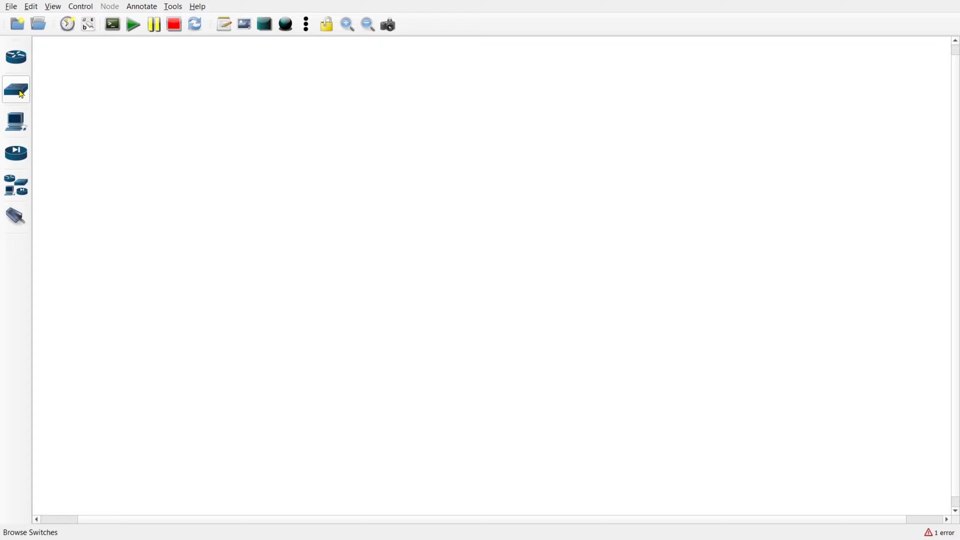
Add an EtherSwitch router to the workspace and change its hostname to SW1.
click(19, 91)
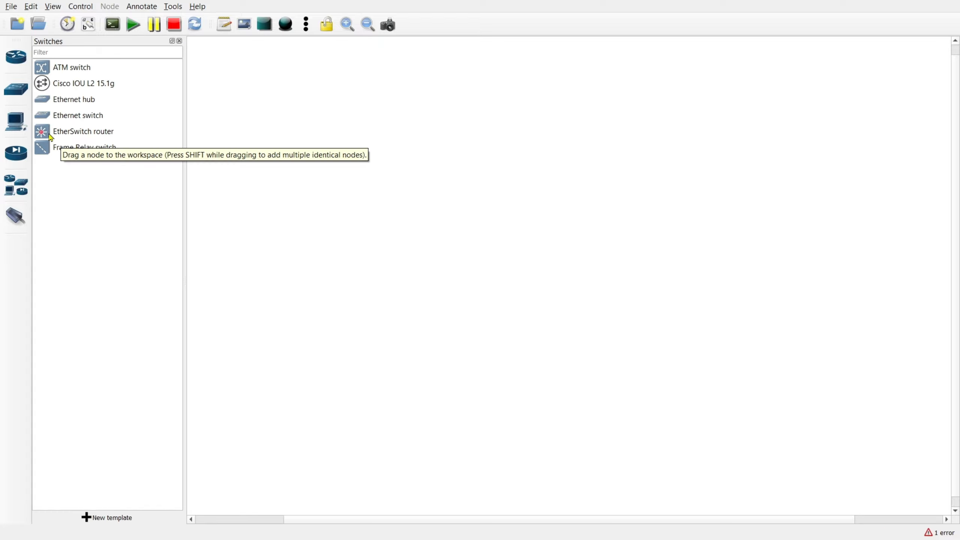
drag(57, 133, 370, 151)
double_click(417, 174)
text(SW1)
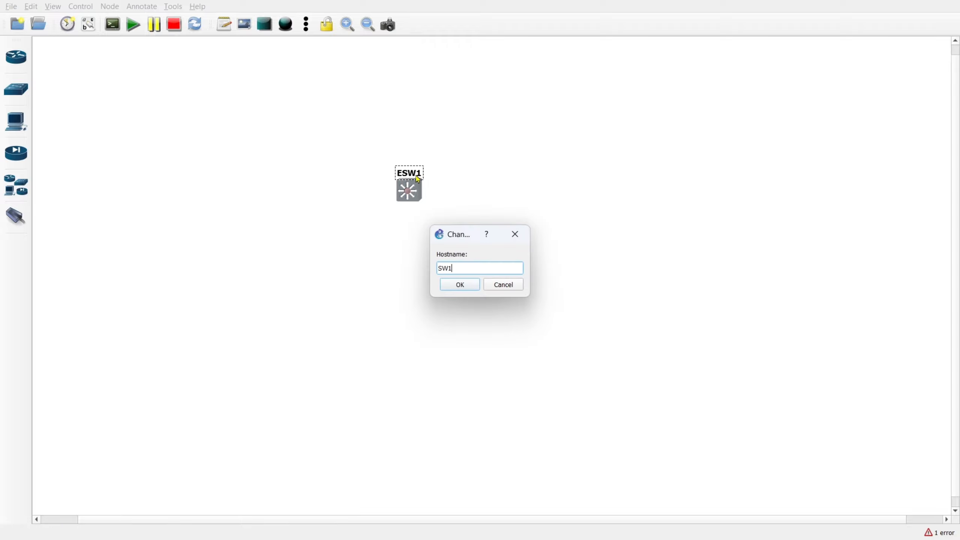
click(455, 288)
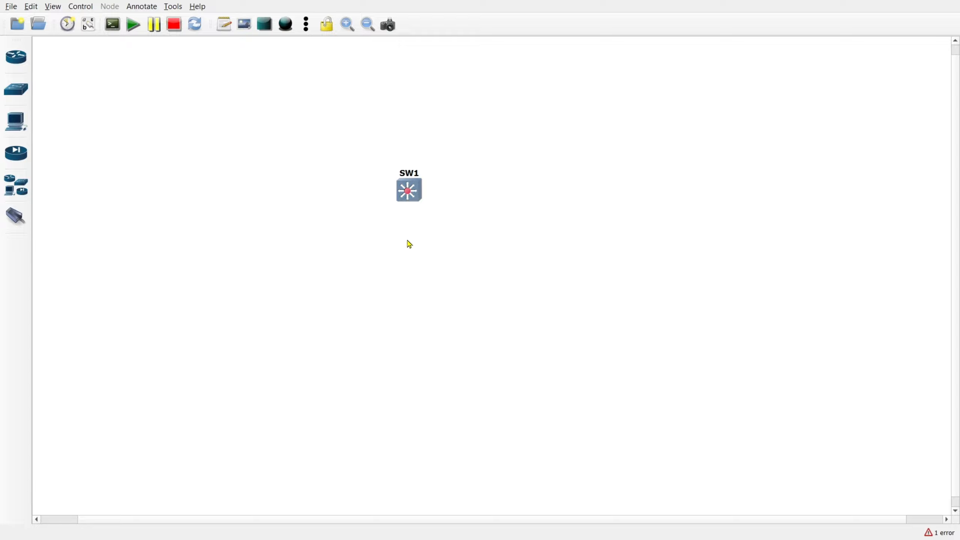
Add a VPCS end device on the DESKTOP-A1001 server and place it beside SW1, on its left.
click(16, 121)
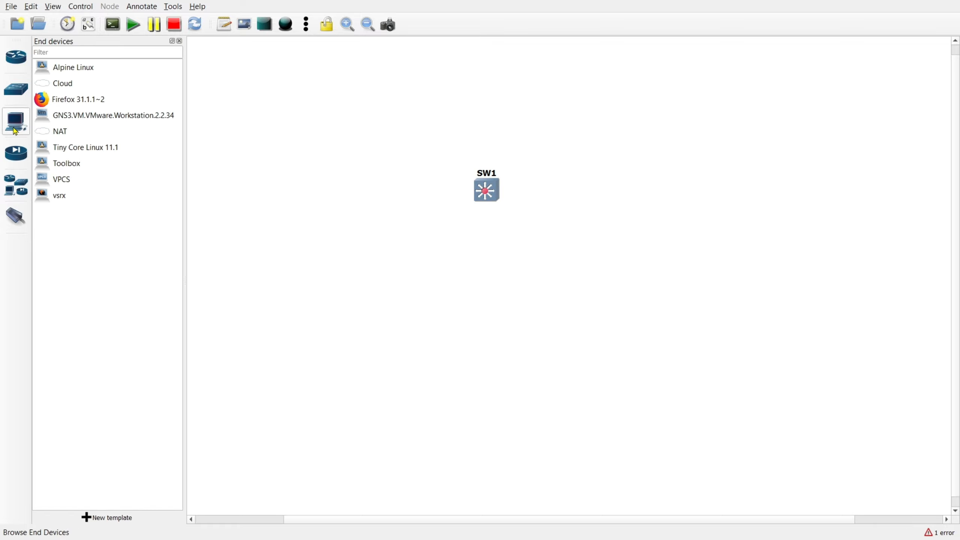
drag(55, 181, 367, 246)
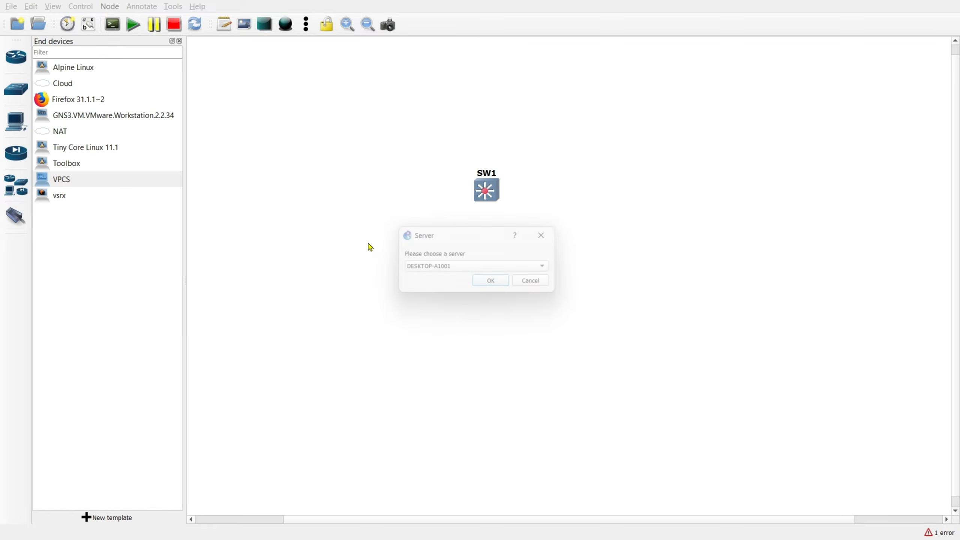
click(505, 286)
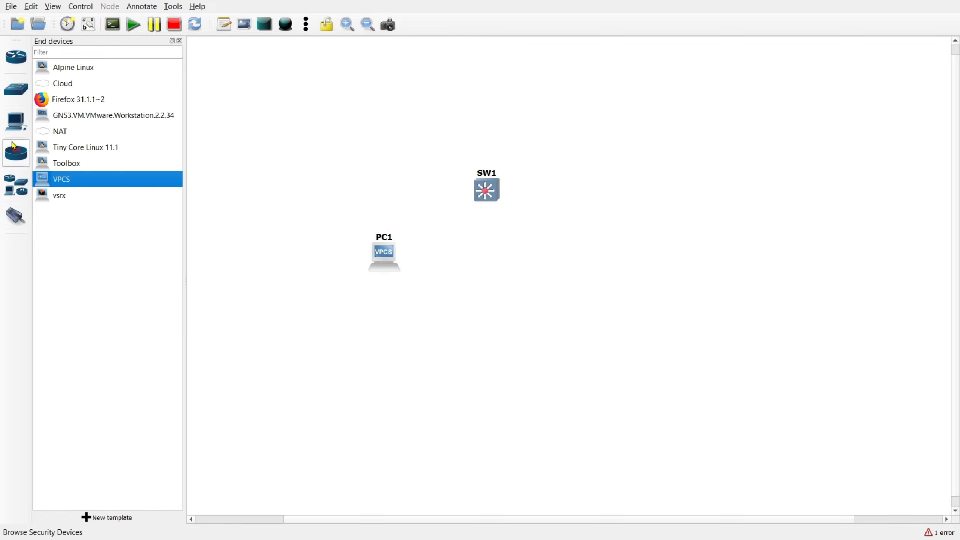
click(17, 124)
drag(305, 261, 302, 199)
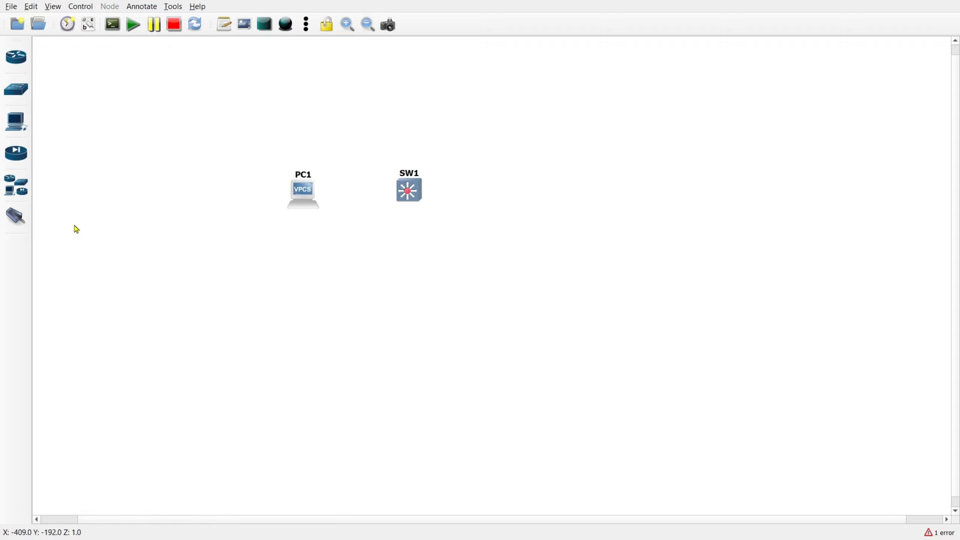
Link PC1 to SW1's FastEthernet1/0 port.
click(15, 218)
click(408, 192)
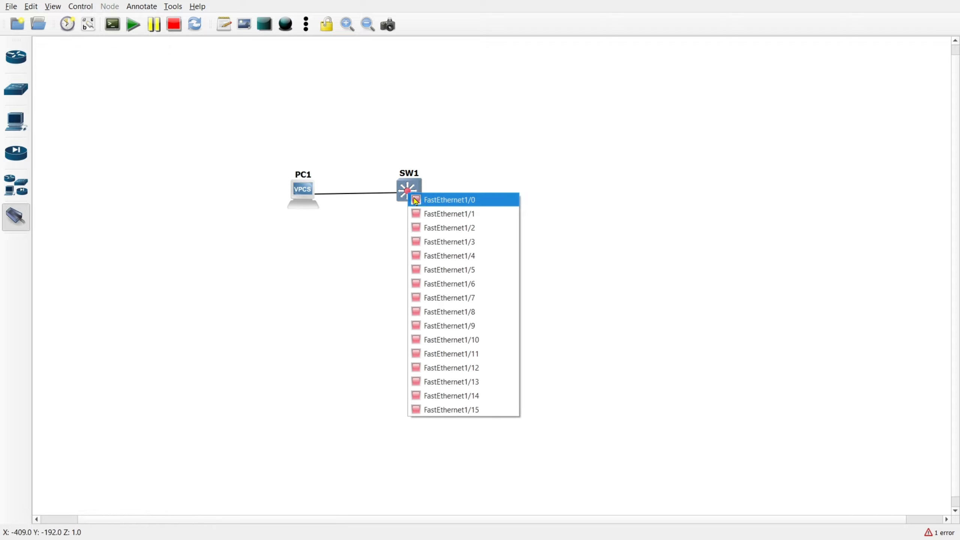
click(427, 203)
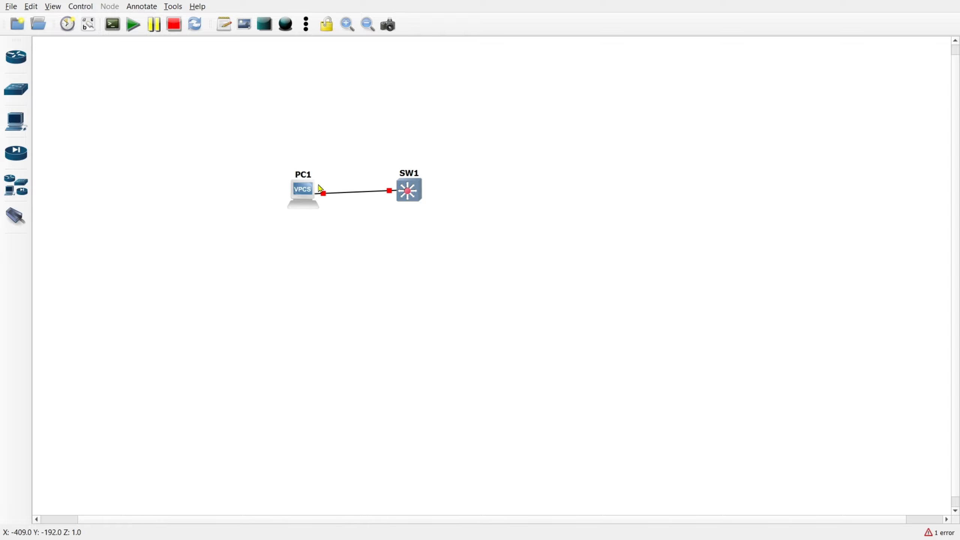
Duplicate PC1 and place the copy below the link between PC1 and SW1.
right_click(299, 196)
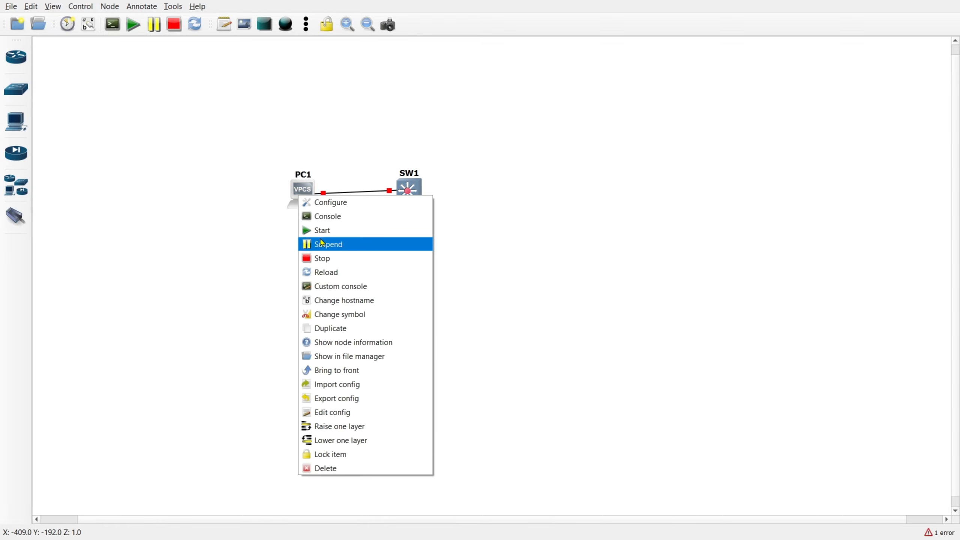
click(348, 328)
drag(314, 204, 354, 276)
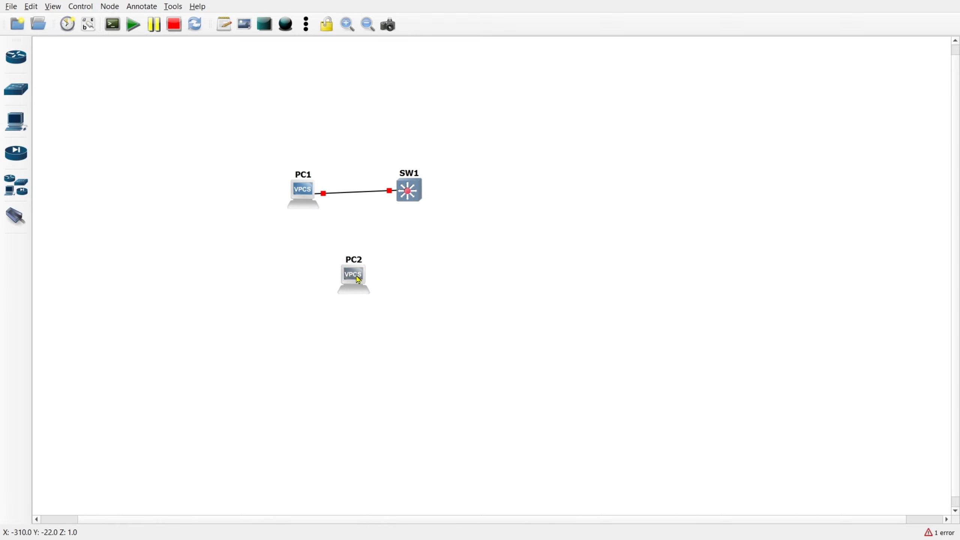
Link PC2 to SW1's FastEthernet1/1 port.
click(14, 218)
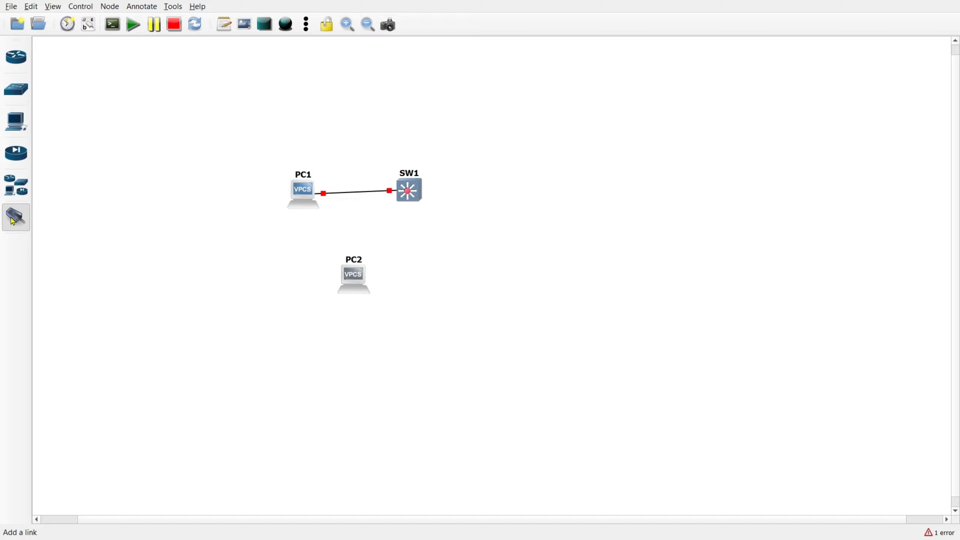
click(354, 279)
click(375, 287)
click(407, 190)
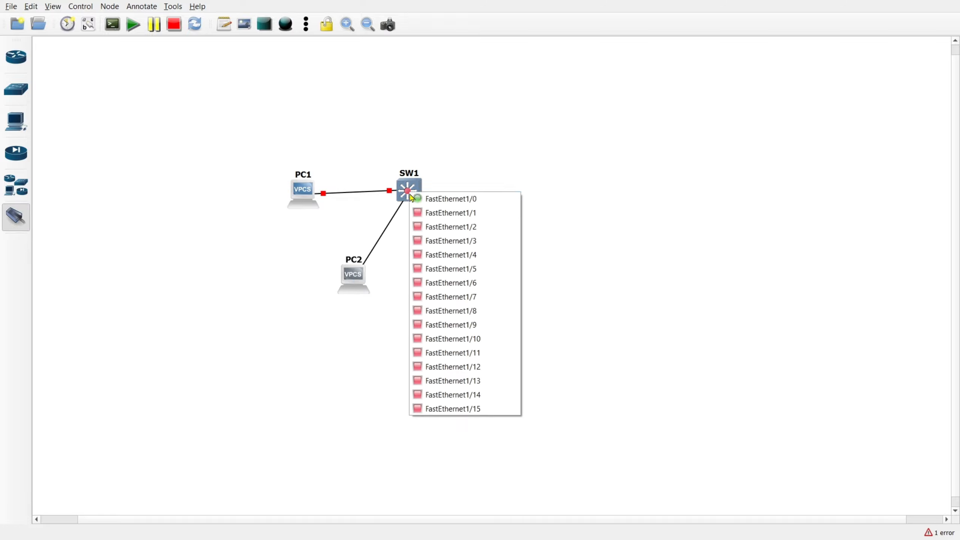
click(439, 213)
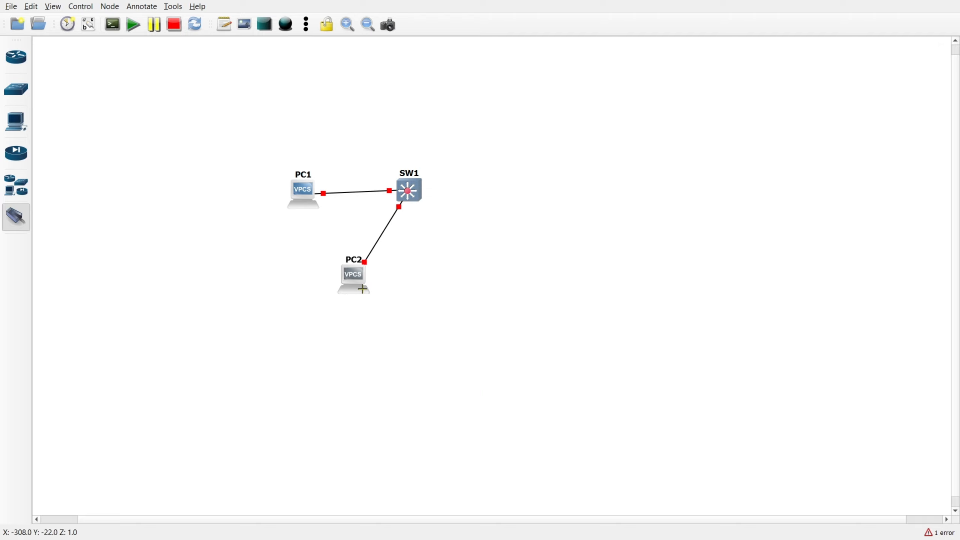
key(Escape)
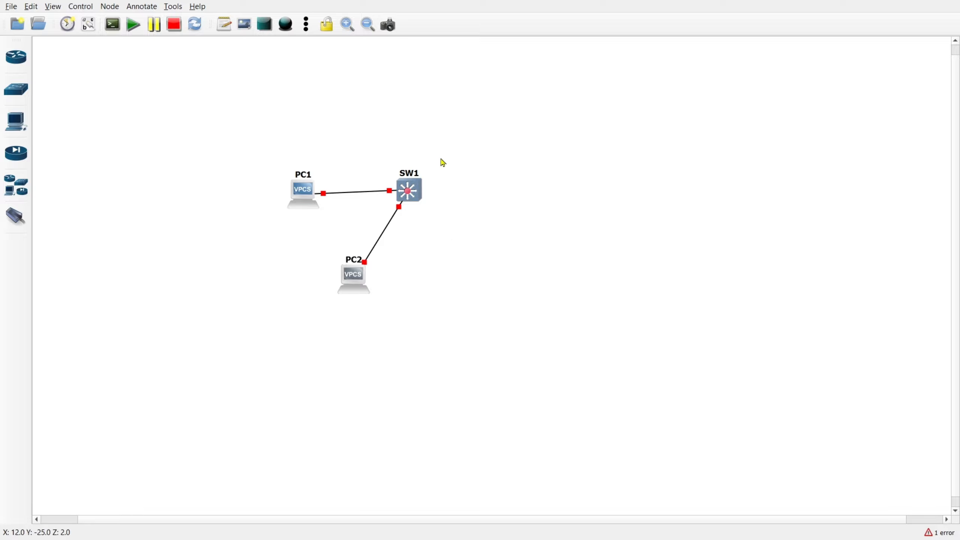
Duplicate PC2 and then its copy, placing the two new PCs side by side to the right of PC2.
right_click(351, 280)
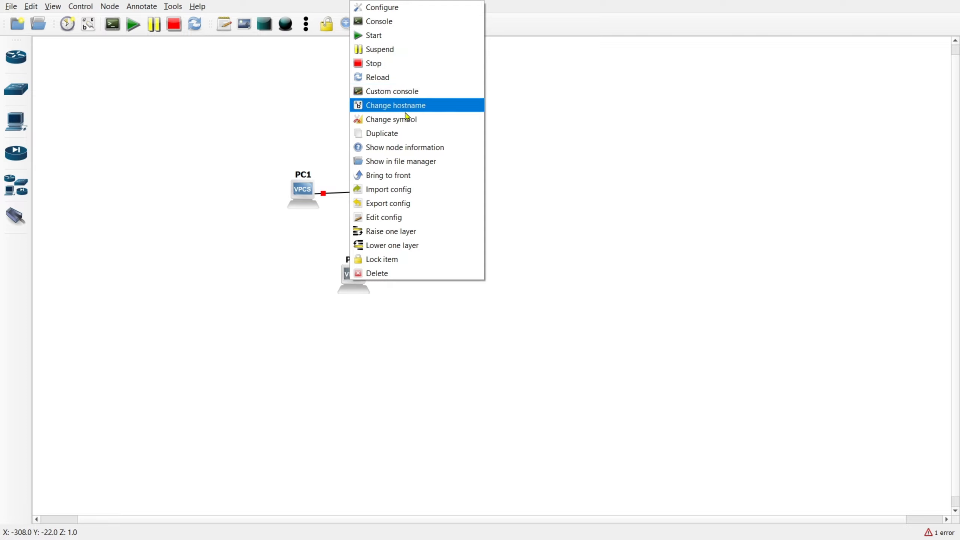
click(397, 138)
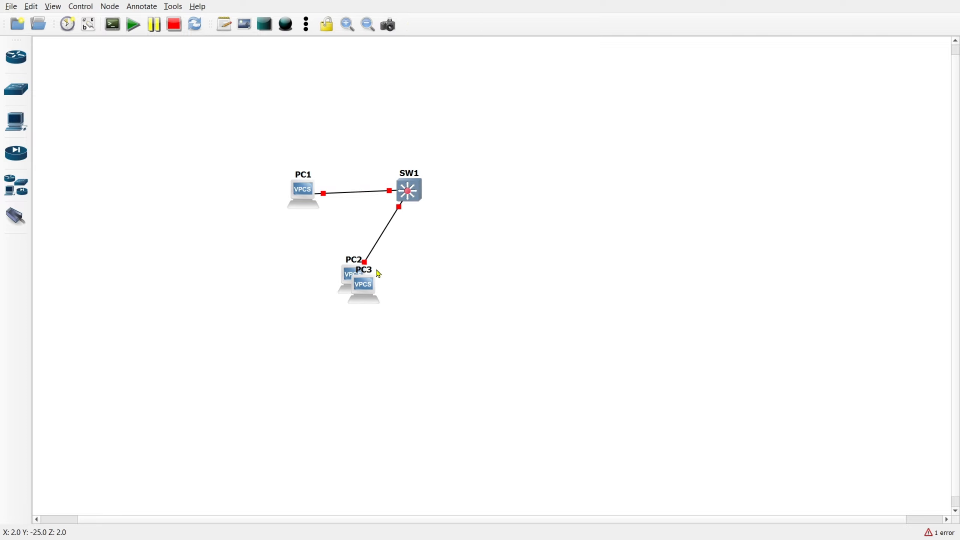
drag(366, 280, 536, 286)
right_click(536, 285)
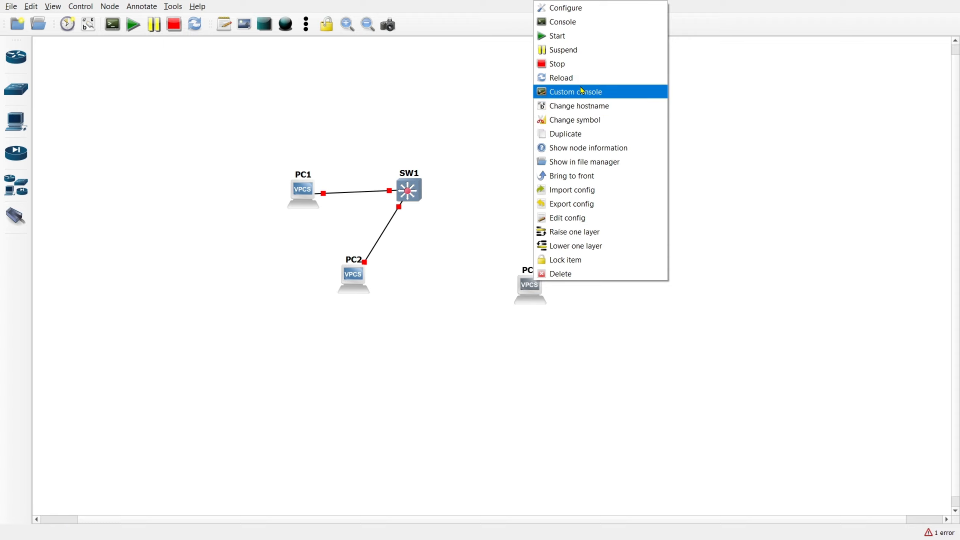
click(566, 134)
drag(546, 288, 621, 288)
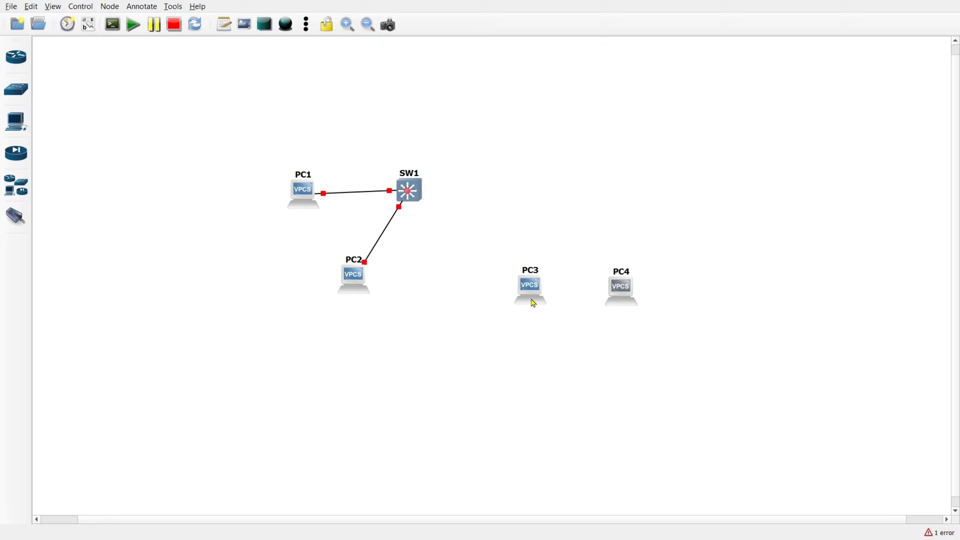
Duplicate SW1 and place the copy above and between PC3 and PC4.
right_click(405, 196)
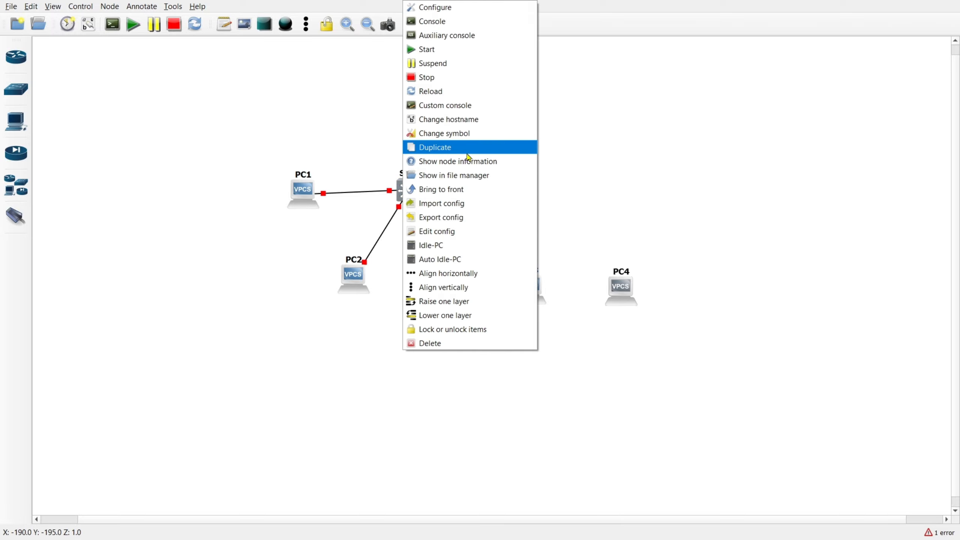
click(435, 150)
drag(631, 297, 617, 339)
right_click(617, 339)
click(635, 332)
click(510, 316)
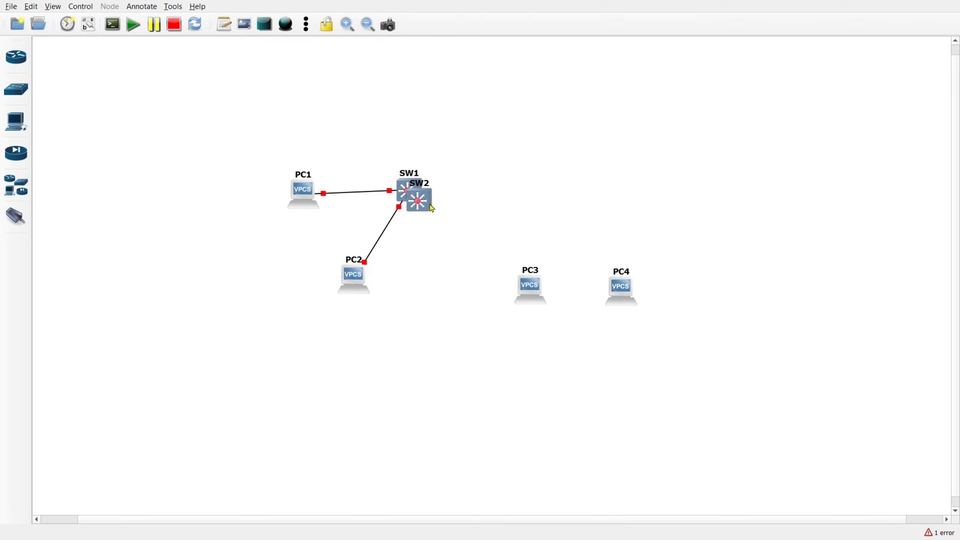
drag(433, 209, 590, 207)
click(555, 224)
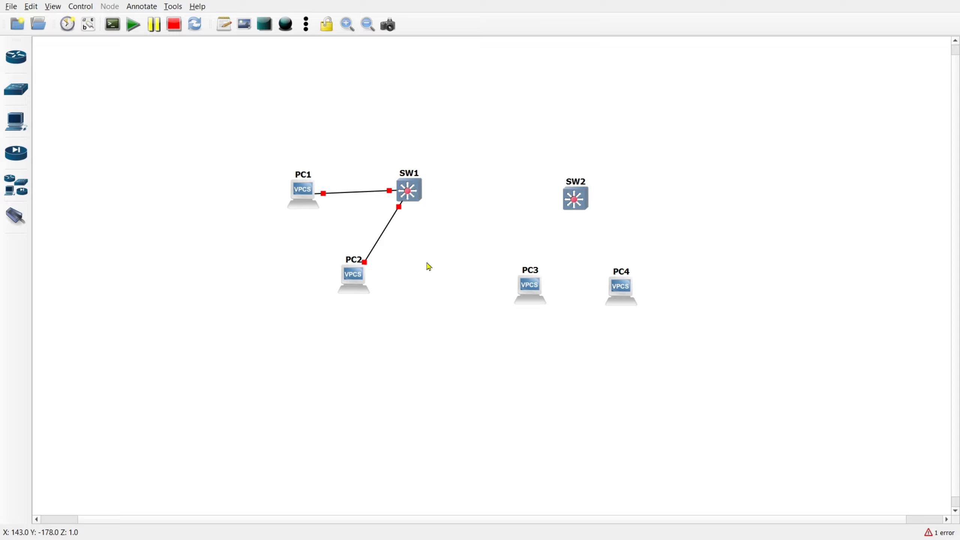
Link PC3 to SW2's FastEthernet1/0 port.
click(15, 217)
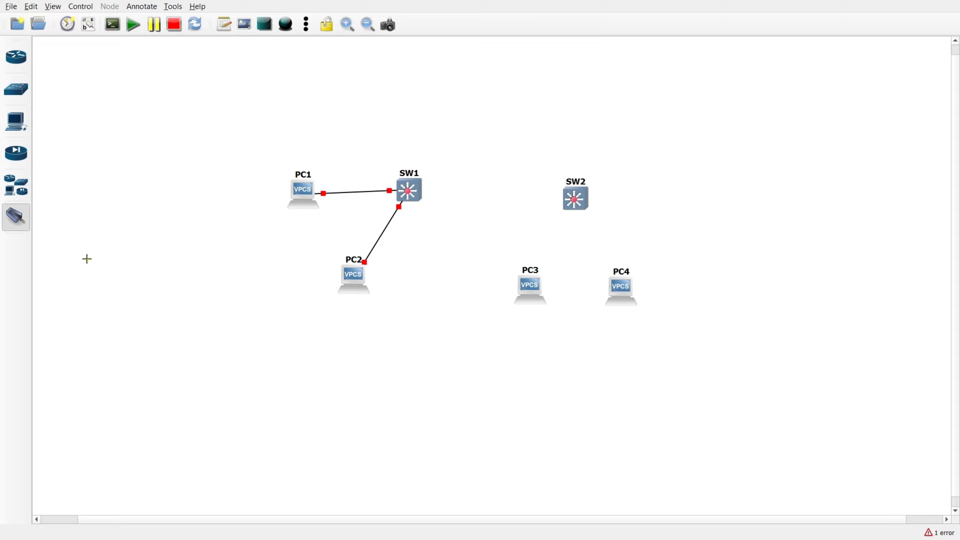
click(529, 291)
click(553, 299)
click(571, 203)
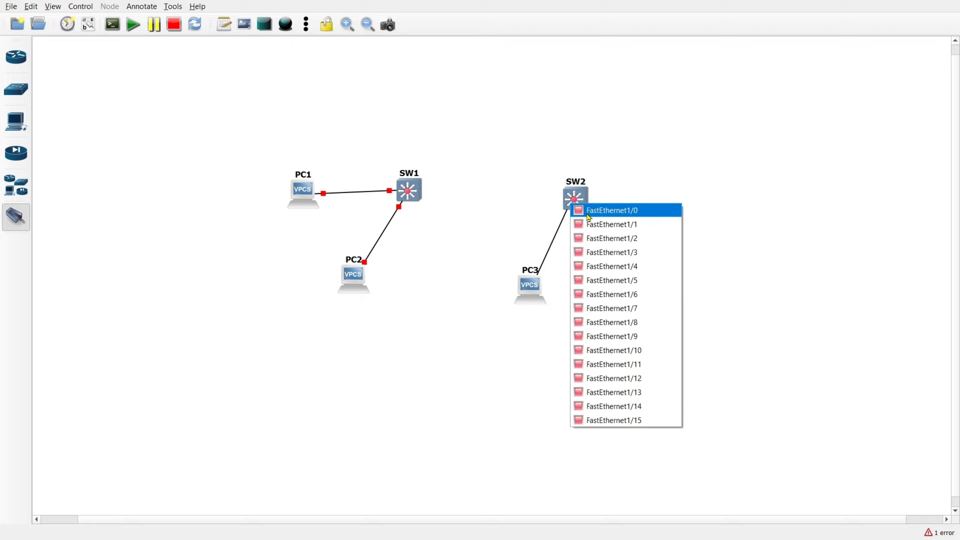
click(588, 213)
Link PC4 to SW2's FastEthernet1/1 port.
click(618, 292)
click(625, 300)
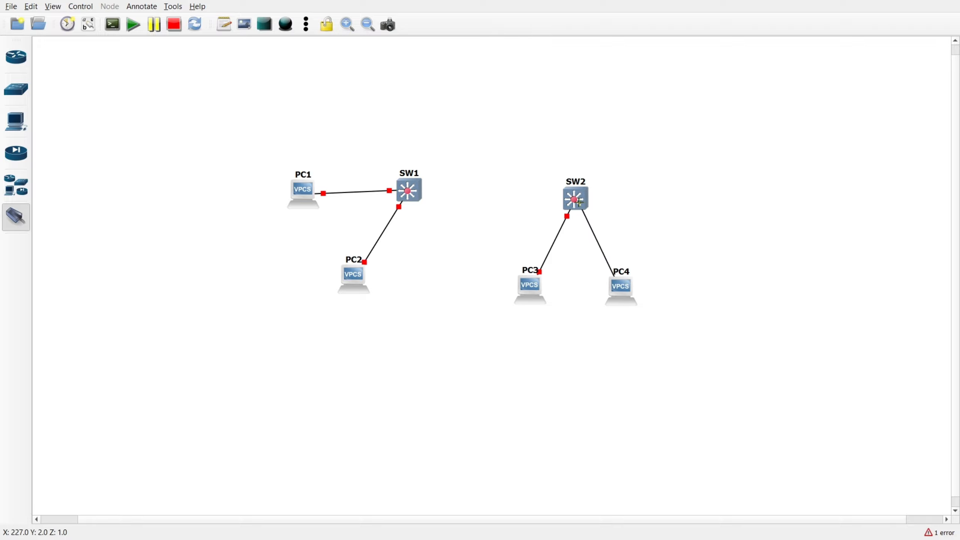
click(579, 197)
click(601, 218)
key(Escape)
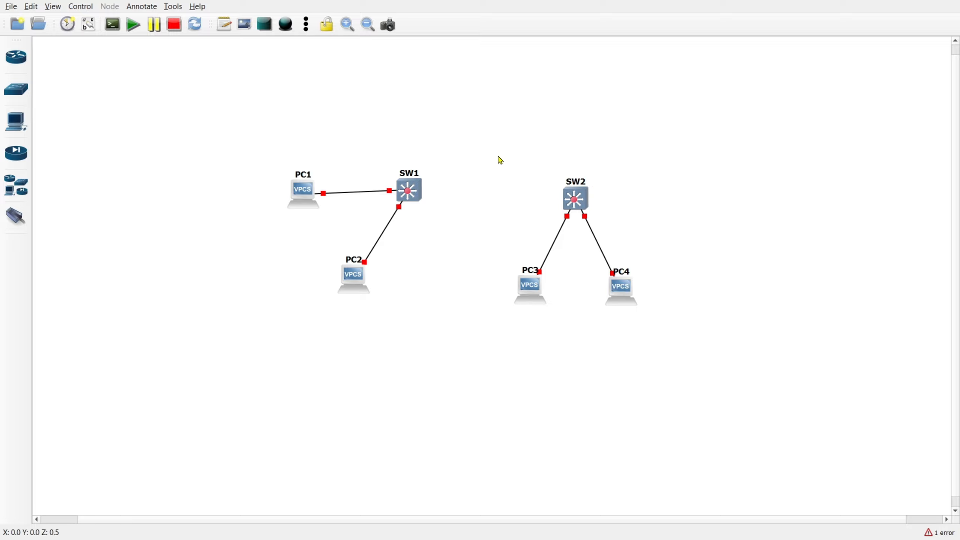
Delete SW2 together with its links to PC3 and PC4.
drag(492, 151, 647, 244)
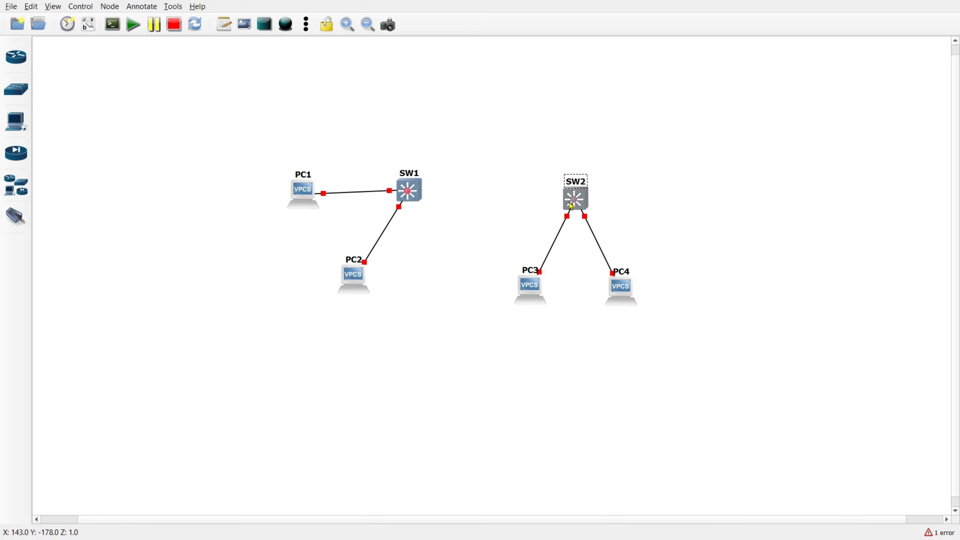
right_click(570, 206)
click(589, 381)
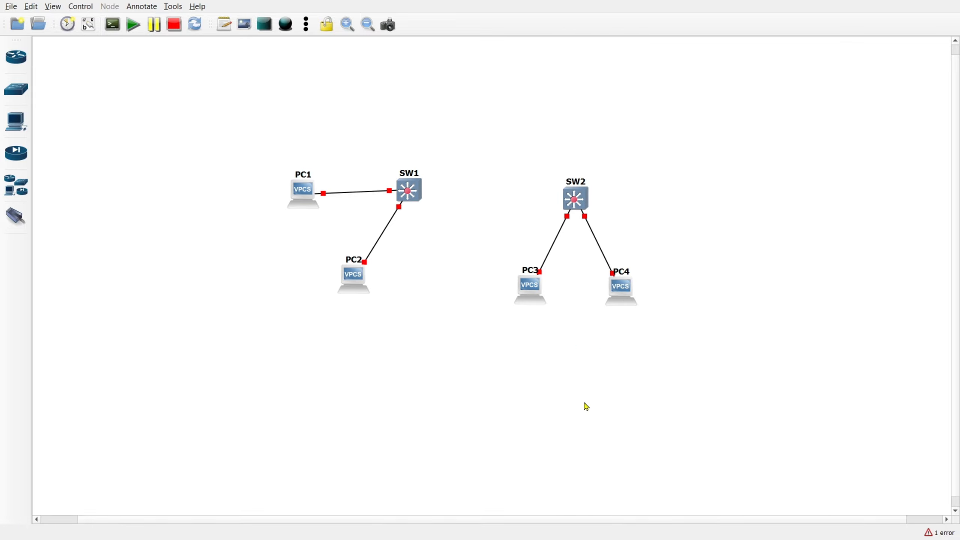
right_click(578, 196)
click(611, 510)
click(500, 281)
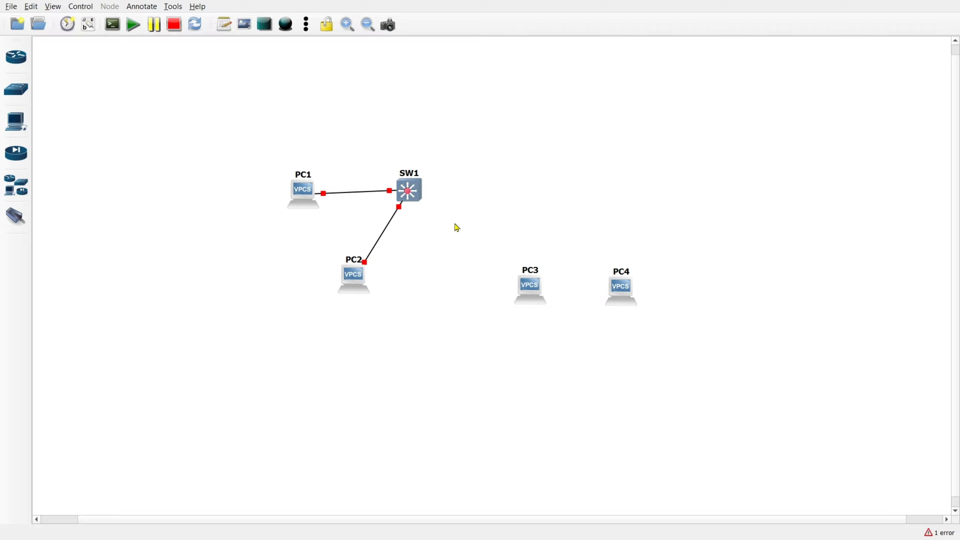
Add a text note reading "vLAN" and place it above SW1.
click(225, 24)
click(299, 111)
text(v)
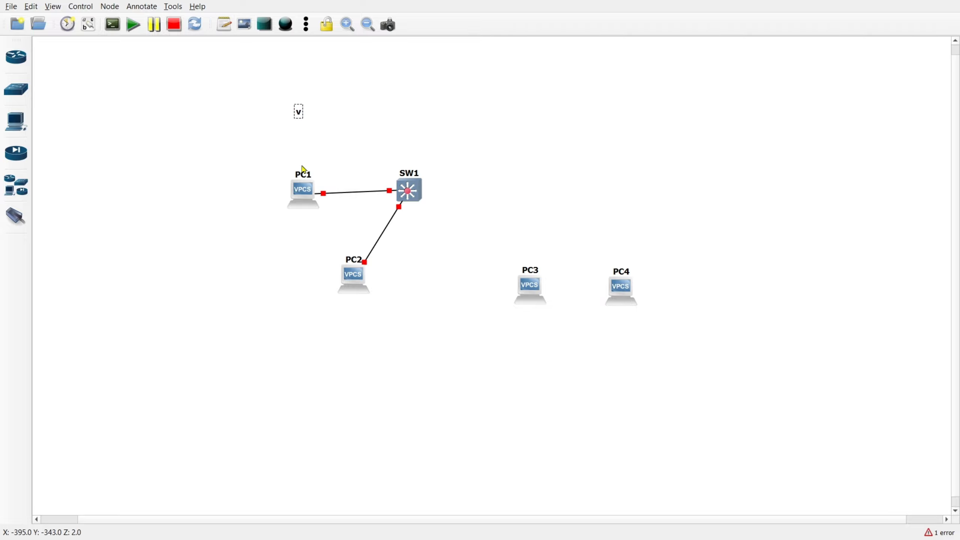
text(LAN)
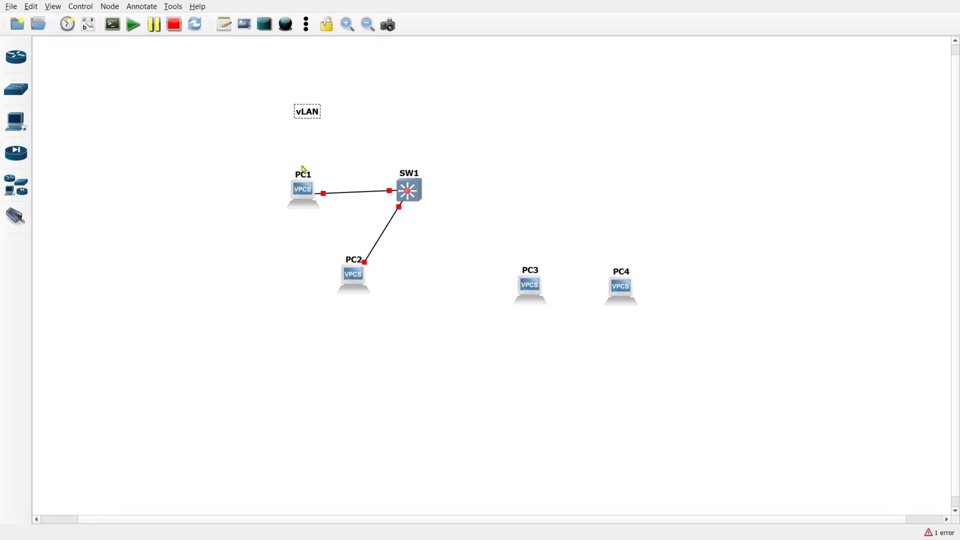
click(276, 146)
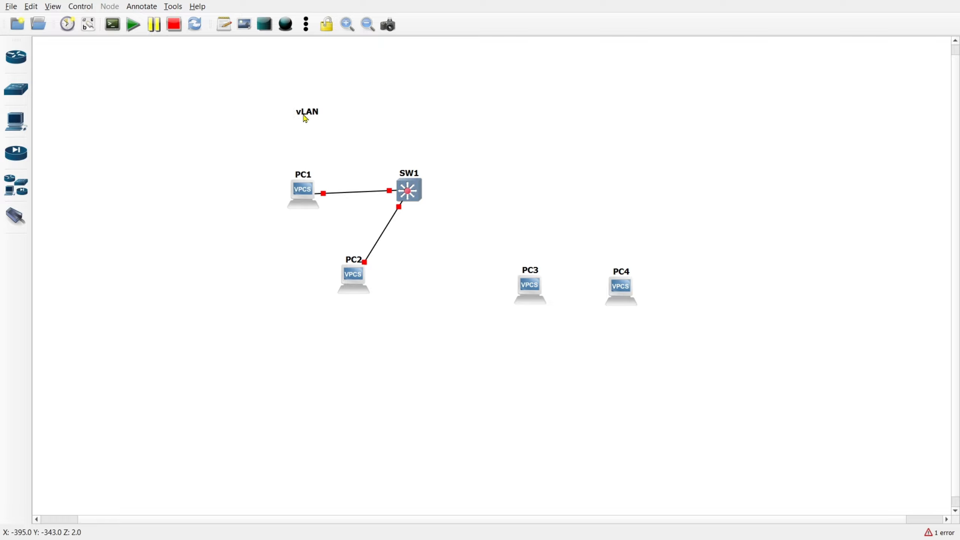
drag(305, 118, 406, 102)
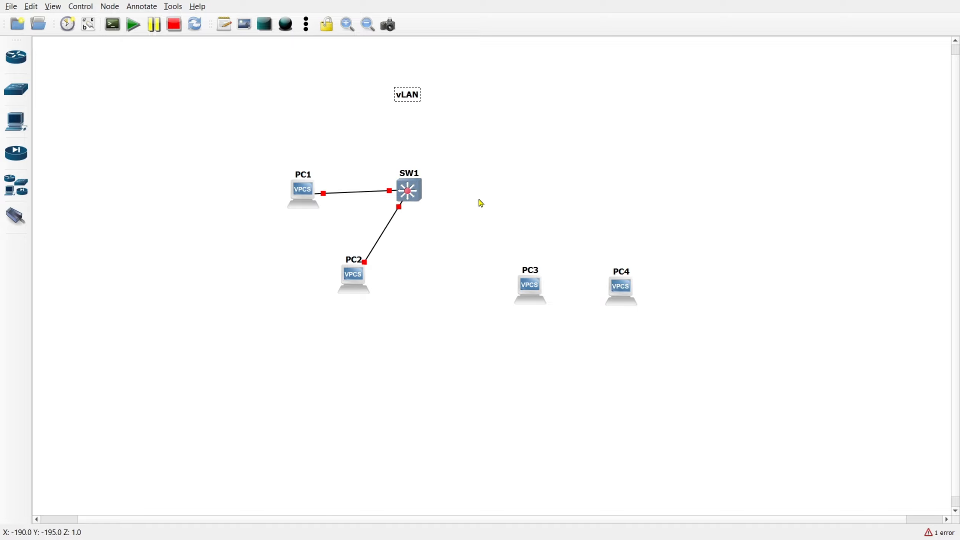
Add a text note reading "domain-1" and place it above the link between PC1 and SW1.
click(225, 25)
click(346, 148)
text(domain-1)
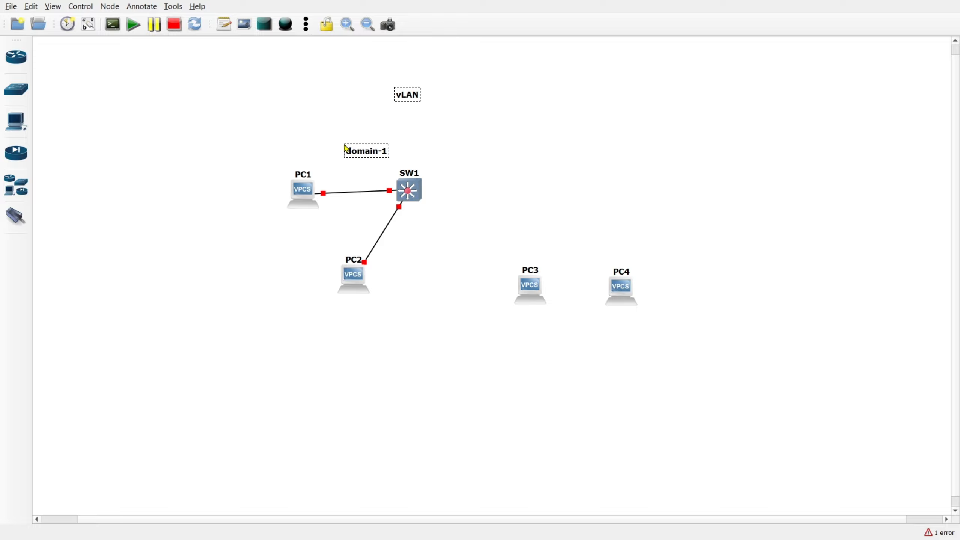
click(414, 142)
drag(369, 153, 362, 151)
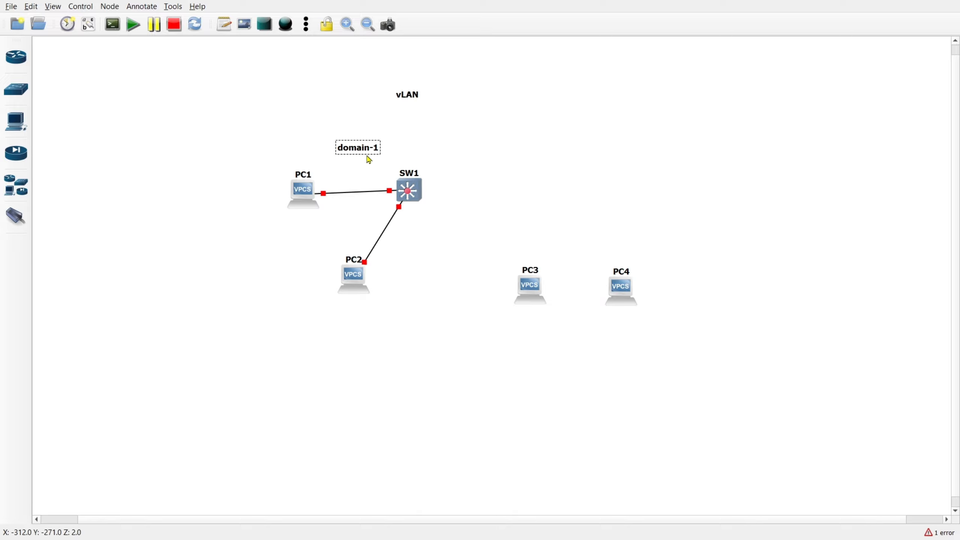
Duplicate the "domain-1" note, change the copy's text to "domain-2", and align both notes above SW1, one on each side.
right_click(367, 149)
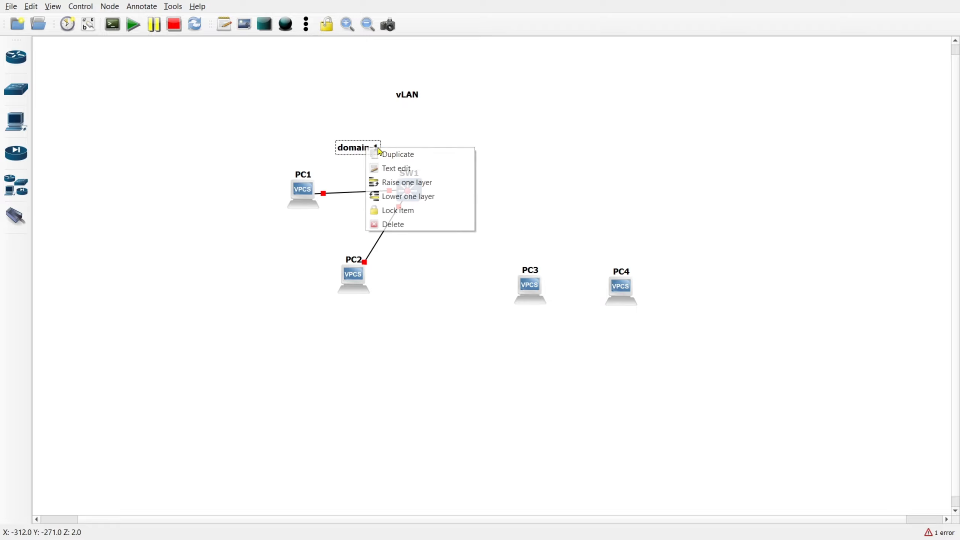
click(374, 155)
drag(370, 167, 454, 153)
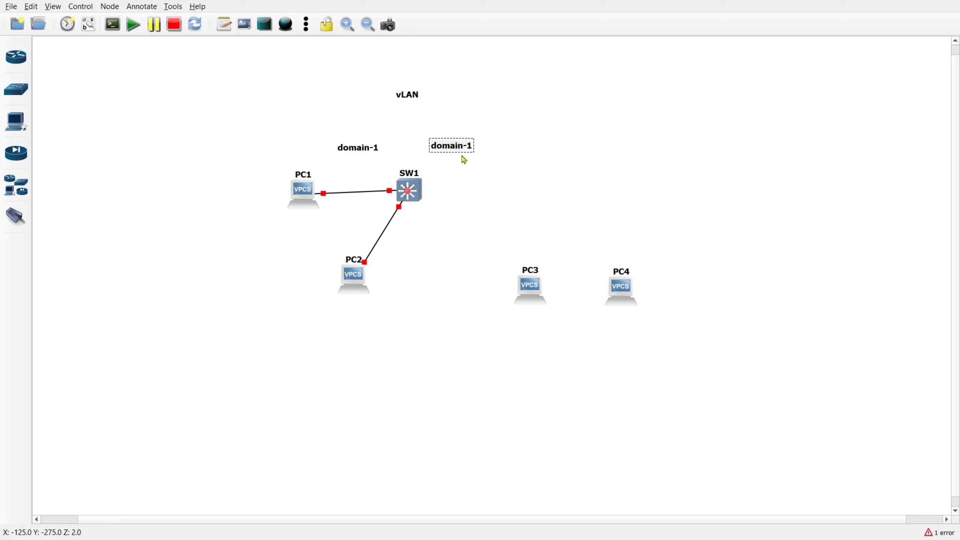
double_click(464, 160)
key(BackSpace)
text(2)
click(493, 201)
drag(451, 145, 457, 148)
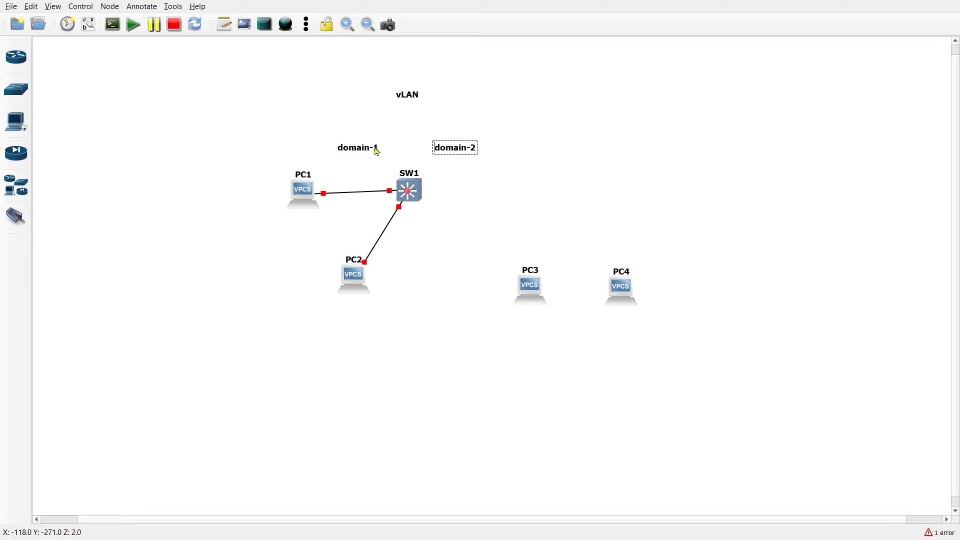
drag(365, 151, 367, 148)
click(525, 195)
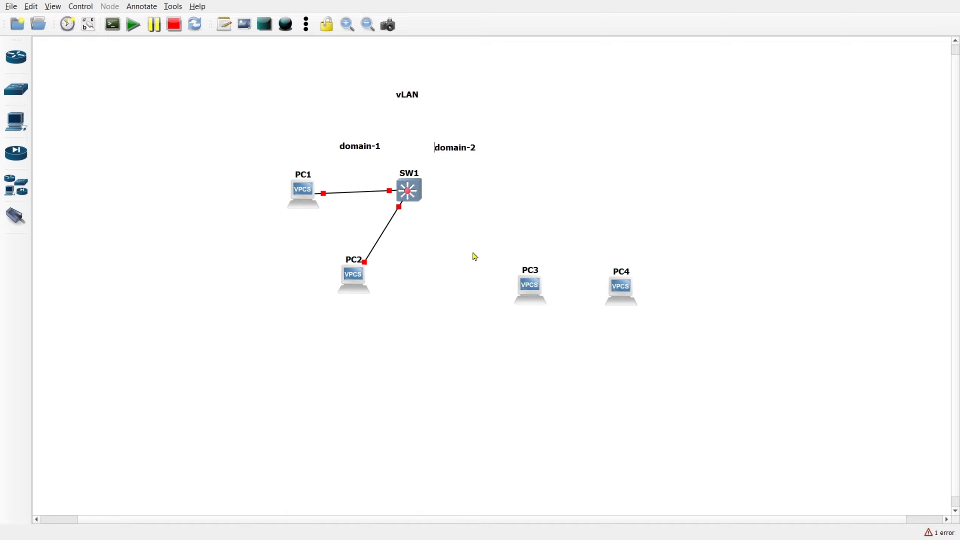
Add a text note reading "0-4095" beside the "vLAN" note.
drag(408, 96, 521, 113)
double_click(523, 114)
text(0-)
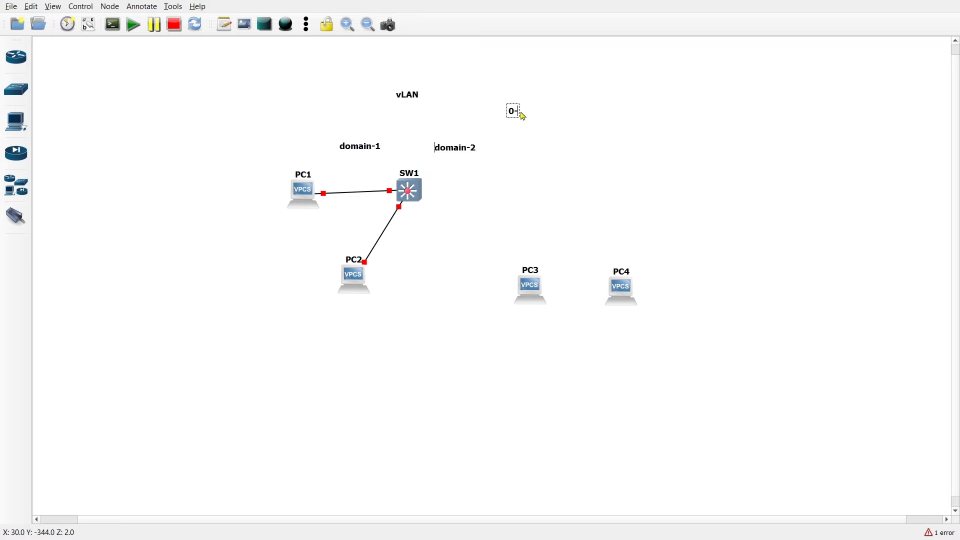
text(4095)
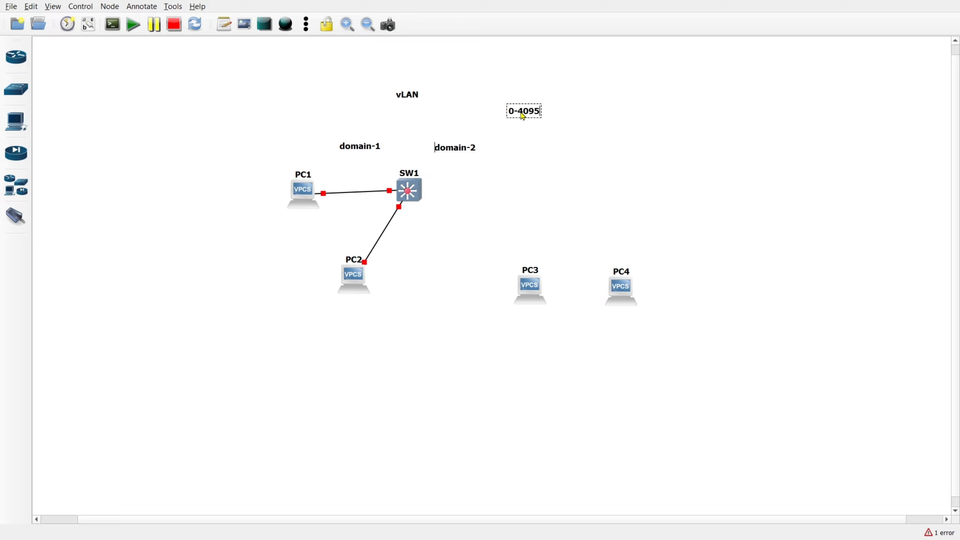
click(532, 147)
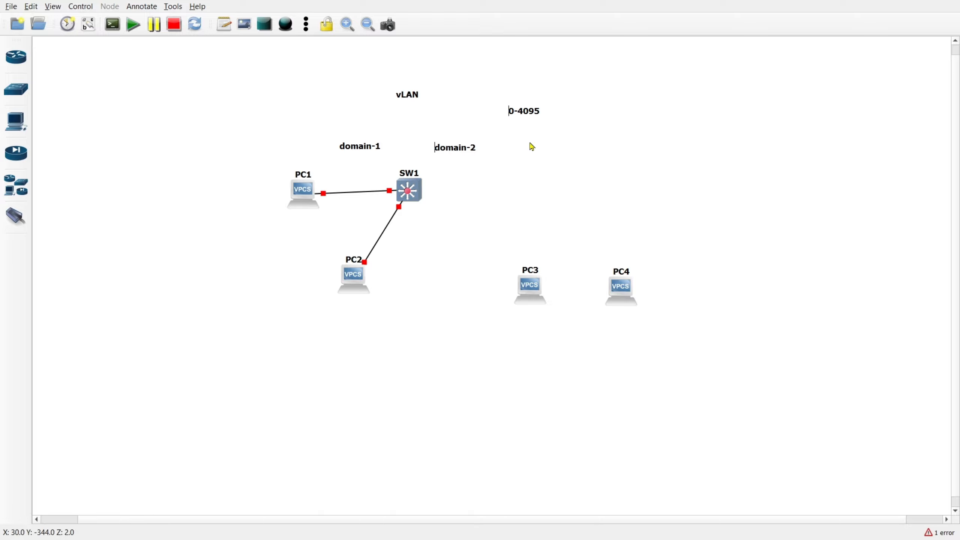
Move the "0-4095" note to the upper-left area of the topology canvas.
double_click(531, 115)
click(521, 127)
drag(524, 110, 408, 76)
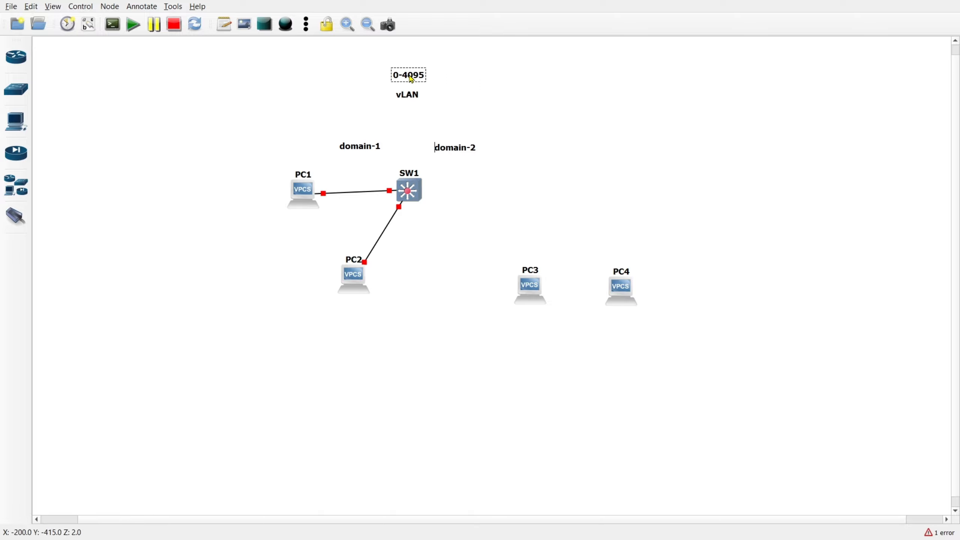
click(434, 90)
drag(414, 77, 142, 78)
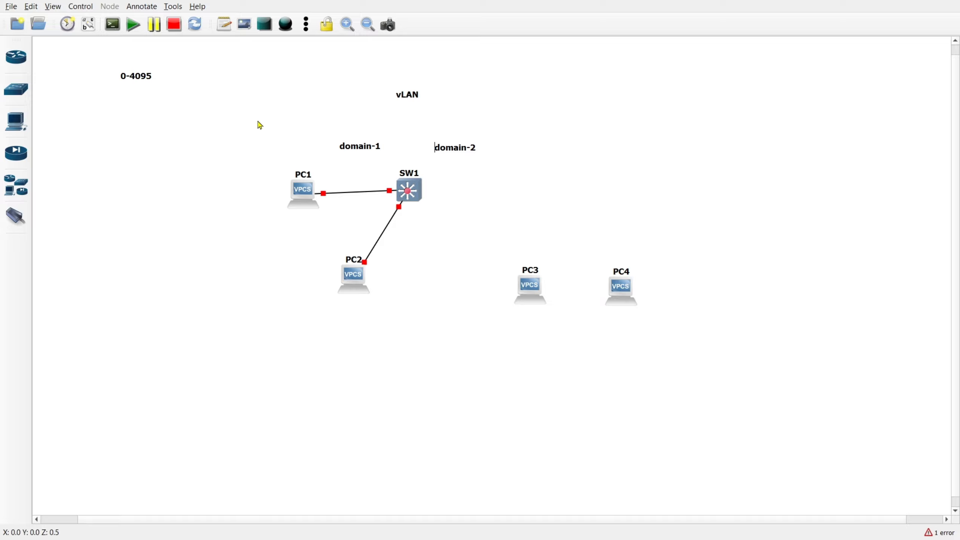
Move SW1, PC1 and PC2 together down and to the left, away from the domain notes.
drag(237, 163, 470, 302)
drag(413, 198, 319, 263)
click(377, 253)
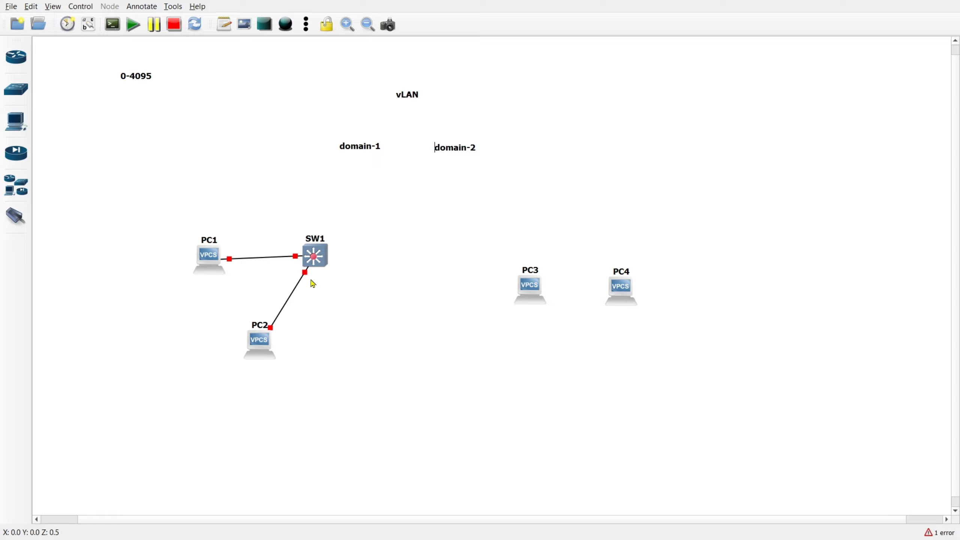
Show the interface labels and reposition SW1's f1/0 and f1/1 labels clear of the switch icon.
click(89, 25)
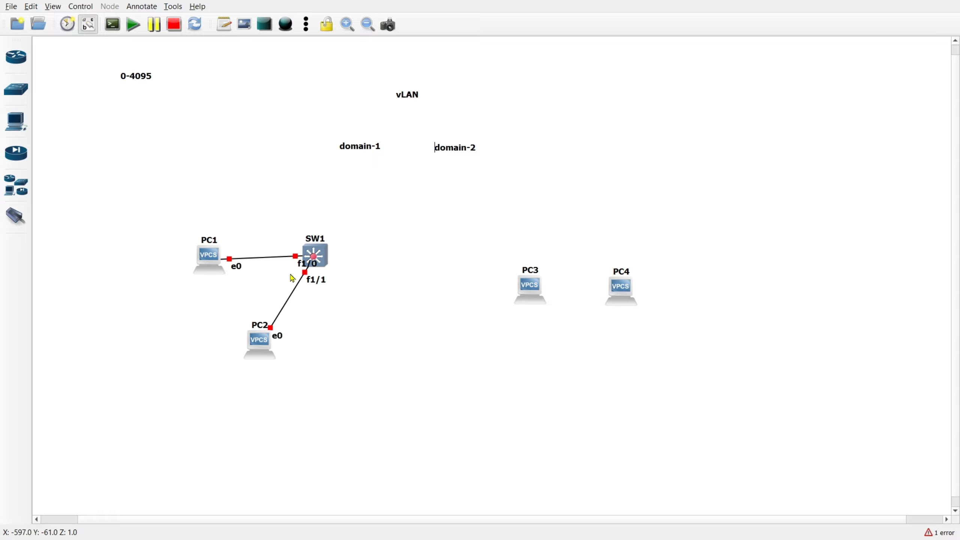
drag(306, 265, 284, 243)
drag(321, 282, 314, 286)
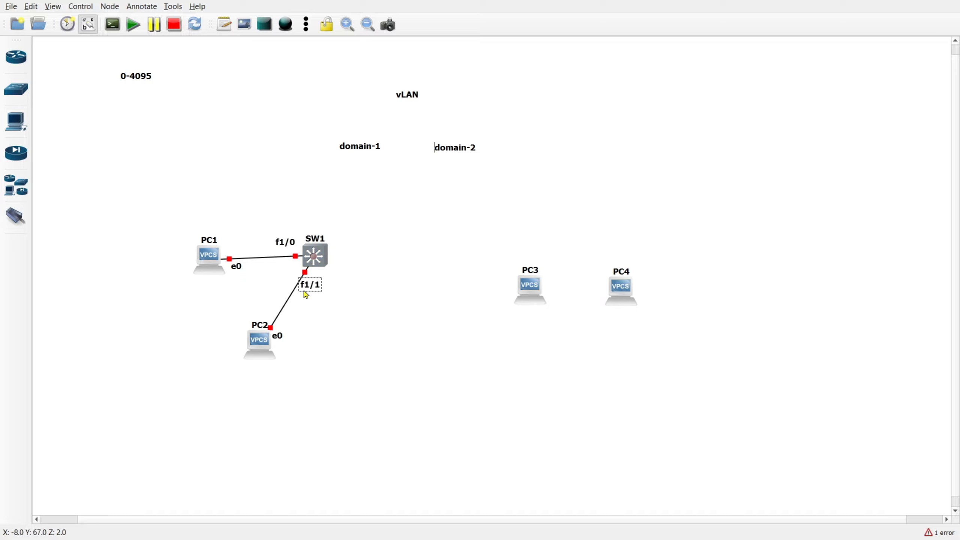
click(330, 400)
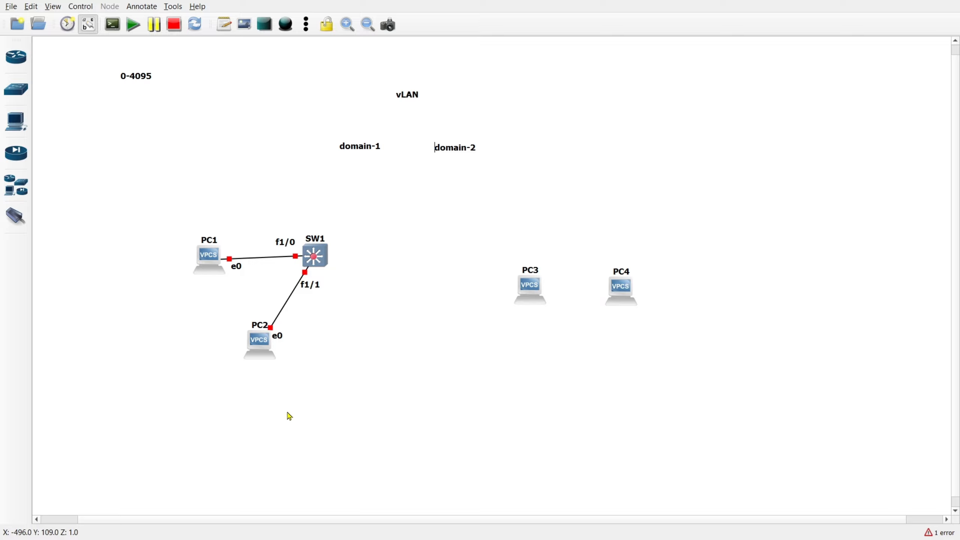
Look over the available switch templates and examine the adapter slots in SW1's node configuration.
click(22, 98)
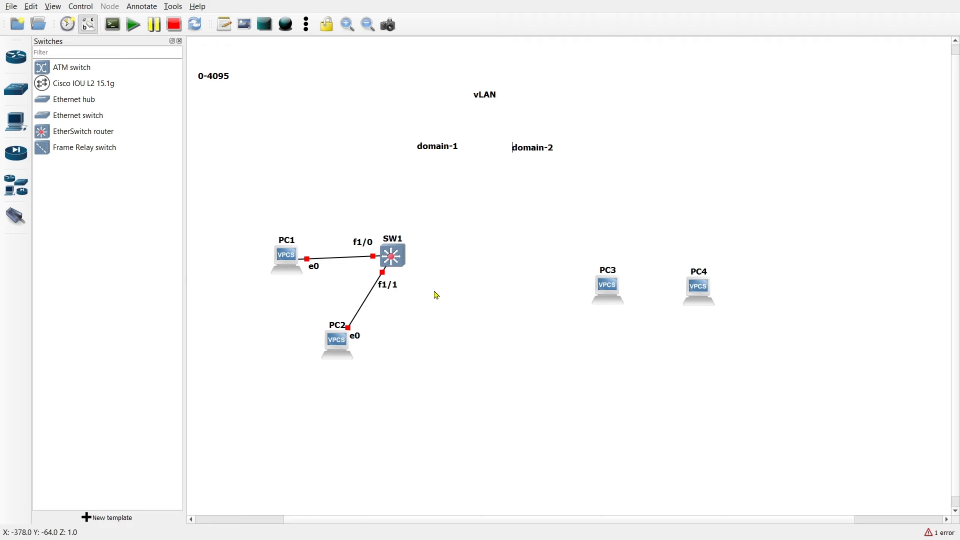
click(180, 41)
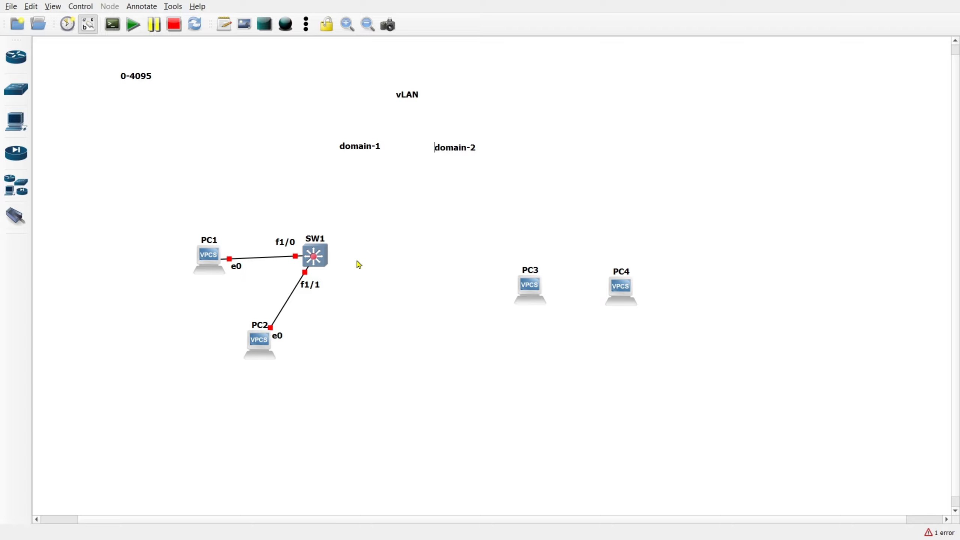
right_click(320, 259)
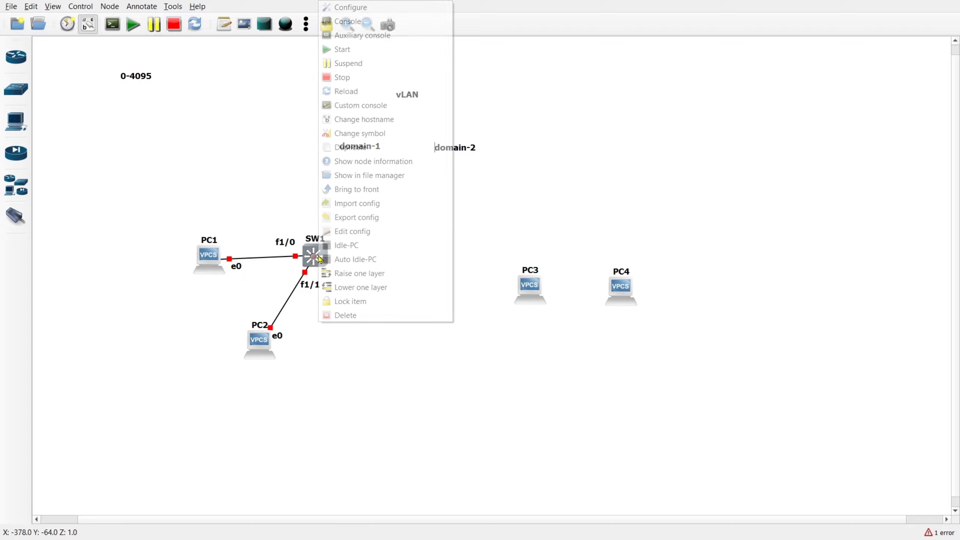
click(352, 8)
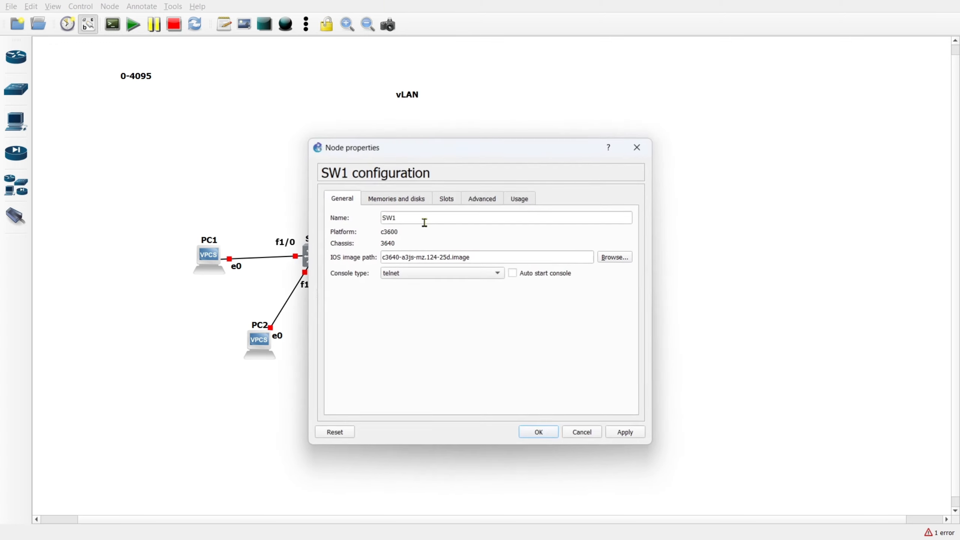
click(447, 199)
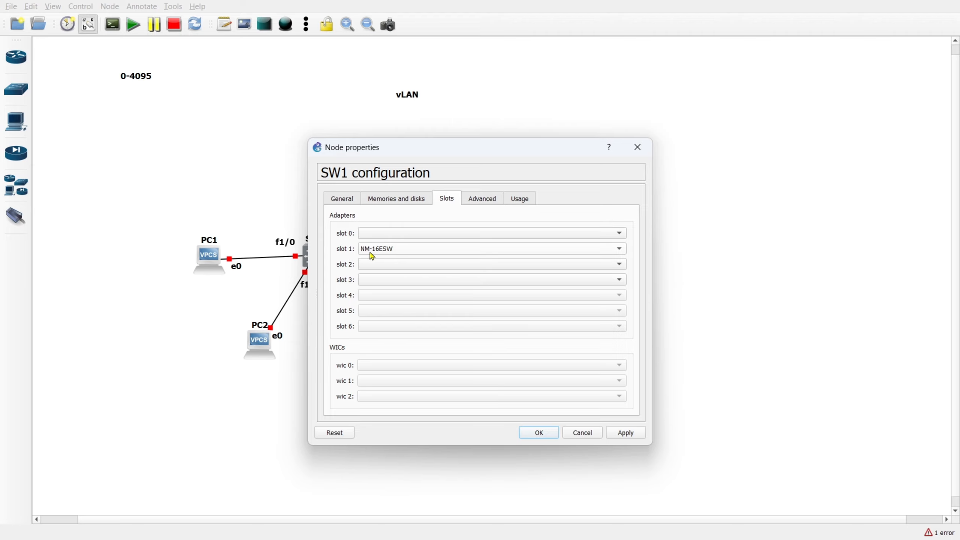
drag(390, 149, 526, 126)
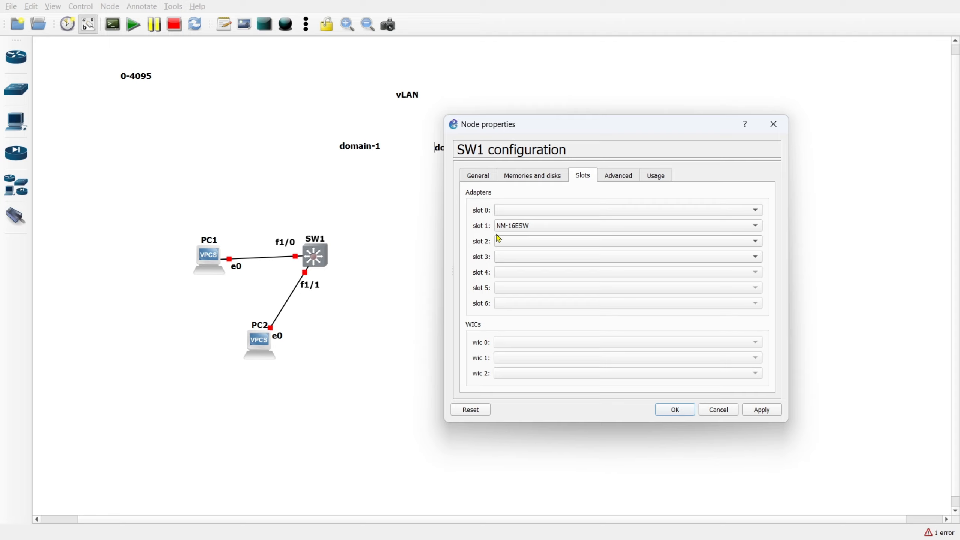
Review SW1's IOS image path, memory settings and slots, and check the switch templates again.
click(477, 178)
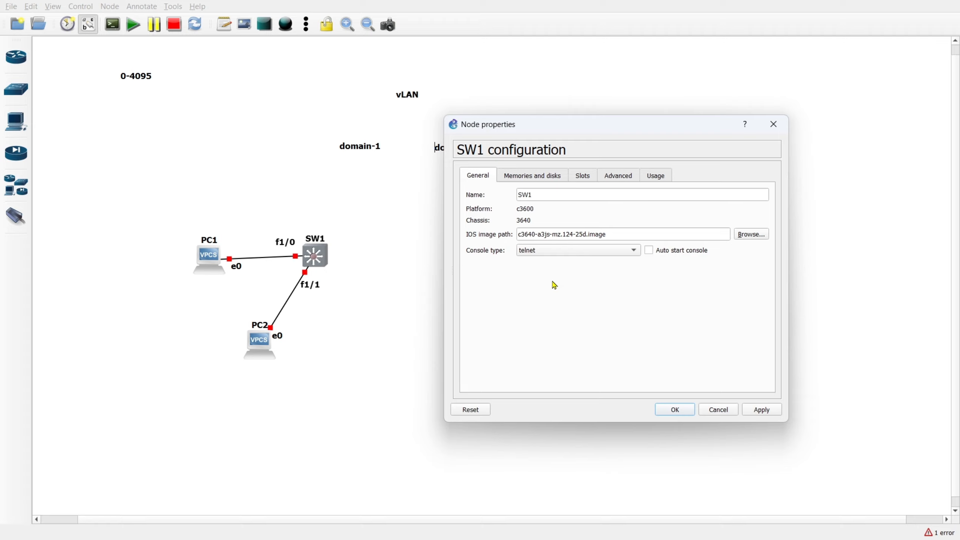
drag(536, 234, 508, 234)
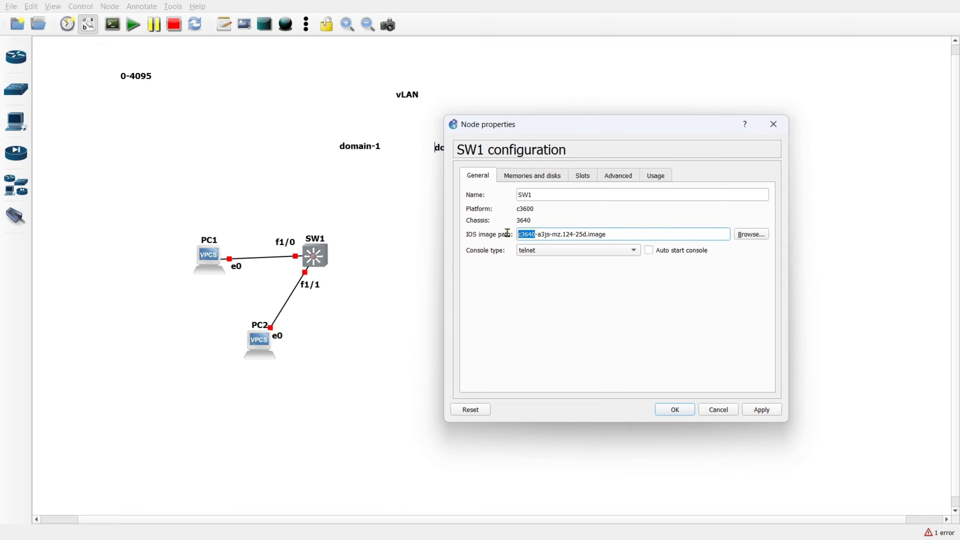
drag(616, 234, 505, 232)
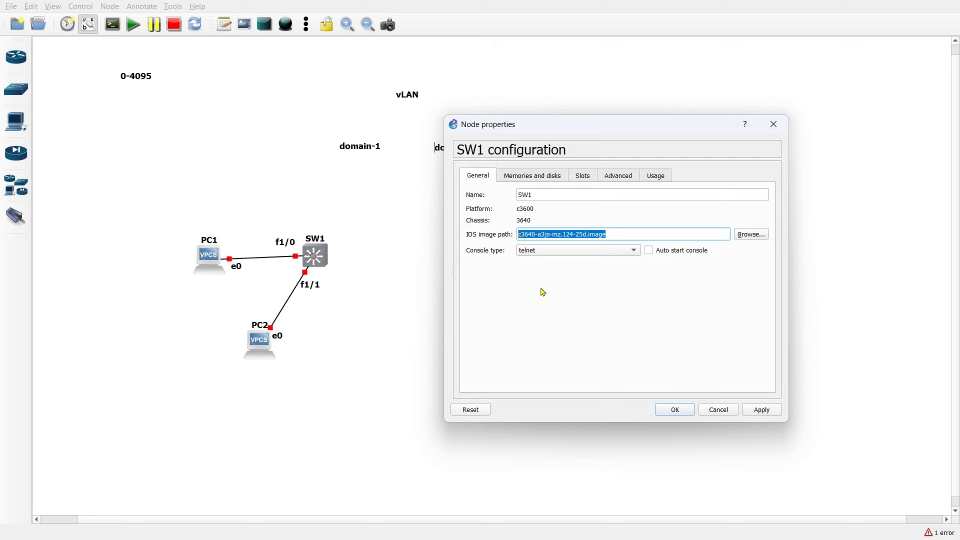
click(530, 177)
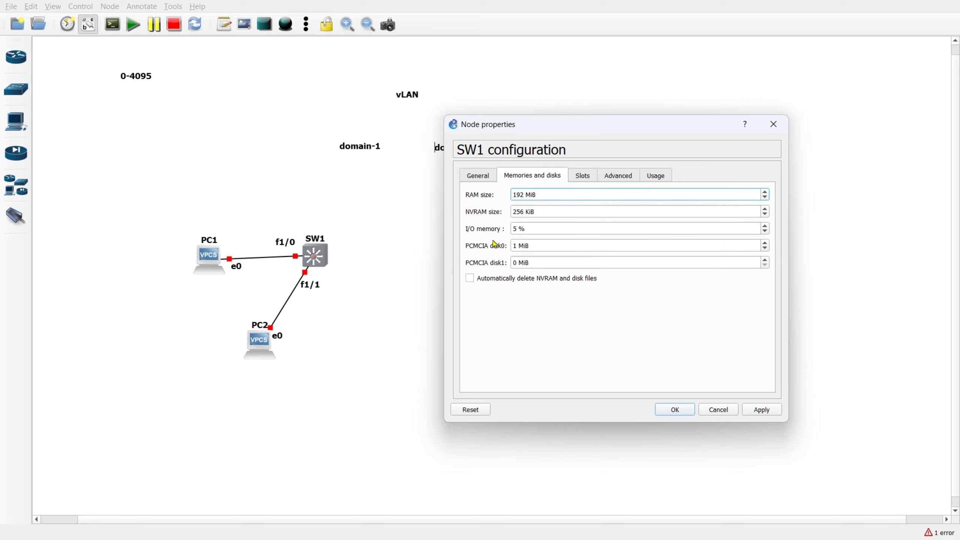
click(585, 177)
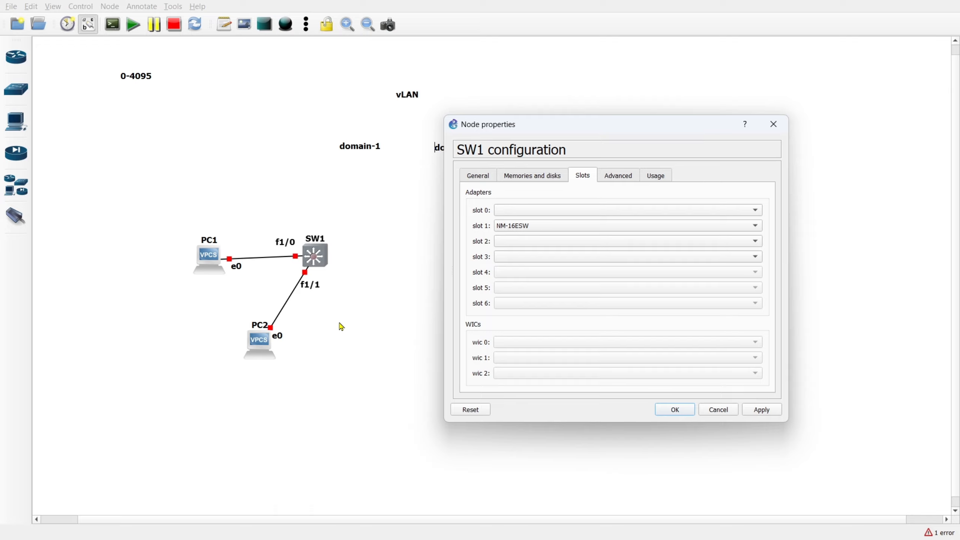
click(675, 410)
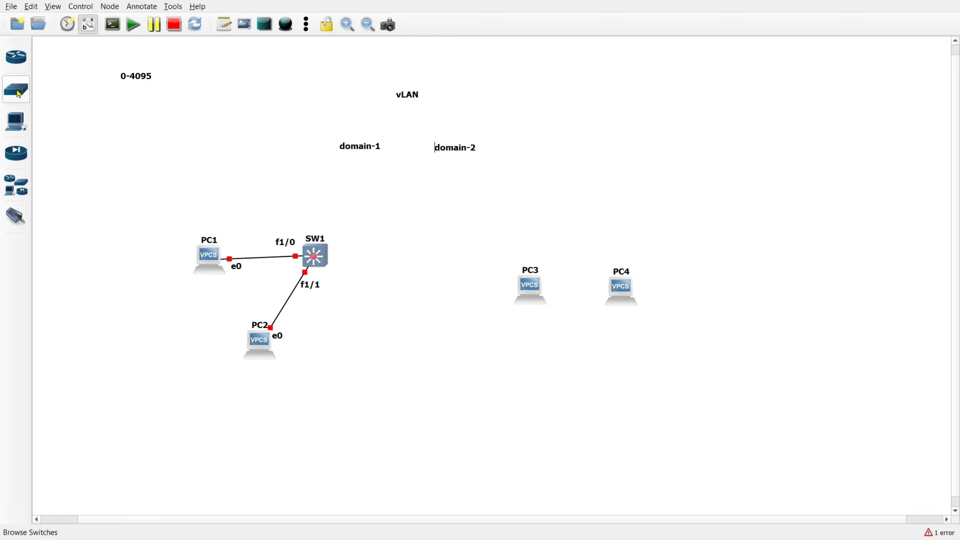
click(16, 98)
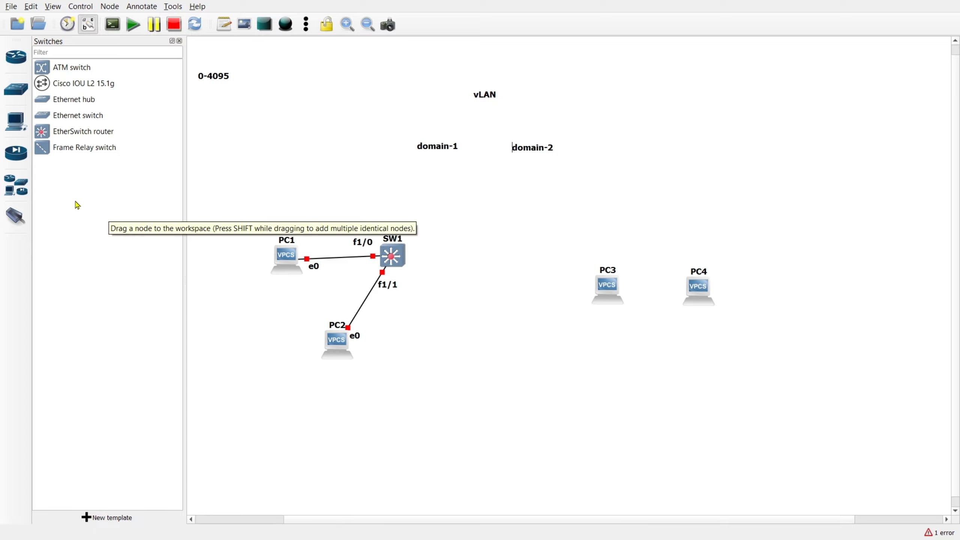
click(180, 41)
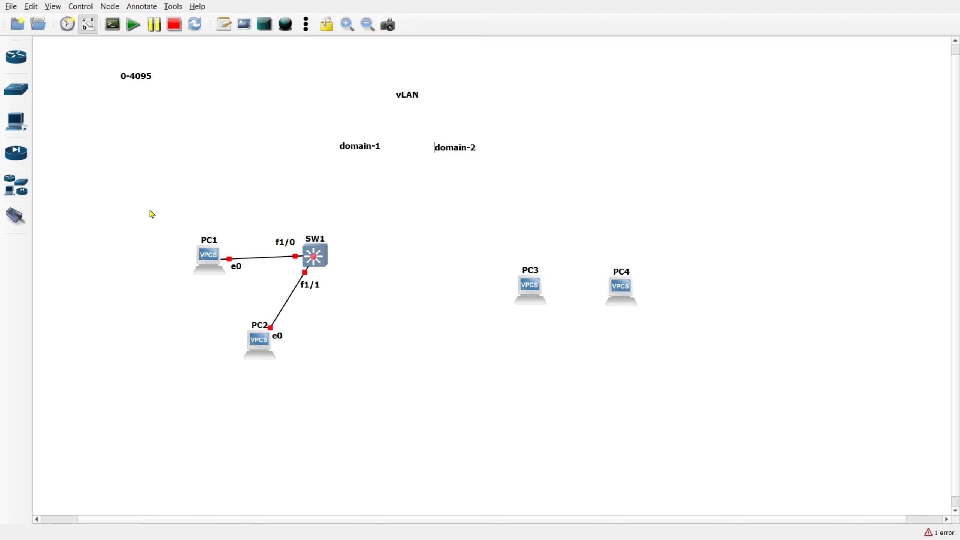
Start only PC1, PC2 and SW1, leaving PC3 and PC4 stopped.
click(129, 29)
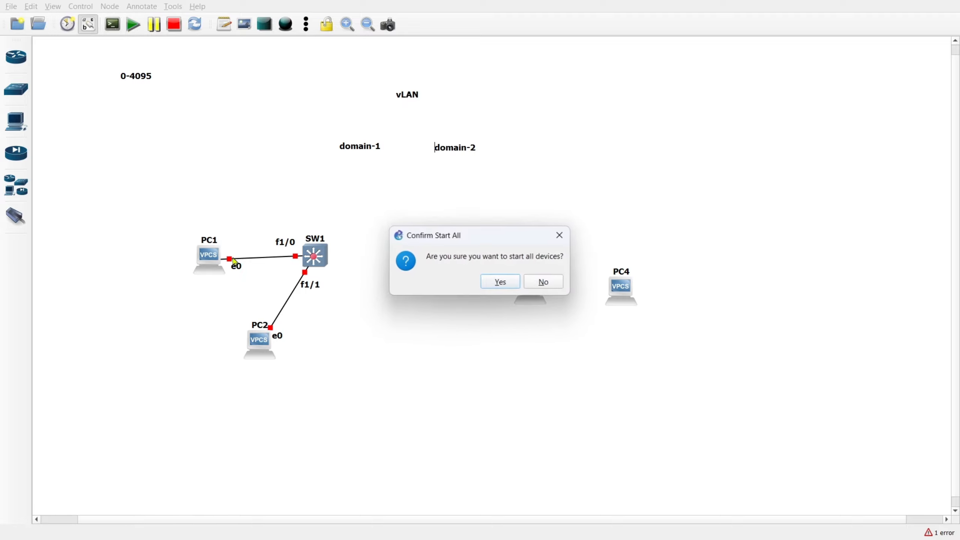
click(551, 282)
drag(91, 190, 451, 376)
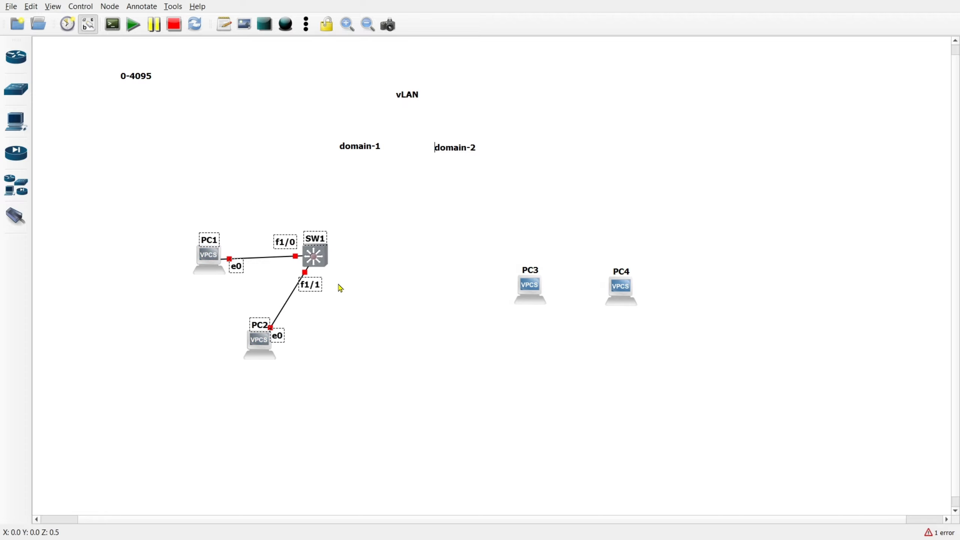
right_click(320, 261)
click(371, 56)
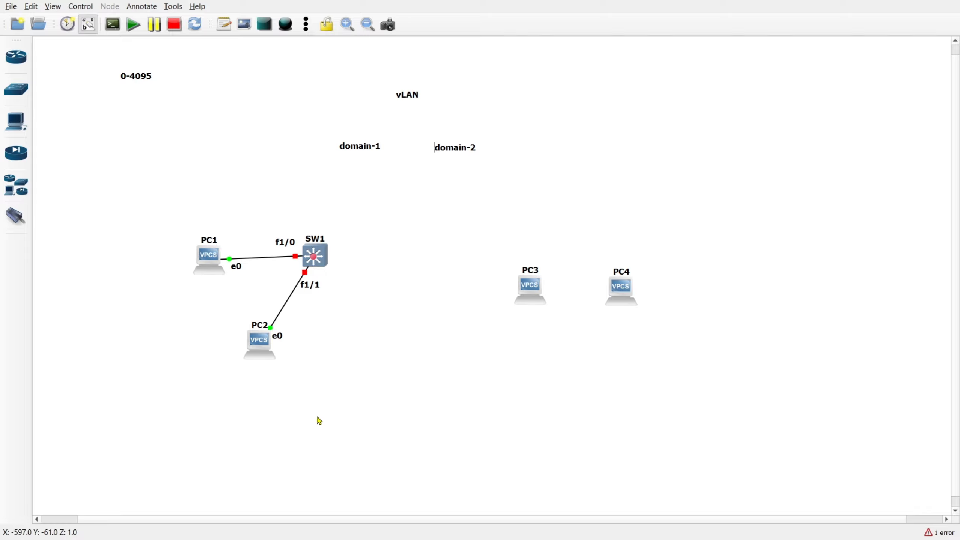
right_click(315, 256)
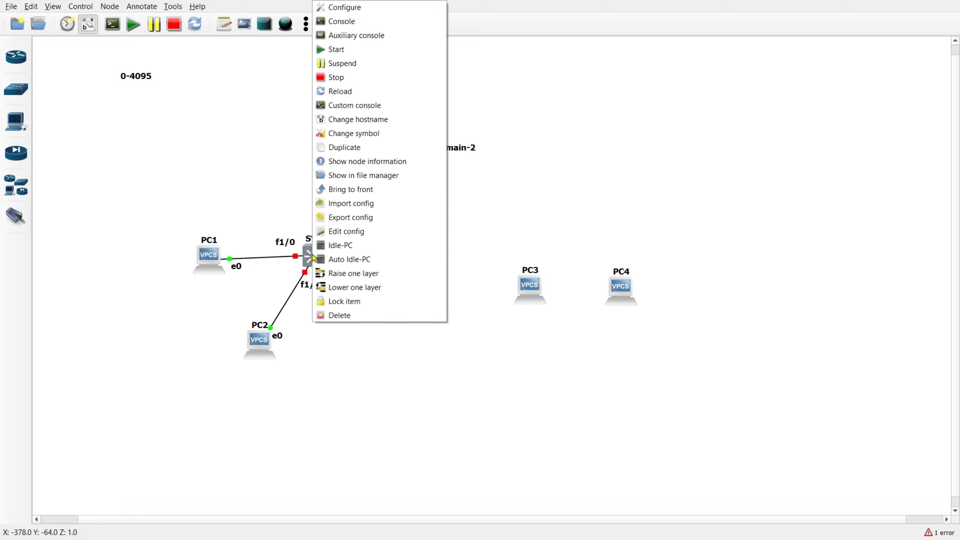
click(340, 49)
click(383, 272)
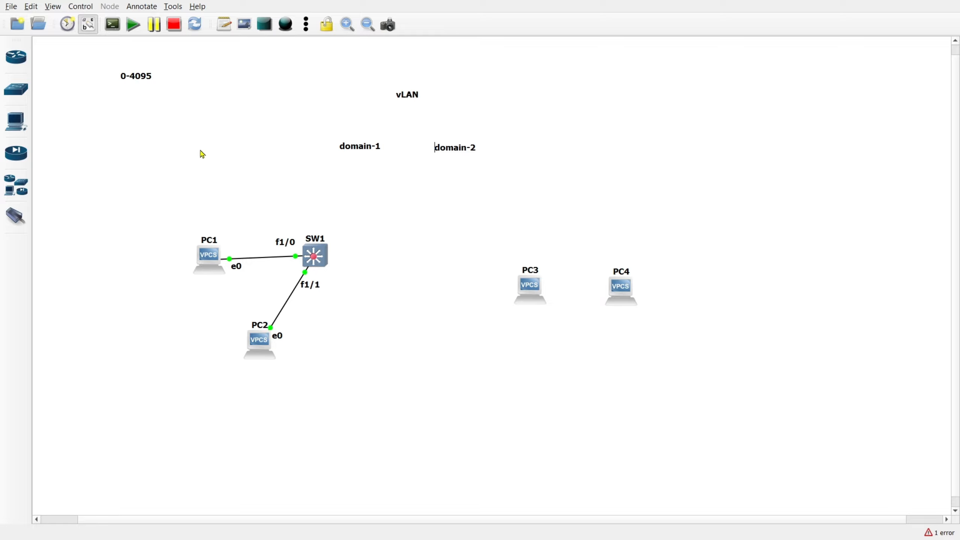
Prefix the "0-4095" note with "vLANs:" and add a second line reading "default vLAN: 1".
double_click(139, 76)
key(Home)
text(vLANs:)
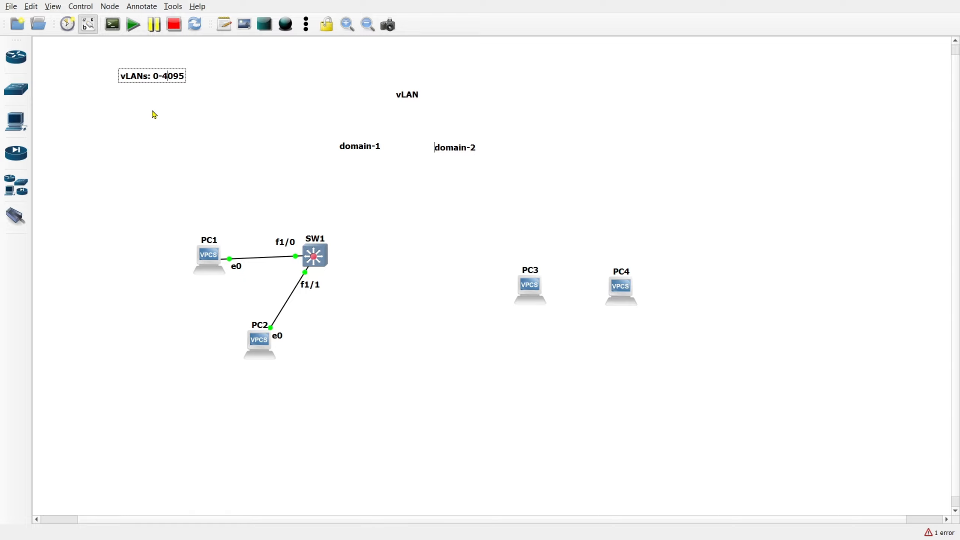
key(Return)
text(default vLAN)
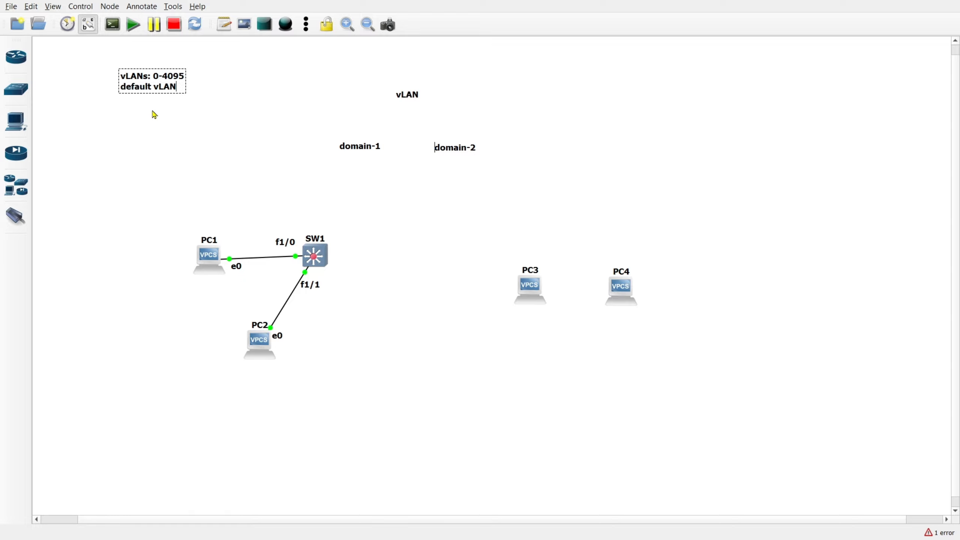
text(: 1)
click(156, 114)
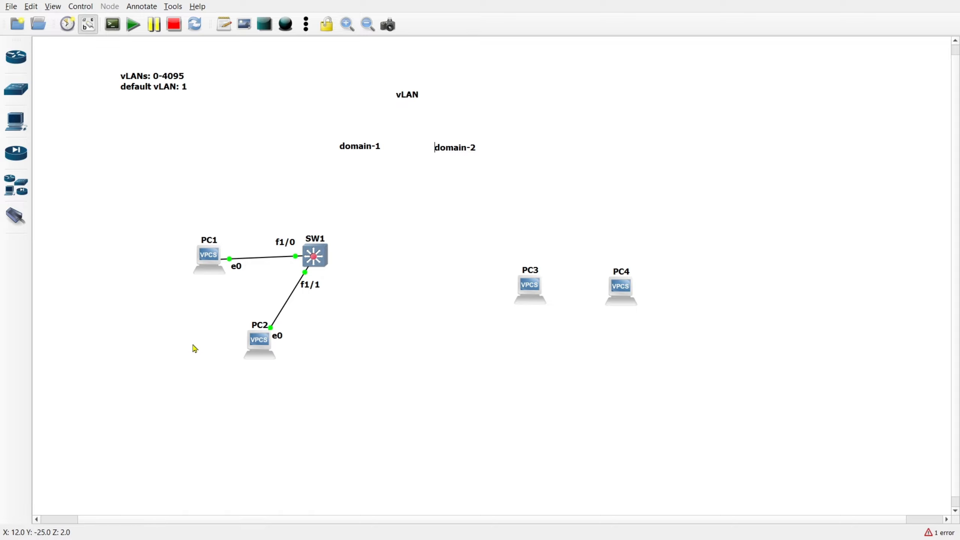
Open PC1's console, assign IP 192.168.10.1/24 with gateway 192.168.10.254, and review the addresses in the command.
double_click(206, 264)
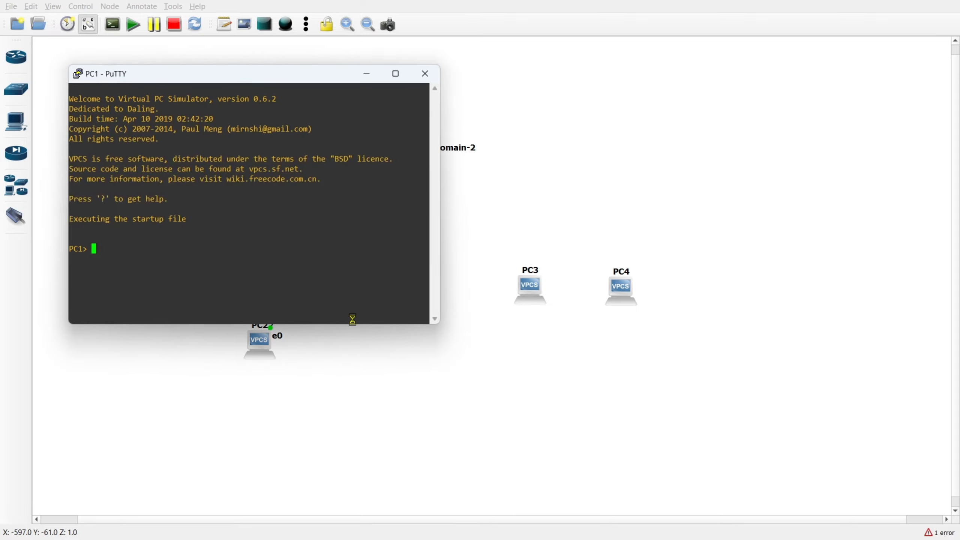
drag(246, 75, 547, 108)
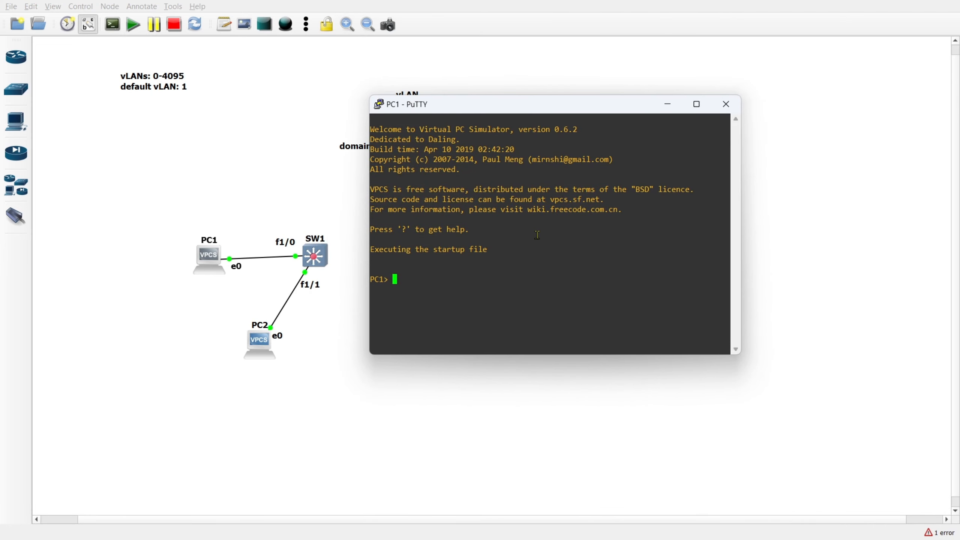
text(ip 192.168.10.1/24 192.168.10.254)
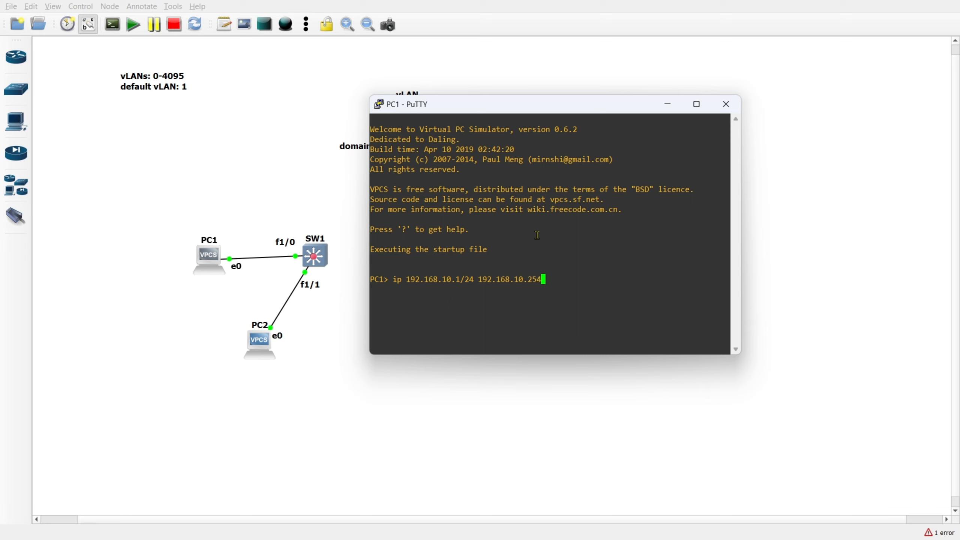
key(Return)
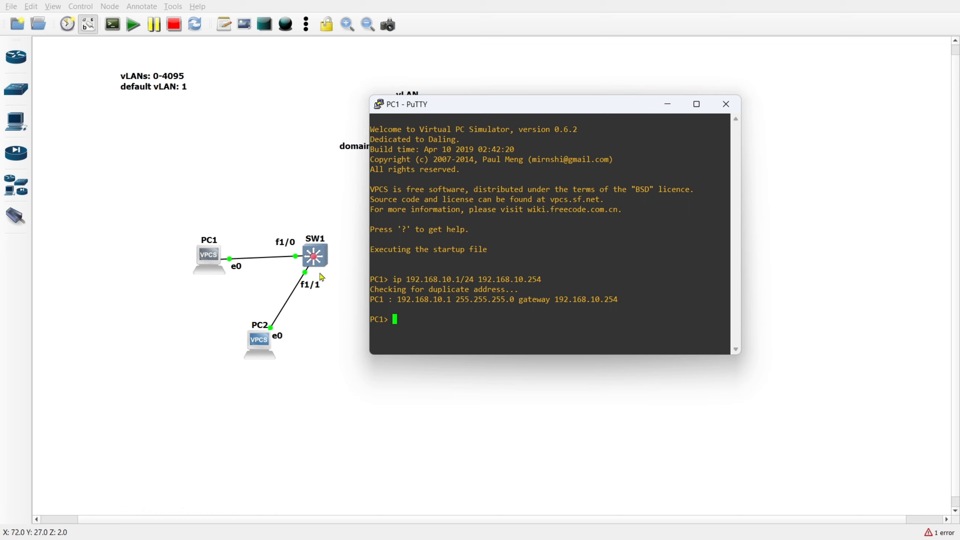
drag(477, 279, 542, 280)
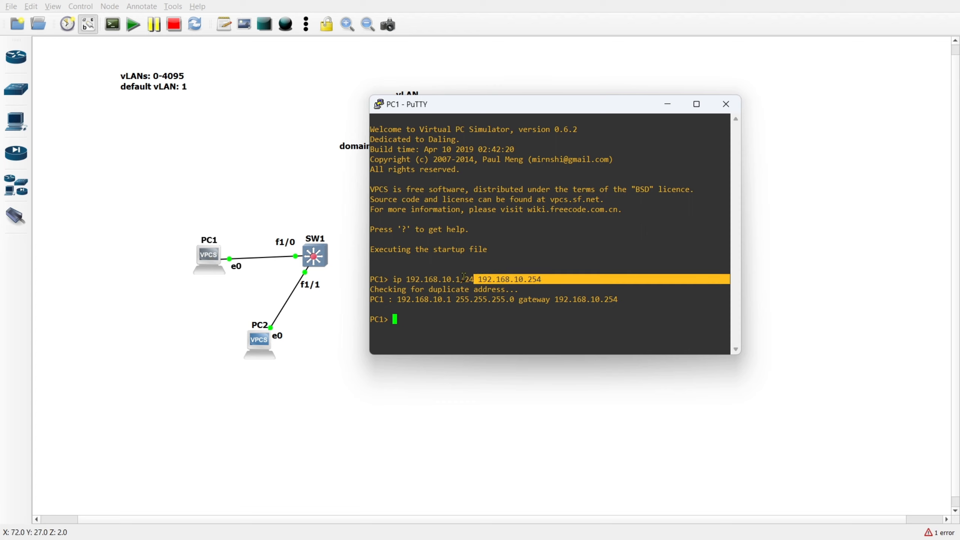
drag(461, 279, 406, 280)
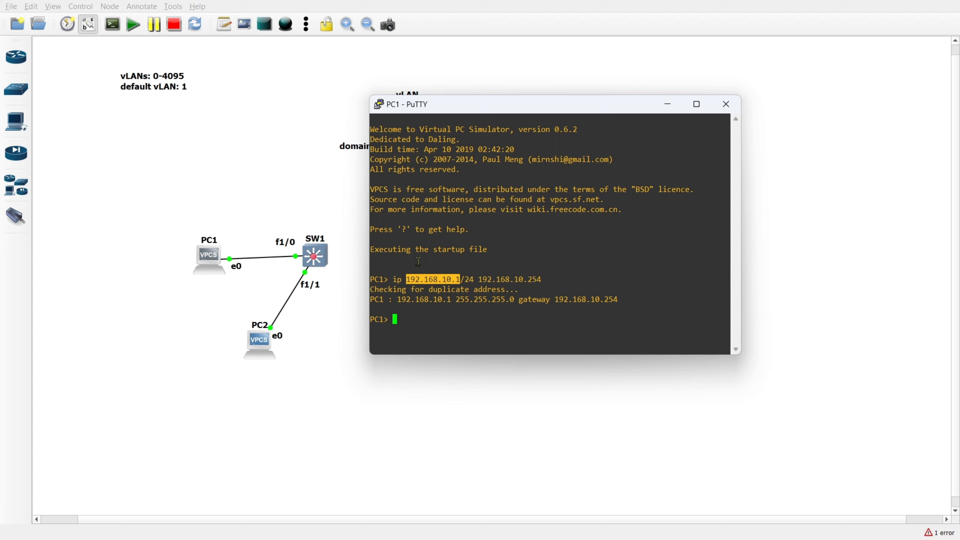
drag(540, 280, 478, 280)
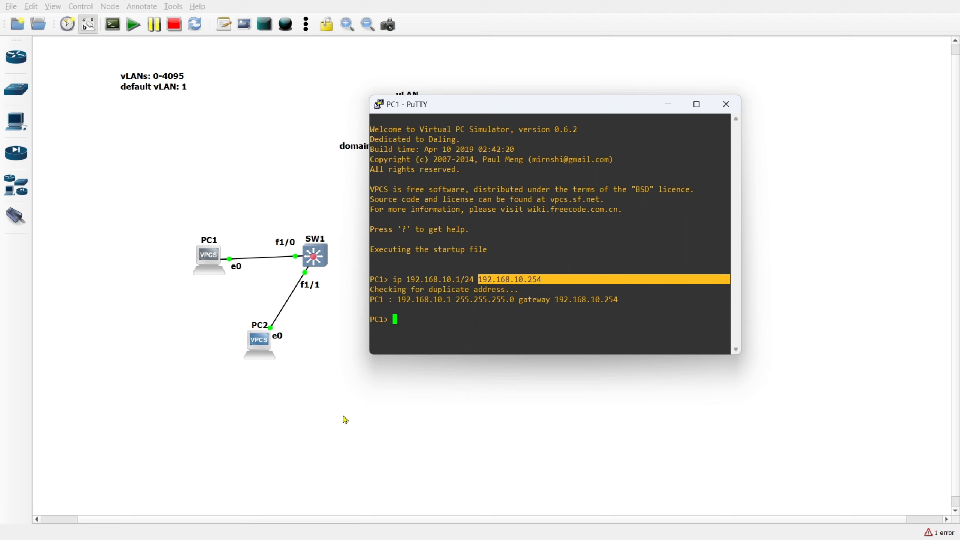
click(440, 308)
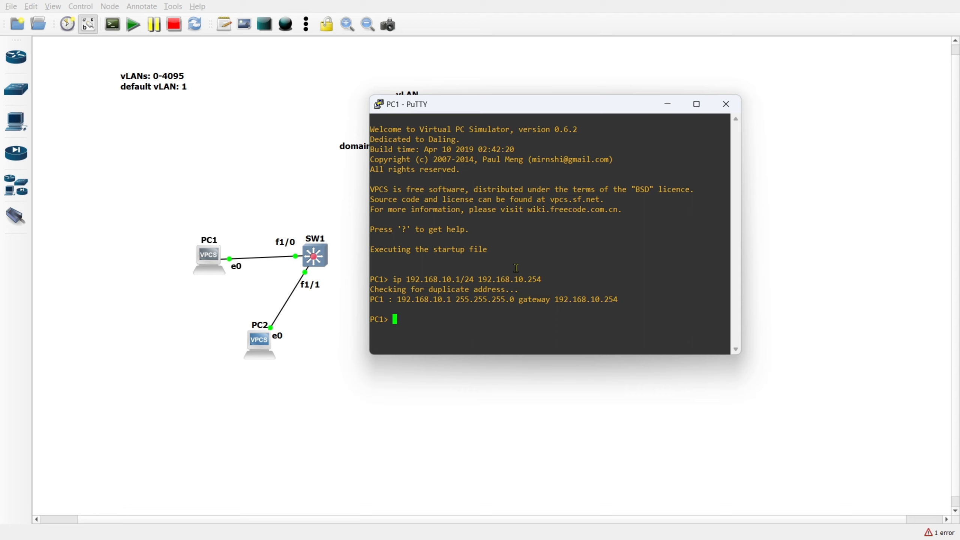
Save PC1's configuration and minimize its console.
text(save)
key(Return)
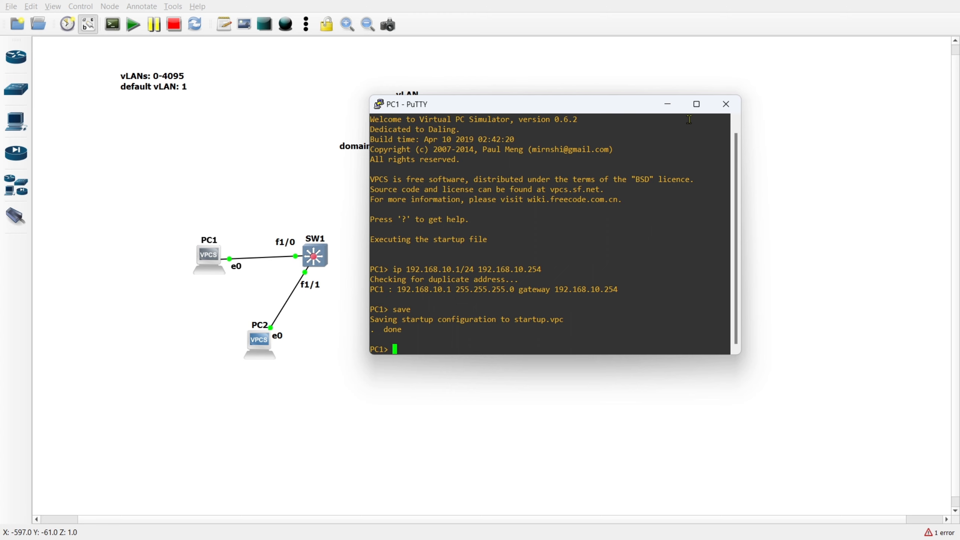
click(668, 105)
Open PC2's console and assign it IP 192.168.10.2/24 with gateway 192.168.10.254.
double_click(264, 341)
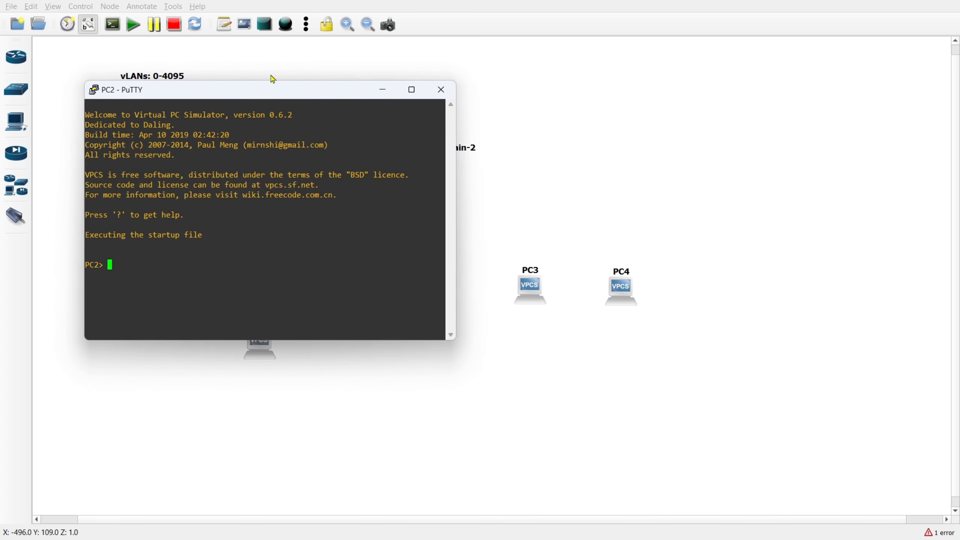
drag(265, 90, 582, 146)
text(ip)
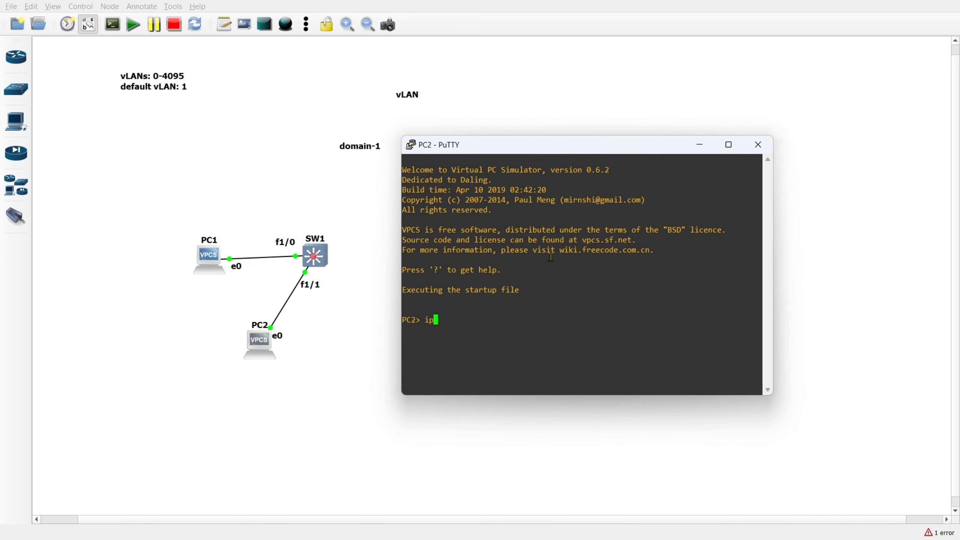
text( 192.168.10.2/24 192.168.10.254)
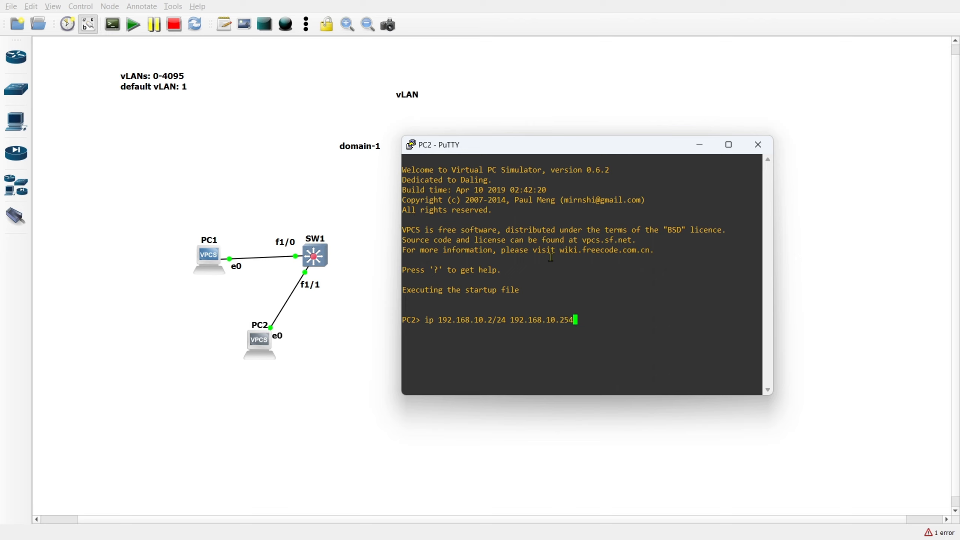
key(Return)
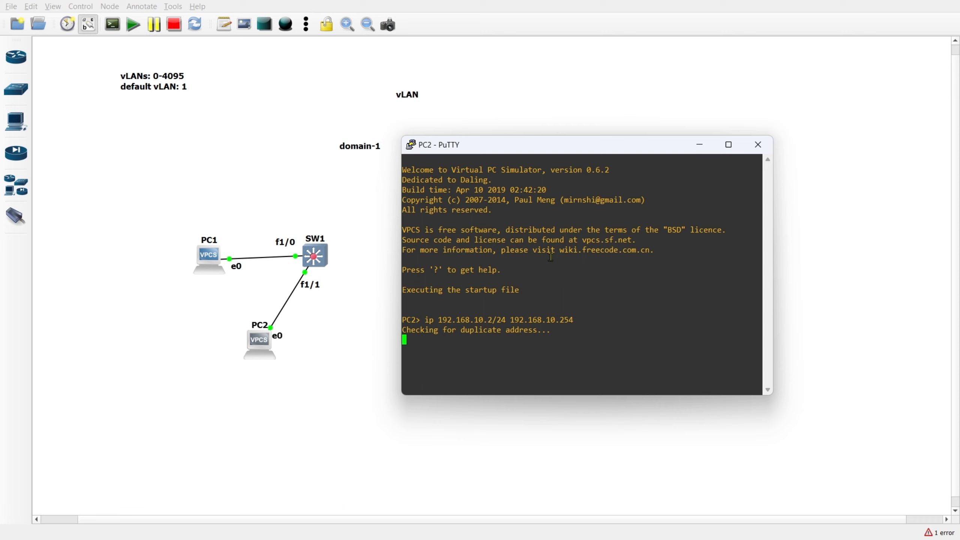
Save PC2's configuration and ping PC1 at 192.168.10.1 from it.
text(save)
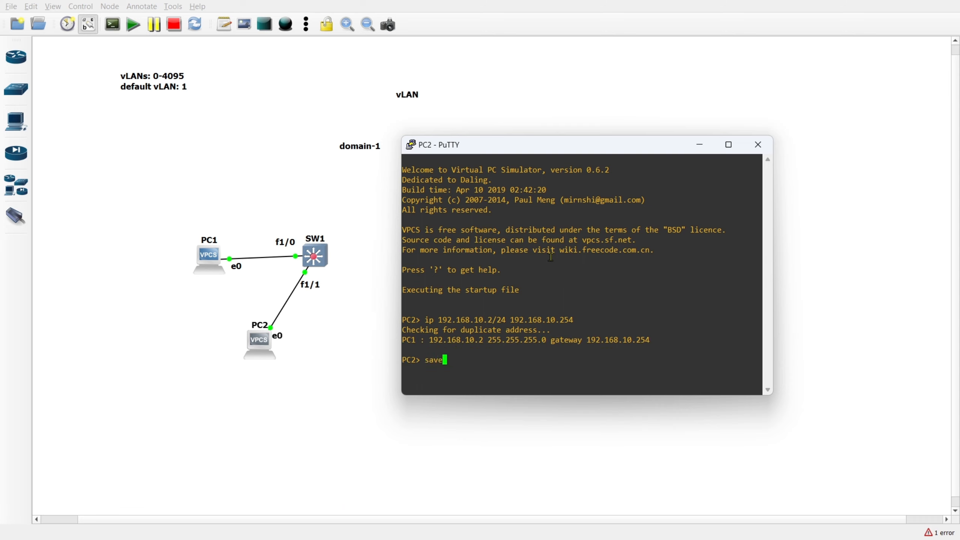
key(Return)
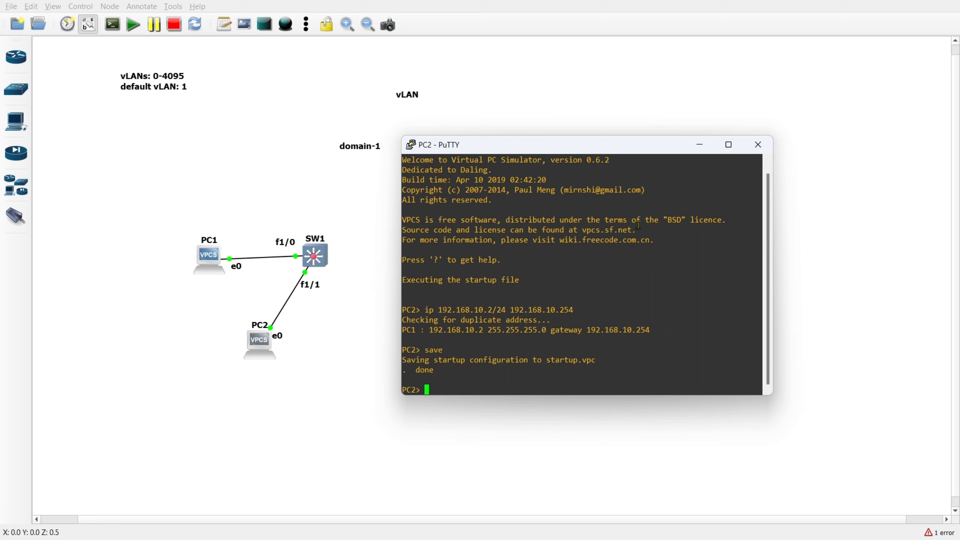
text(ping 192.168.10.1)
key(Return)
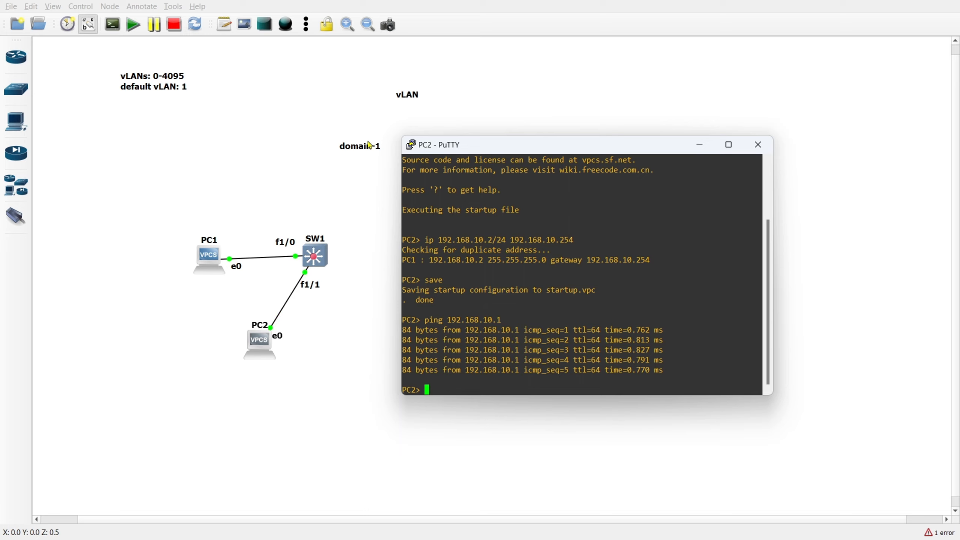
Move the "domain-1" note to just above SW1 and change its text to "vLAN:1".
drag(361, 151, 297, 177)
mouse_move(313, 218)
mouse_down()
mouse_move(325, 219)
mouse_move(318, 211)
mouse_up()
click(372, 290)
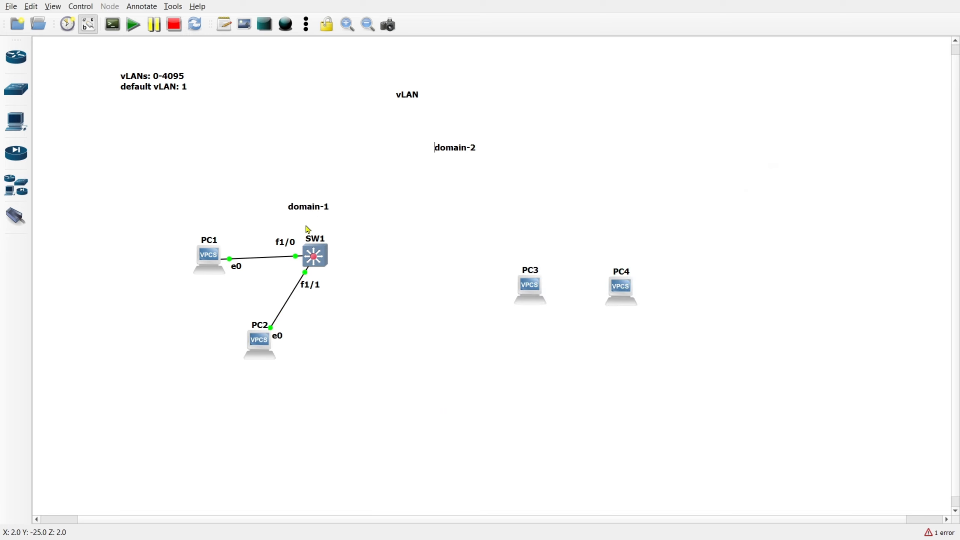
double_click(317, 208)
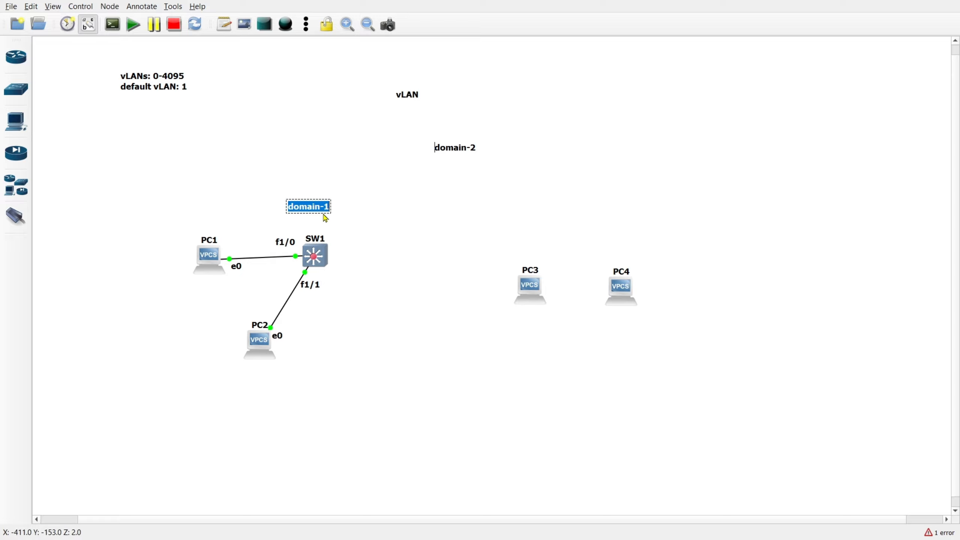
text(vLAN:1)
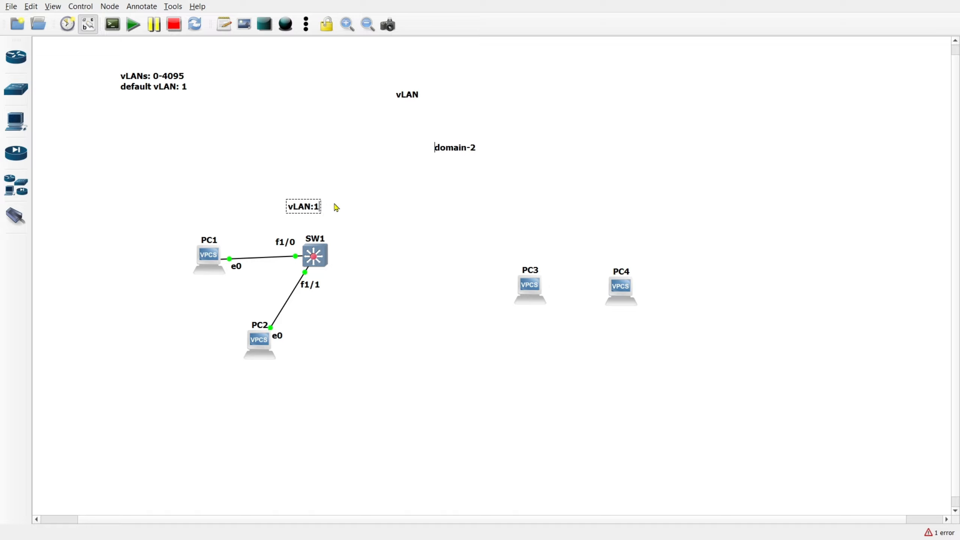
click(337, 219)
Color the "vLAN:1" note dark red and fine-tune its position above SW1.
drag(304, 209, 314, 211)
right_click(322, 215)
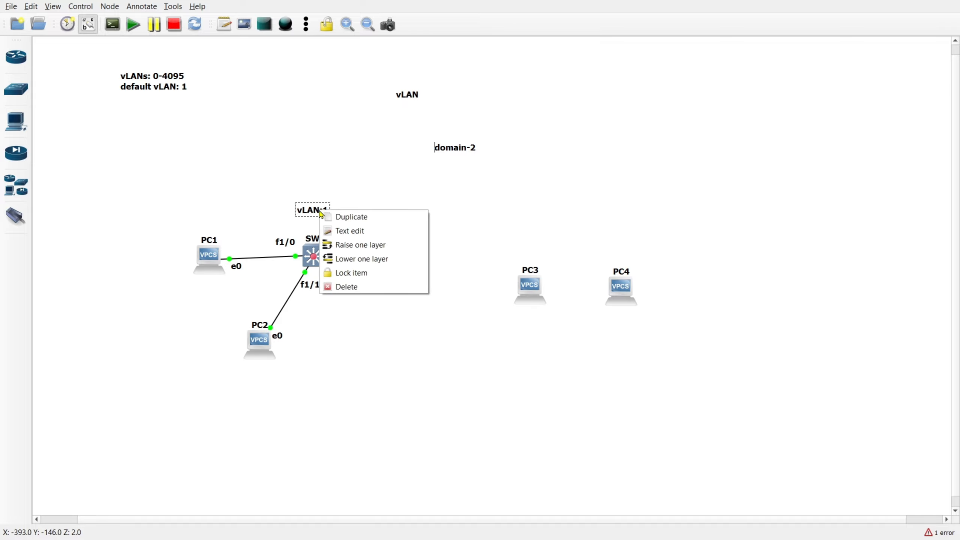
click(346, 229)
click(445, 222)
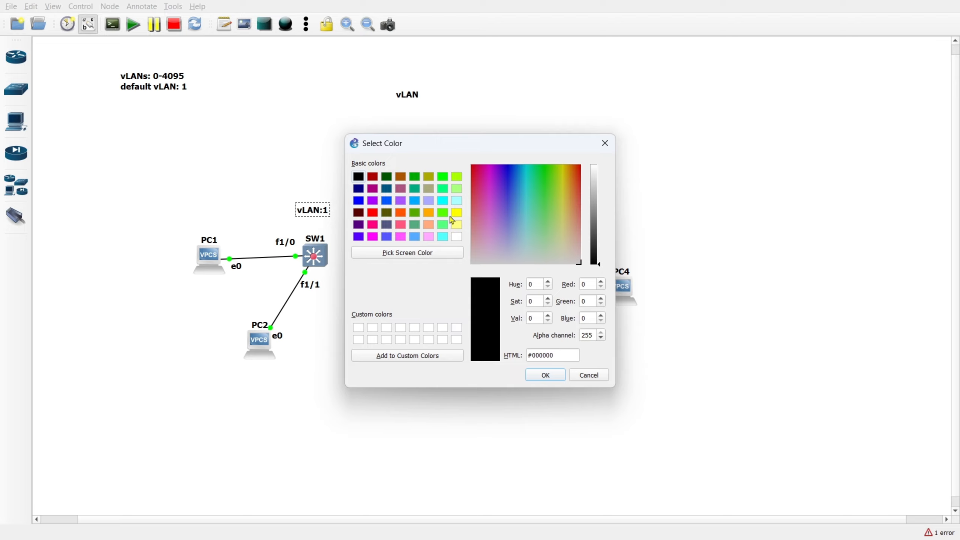
click(372, 176)
click(545, 375)
click(487, 336)
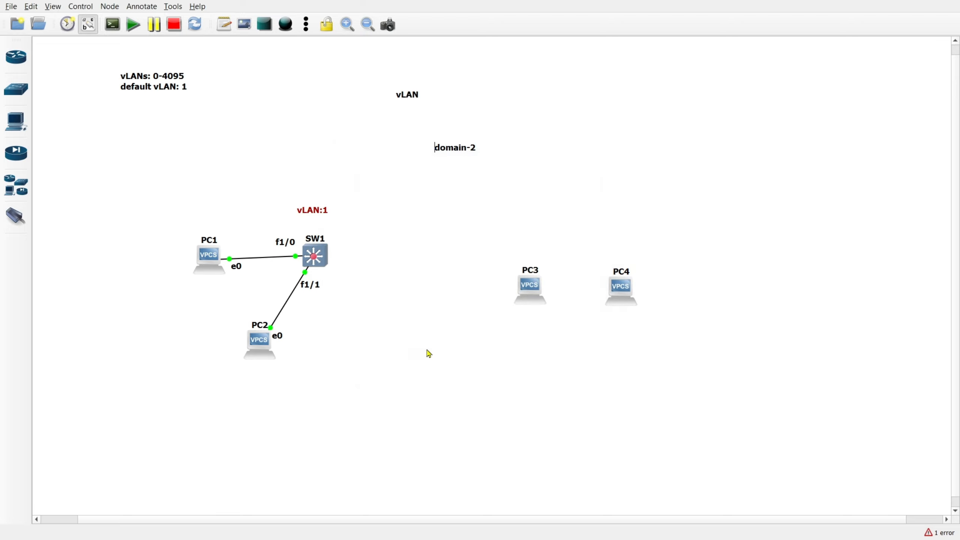
mouse_move(314, 210)
mouse_down()
mouse_move(289, 186)
mouse_move(321, 207)
mouse_up()
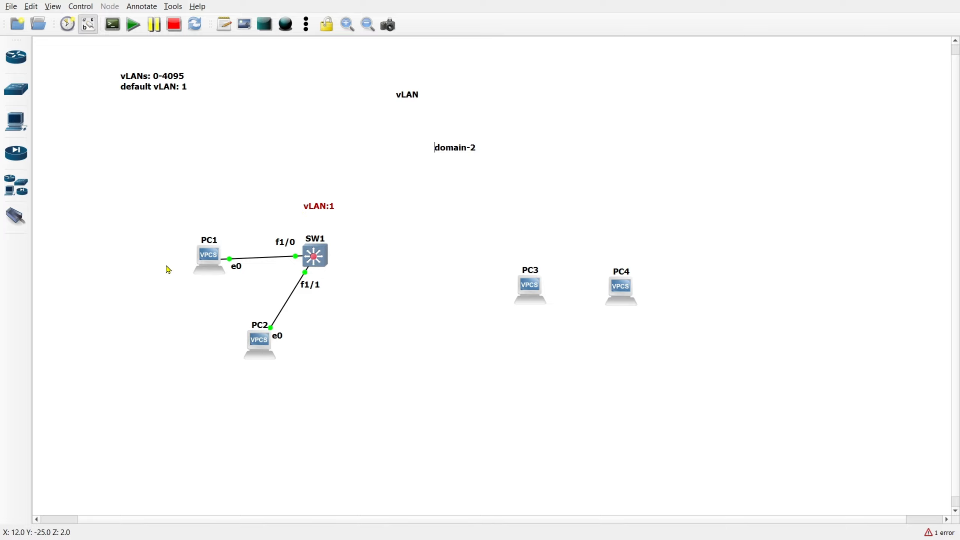
From PC1's console, ping PC2 at 192.168.10.2 and minimize the console.
double_click(204, 264)
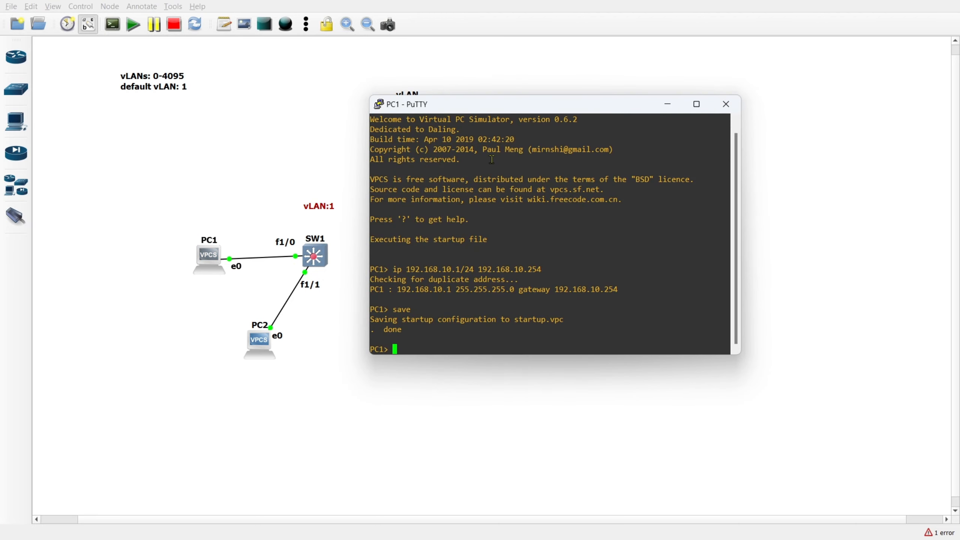
text(ping 192.168.10.2)
key(Return)
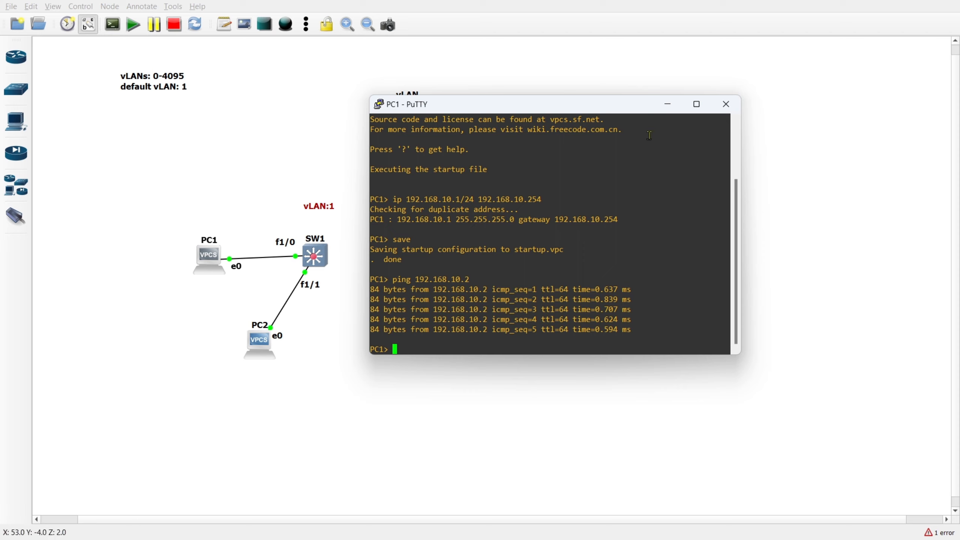
click(668, 104)
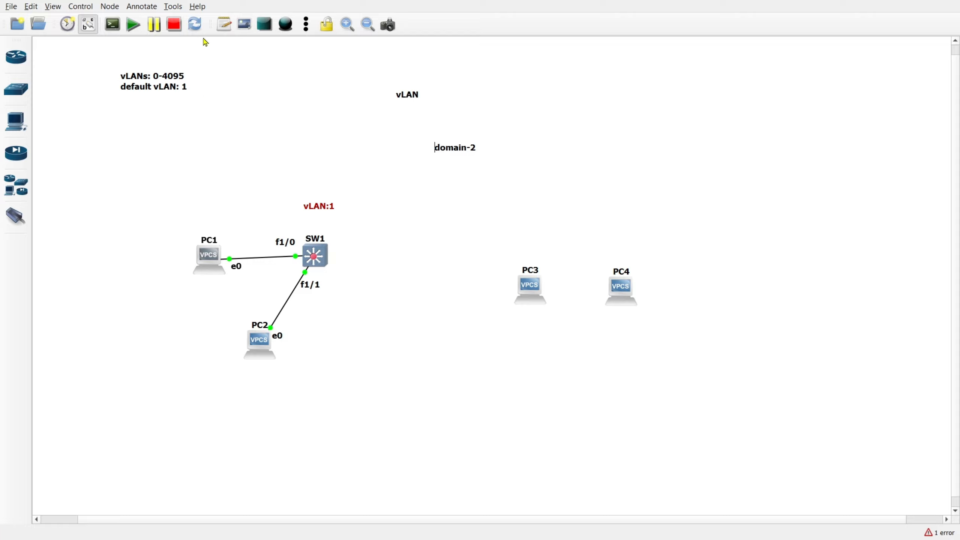
Add a note reading "192.168.10.0/24" and place it near PC1.
click(224, 24)
click(168, 308)
text(192.168.1)
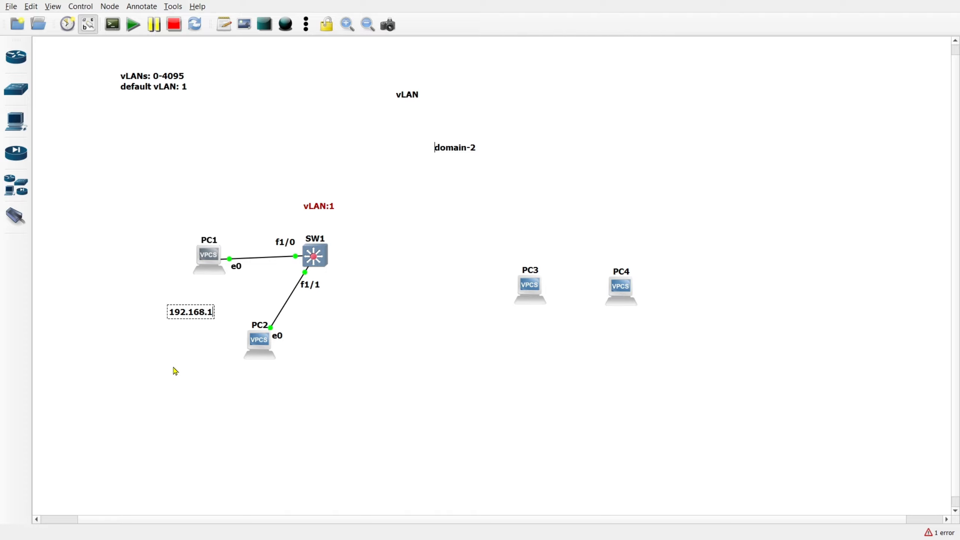
text(0.0/24)
click(185, 342)
drag(209, 314, 199, 284)
Duplicate the network note and edit the copy below PC1 to read "IP: 192.168.10.1/24" with a second line "Gateway: 254".
key(ctrl+d)
double_click(208, 286)
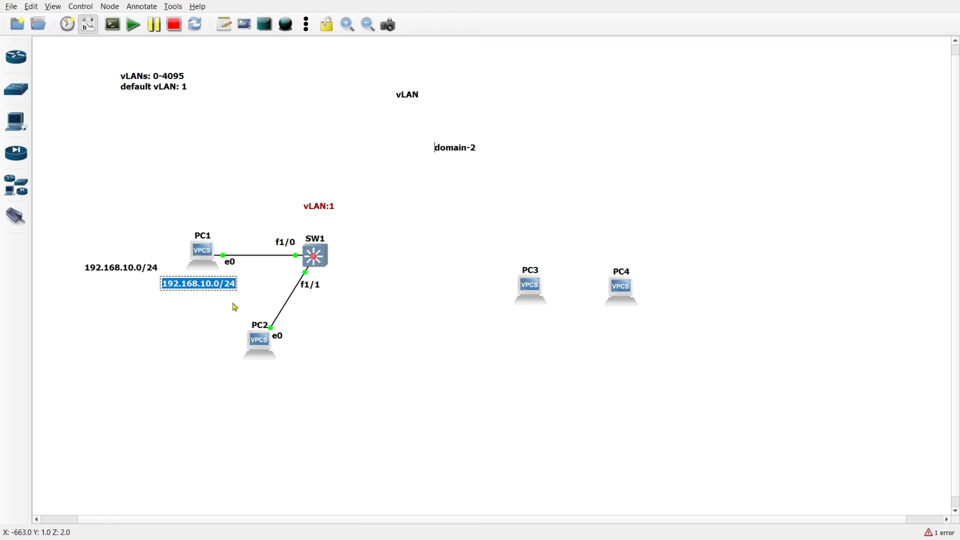
key(End)
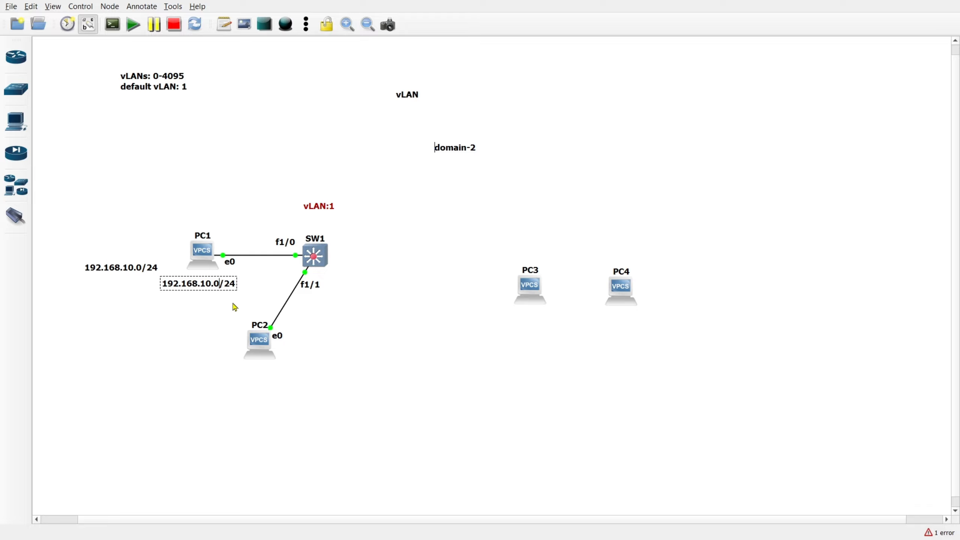
key(BackSpace)
text(1)
key(Left)
key(Home)
text(IP:)
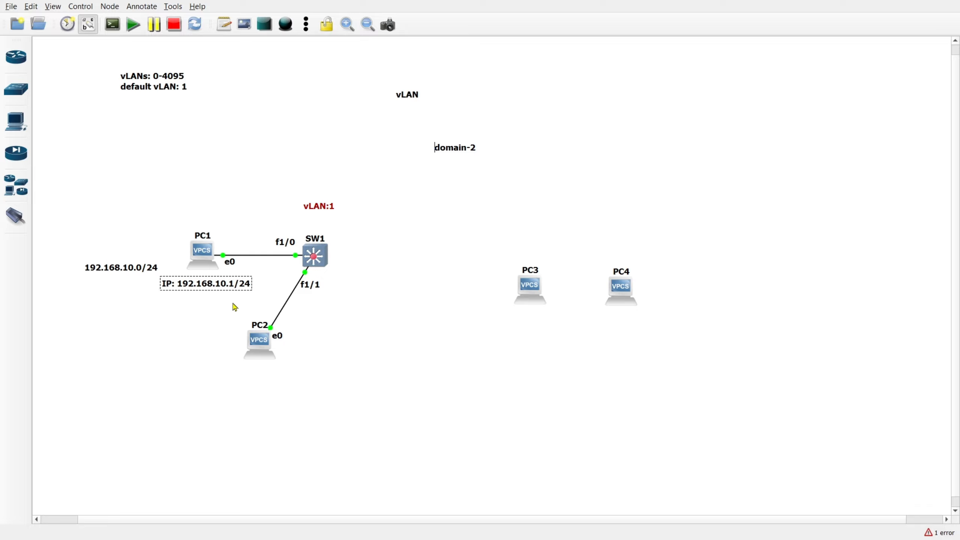
key(Return)
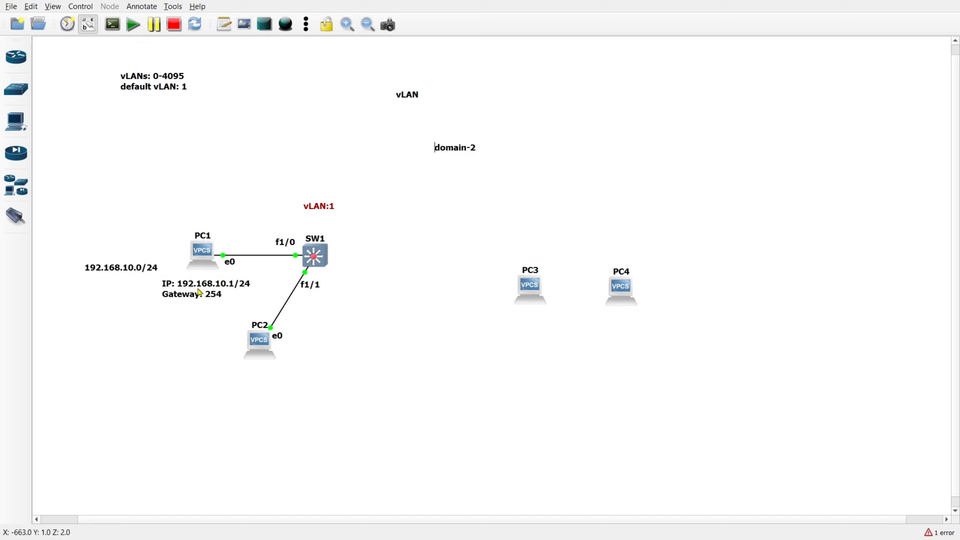
Adjust the positions of both notes near PC1 and set the IP and gateway note's font style to Regular.
drag(198, 290, 195, 290)
drag(149, 270, 138, 265)
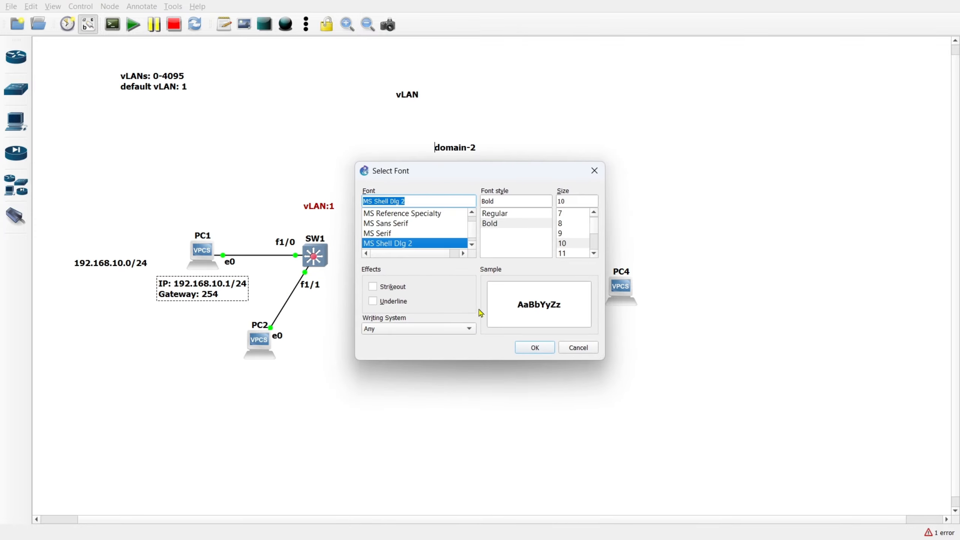
click(535, 347)
click(480, 336)
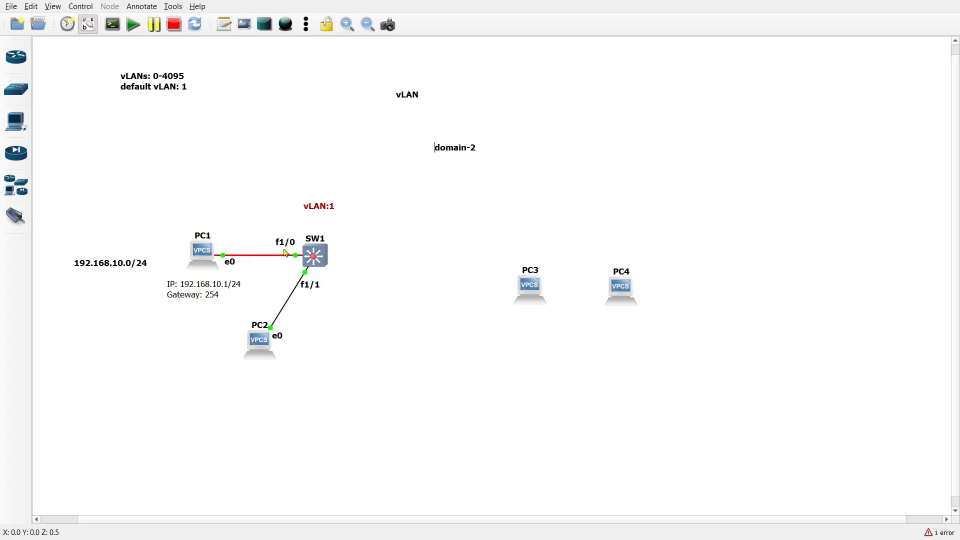
Change the red VLAN note above SW1 to read "vLAN:10".
double_click(318, 206)
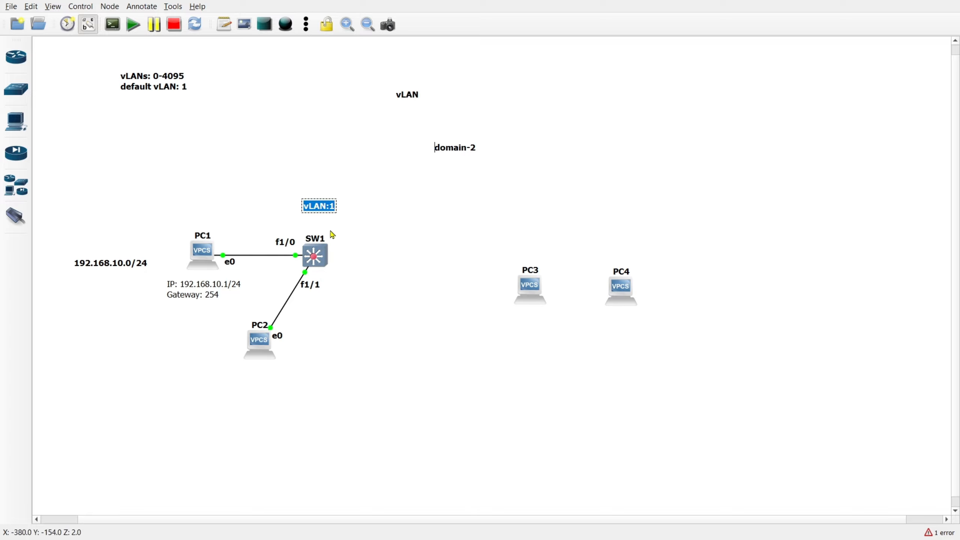
key(End)
text(0)
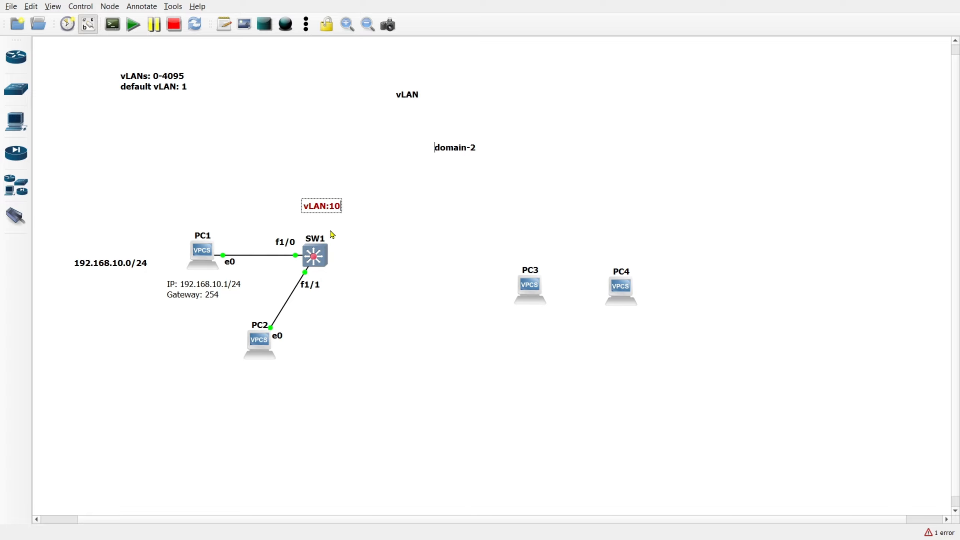
Move the red vLAN:10 note to just above the f1/0 label beside SW1.
click(423, 244)
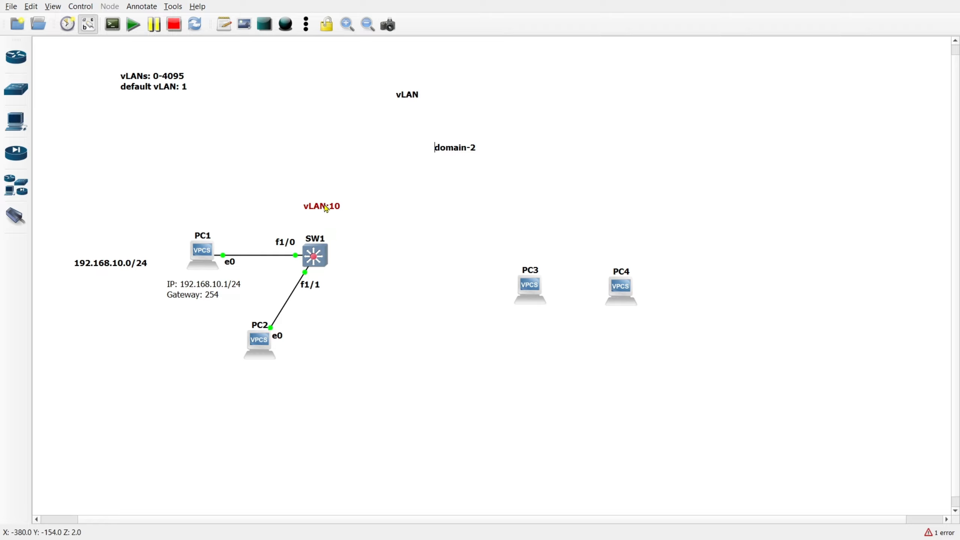
drag(327, 209, 291, 218)
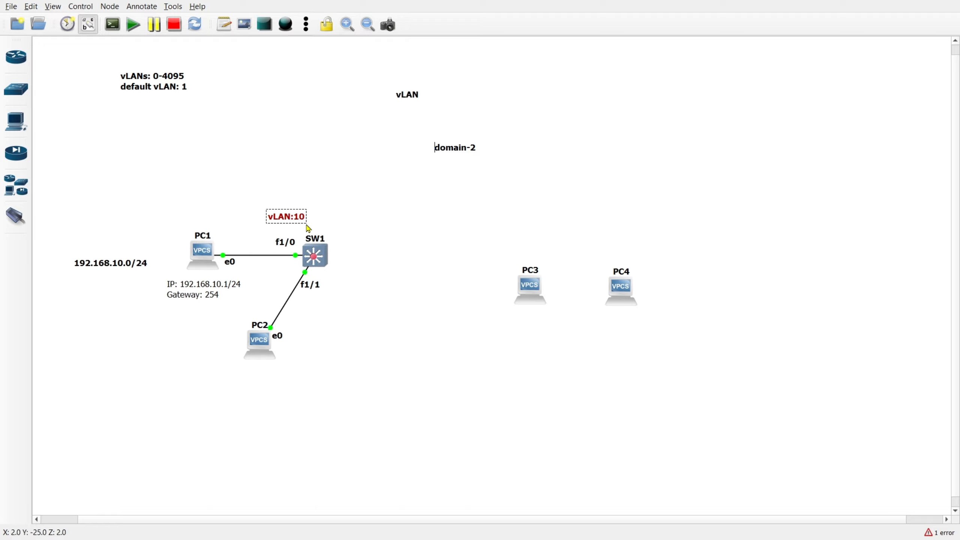
Duplicate PC1's IP note, place the copy below PC2 and change its address to 192.168.10.2/24.
right_click(186, 290)
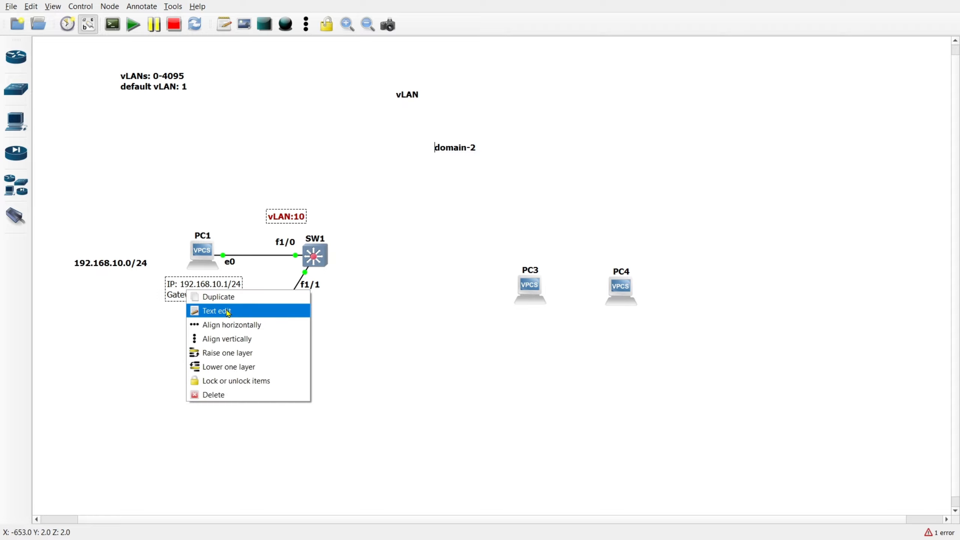
click(211, 298)
drag(201, 301, 241, 381)
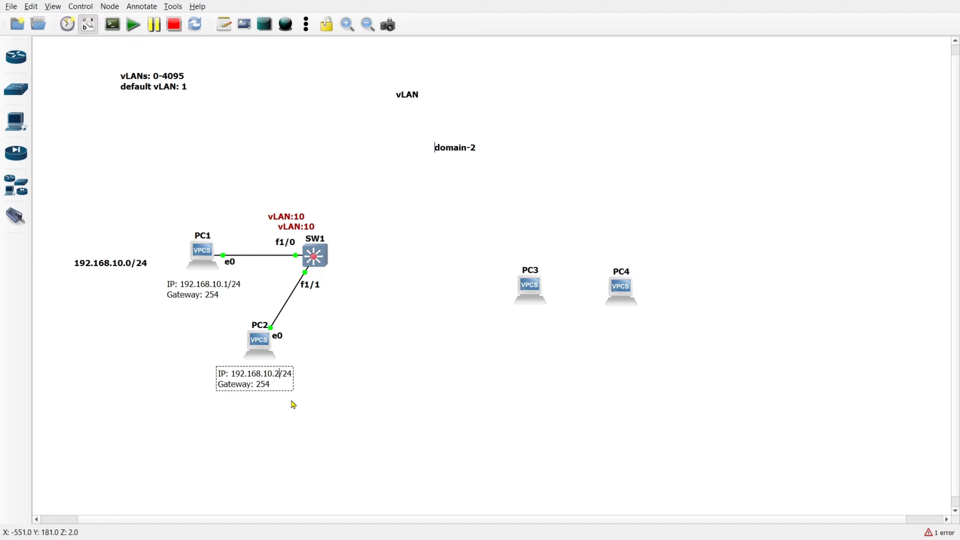
click(355, 357)
drag(245, 380, 250, 378)
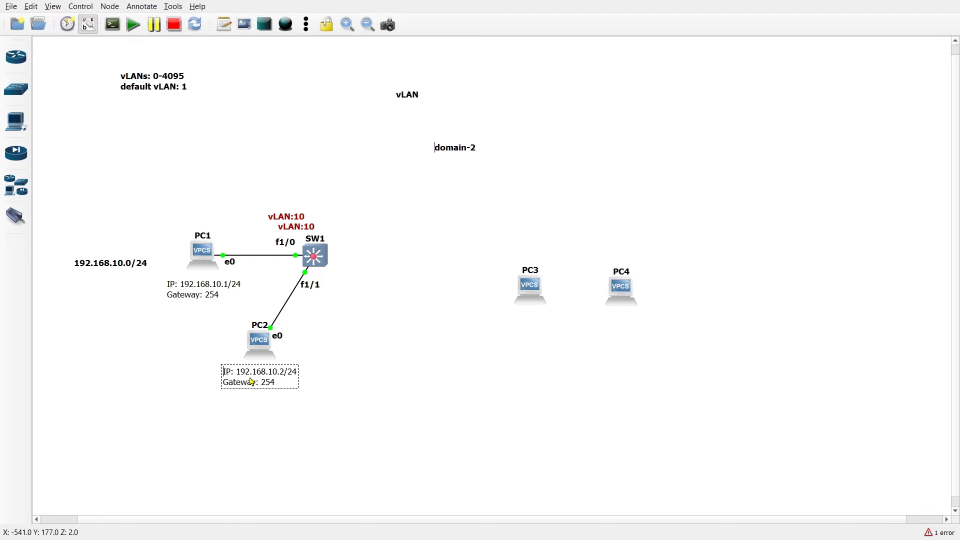
Delete the extra copy of the vLAN:10 note above SW1.
click(298, 226)
right_click(305, 225)
click(349, 305)
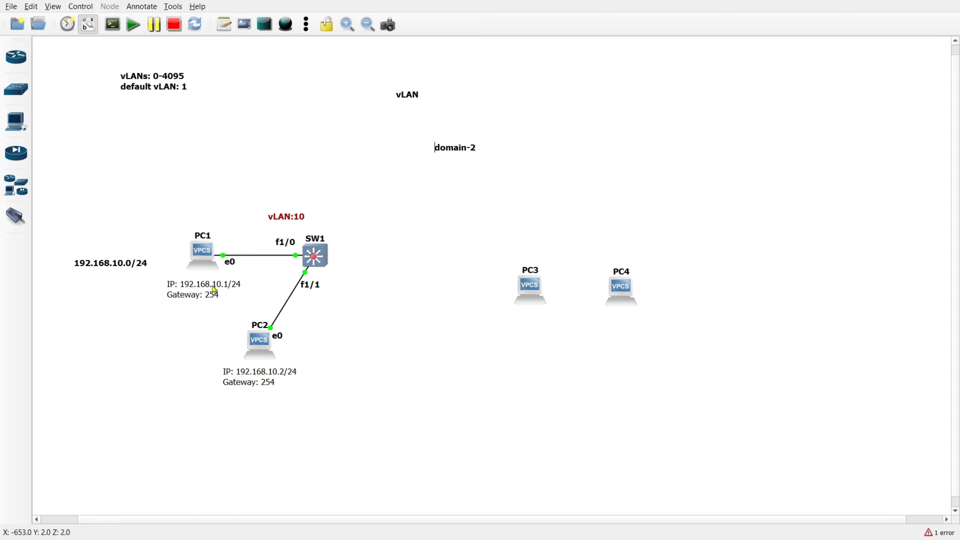
Rename PC1 as Blue1 and PC2 as Blue2.
double_click(203, 235)
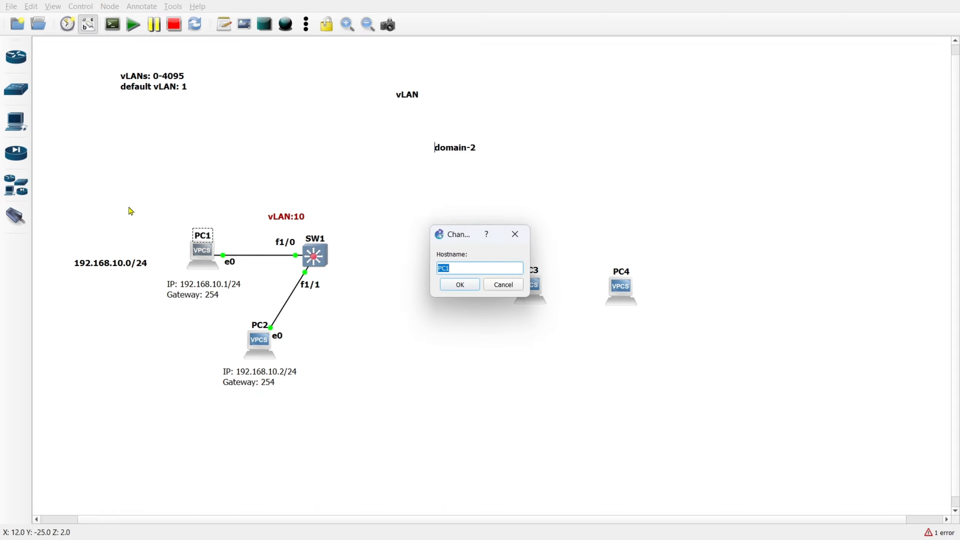
text(Blue1)
key(Return)
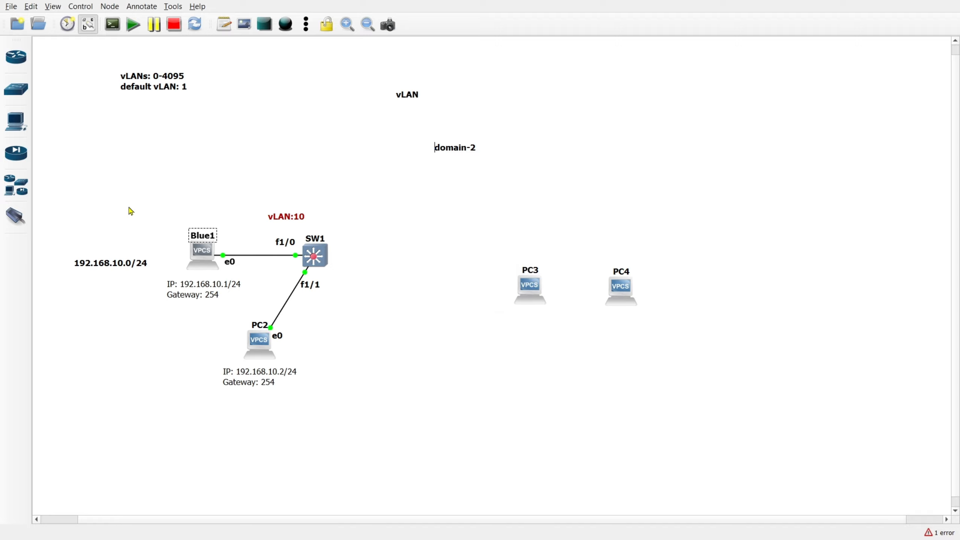
double_click(264, 325)
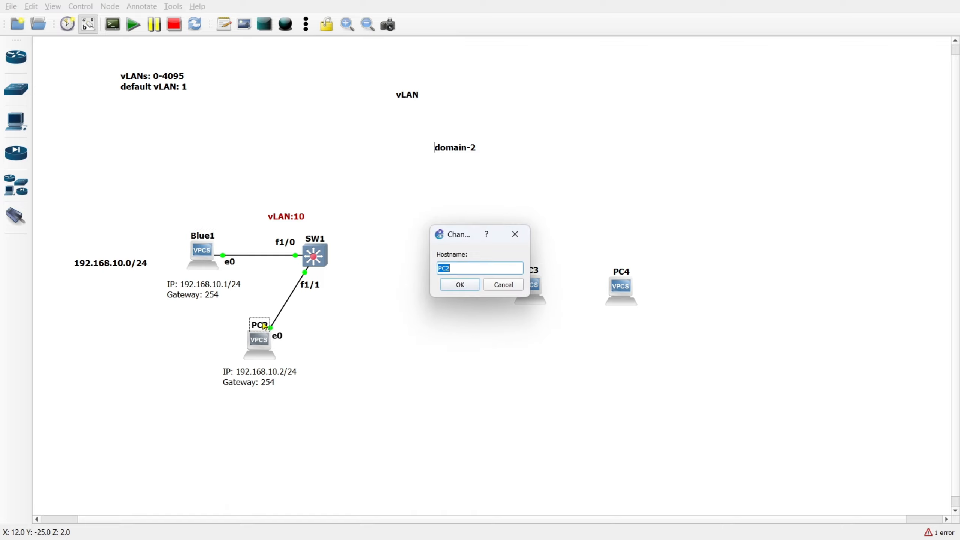
text(Blue2)
key(Return)
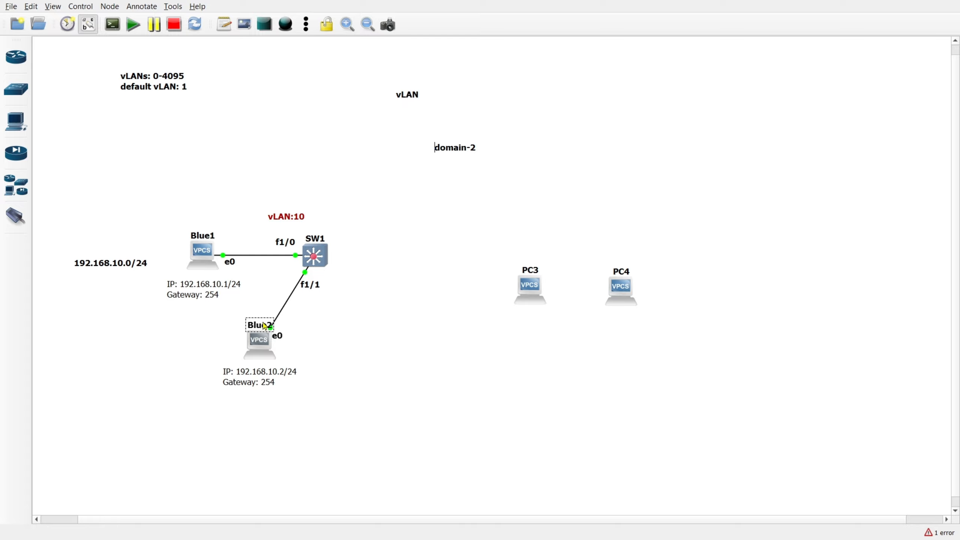
click(372, 315)
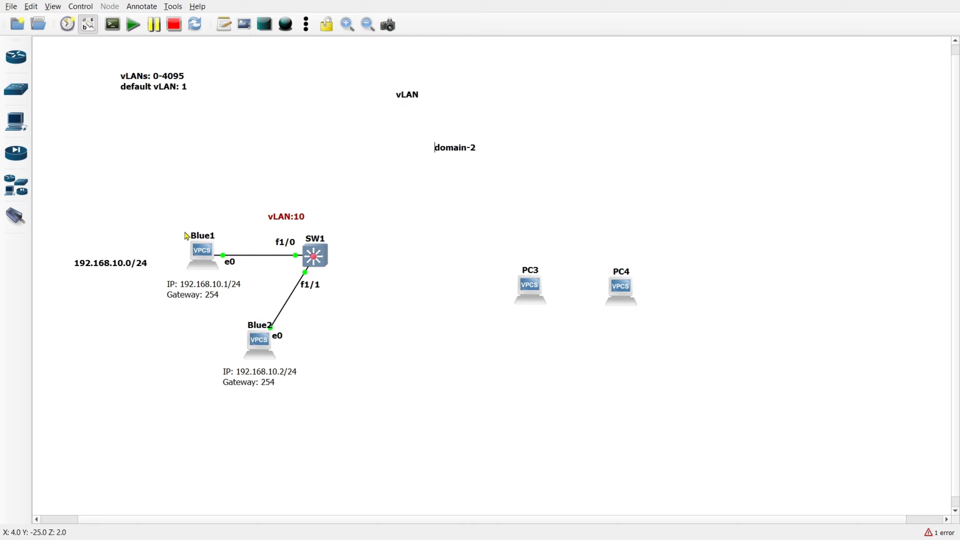
Recolour the Blue1 and Blue2 labels and both IP notes together in blue (#0000ff).
click(199, 295)
ctrl+click(253, 379)
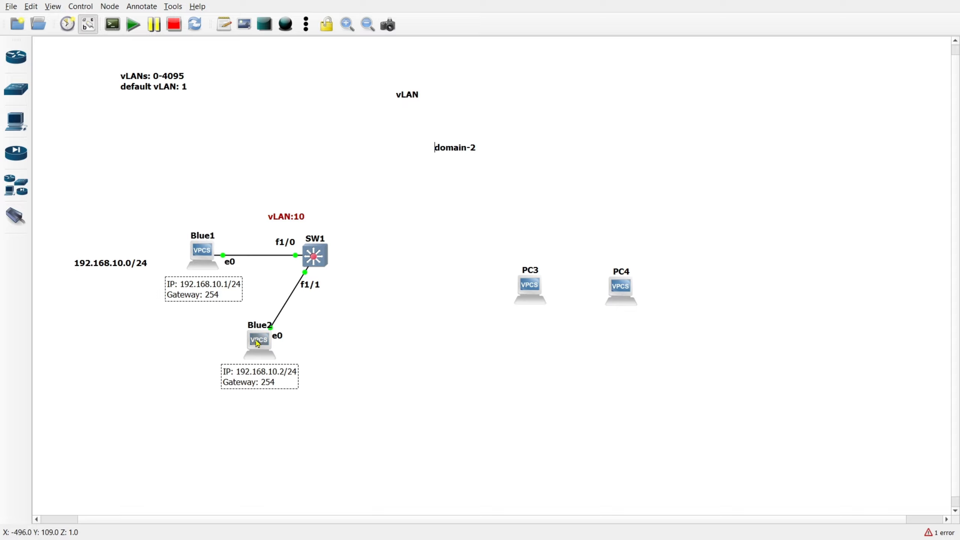
ctrl+click(260, 325)
ctrl+click(206, 238)
right_click(206, 238)
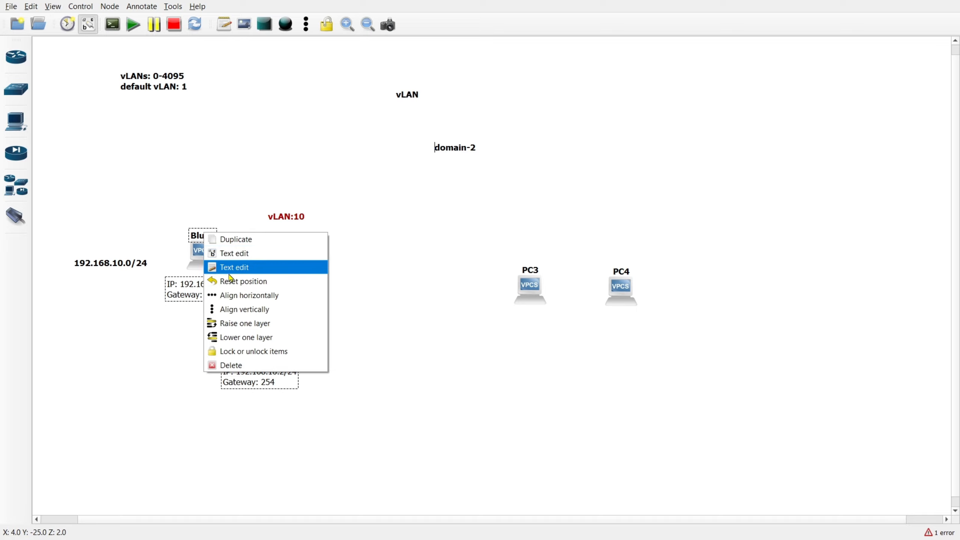
click(246, 253)
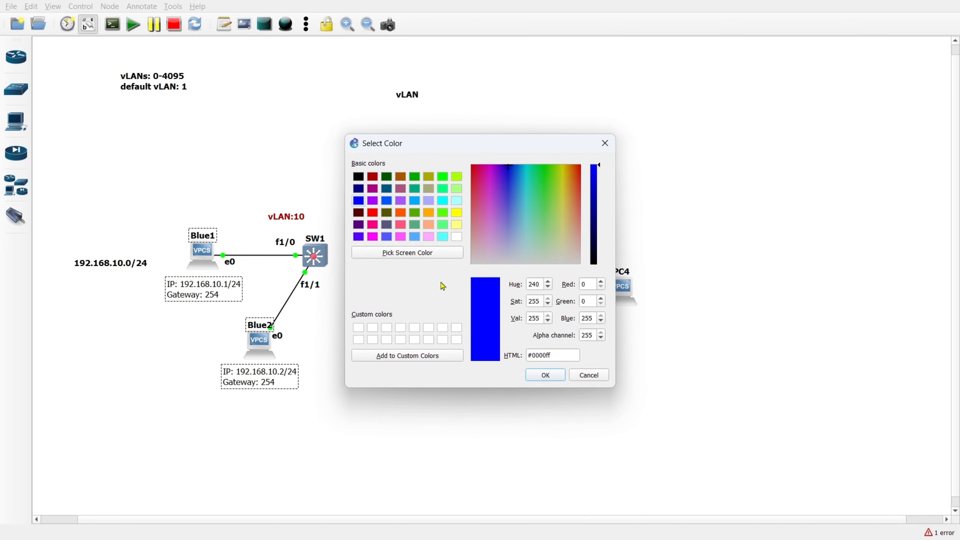
click(540, 376)
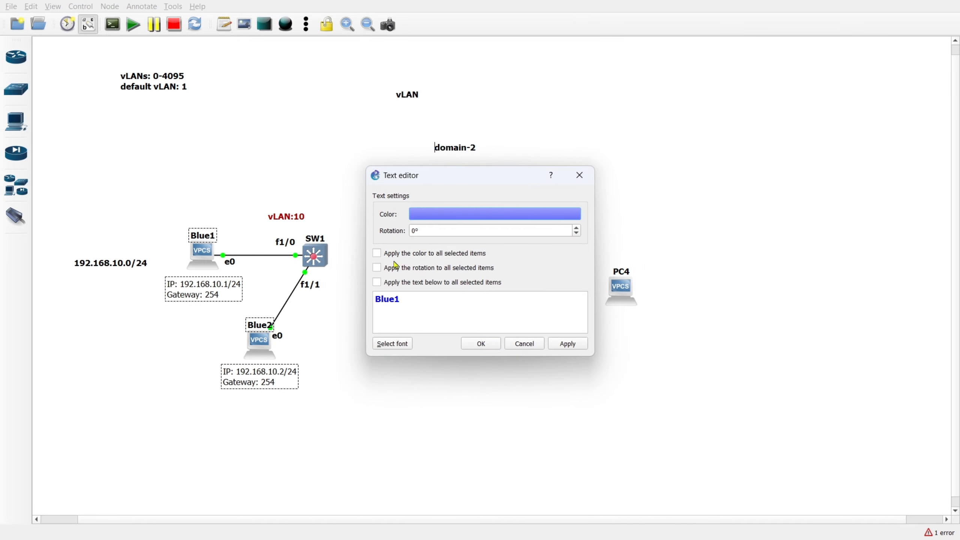
click(396, 254)
click(486, 347)
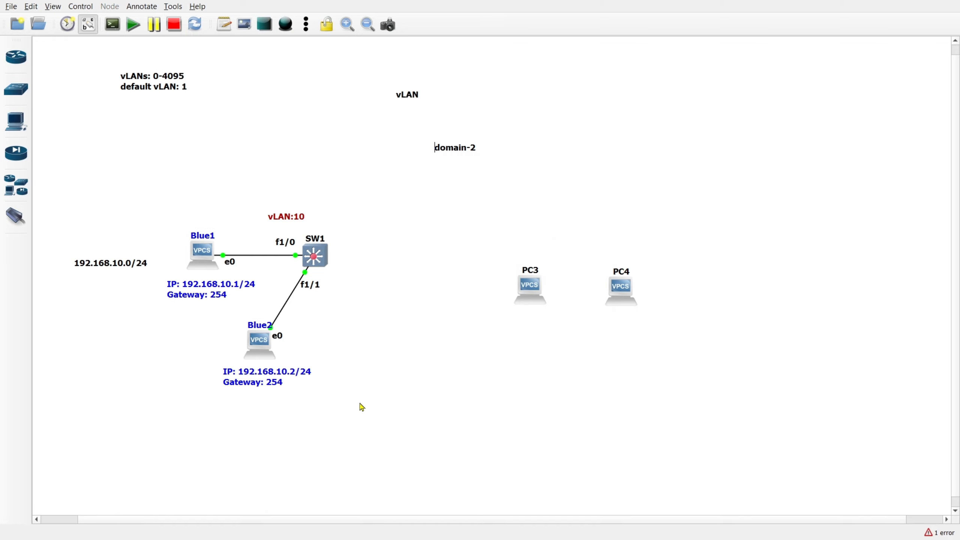
Set the font style of both blue IP and gateway notes to regular weight.
double_click(210, 296)
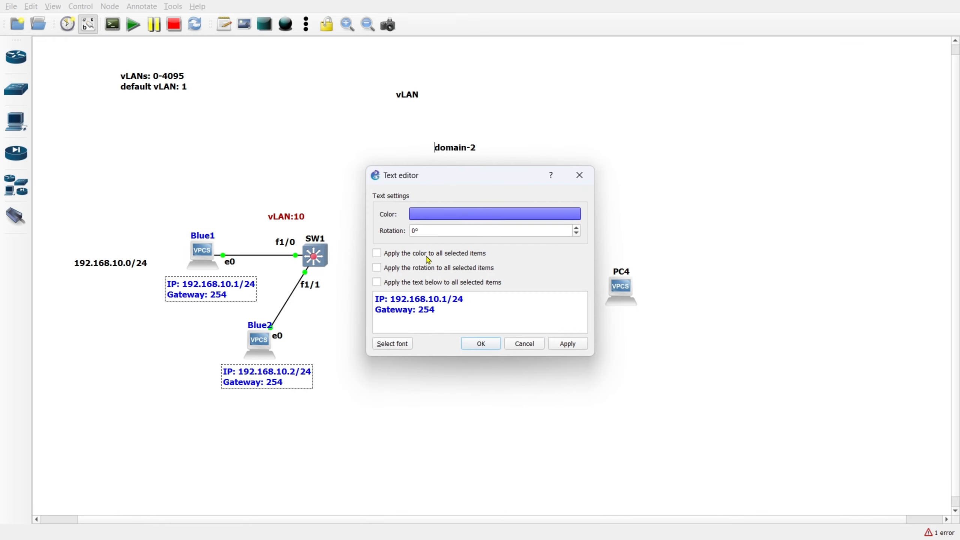
click(393, 341)
click(522, 350)
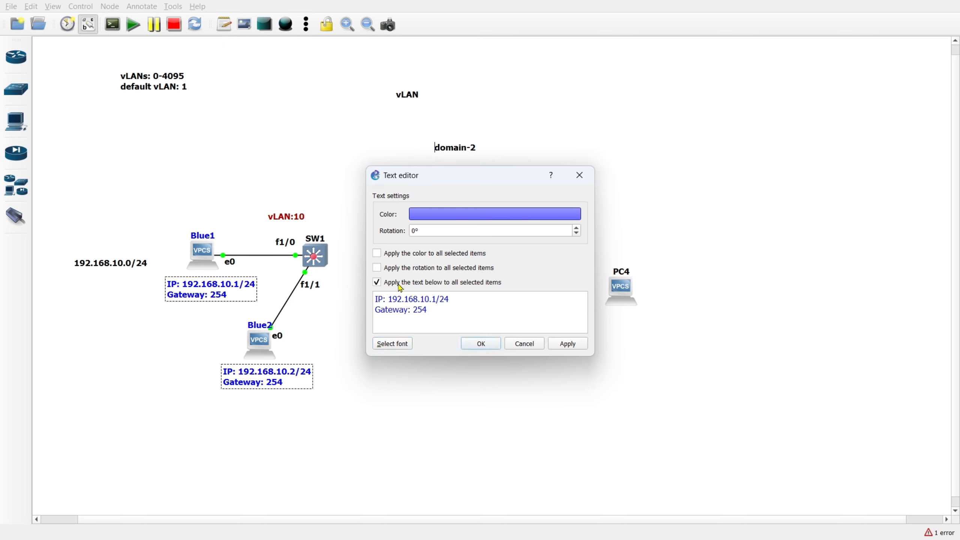
click(483, 351)
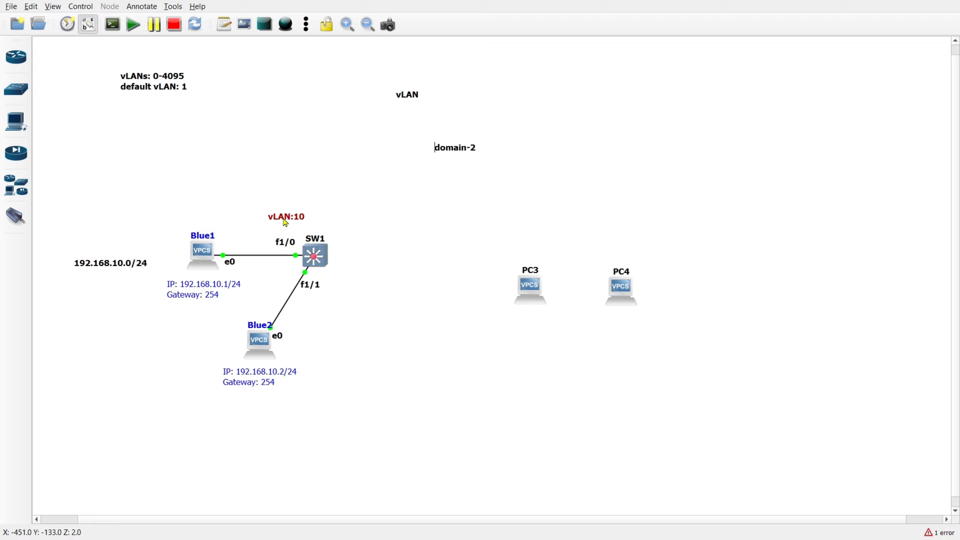
Recolour the vLAN:10 note blue and place it between the two links running from SW1 to Blue1 and Blue2.
drag(285, 223, 93, 315)
click(137, 332)
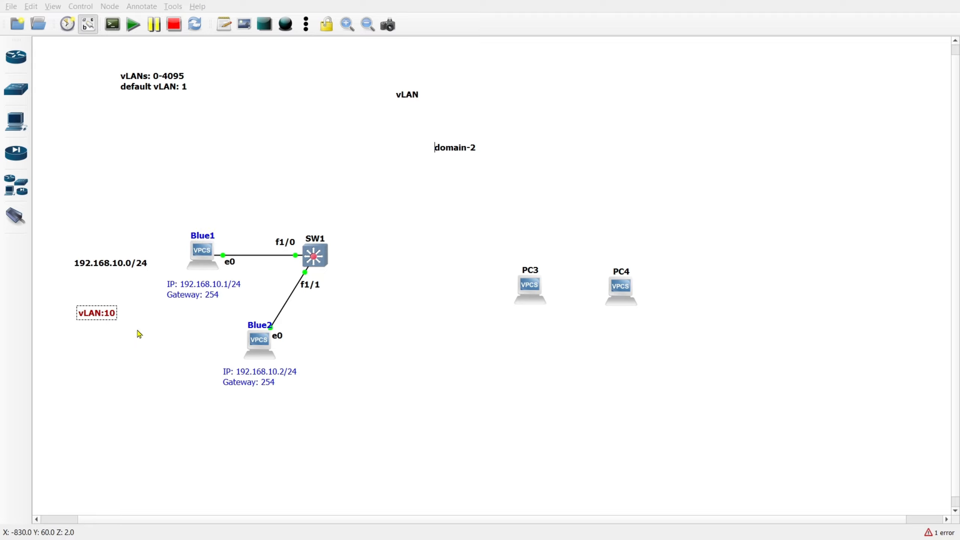
click(451, 218)
click(363, 201)
click(538, 374)
click(479, 341)
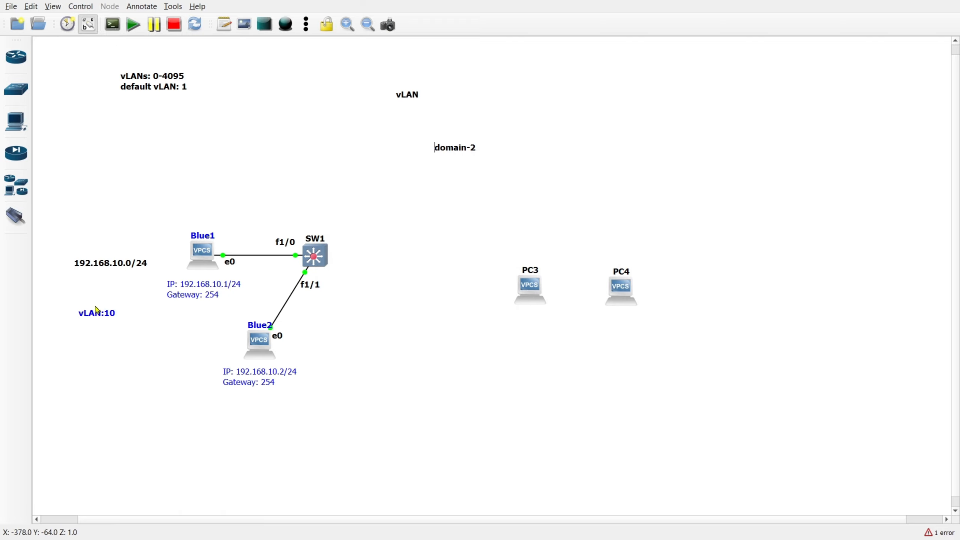
click(100, 319)
drag(101, 319, 272, 279)
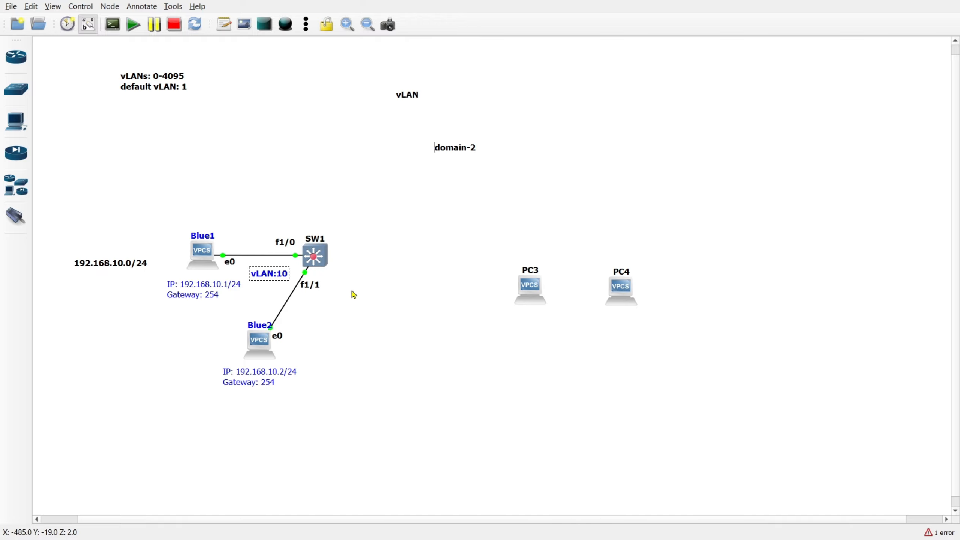
Open the SW1 console, position its window clear of the topology and bring up the switch's command prompt.
click(318, 255)
drag(287, 109, 549, 129)
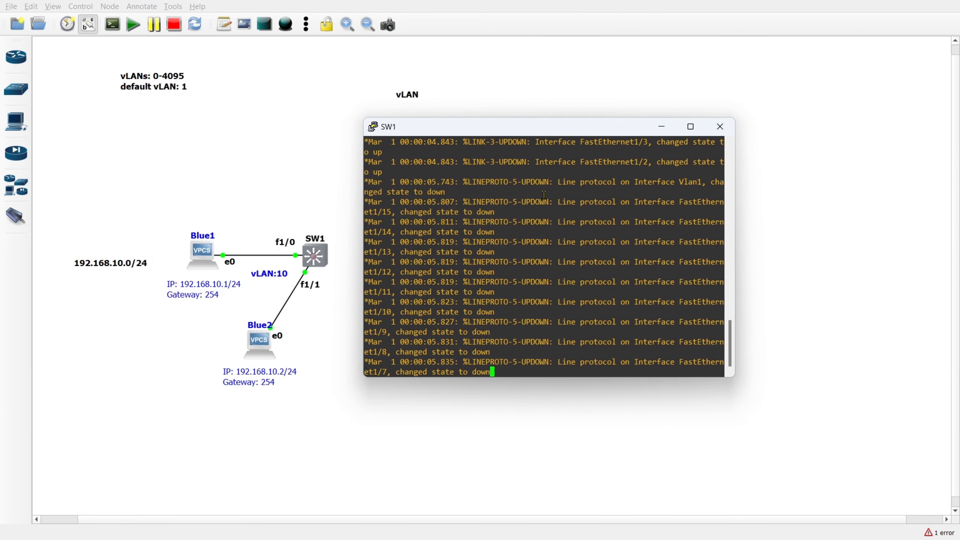
key(Return)
key(Return)
key(Return)
key(Return)
key(Return)
key(Return)
key(Return)
key(Return)
key(Return)
key(Return)
key(Return)
key(Return)
key(Return)
key(Return)
key(Return)
key(Return)
key(Return)
key(Return)
key(Return)
key(Return)
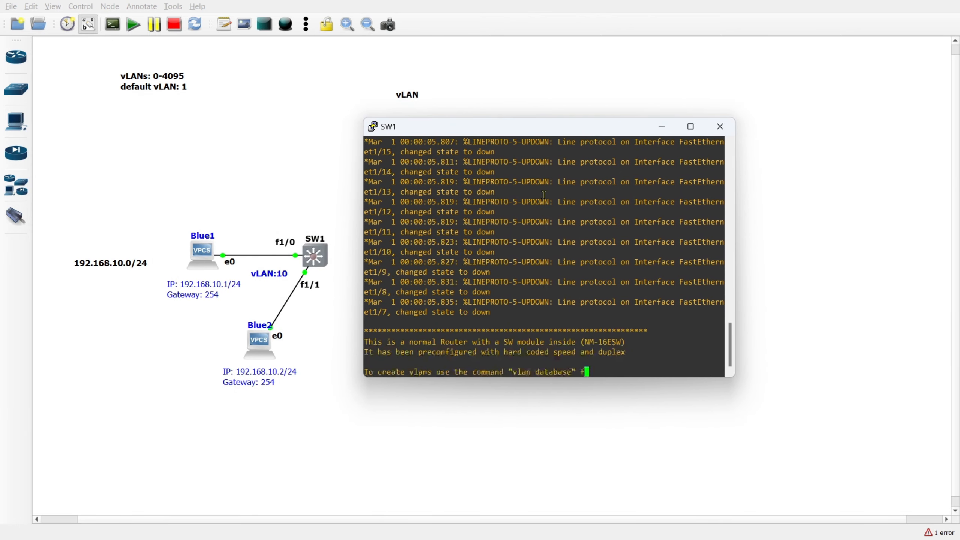
Try to list the VLANs on SW1 with the command "show vlan".
text(s)
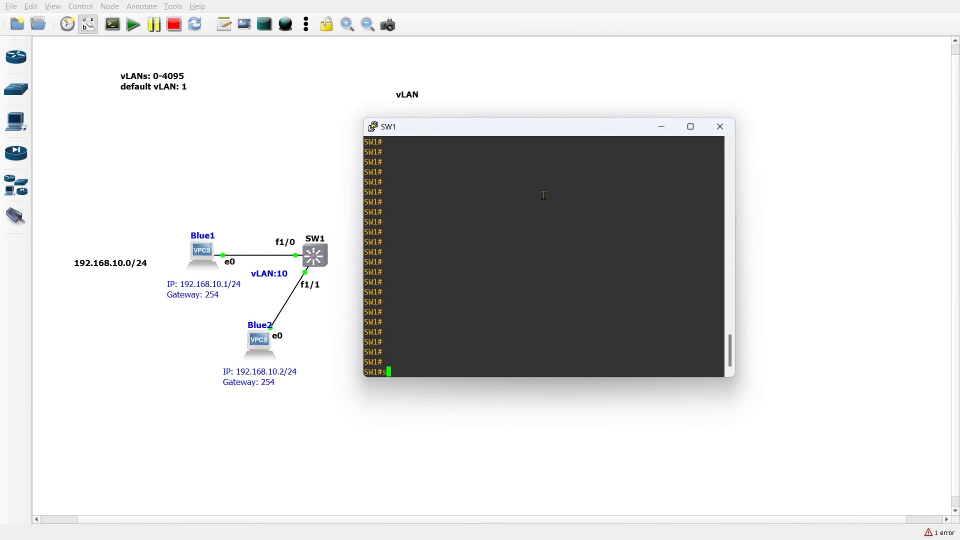
text(how vlan)
key(Return)
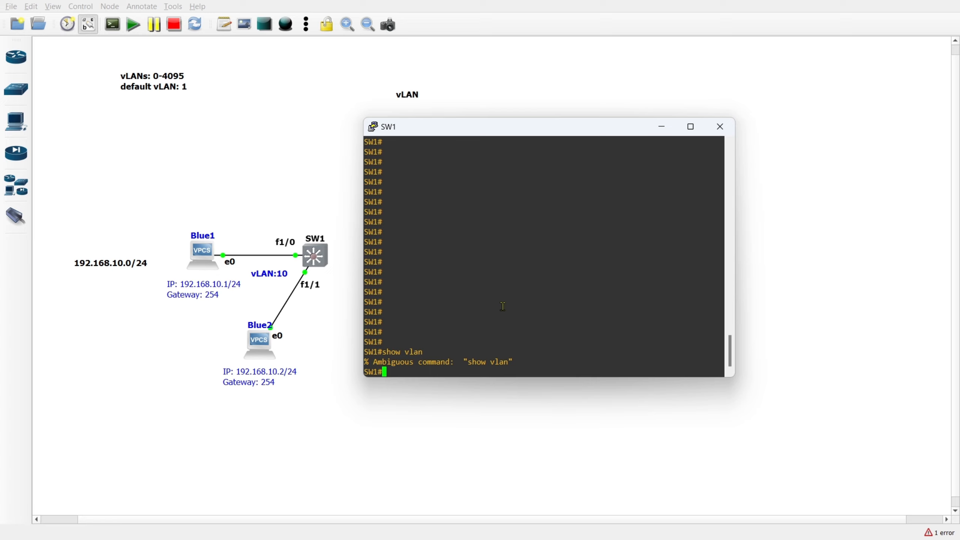
Enter VLAN configuration mode on SW1 with the command "vlan database".
text(v)
key(BackSpace)
text(vlan data)
key(Tab)
key(Return)
key(Return)
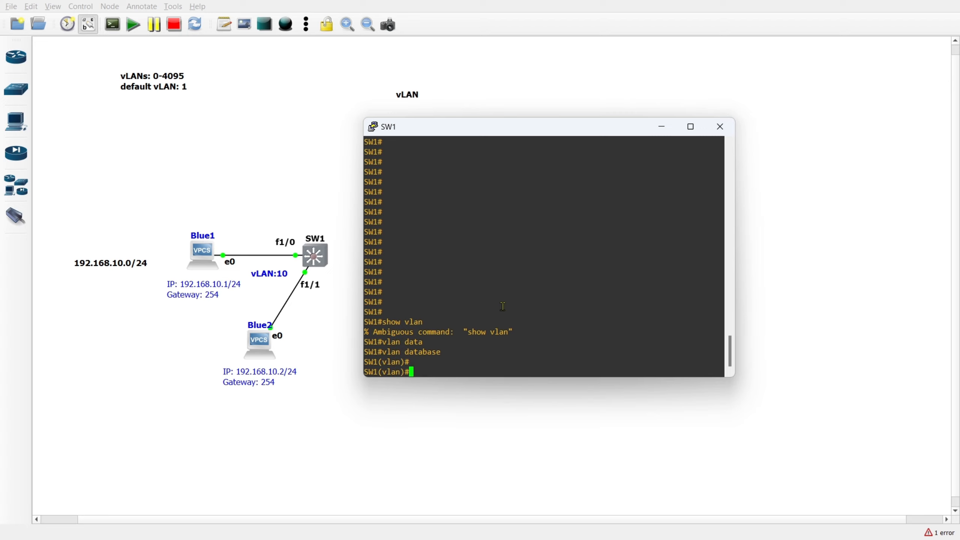
Run "show" in VLAN configuration mode, page through the whole listing and review the default VLAN's entry.
text(show)
key(Return)
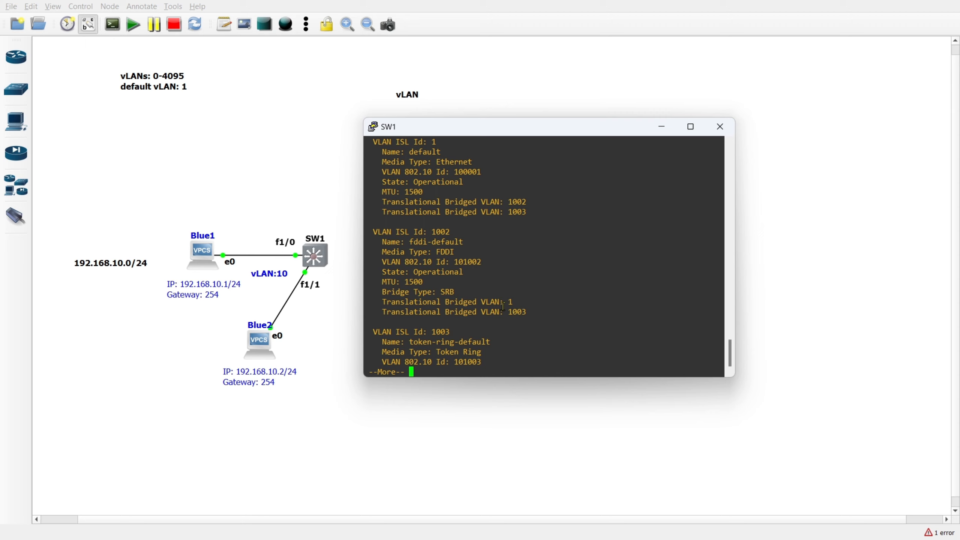
key(Return)
key(Return)
key(Return)
key(Return)
key(Return)
key(Return)
key(Return)
key(Return)
key(Return)
key(Return)
key(Return)
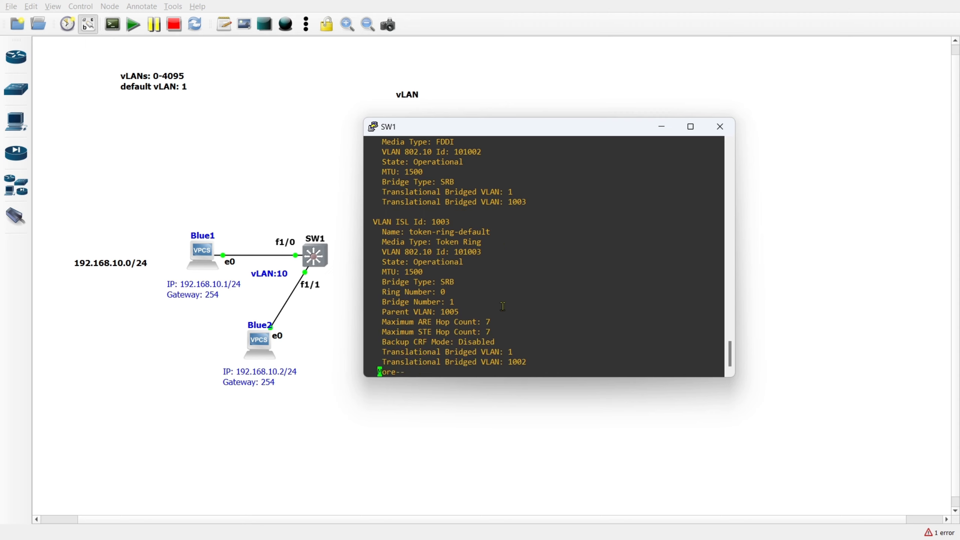
key(Return)
key(Return)
key(Return)
key(Return)
key(Return)
key(Return)
key(Return)
key(Return)
key(Return)
key(Return)
key(Return)
key(Return)
key(Return)
key(Return)
key(Return)
key(Return)
key(Return)
key(Return)
key(Return)
key(Return)
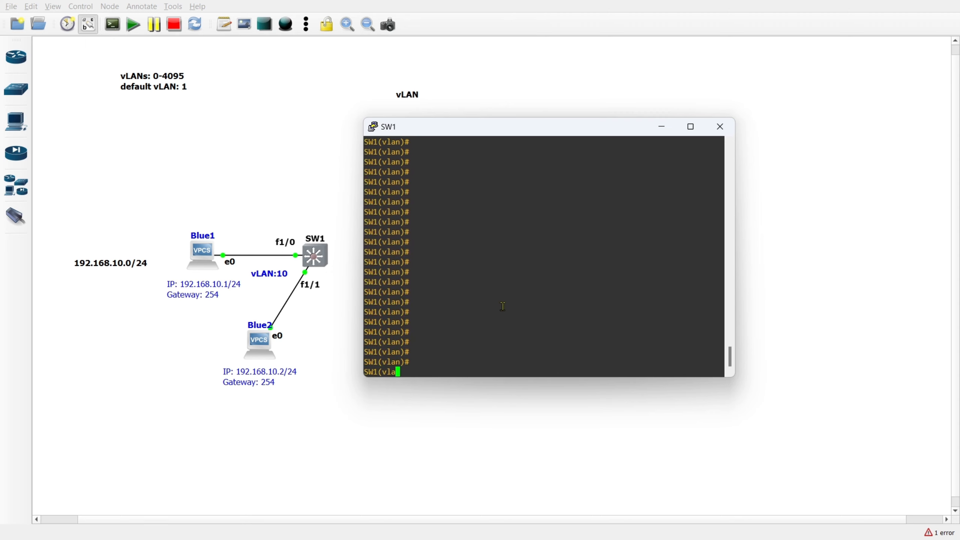
scroll(502, 306, up, 20)
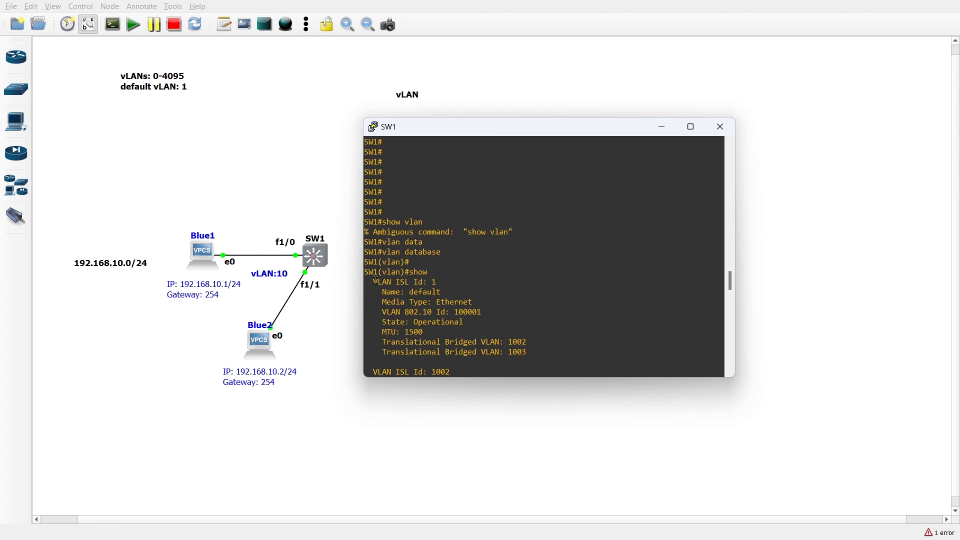
drag(373, 282, 542, 347)
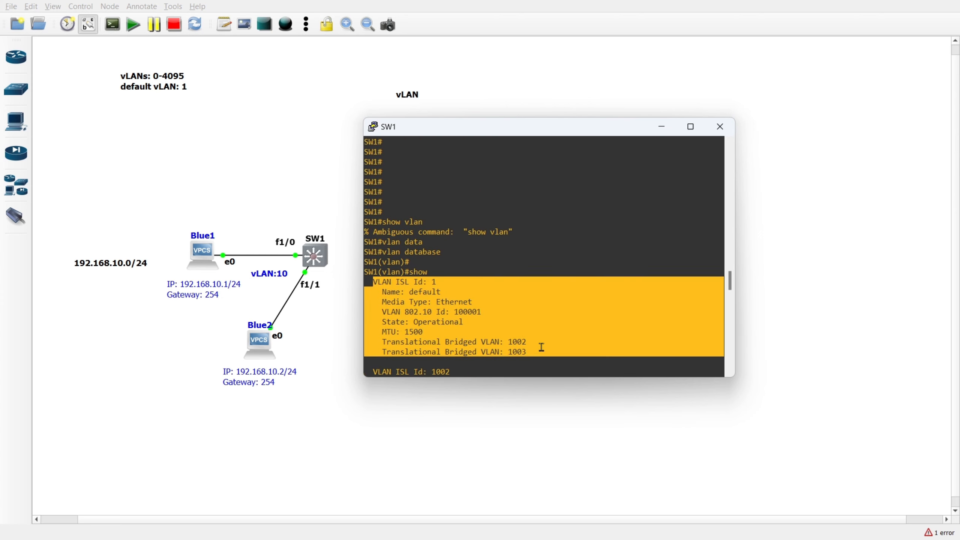
click(493, 320)
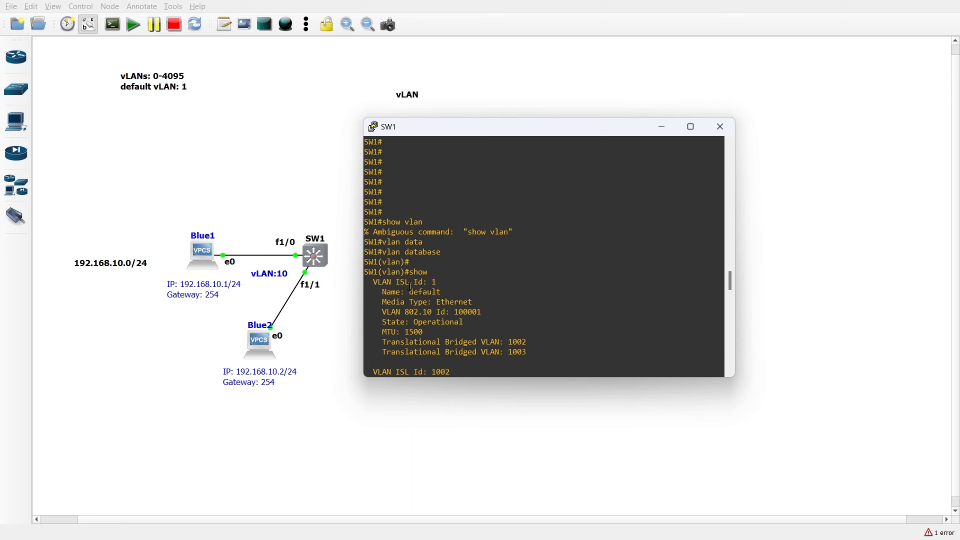
Create VLAN 10 in SW1's VLAN database with the command "vlan 10".
key(Return)
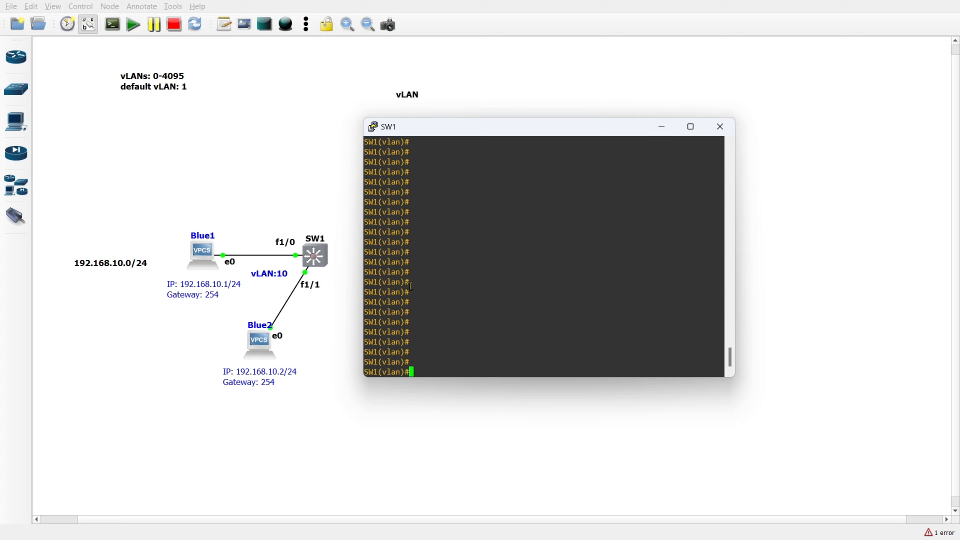
text(vlan 10)
key(Return)
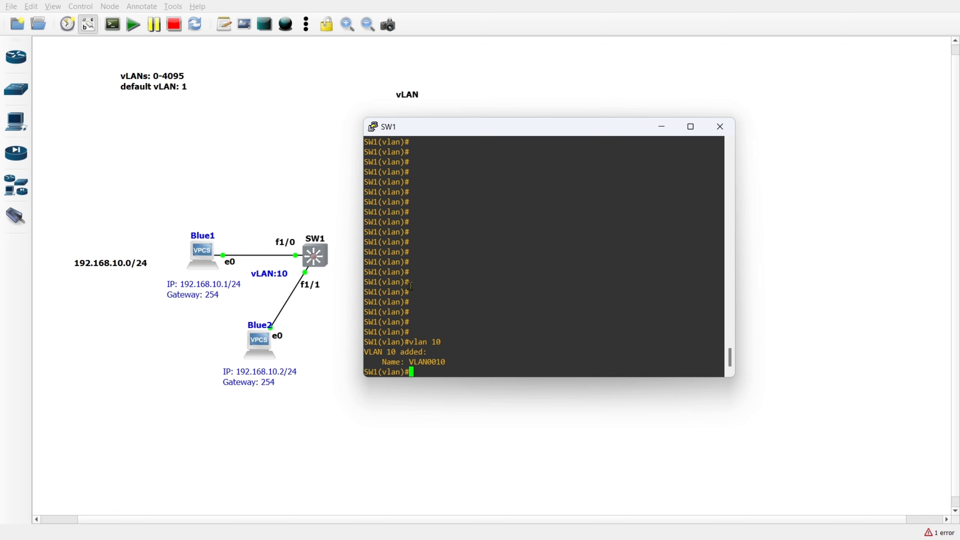
Run "show" in VLAN configuration mode on SW1 and examine the VLAN 10 entry and its name.
text(show)
key(Return)
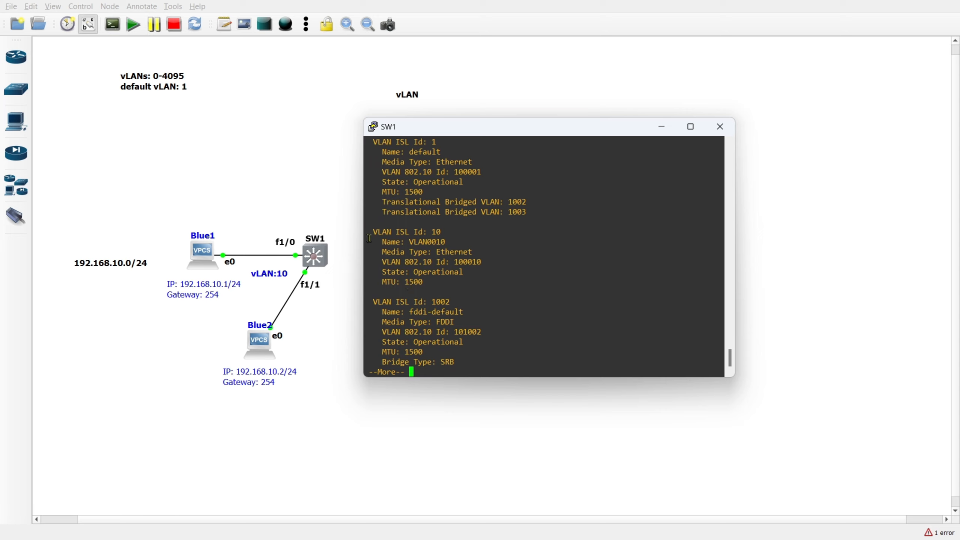
drag(369, 232, 433, 292)
click(435, 261)
drag(409, 241, 445, 242)
click(444, 251)
key(space)
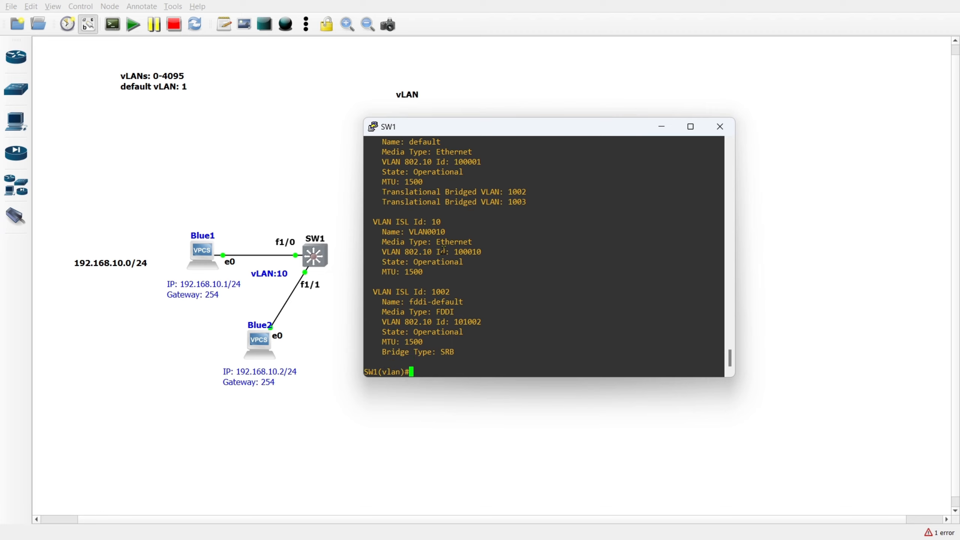
List the available options for VLAN 10 and name it Blue with the command "vlan 10 name Blue".
text(vlan 10 ?)
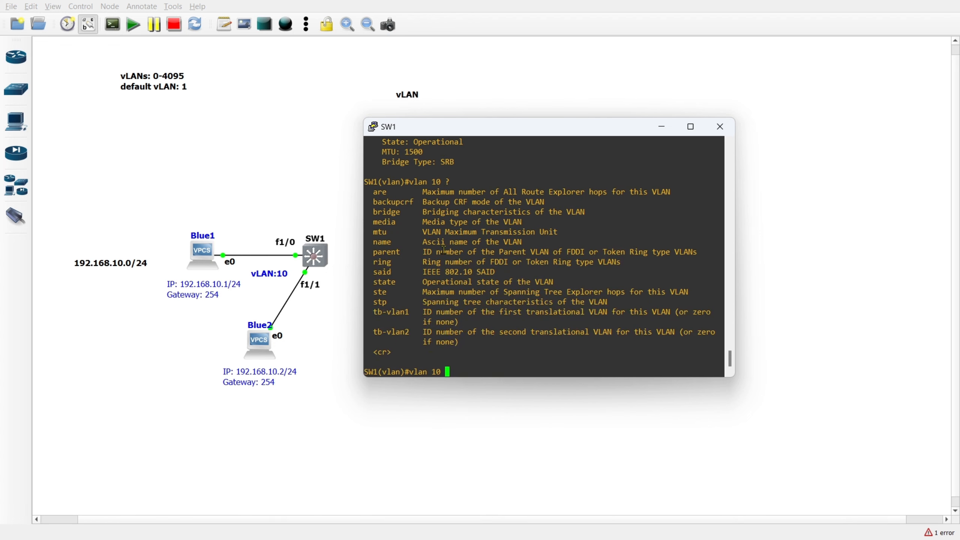
text(name Blue)
key(Return)
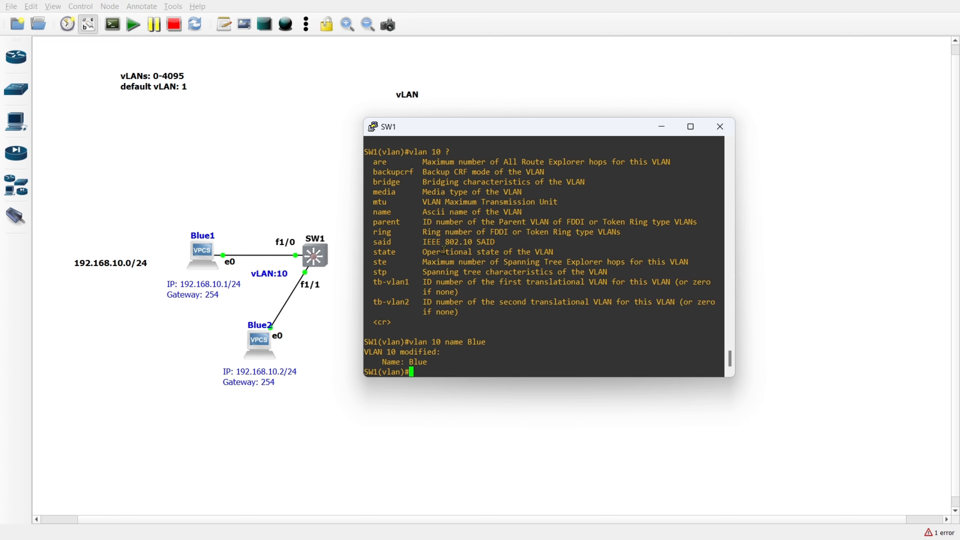
List the VLAN database again with "show", check VLAN 10's name after the renaming, and stop the listing.
text(show)
key(Return)
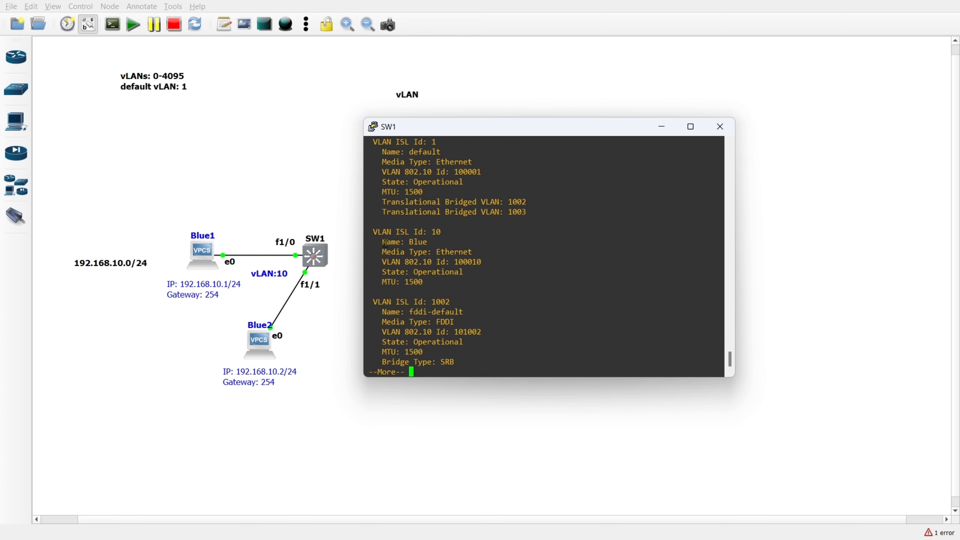
drag(375, 230, 443, 232)
drag(382, 242, 439, 242)
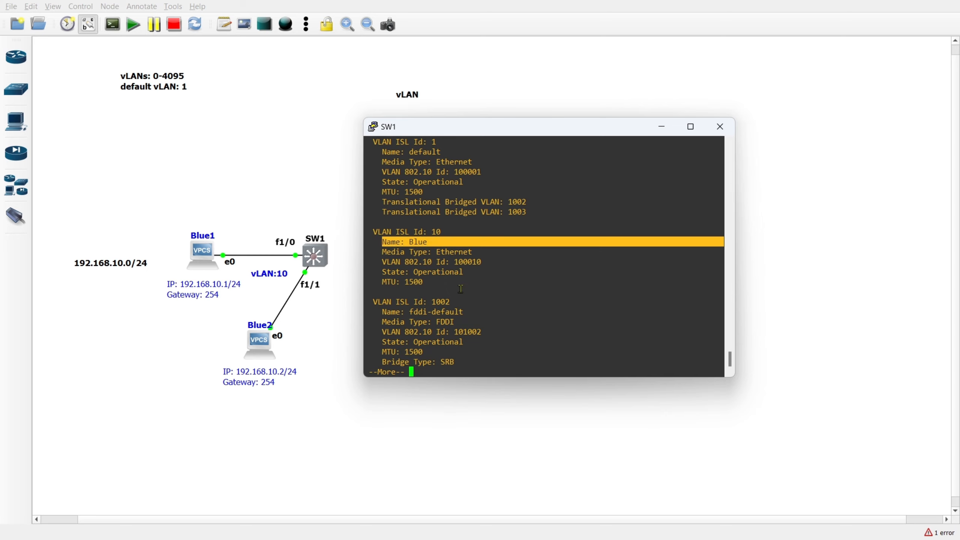
scroll(460, 289, up, 2)
scroll(460, 289, down, 1)
key(ctrl+c)
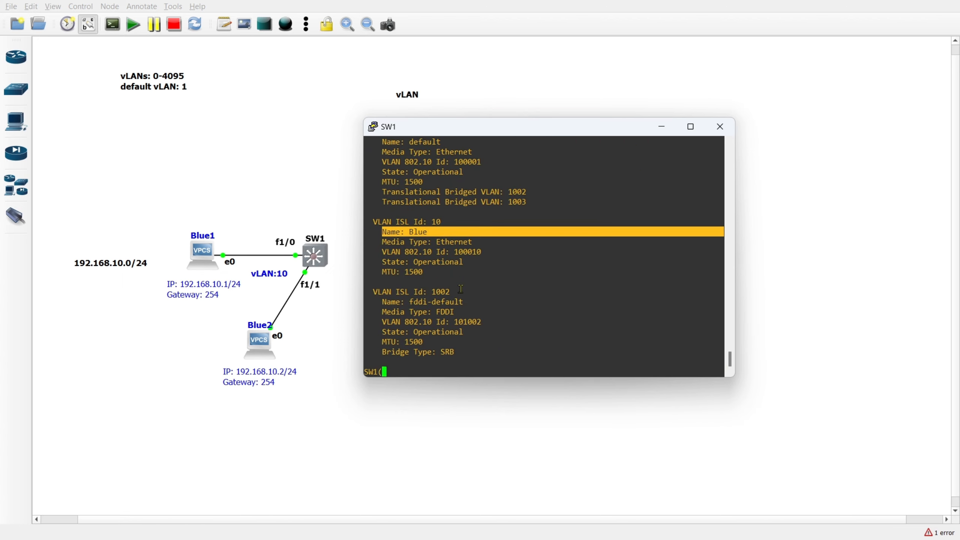
Apply the VLAN database changes and leave VLAN configuration mode on SW1 with the command "exit".
text(exit)
key(Return)
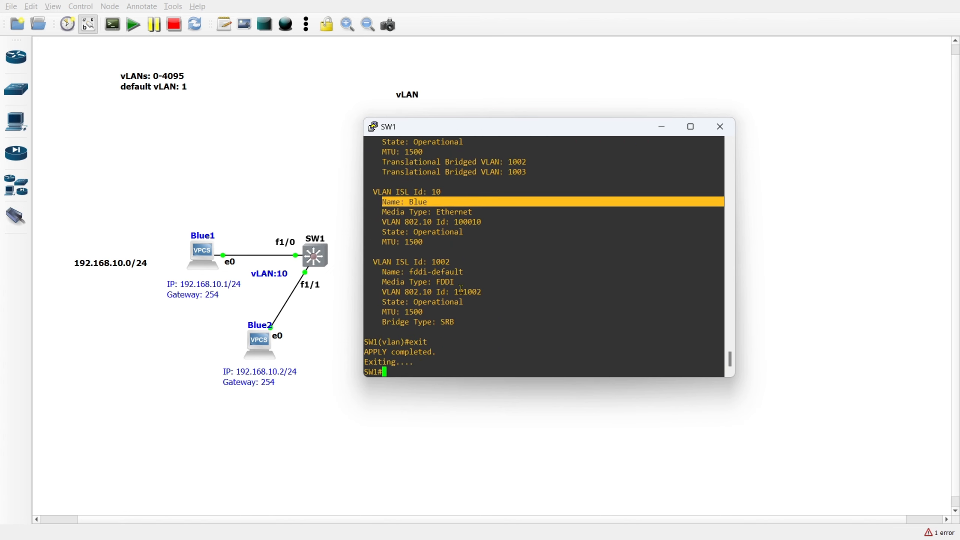
key(Return)
key(Return)
key(Return)
key(Return)
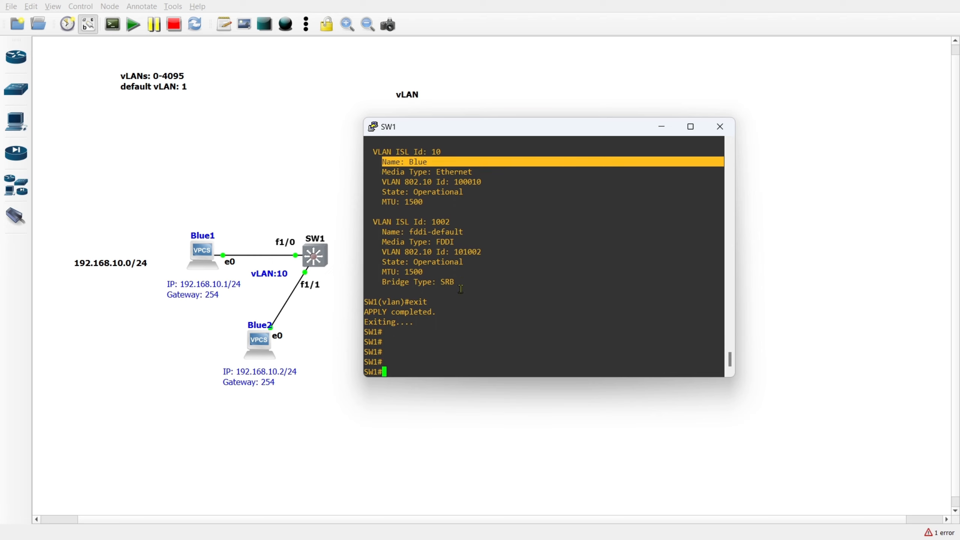
Display the port configuration on SW1 with the command "show running-config interface fastEthernet 1/0".
text(show run)
key(Tab)
text(ni)
key(Tab)
text(in)
key(Tab)
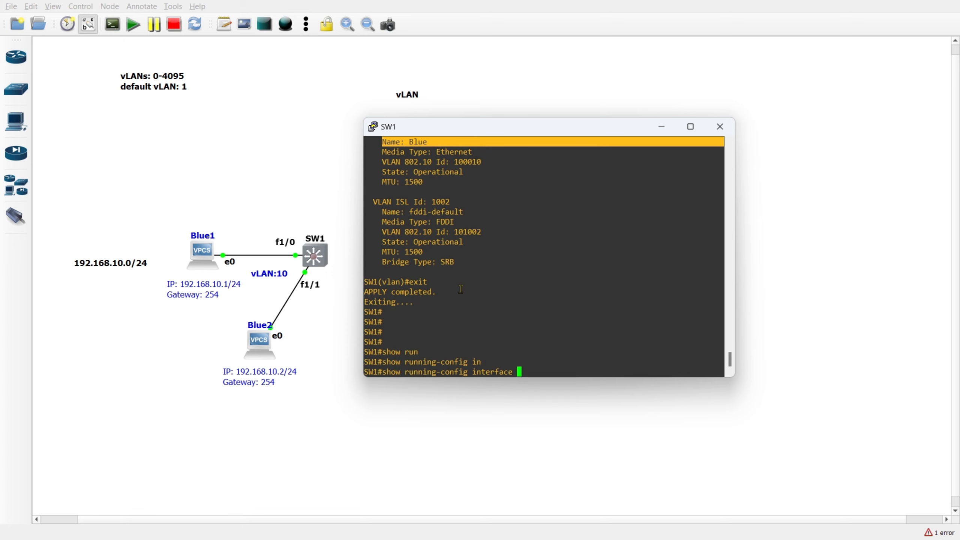
text(fa)
key(Tab)
text(1/0)
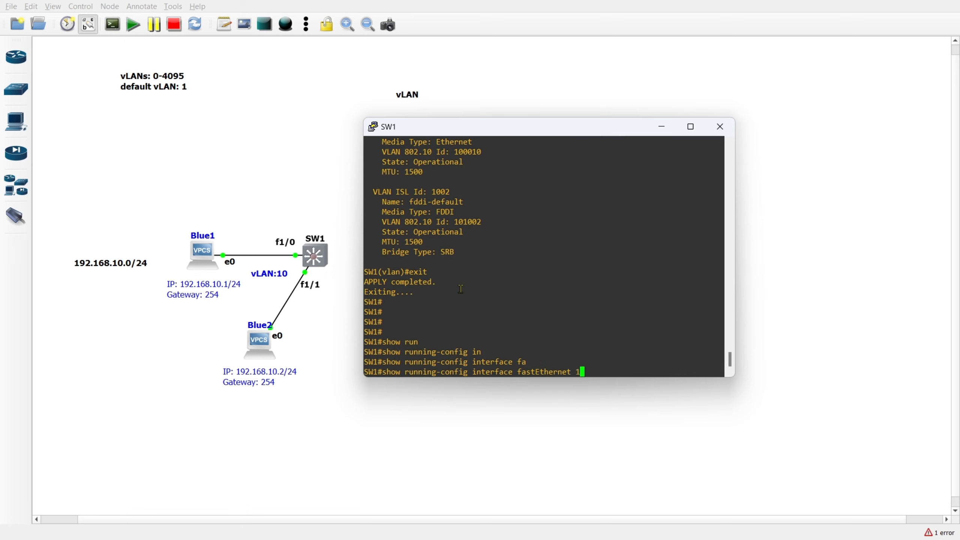
key(Return)
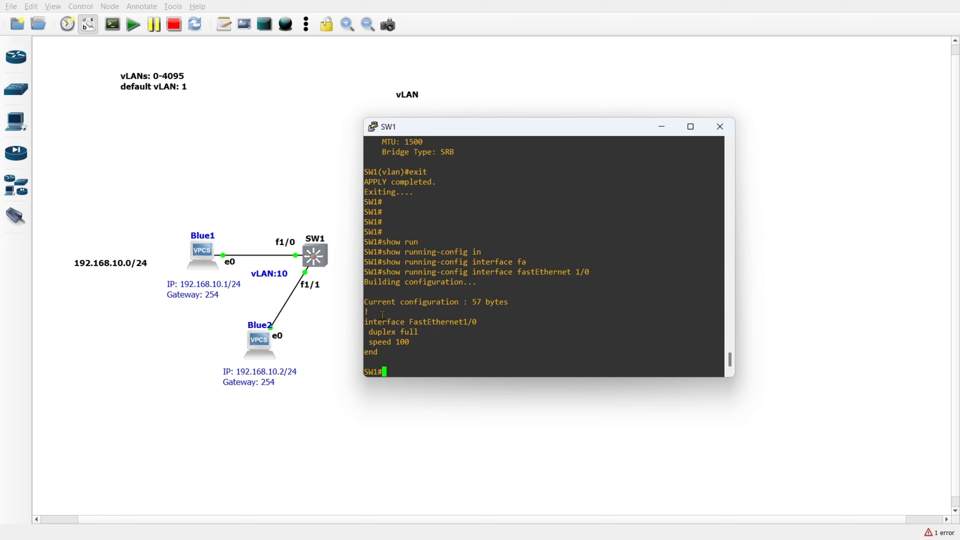
Enter global configuration mode with "conf t" and open interface fastEthernet 1/0 for configuration.
text(conf t)
key(Return)
text(inter)
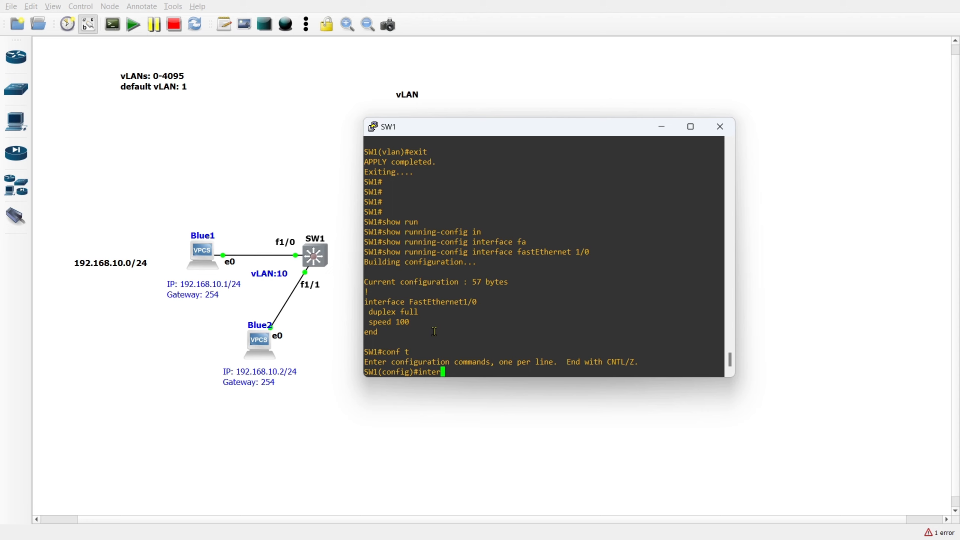
key(Tab)
text(fa)
key(Tab)
text(1/0)
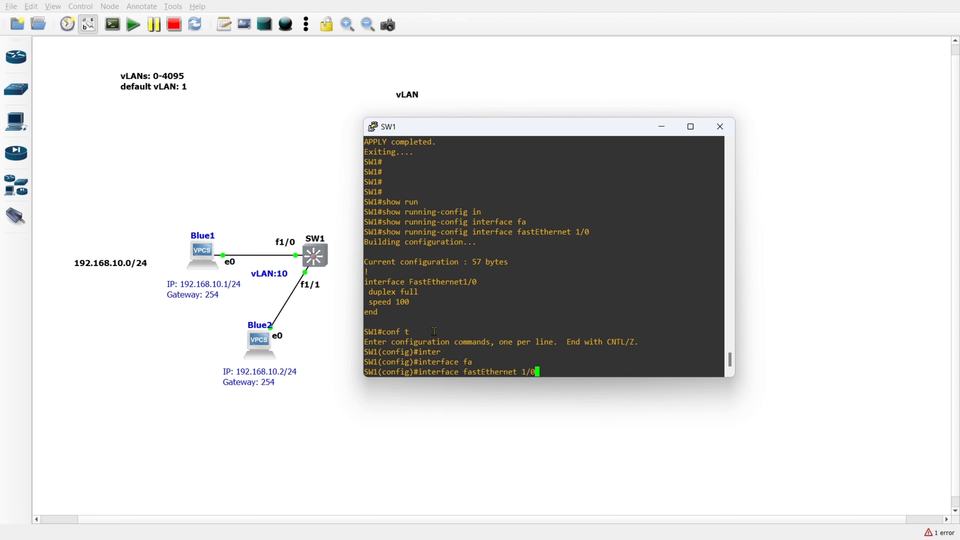
key(Return)
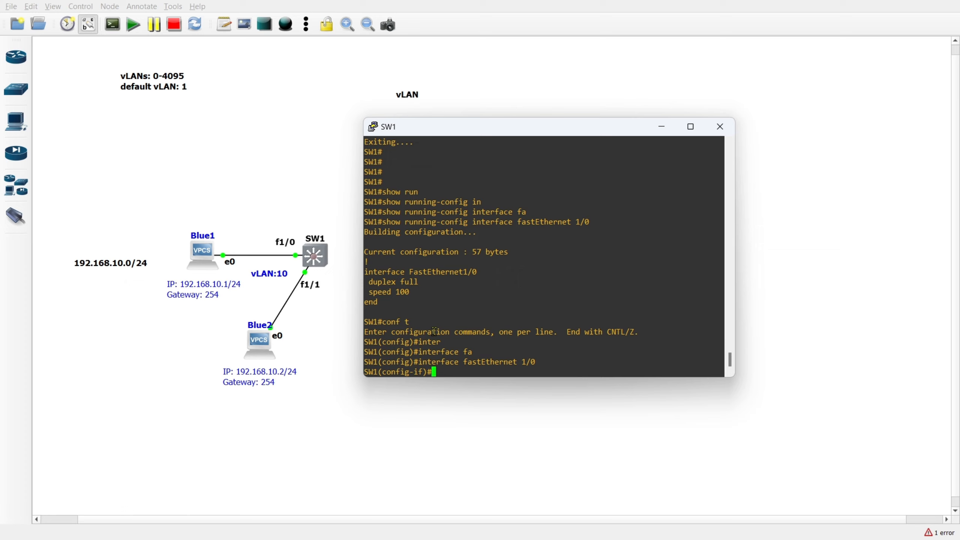
Set the description of interface fastEthernet 1/0 to "*** Blue-1 ***".
text(des)
key(Tab)
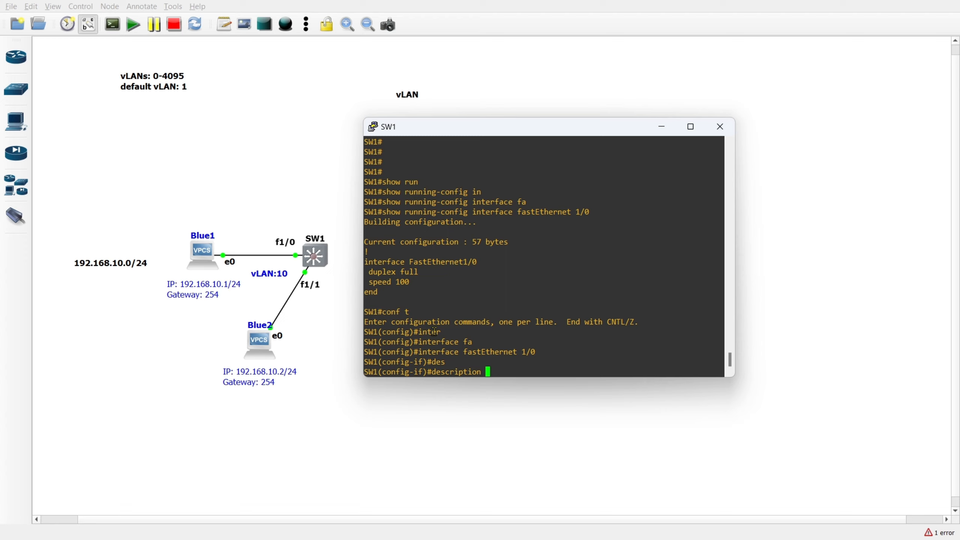
text(* Blue-1 ****)
key(BackSpace)
key(Return)
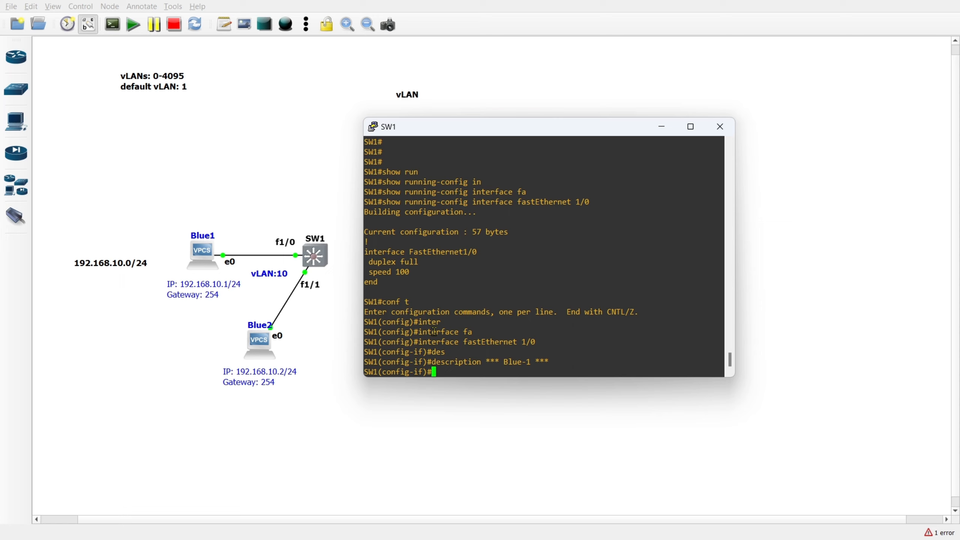
Make fastEthernet 1/0 a switched port with the command "switchport".
text(sw)
key(Tab)
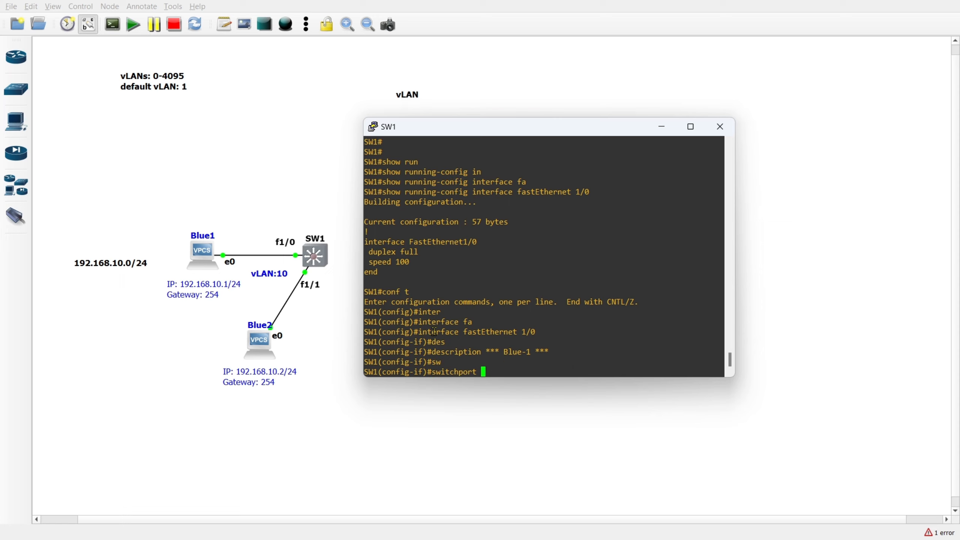
key(Return)
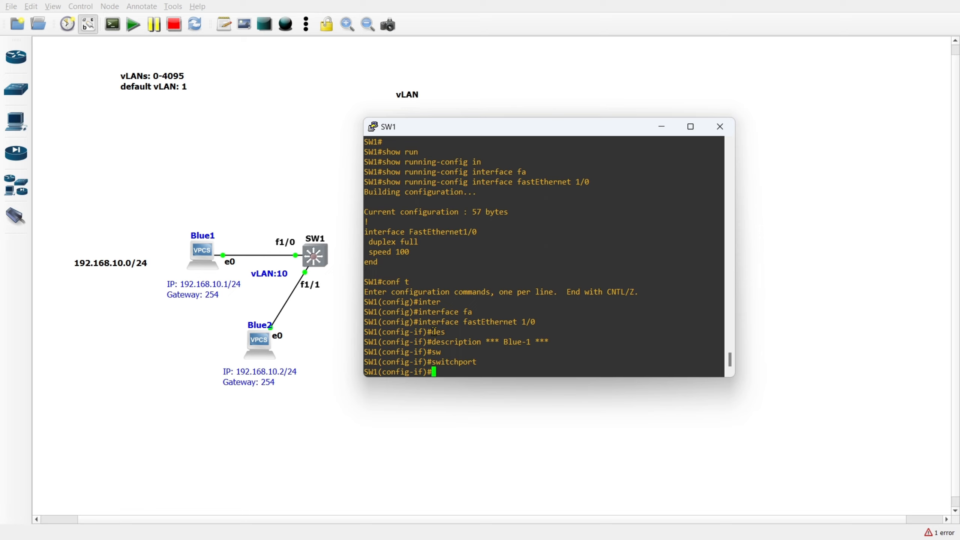
Review the available switchport modes and set fastEthernet 1/0 to access mode with "switchport mode access".
text(sw)
text(i)
key(Tab)
text(mo)
key(Tab)
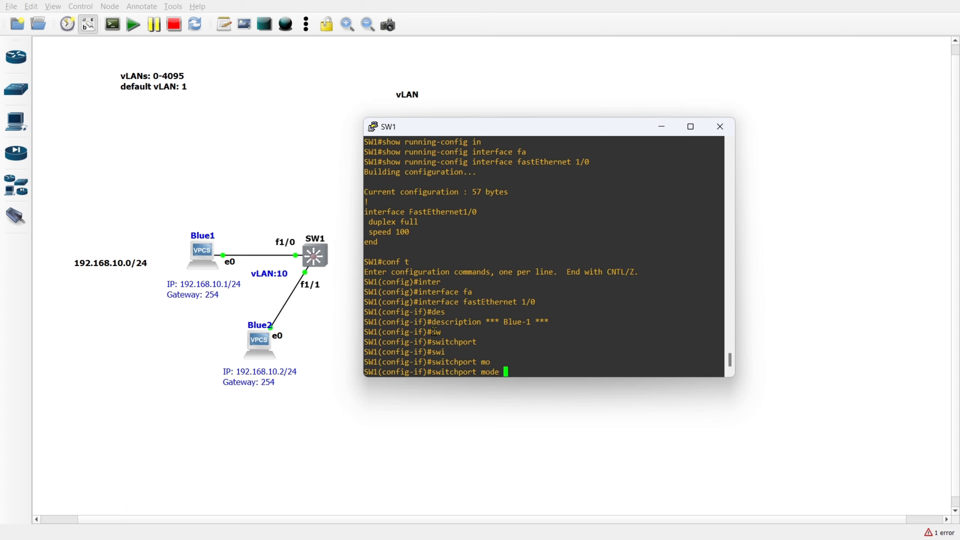
text(?)
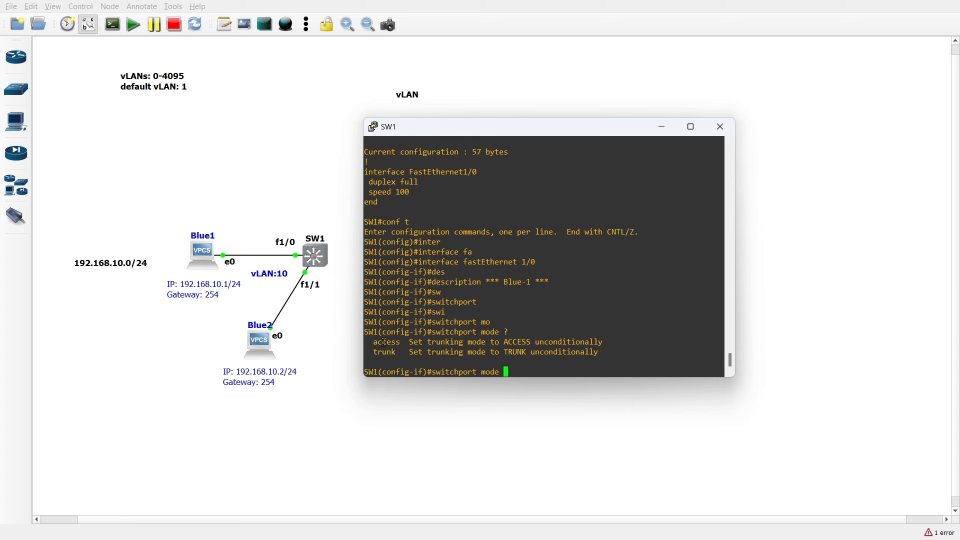
drag(369, 342, 724, 342)
drag(373, 352, 599, 356)
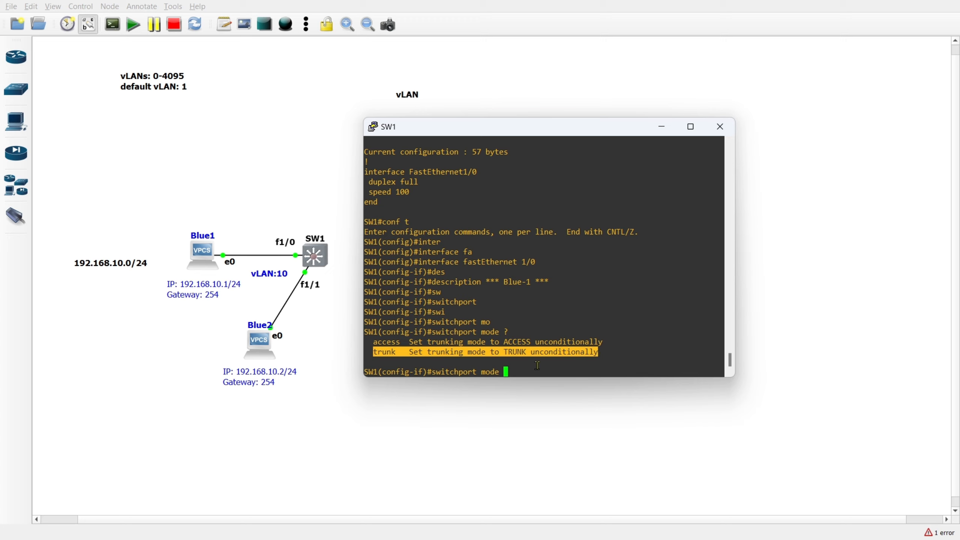
drag(369, 342, 604, 341)
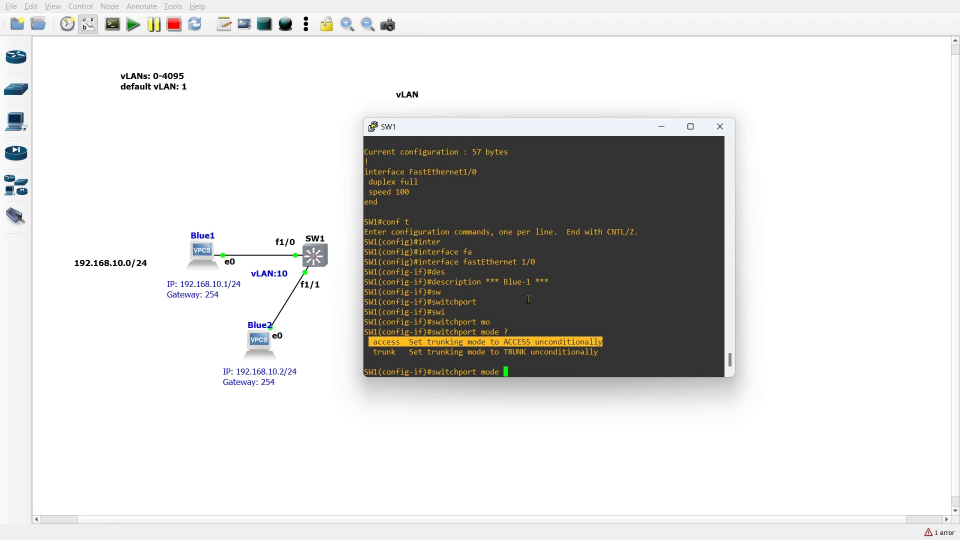
text(acc)
key(Tab)
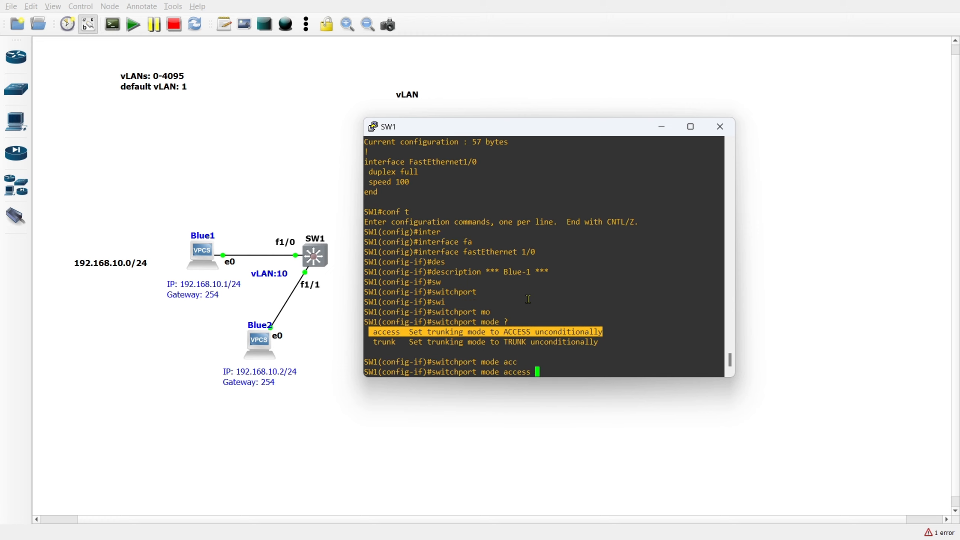
key(Return)
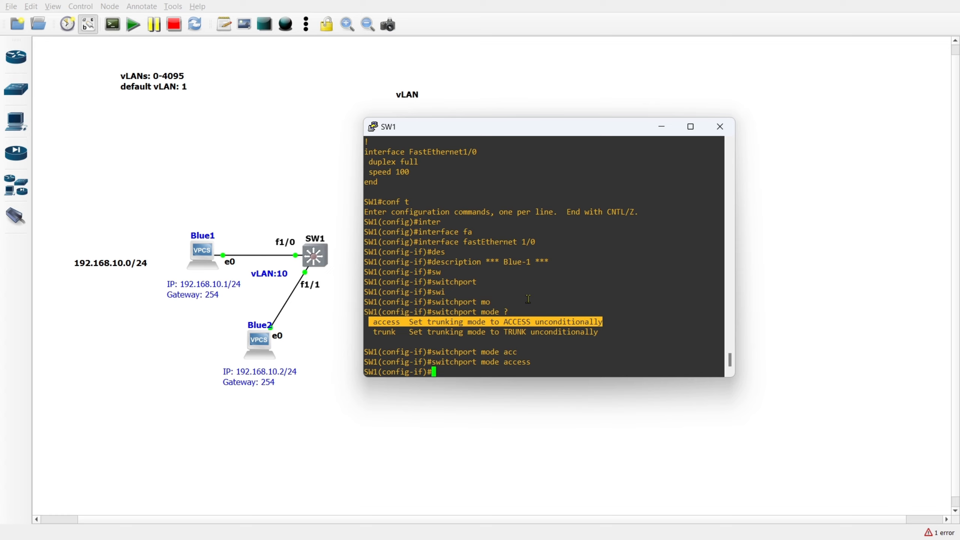
Assign fastEthernet 1/0 to VLAN 10 with the command "switchport access vlan 10".
text(sw)
key(Tab)
text(acc)
key(Tab)
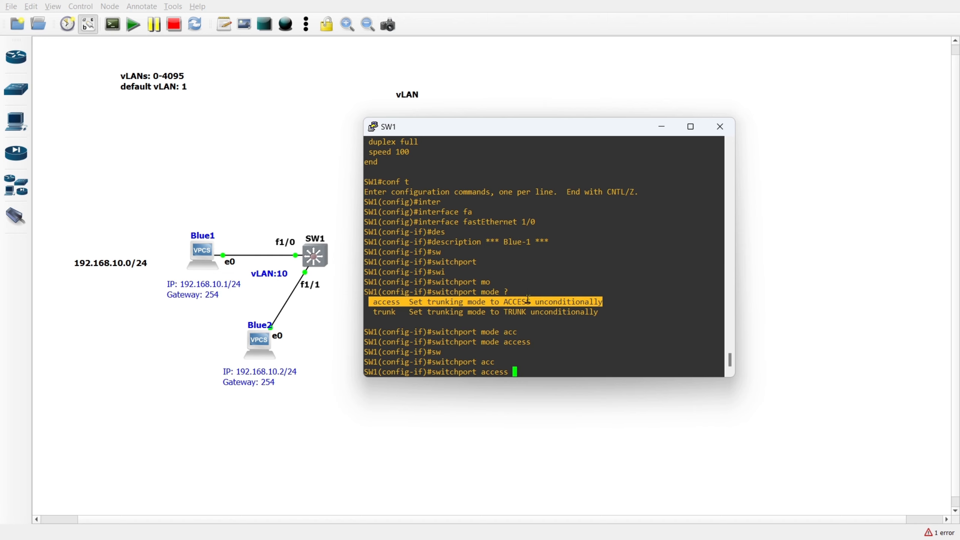
text(vl)
key(Tab)
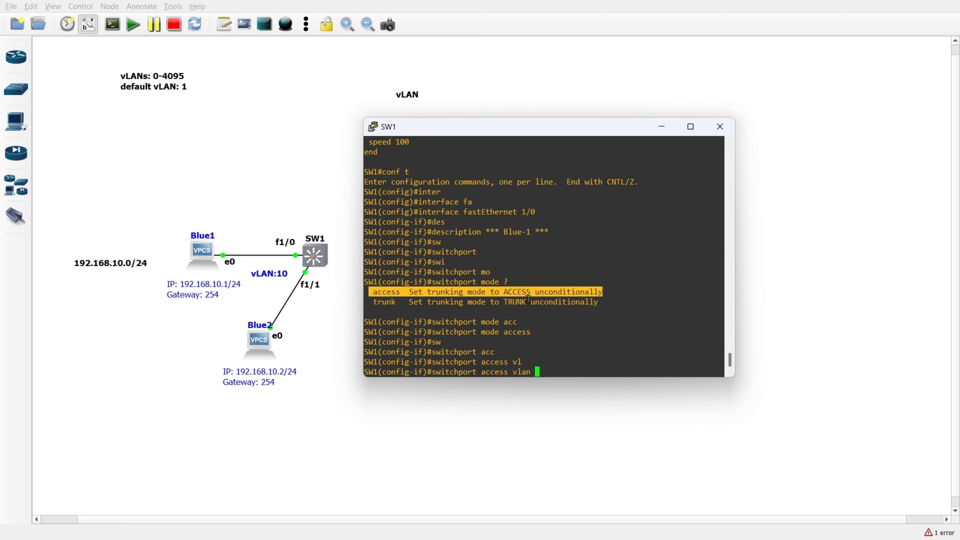
text(10)
key(Return)
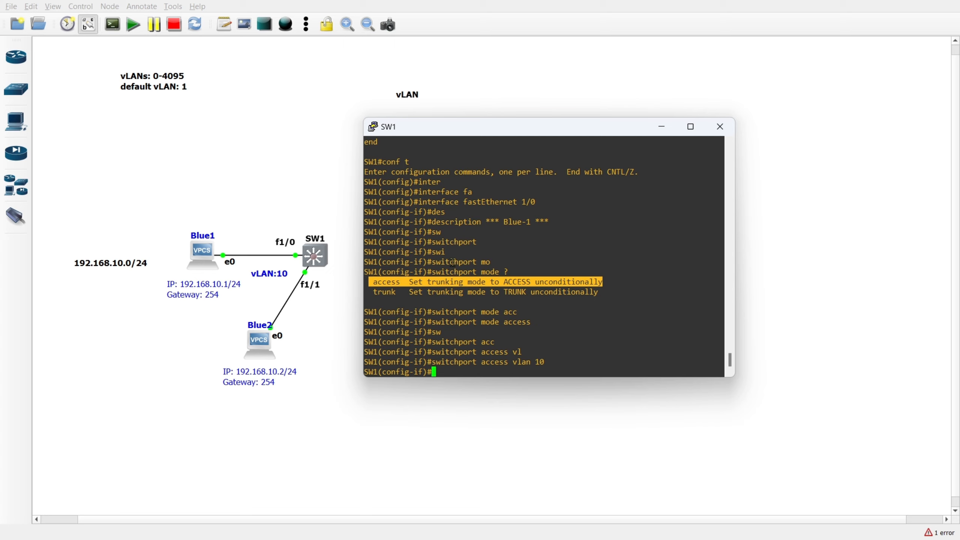
Review the interface, description, access mode and access VLAN commands entered for fastEthernet 1/0.
drag(418, 201, 536, 206)
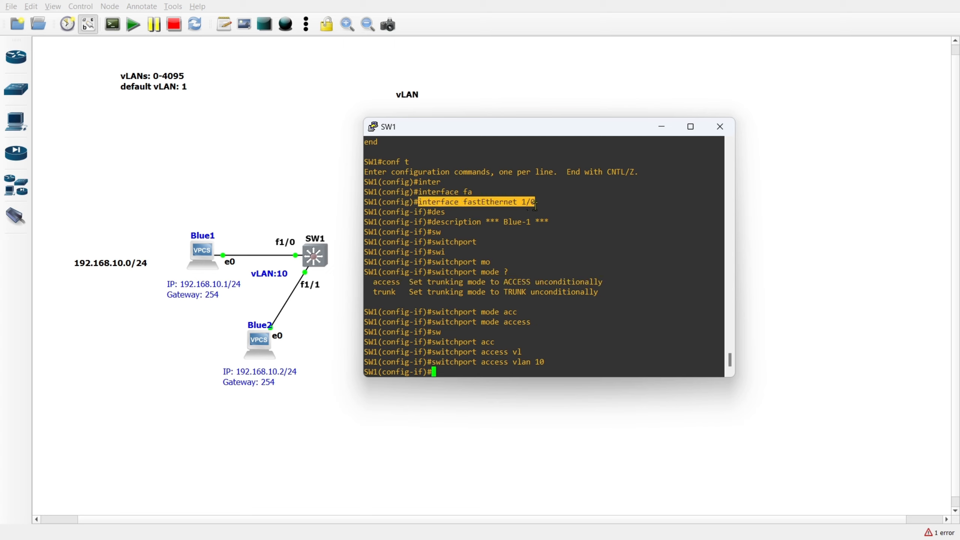
drag(431, 222, 548, 222)
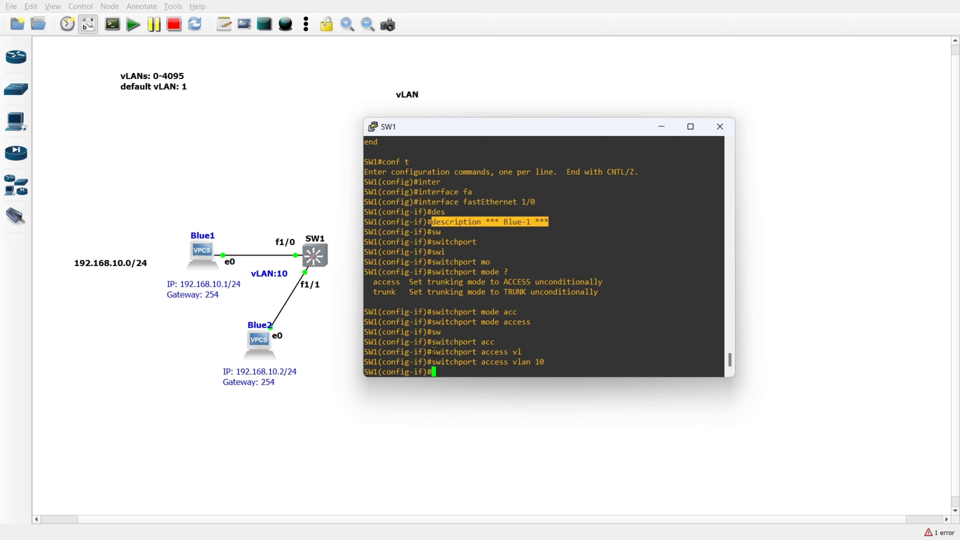
drag(431, 352, 518, 352)
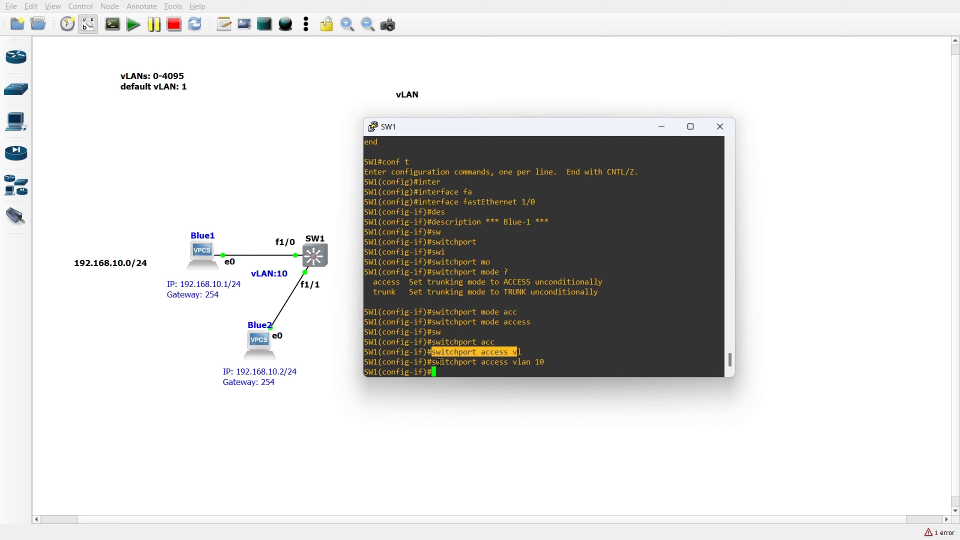
drag(434, 362, 541, 362)
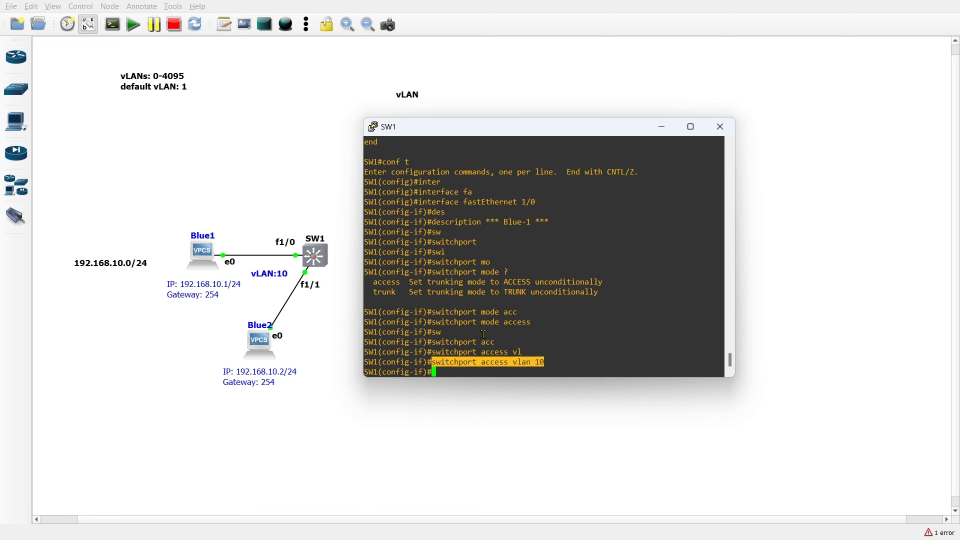
drag(434, 322, 533, 322)
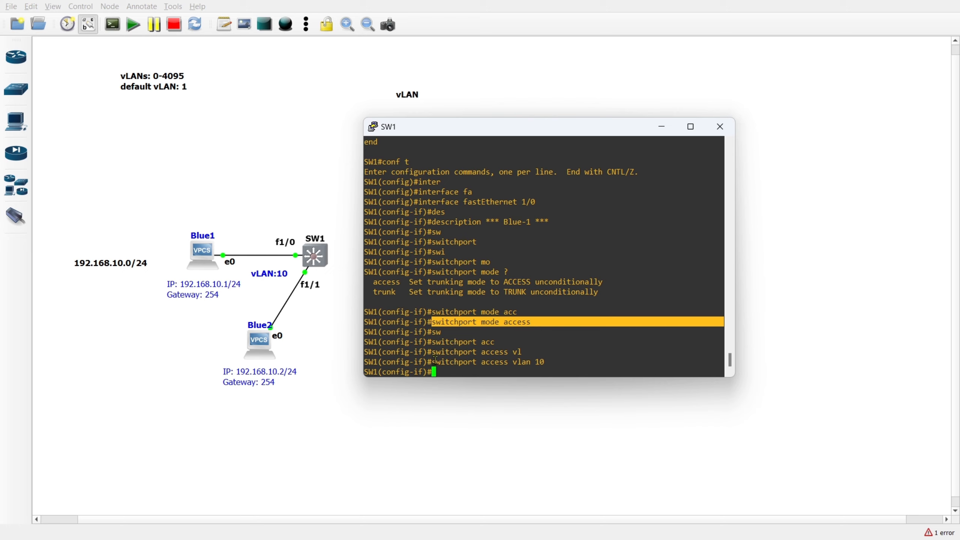
drag(434, 362, 544, 362)
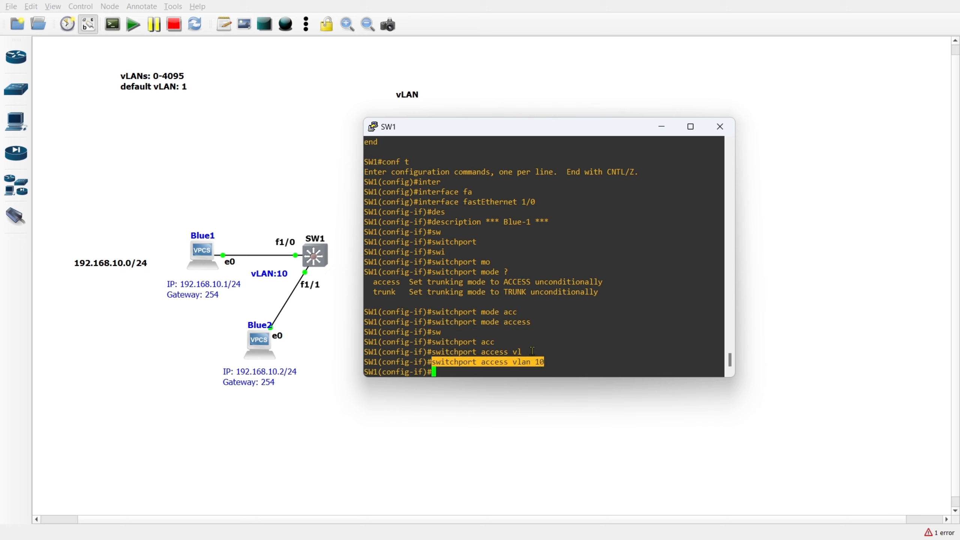
Exit configuration mode and review fastEthernet 1/0's settings with "show running-config interface fastEthernet 1/0".
click(579, 317)
text(end)
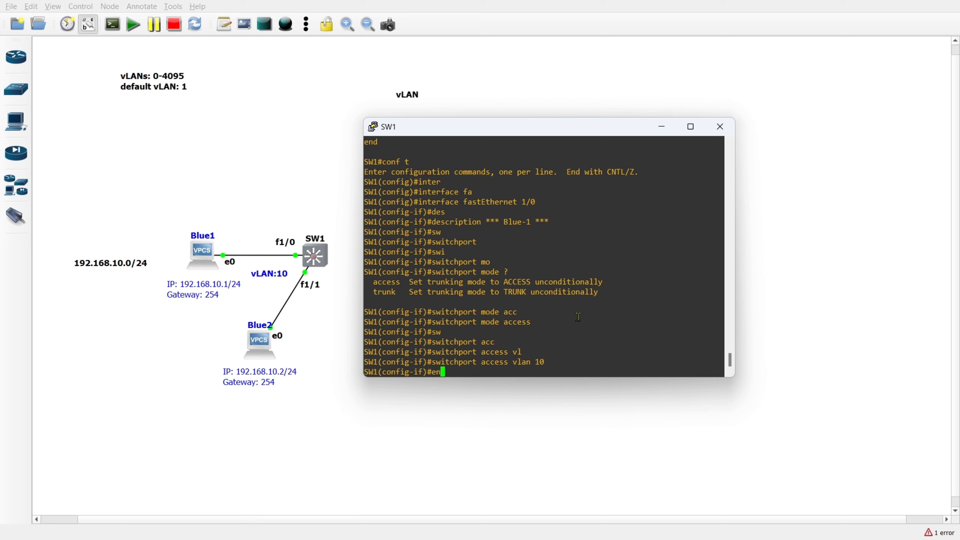
key(Return)
key(Return)
text(show run)
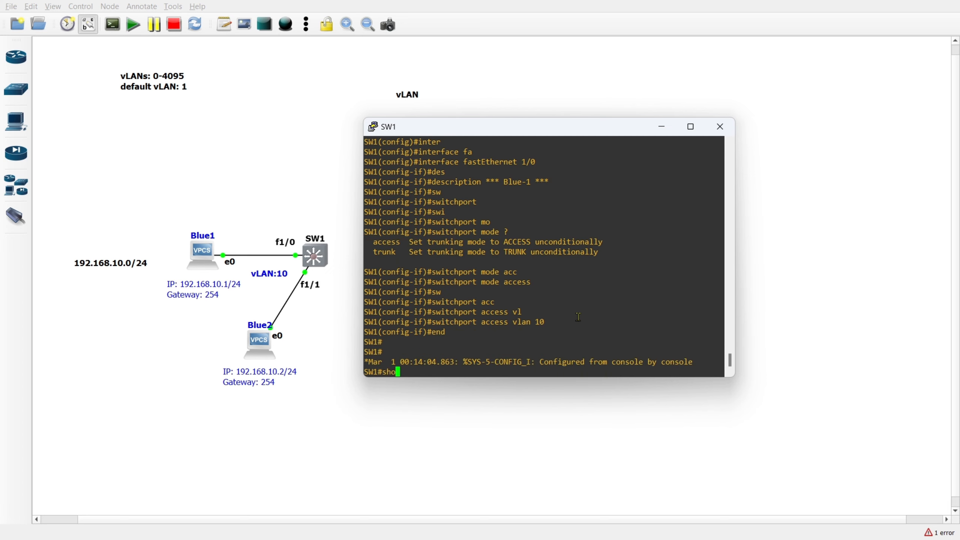
key(Tab)
text(in)
key(Tab)
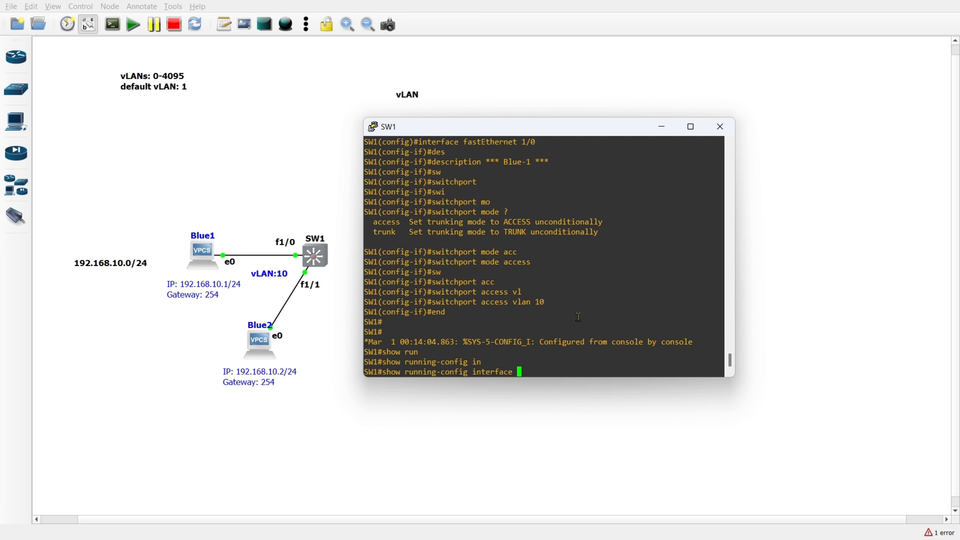
text(fa)
key(Tab)
text(1/0)
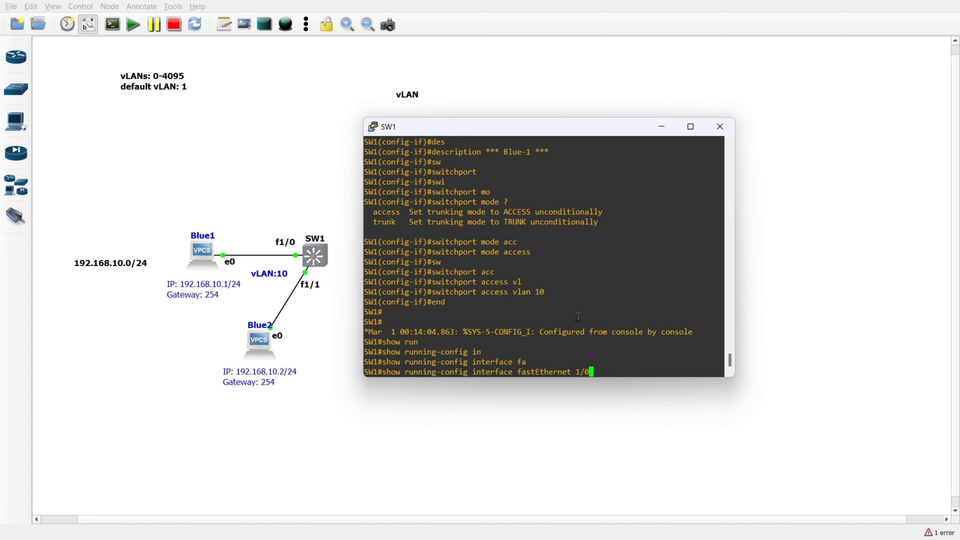
key(Return)
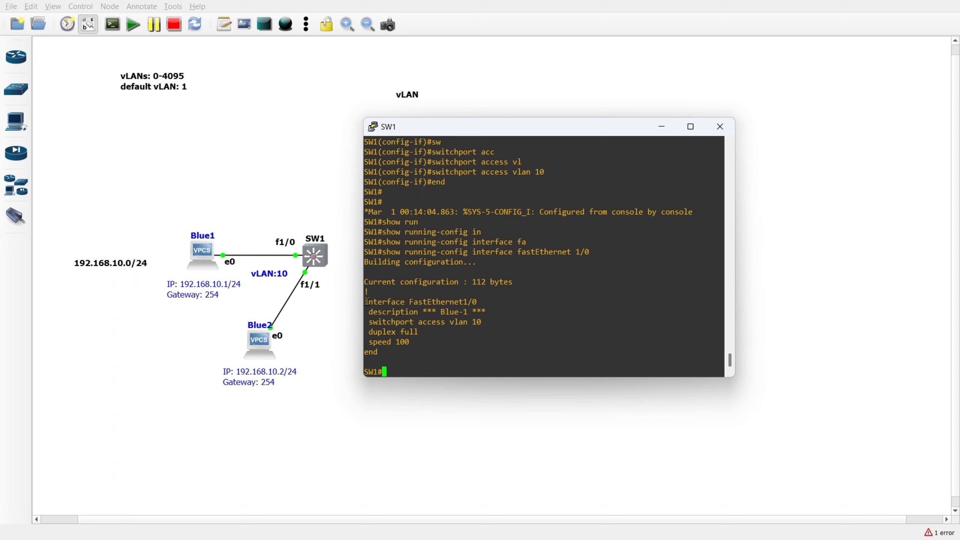
drag(365, 302, 435, 348)
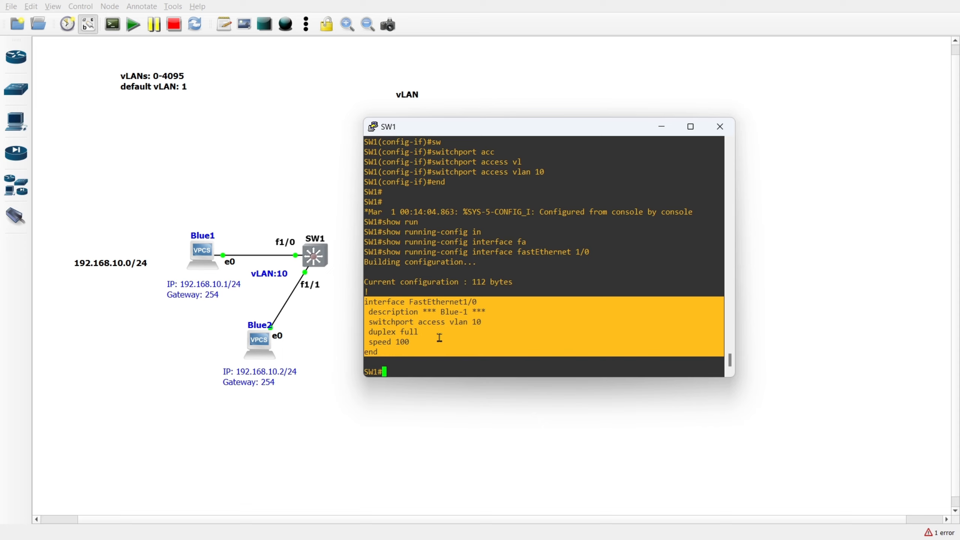
click(417, 359)
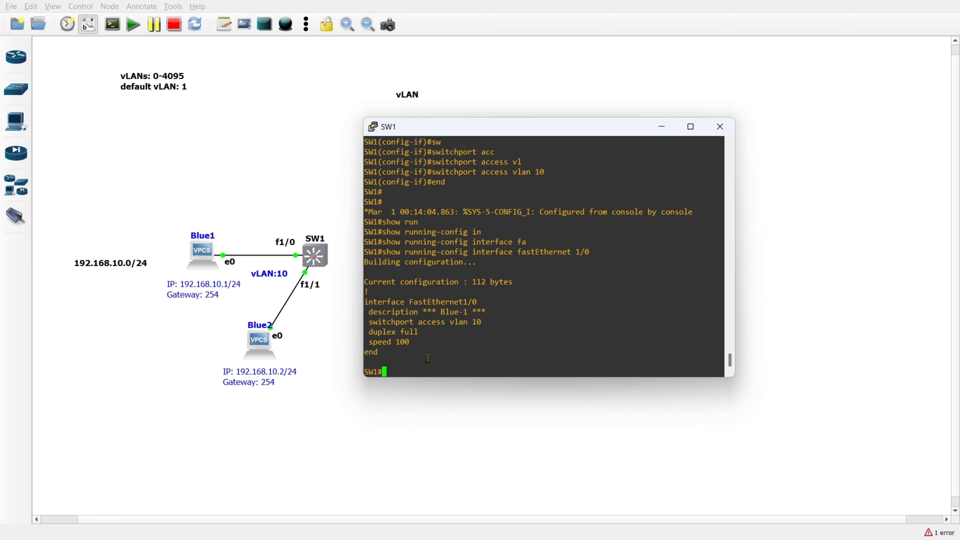
Enter SW1's global configuration mode with "conf t" and move the vLAN:10 label above the f1/0 port label on the canvas.
text(conf t)
key(Return)
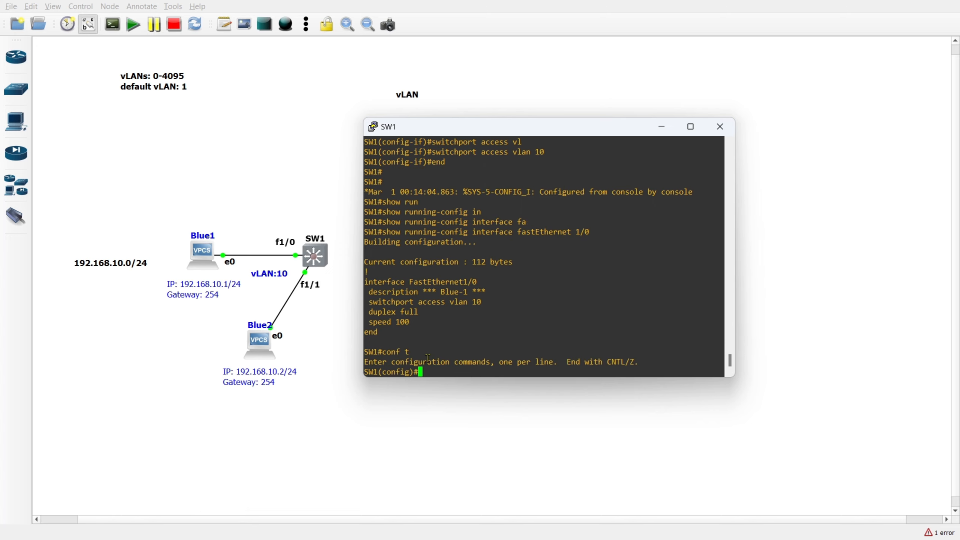
click(294, 244)
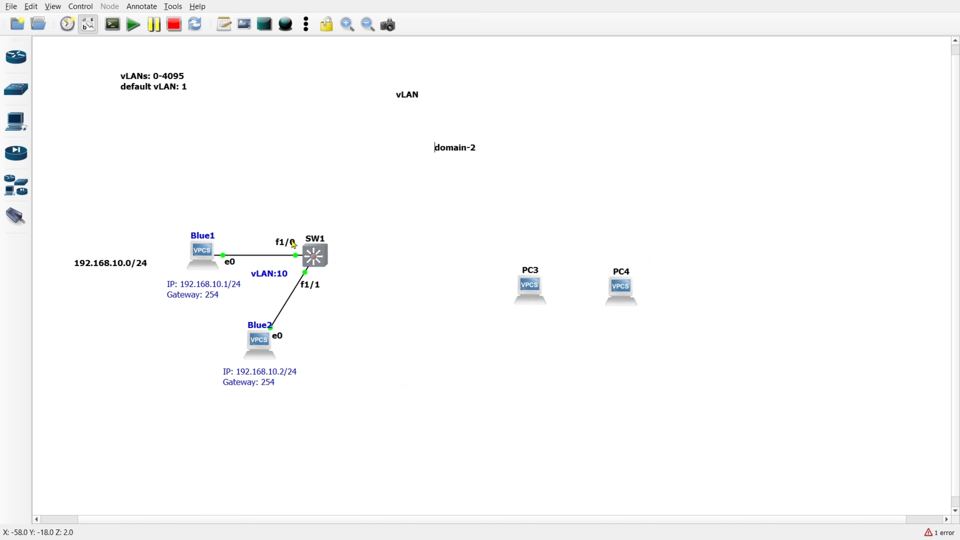
drag(273, 278, 286, 234)
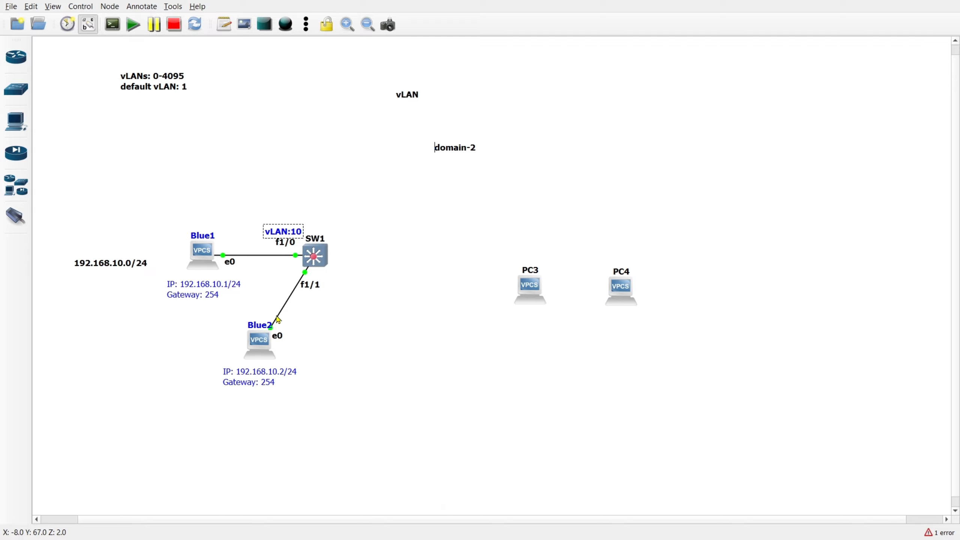
Open Blue1's console beside the topology and test connectivity to Blue2 with "ping 192.168.10.2".
double_click(196, 255)
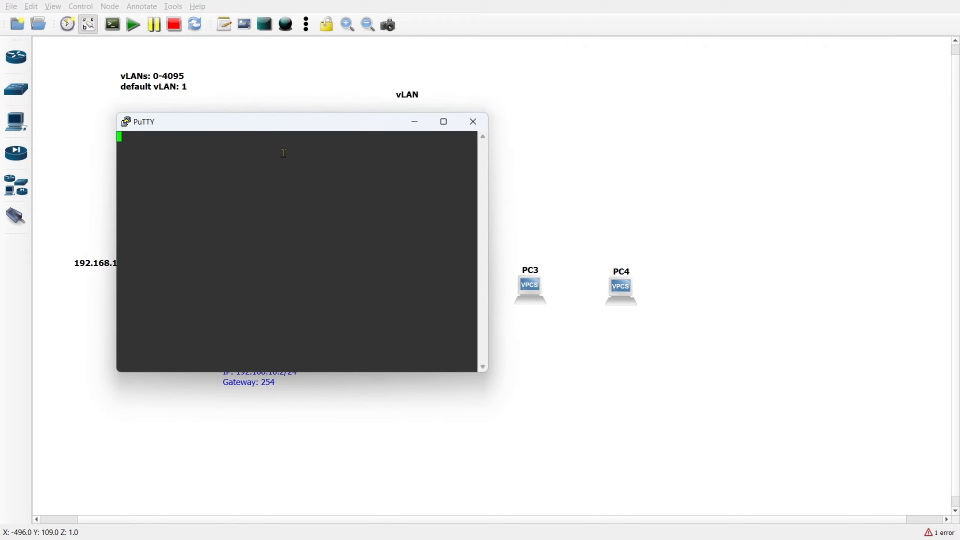
drag(277, 130, 551, 155)
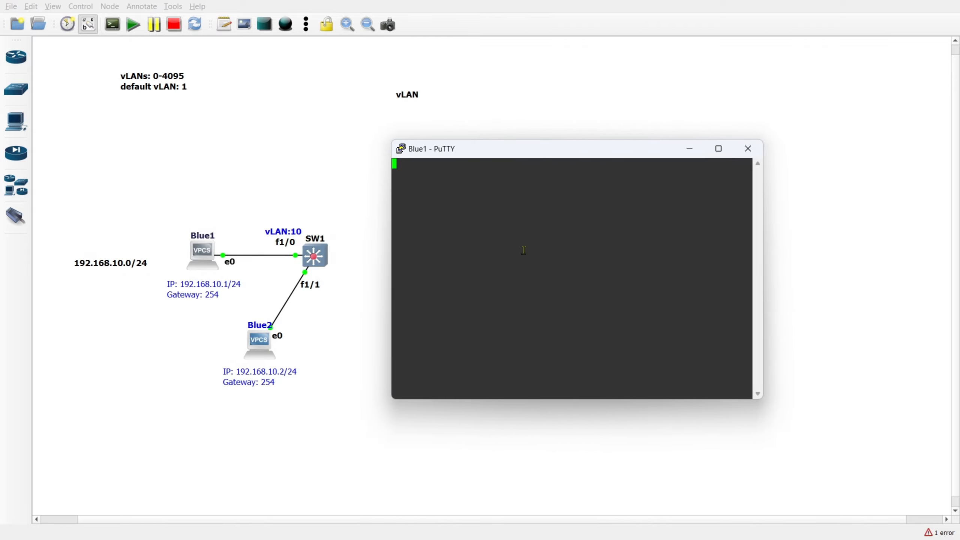
key(Return)
key(Return)
key(Return)
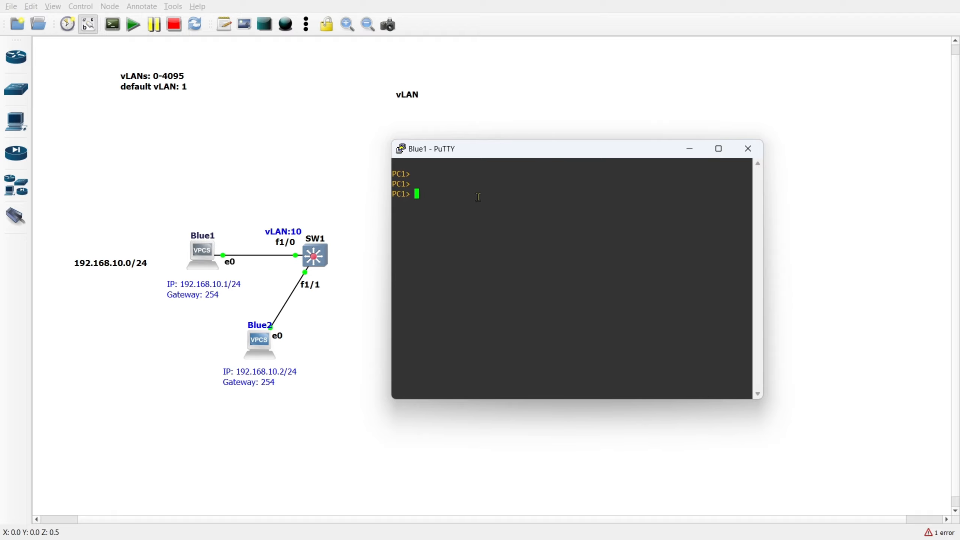
text(ping 192.168.10.2)
key(Return)
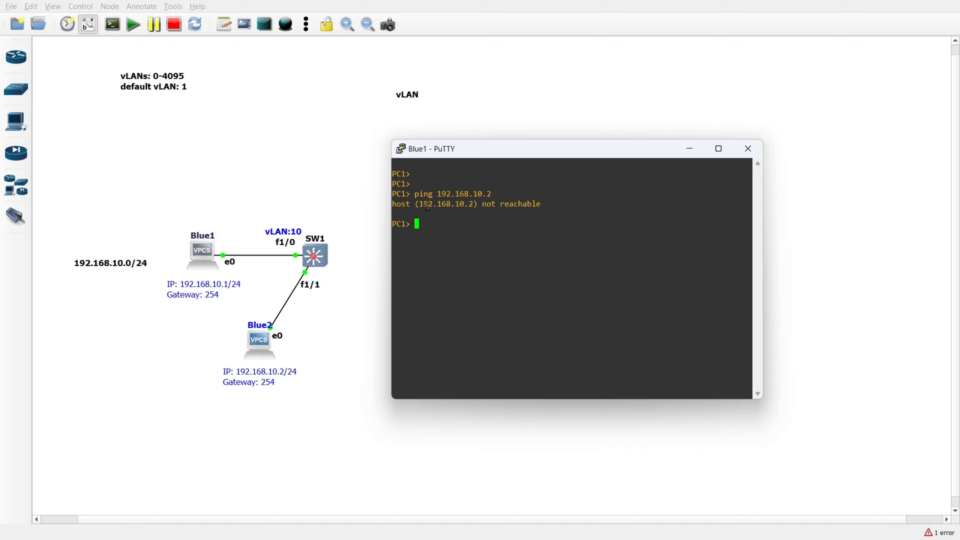
click(688, 149)
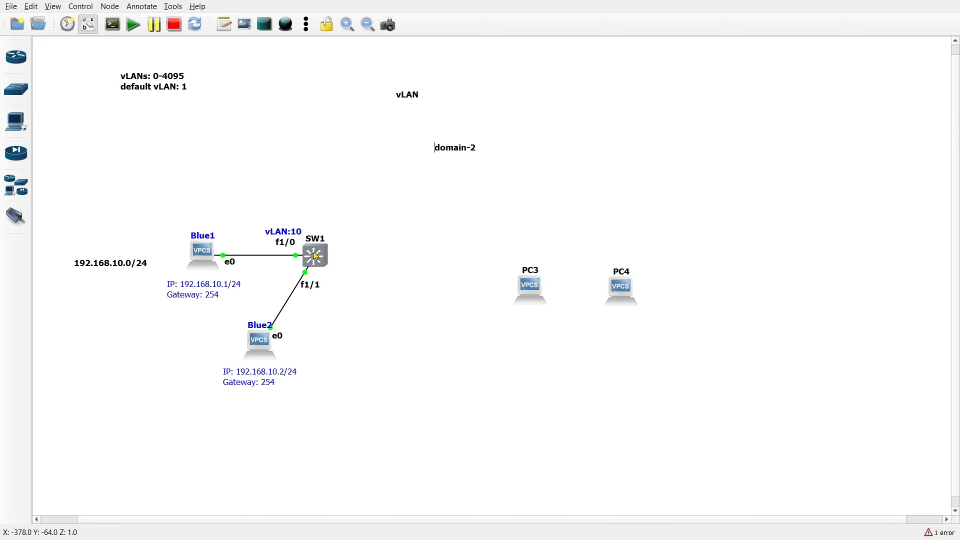
In SW1's console, enter interface fastEthernet 1/1 and set its description to "*** Blue-2 ***".
double_click(338, 258)
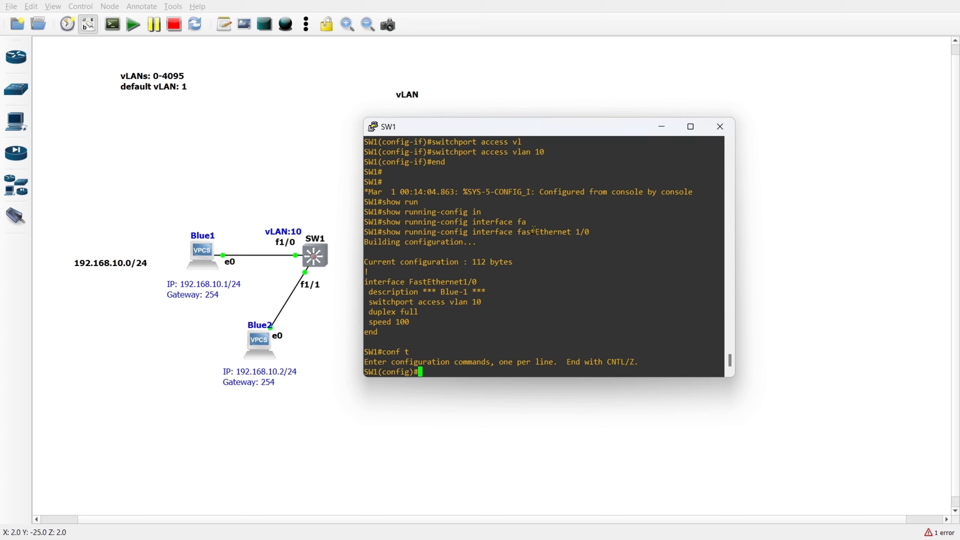
text(inter)
key(Tab)
text(fa)
key(Tab)
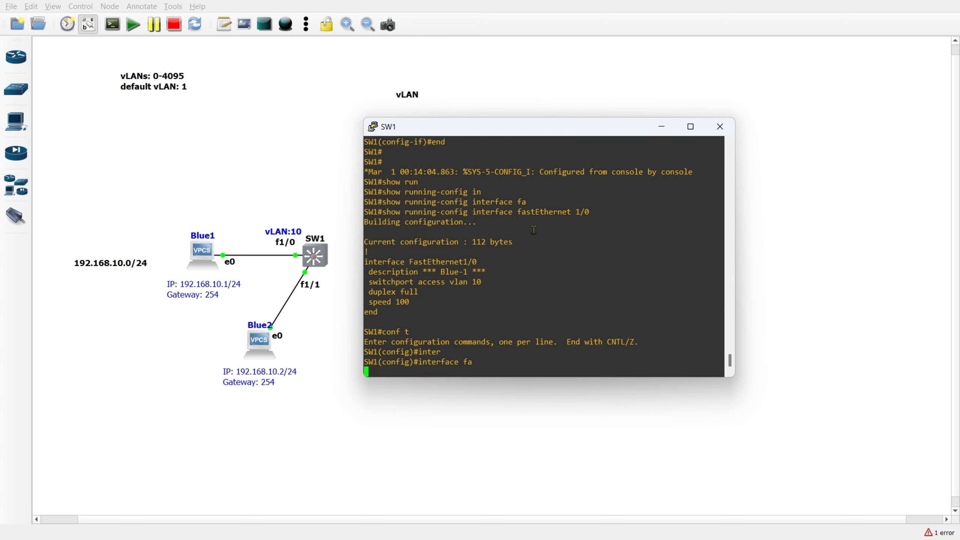
text(1/1)
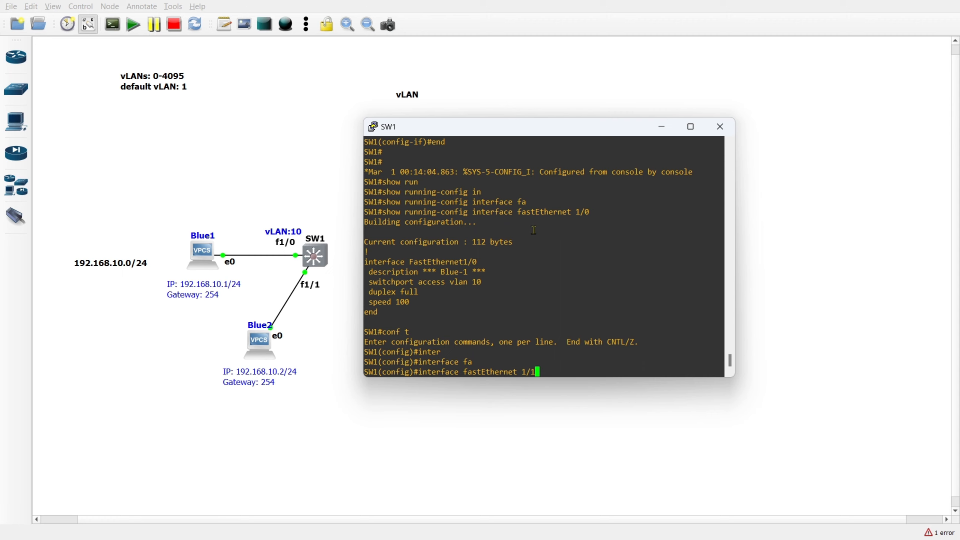
key(Return)
text(des)
key(Tab)
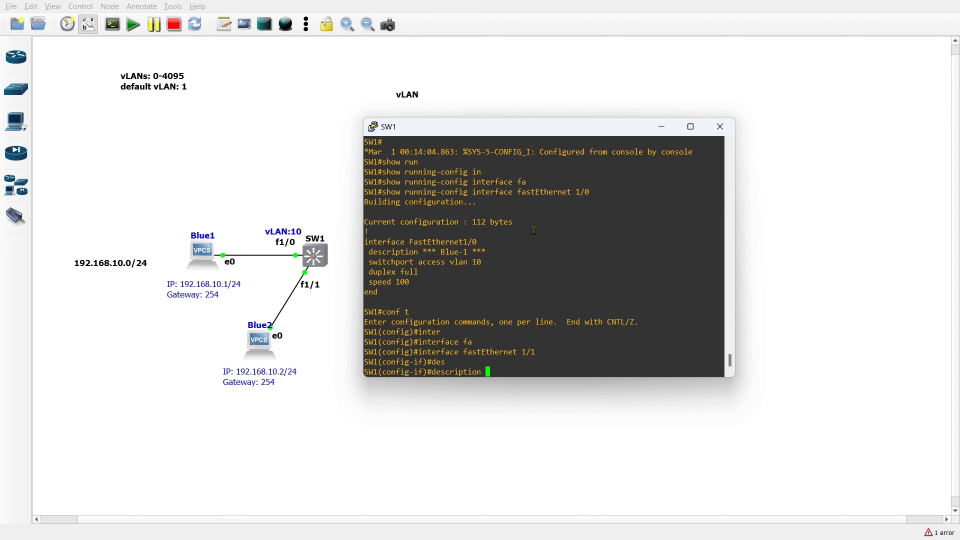
text(*** Blue-2 ***)
key(Return)
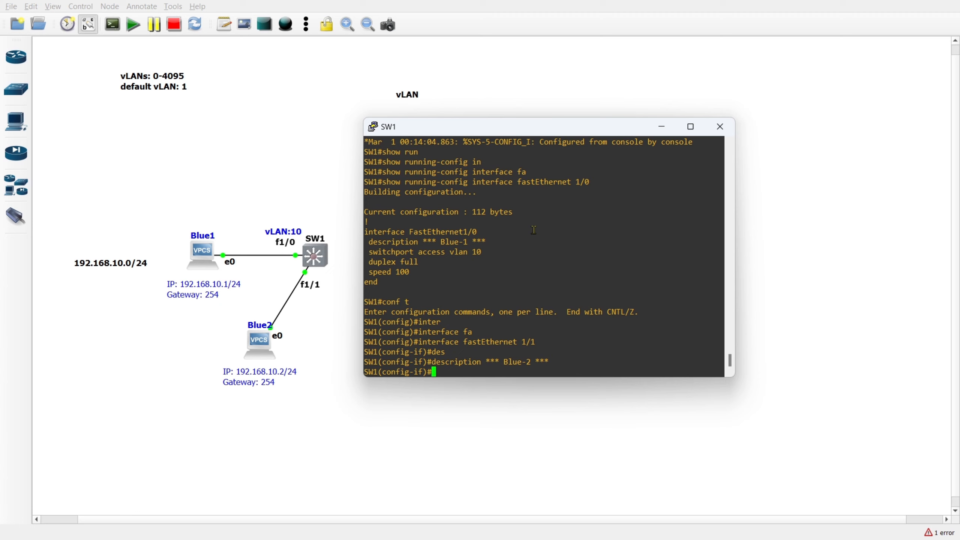
Make fastEthernet 1/1 a switched port in access mode with "switchport" and "switchport mode access".
text(sw)
key(Tab)
key(Return)
text(sw)
key(Tab)
text(mo)
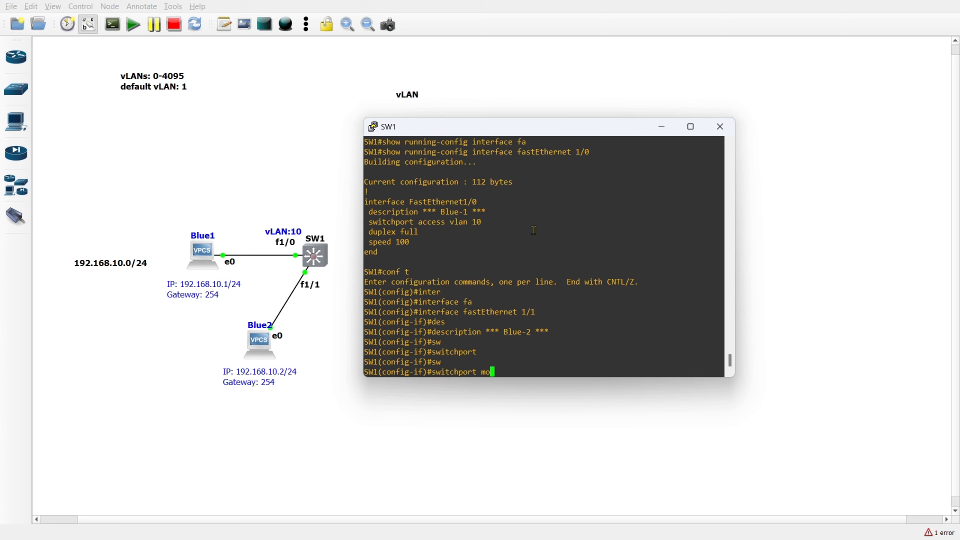
key(Tab)
text(acc)
key(Tab)
key(Return)
Assign fastEthernet 1/1 to VLAN 10 with "switchport access vlan 10" and exit configuration mode.
text(sw)
key(Tab)
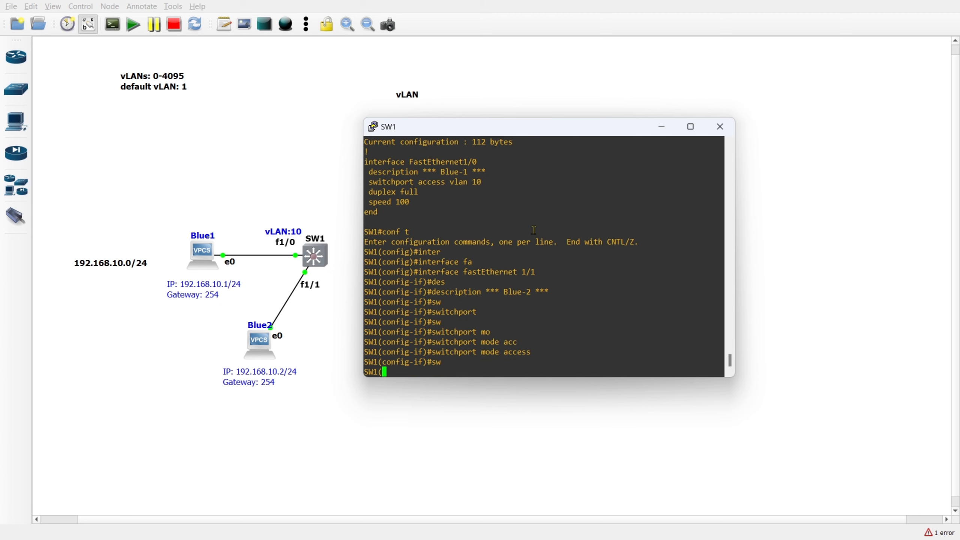
text(acc)
key(Tab)
text(vl)
key(Tab)
text(10)
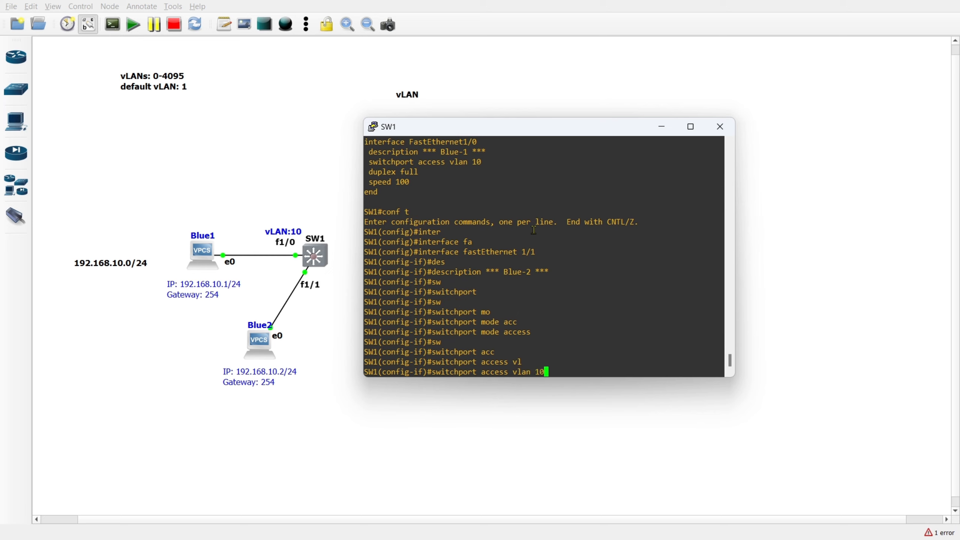
key(Return)
text(end)
key(Return)
key(Return)
key(Return)
key(Return)
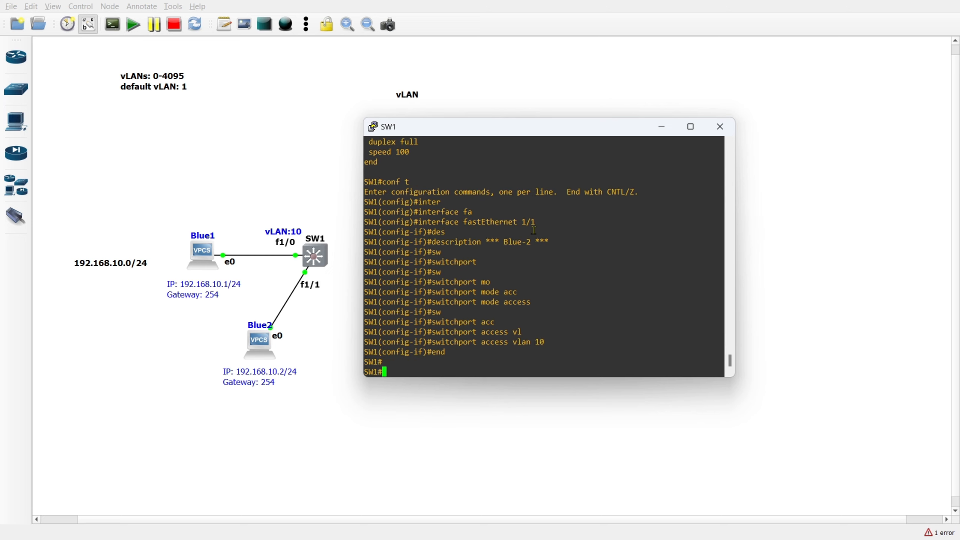
Review fastEthernet 1/1's description and access VLAN with "show running-config interface fastEthernet 1/1", and minimize SW1's console.
text(show run)
key(Tab)
text(in)
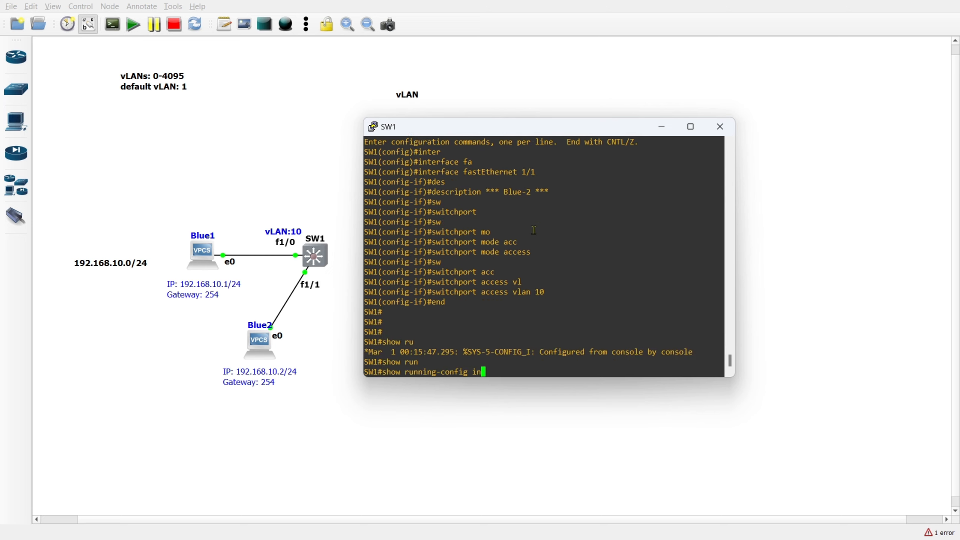
key(Tab)
text(fa)
key(Tab)
text(1/1)
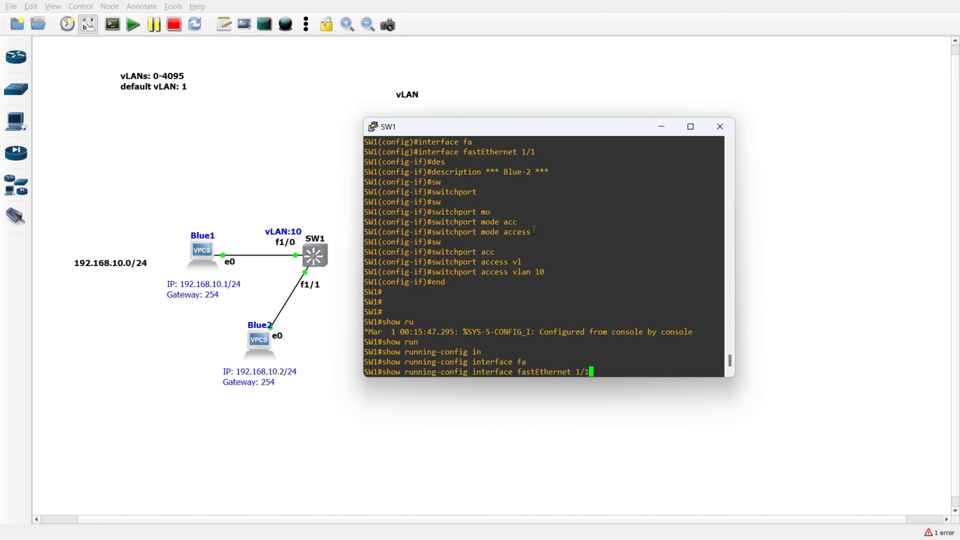
key(Return)
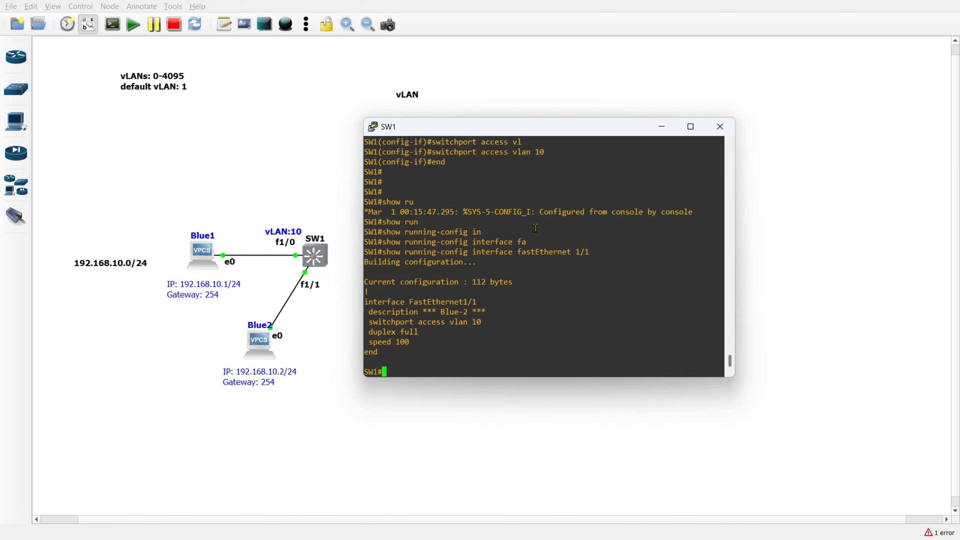
drag(373, 324, 475, 335)
double_click(415, 356)
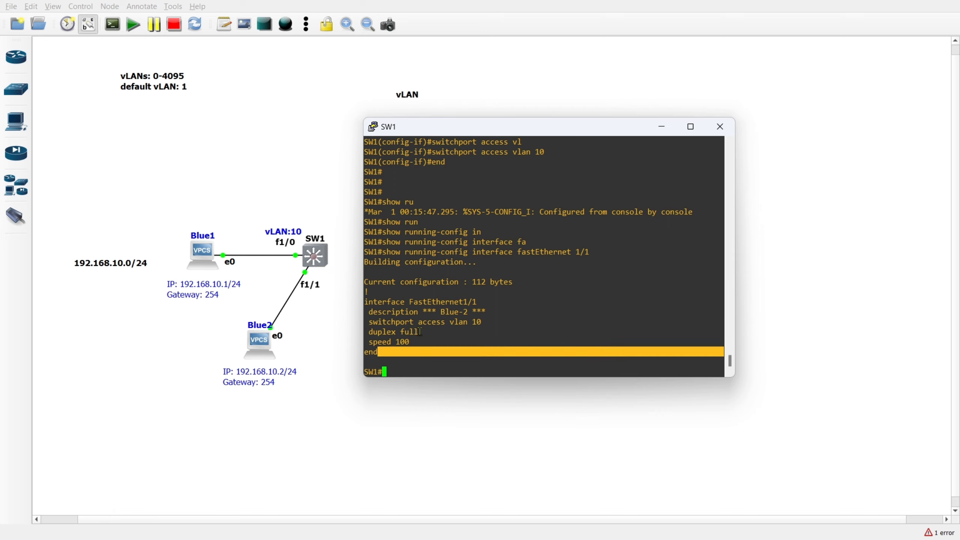
drag(369, 311, 478, 310)
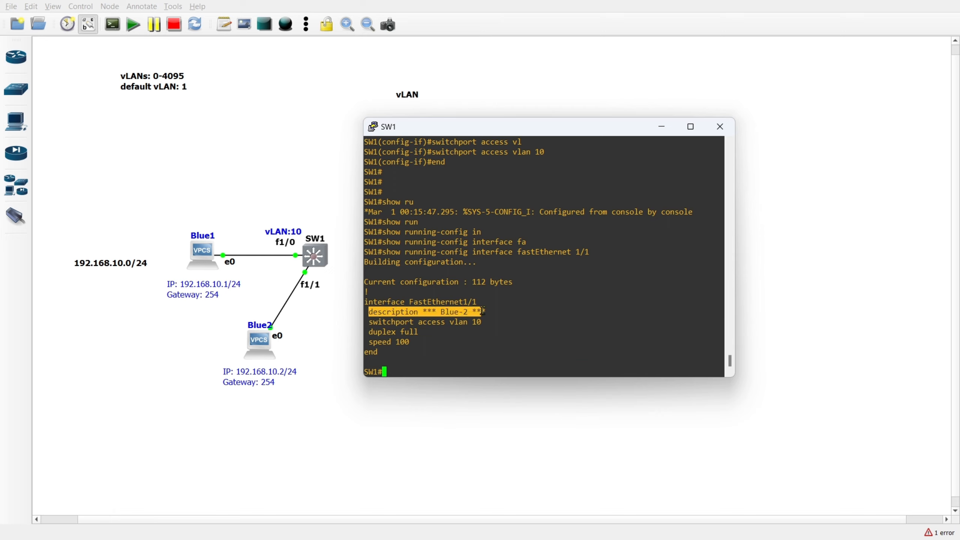
click(391, 348)
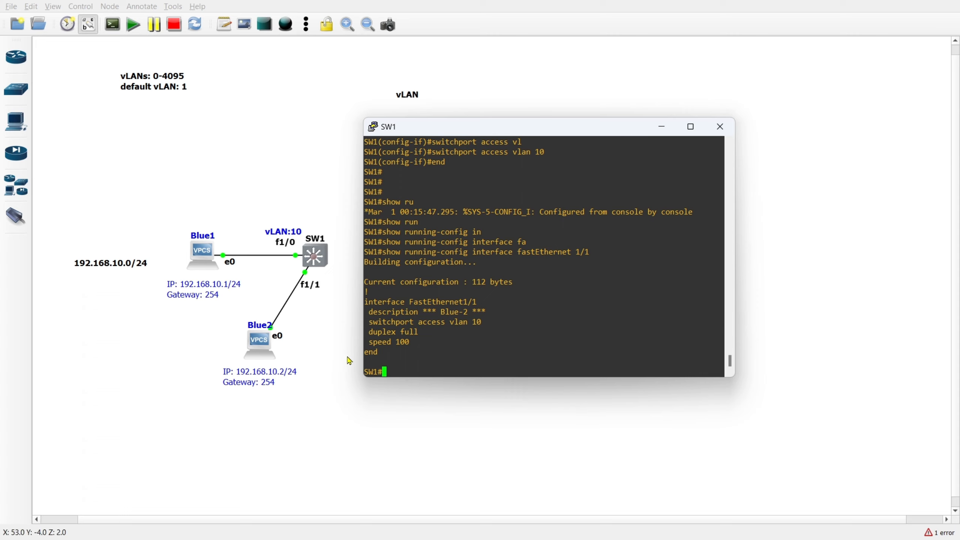
click(662, 127)
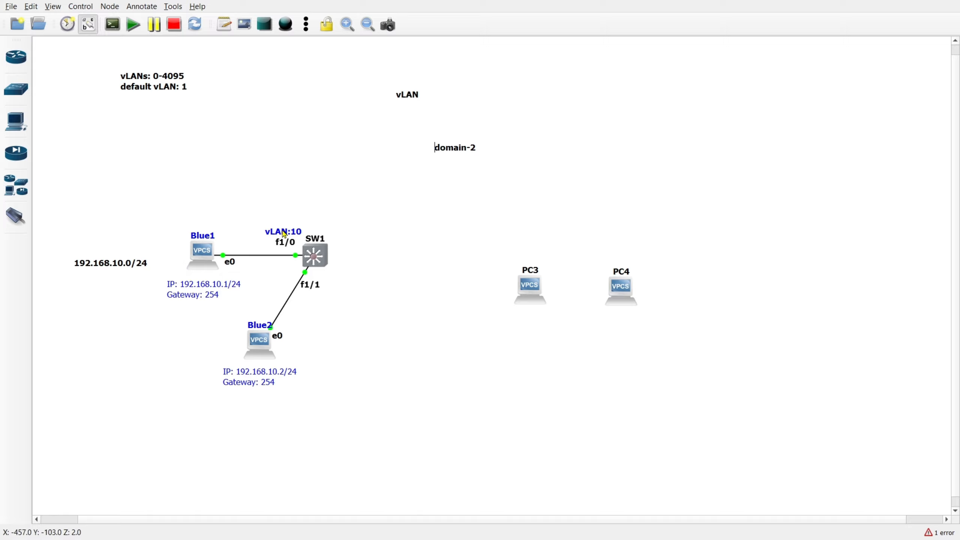
Move the vLAN:10 label back between the two host links and repeat the ping to 192.168.10.2 from Blue1.
drag(284, 234, 280, 272)
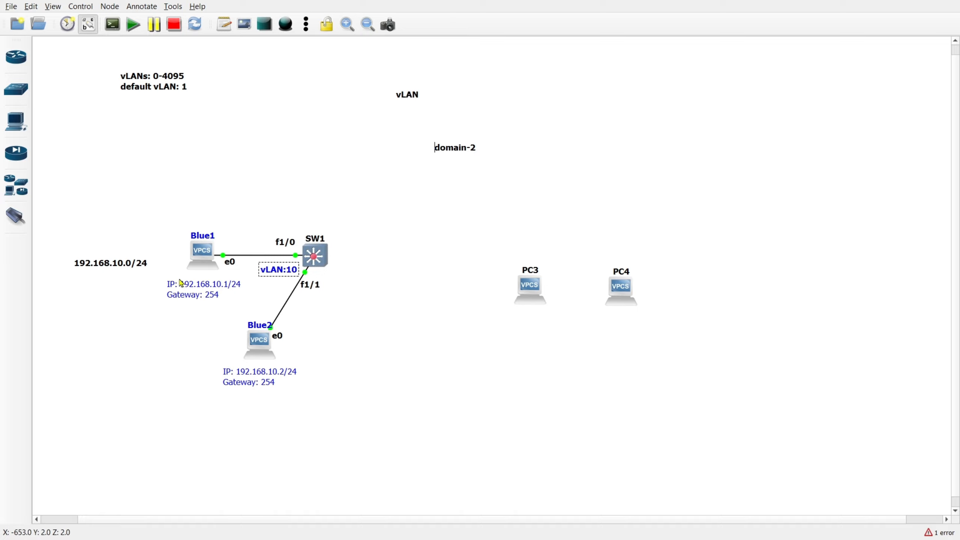
click(199, 252)
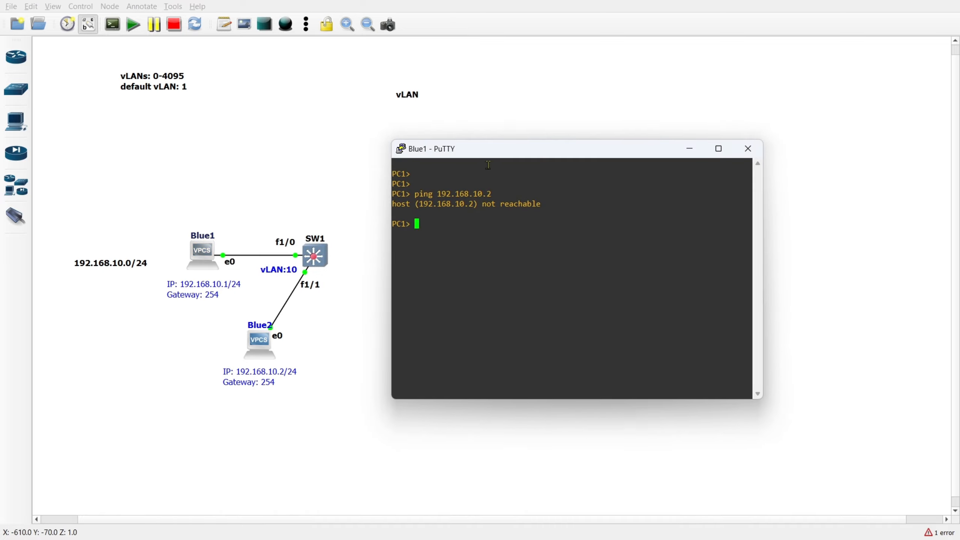
key(Up)
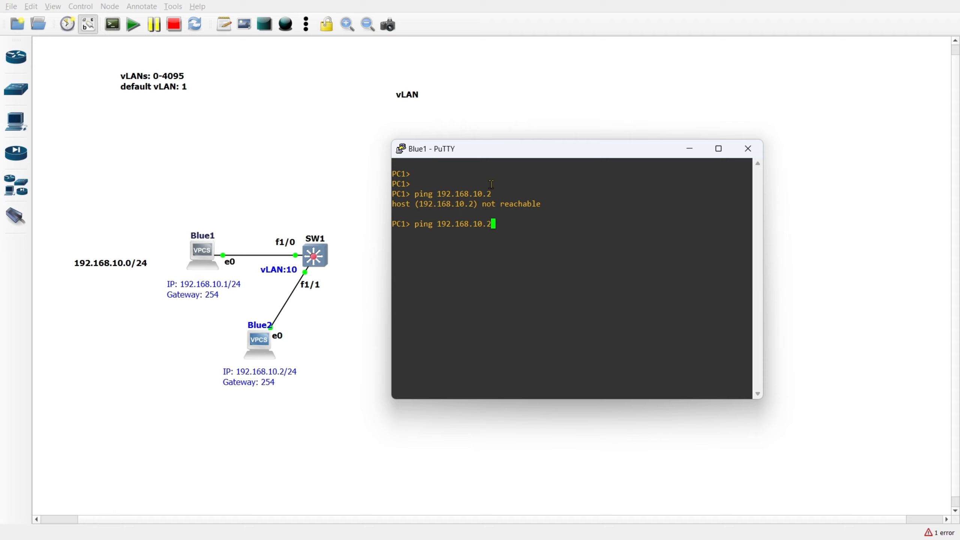
key(Return)
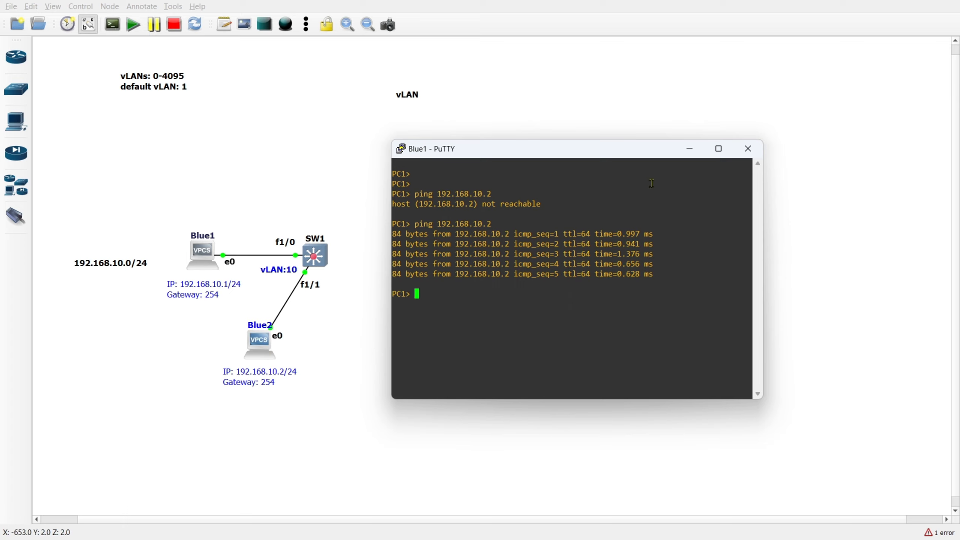
Minimize Blue1's console and move PC3 and PC4 side by side below SW1, in line with Blue2.
click(689, 148)
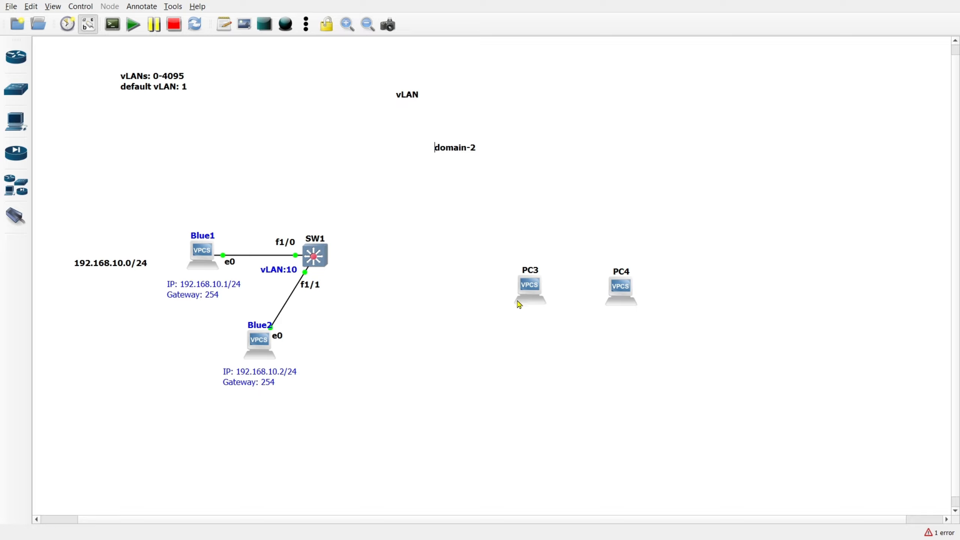
drag(529, 288, 361, 352)
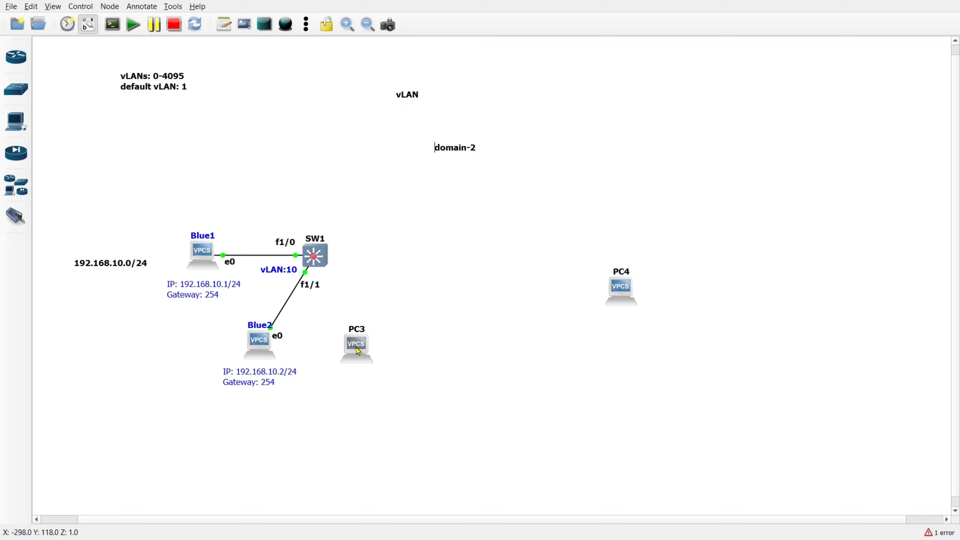
drag(619, 295, 437, 353)
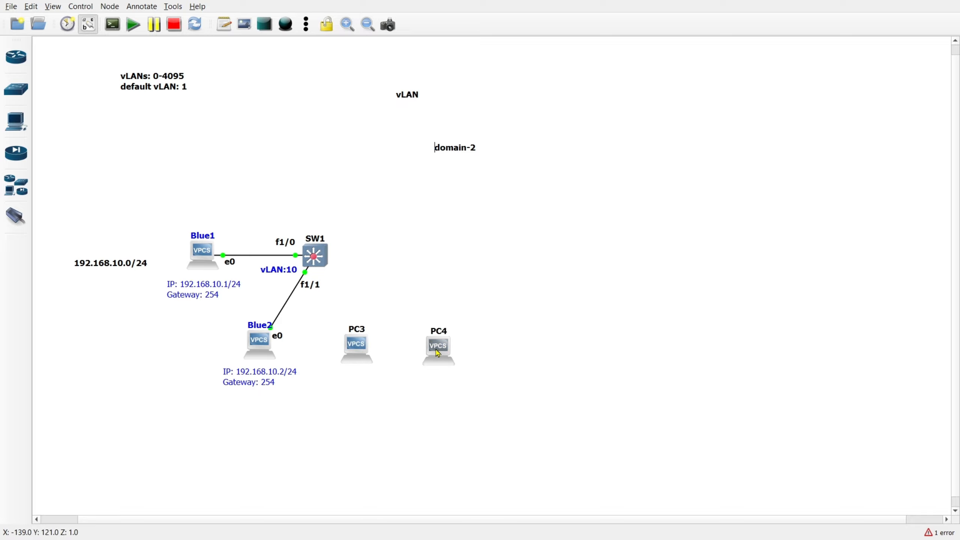
click(435, 283)
Link PC3's Ethernet0 to FastEthernet1/2 on SW1.
click(15, 217)
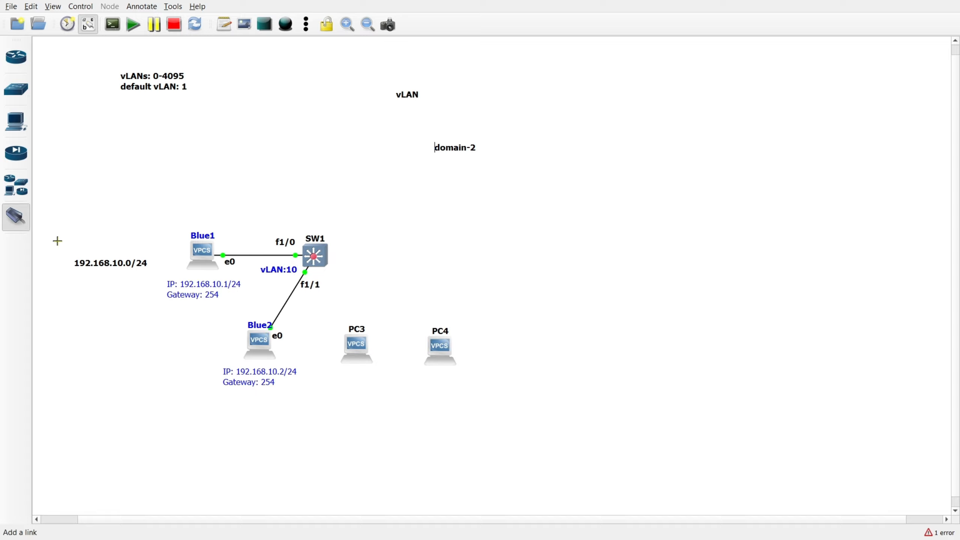
click(356, 336)
click(373, 346)
click(317, 260)
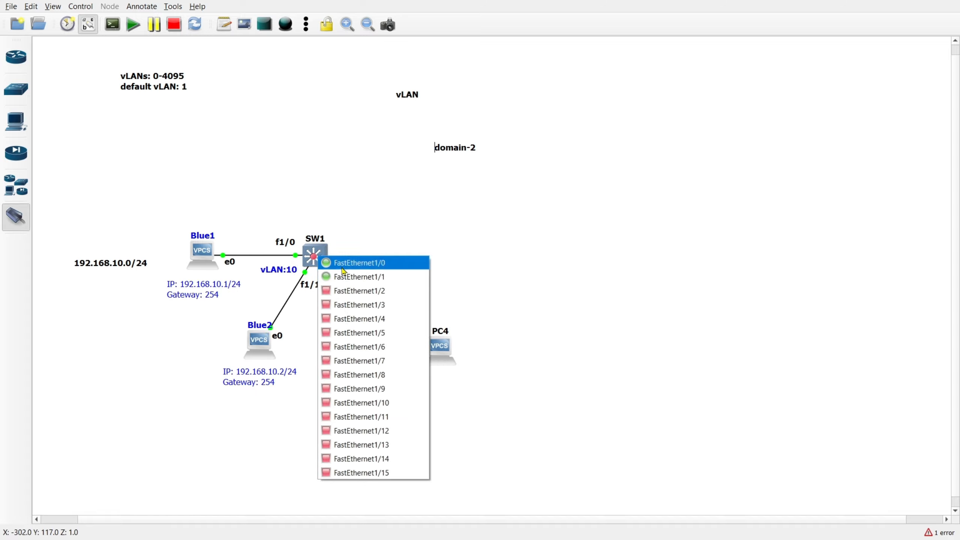
click(380, 291)
Link PC4's Ethernet0 to FastEthernet1/3 on SW1 and shift the crowded port labels apart.
click(440, 347)
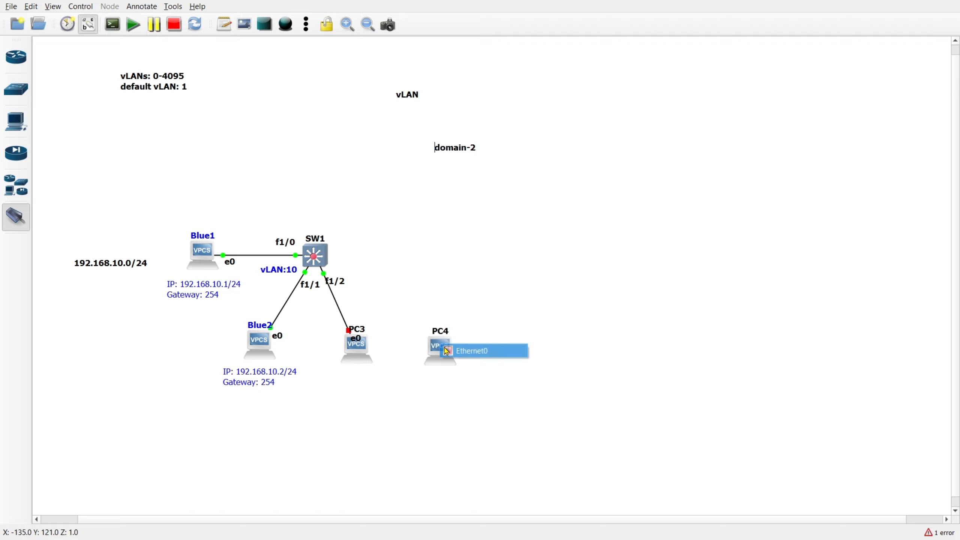
click(456, 354)
click(316, 252)
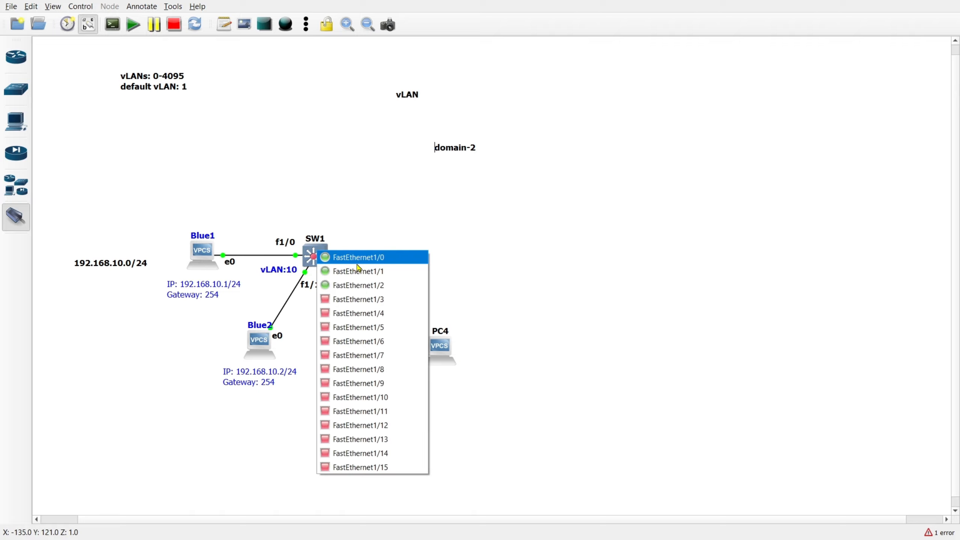
click(387, 299)
right_click(430, 270)
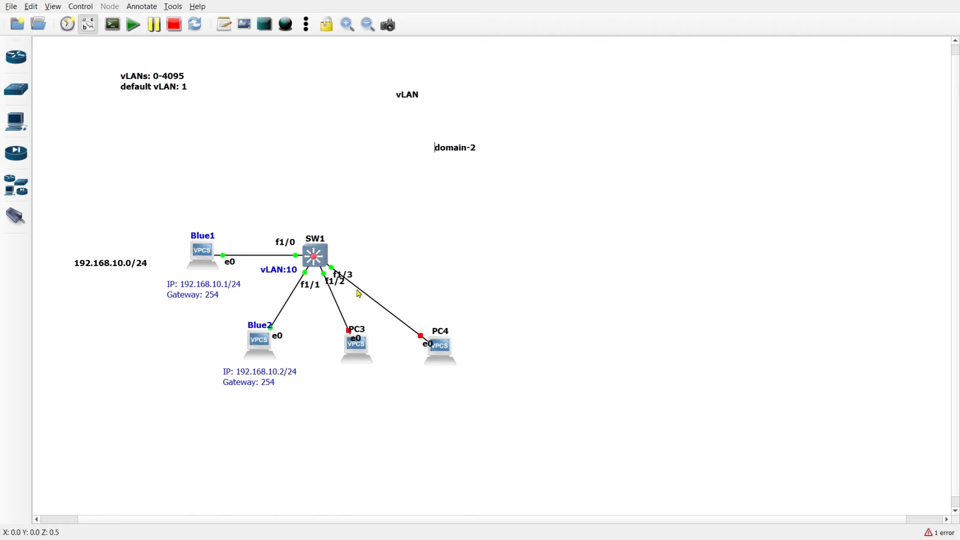
mouse_move(335, 287)
mouse_down()
mouse_move(325, 299)
mouse_move(282, 284)
mouse_move(321, 297)
mouse_move(332, 288)
mouse_up()
click(396, 257)
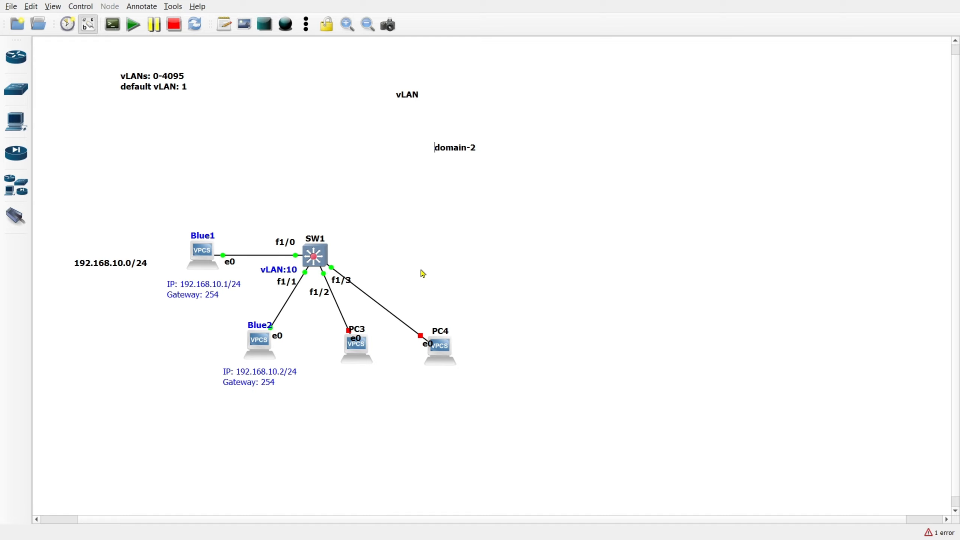
Rename the host PC3 as Red1 and PC4 as Red2.
double_click(357, 328)
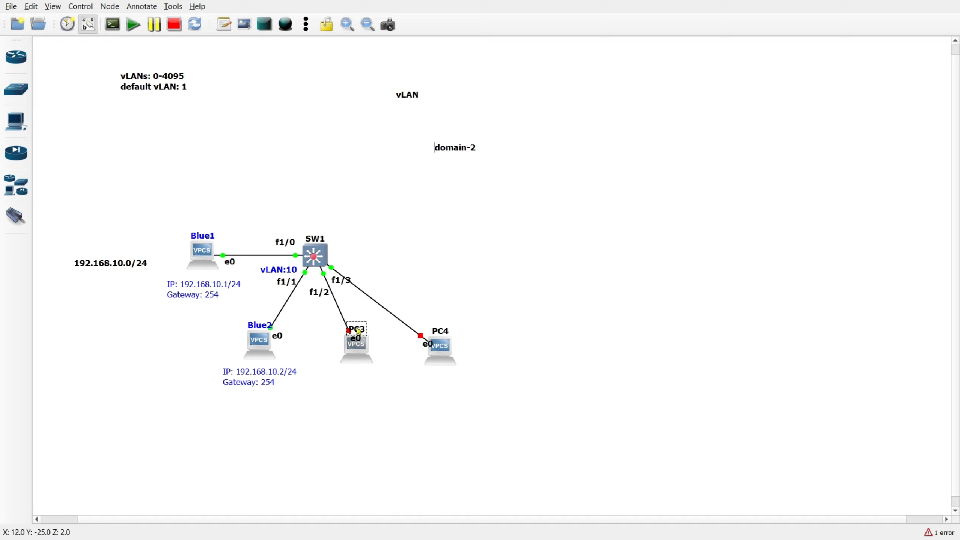
text(Red1)
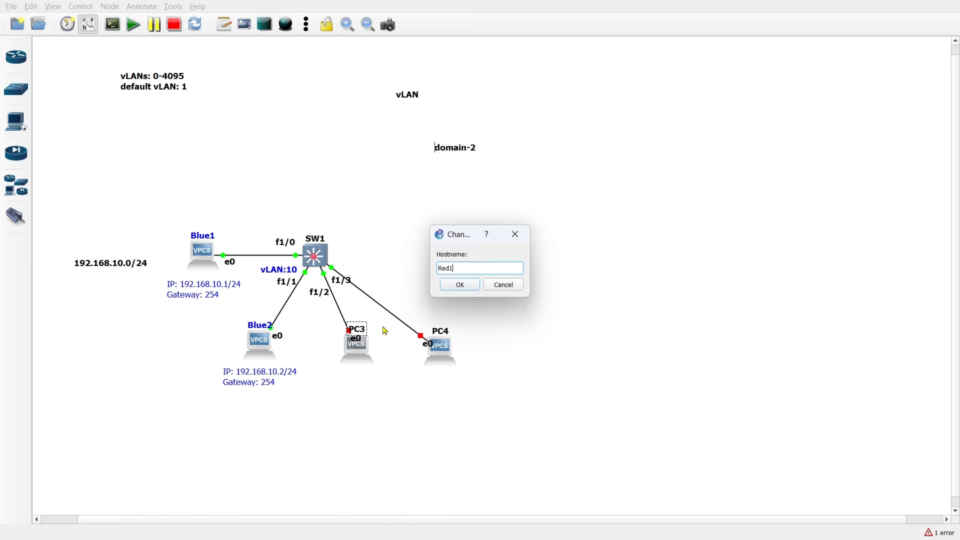
key(Return)
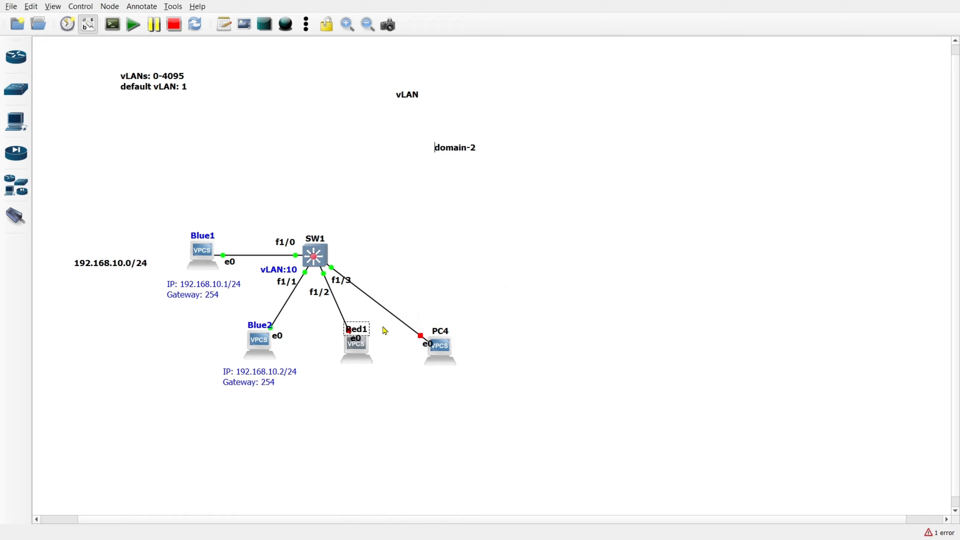
double_click(441, 334)
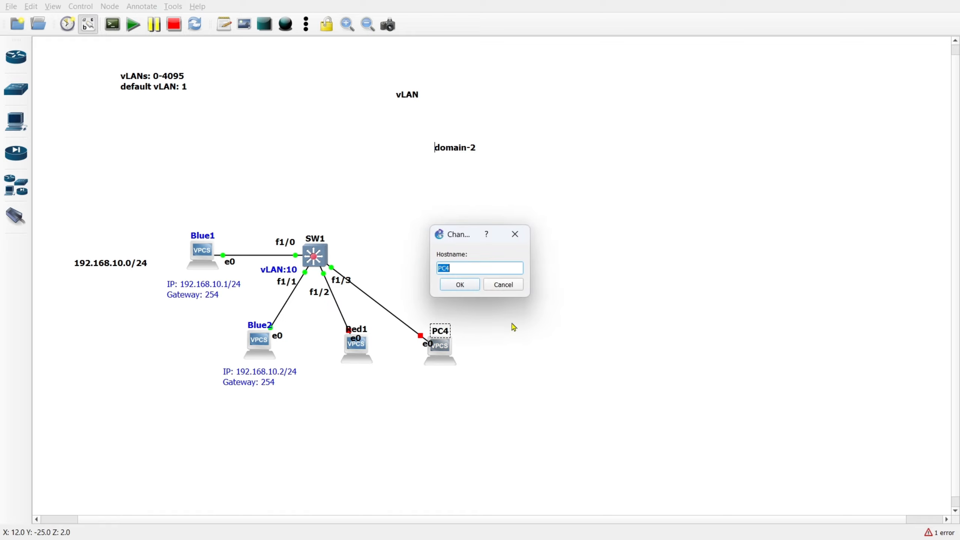
text(Red2)
key(Return)
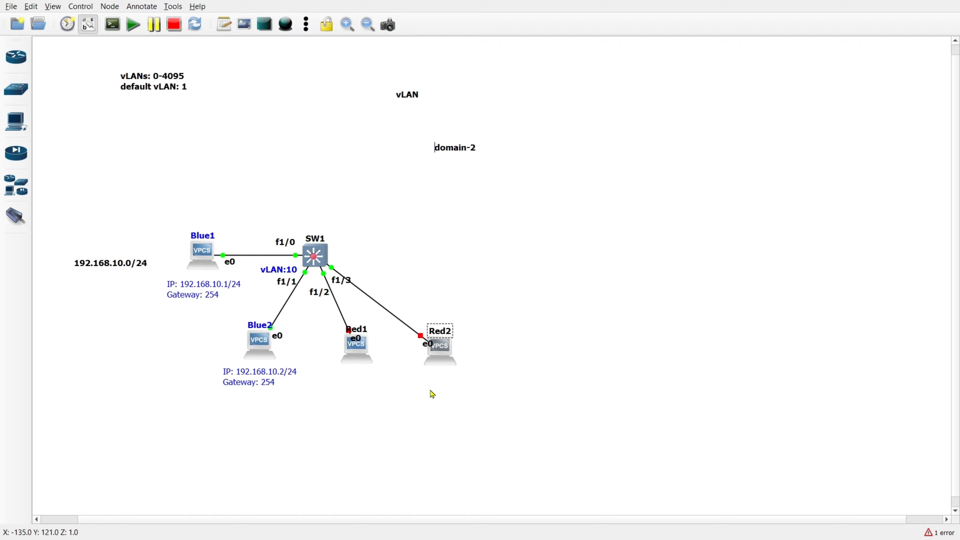
click(411, 394)
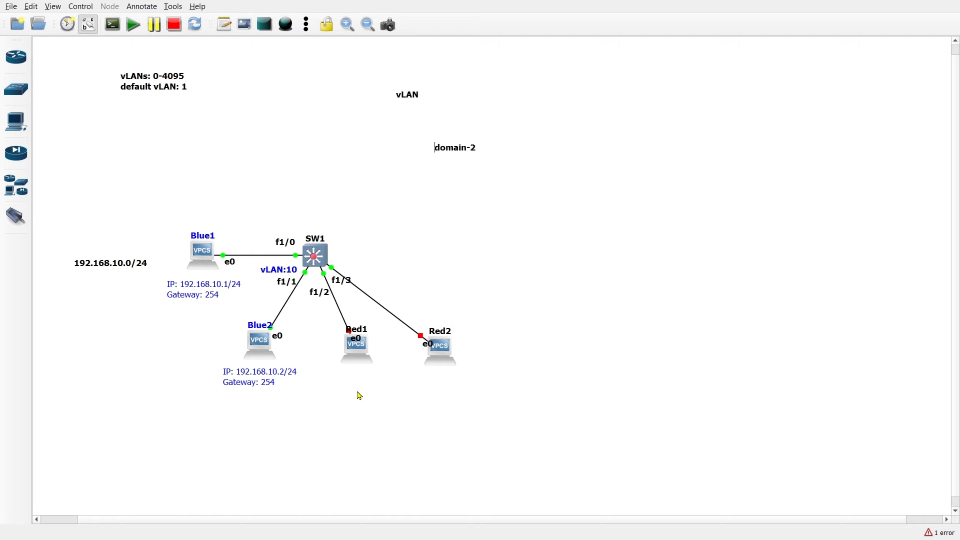
Duplicate the vLAN:10 label, place the copy beside the f1/3 link and change its text to vLAN:20.
click(284, 271)
right_click(285, 273)
click(306, 275)
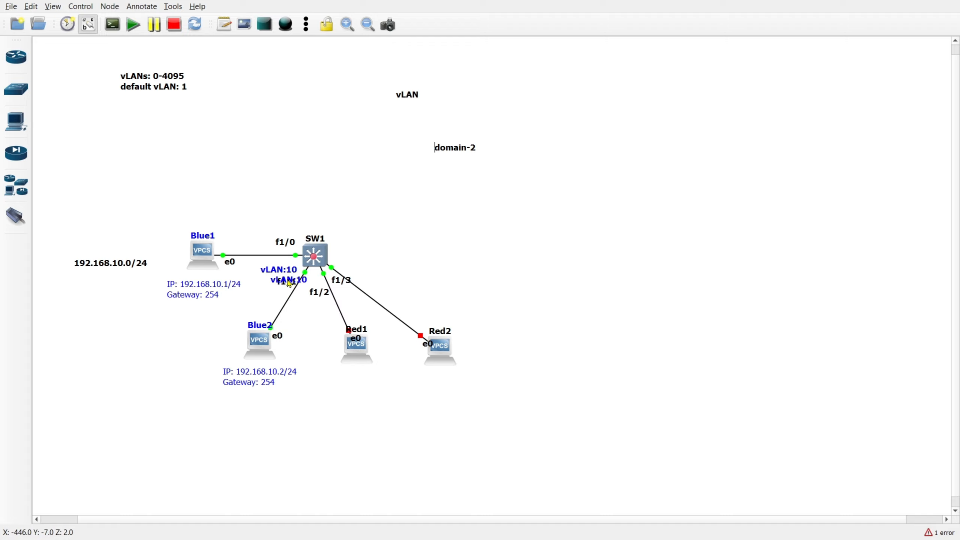
drag(387, 281, 393, 282)
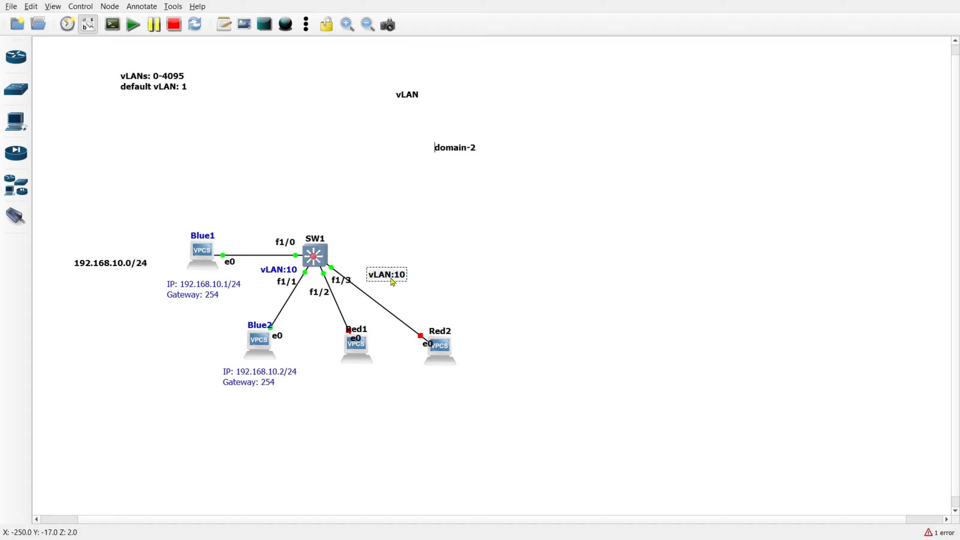
double_click(392, 279)
key(Delete)
text(2)
click(524, 203)
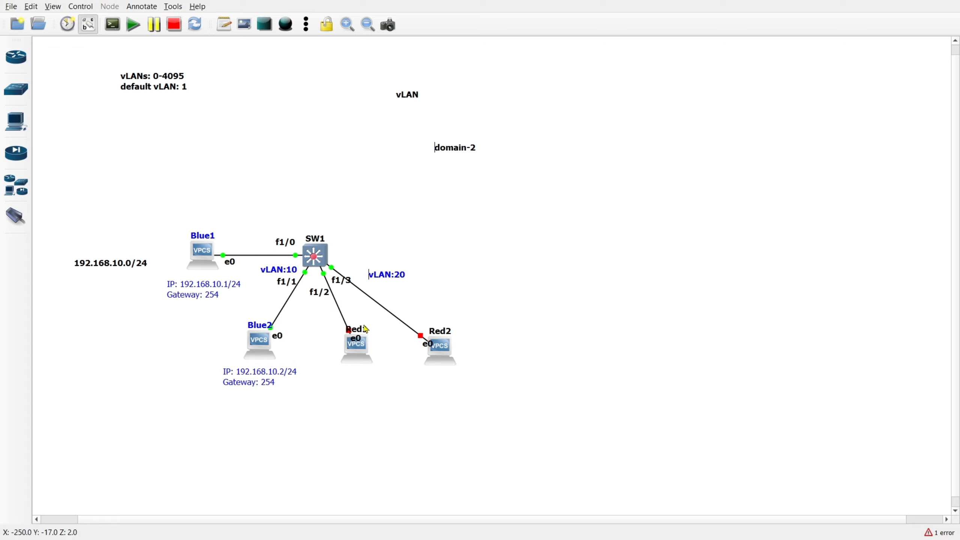
Color the Red1, Red2 and vLAN:20 labels red (#ff0000) together, applying the color to all selected items.
click(366, 329)
ctrl+click(438, 335)
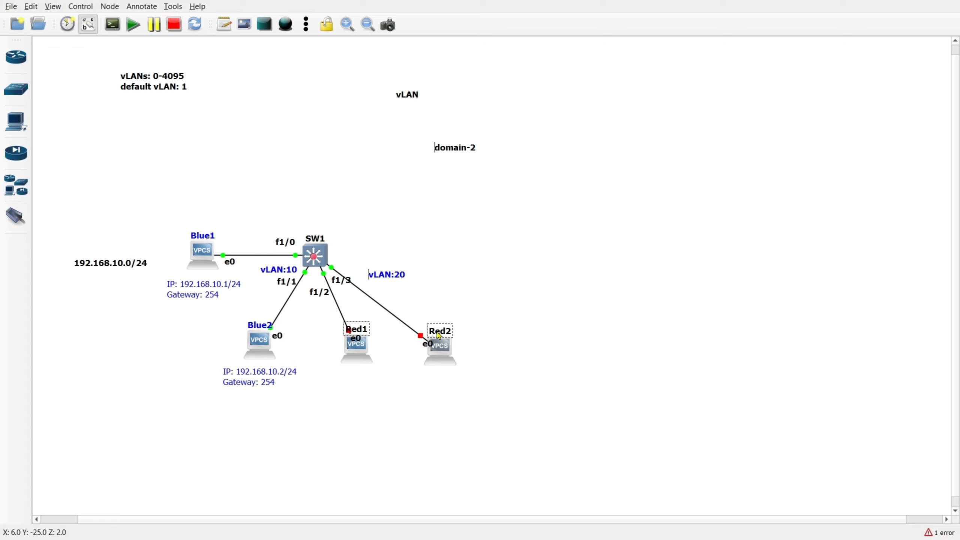
ctrl+click(385, 274)
right_click(384, 273)
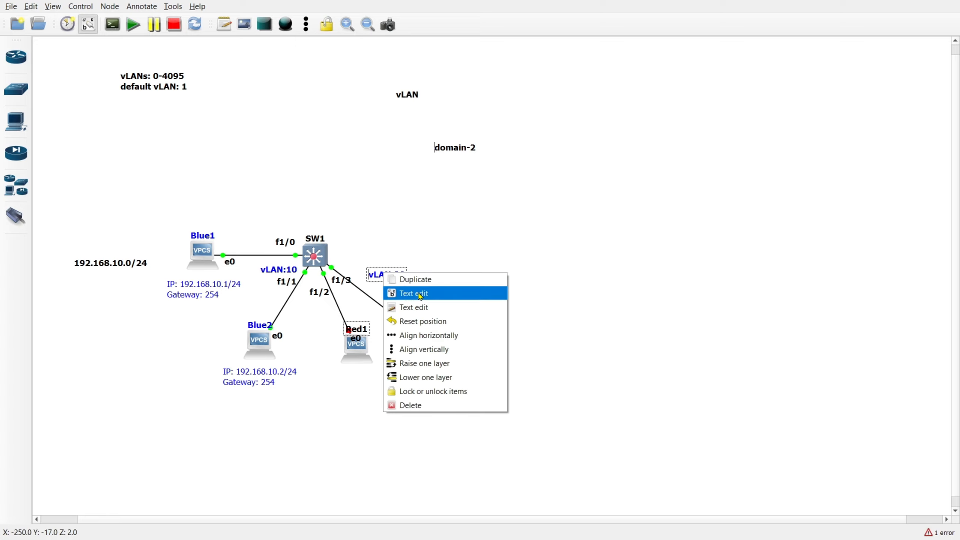
click(438, 312)
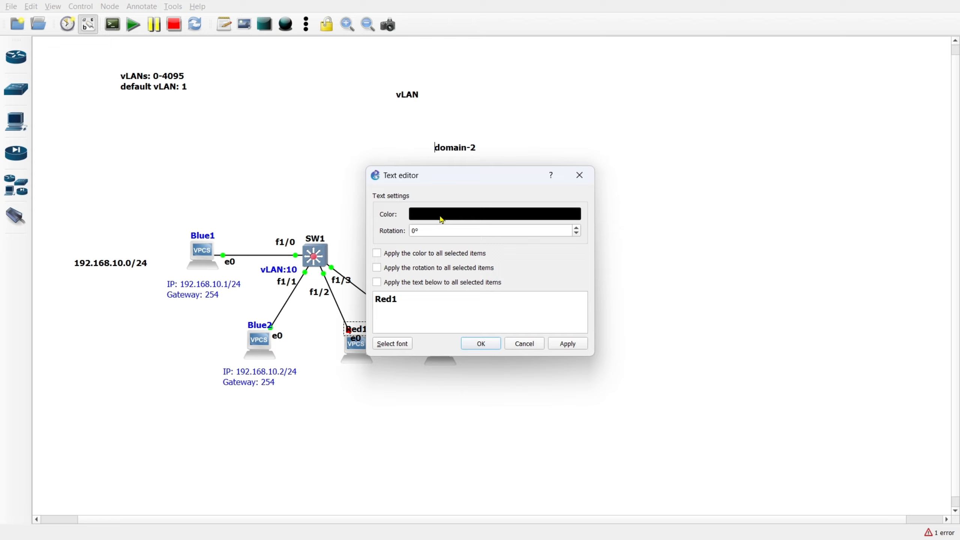
click(444, 221)
click(373, 213)
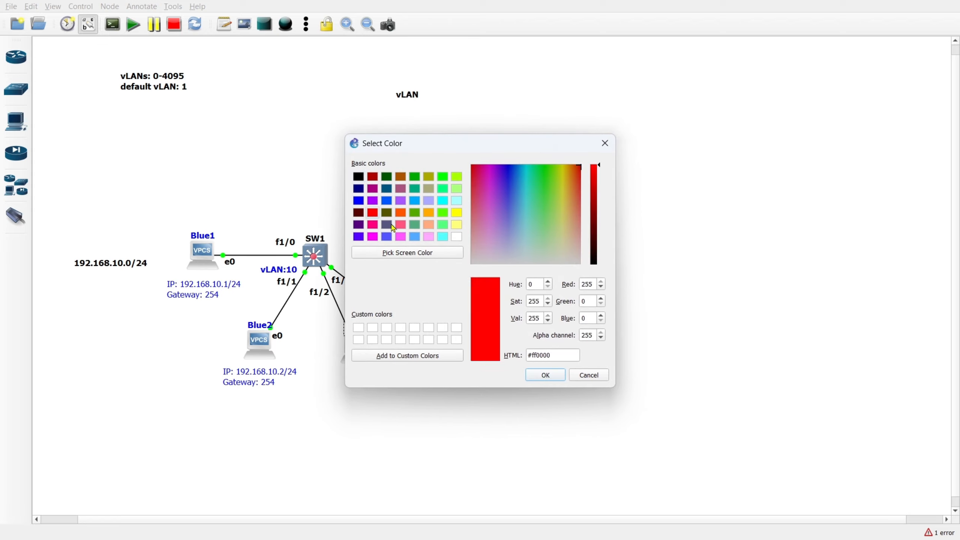
click(551, 374)
click(393, 252)
click(480, 344)
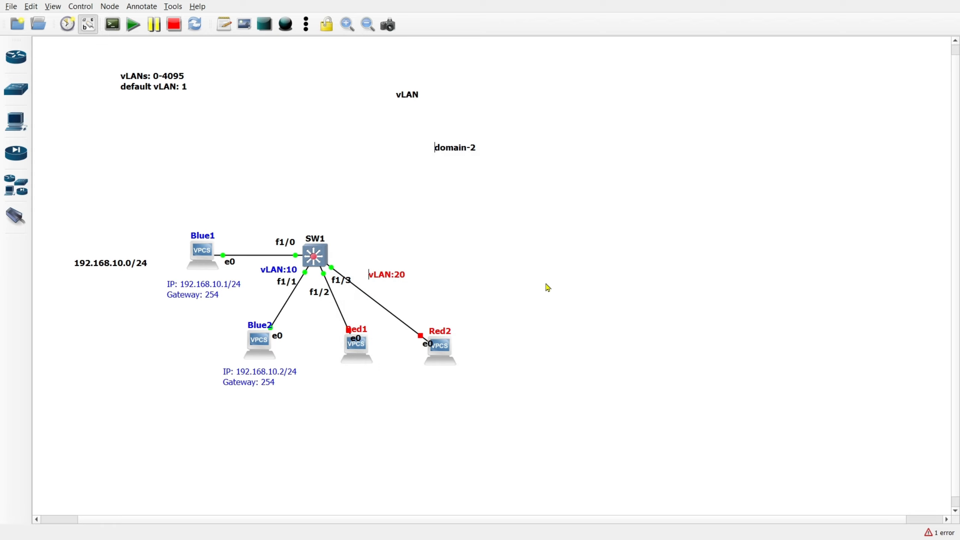
Nudge the Red1, Red2 and vLAN:20 labels clear of the nearby link ends and port labels.
drag(357, 330, 363, 325)
drag(441, 332, 435, 329)
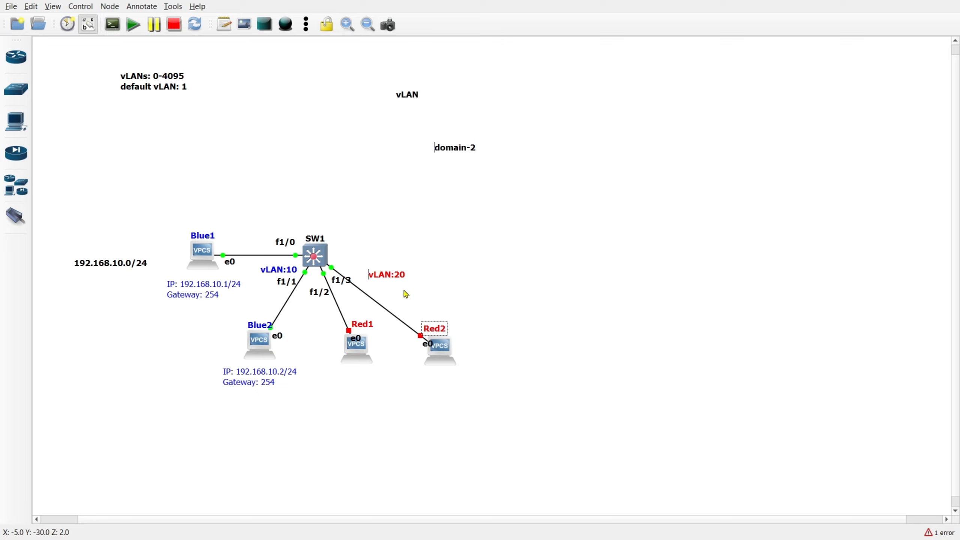
mouse_move(389, 275)
mouse_down()
mouse_move(395, 281)
mouse_move(398, 270)
mouse_up()
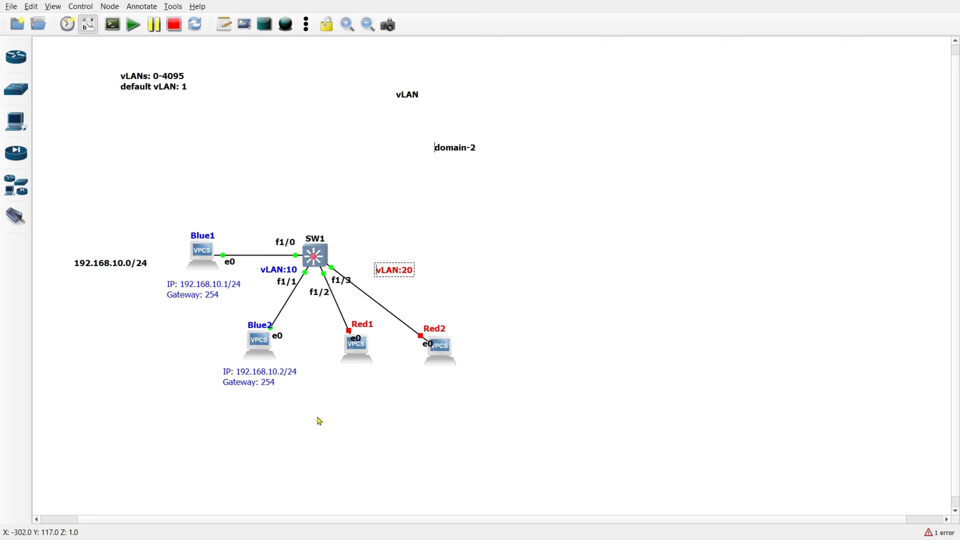
click(359, 419)
Duplicate Blue1's address note, place the copy under Red1 and change its IP to 192.168.20.1/24.
right_click(193, 290)
click(206, 295)
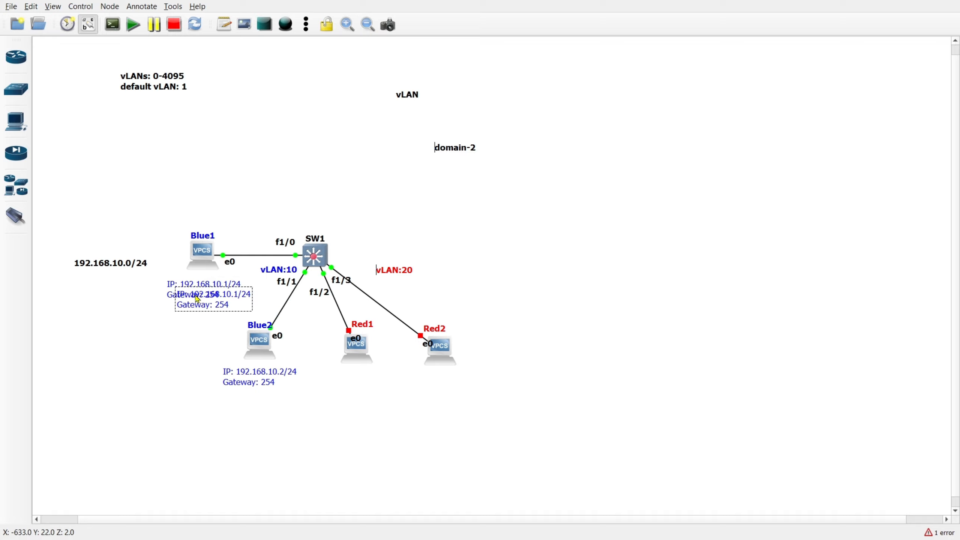
drag(197, 299, 345, 380)
double_click(358, 384)
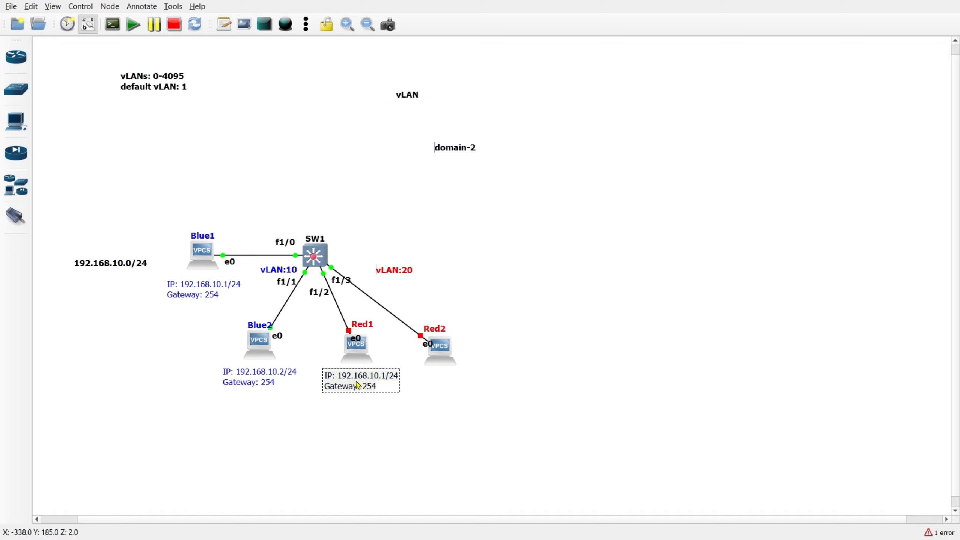
click(380, 374)
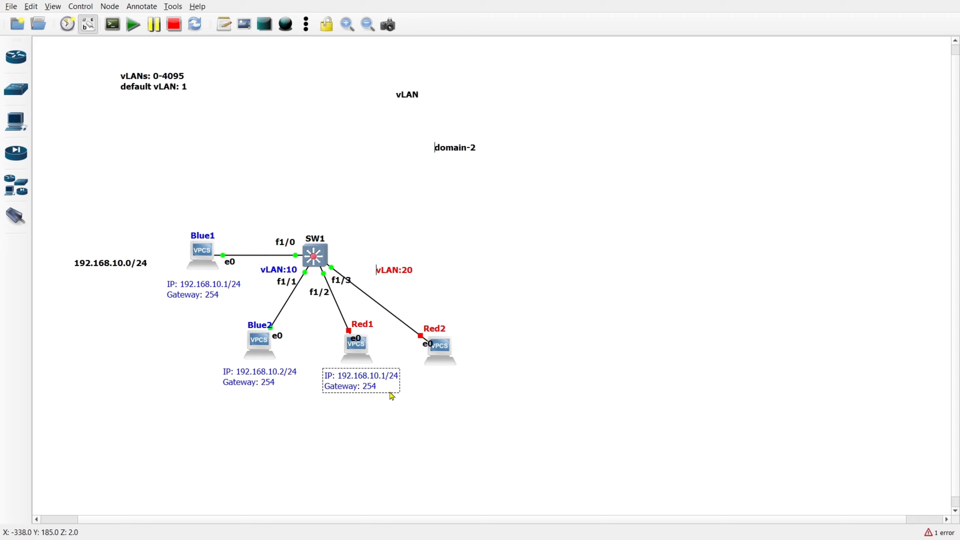
key(BackSpace)
key(BackSpace)
text(20)
click(401, 423)
Duplicate Red1's address note, place the copy under Red2 and change its IP to 192.168.20.2/24.
right_click(357, 386)
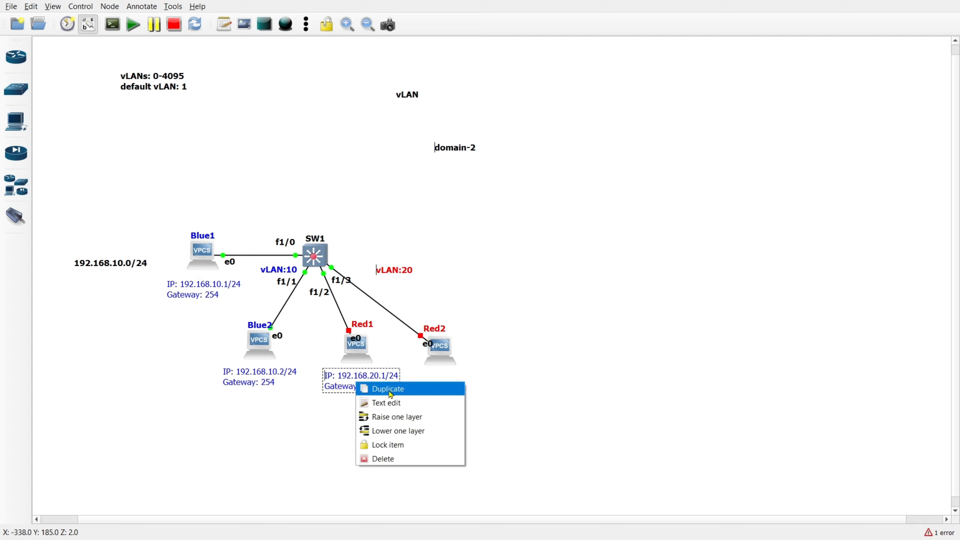
click(391, 394)
drag(389, 390, 467, 385)
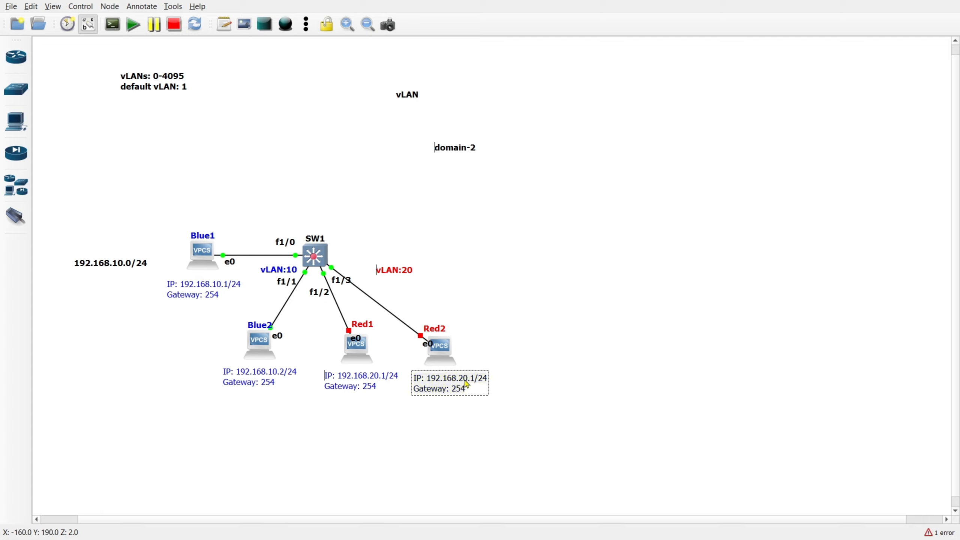
key(BackSpace)
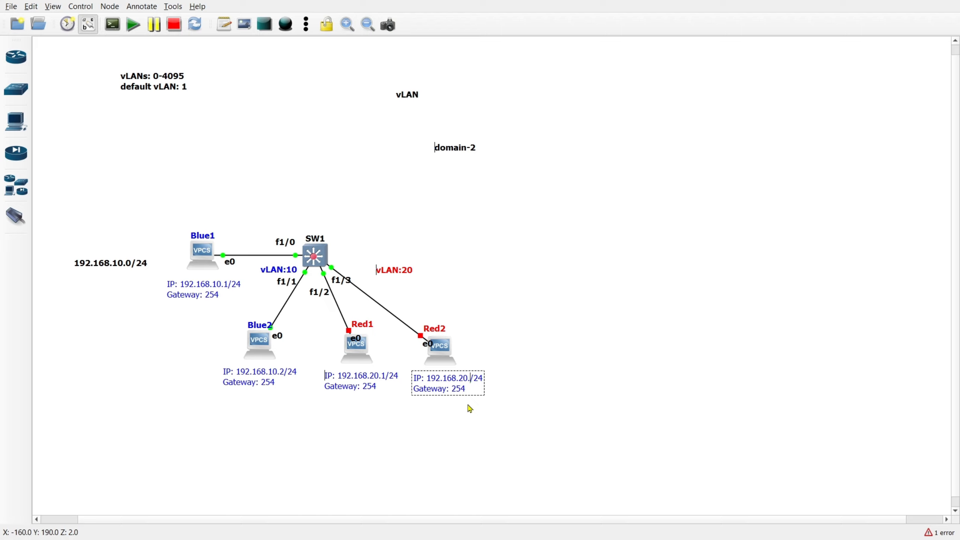
text(2)
click(462, 419)
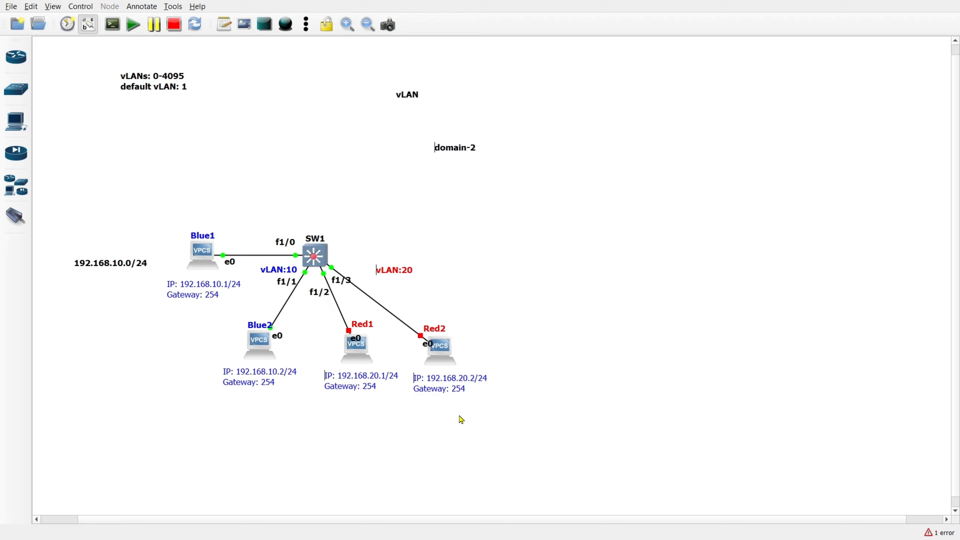
Color the Red1 and Red2 address notes red together and line up Red2's note level with Red1's.
click(375, 378)
ctrl+click(468, 387)
right_click(468, 387)
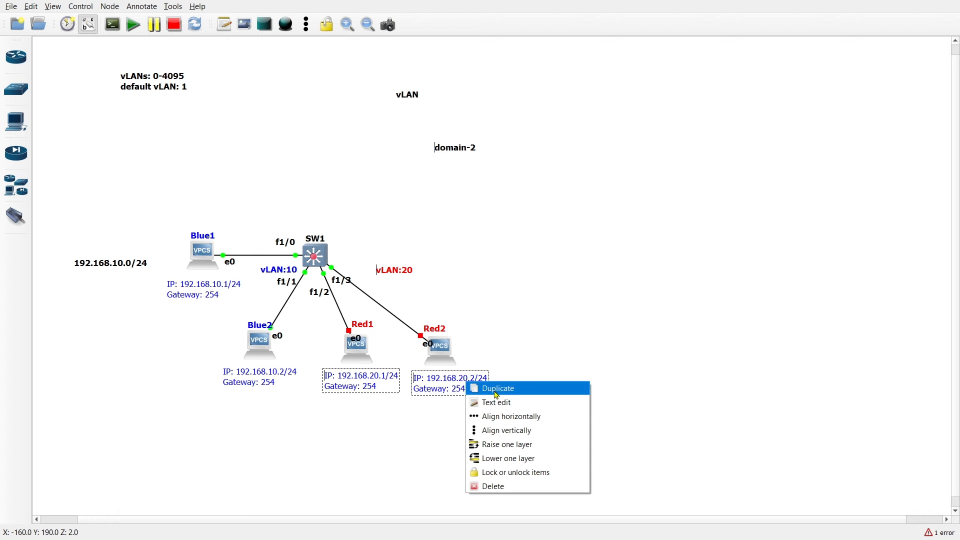
click(503, 403)
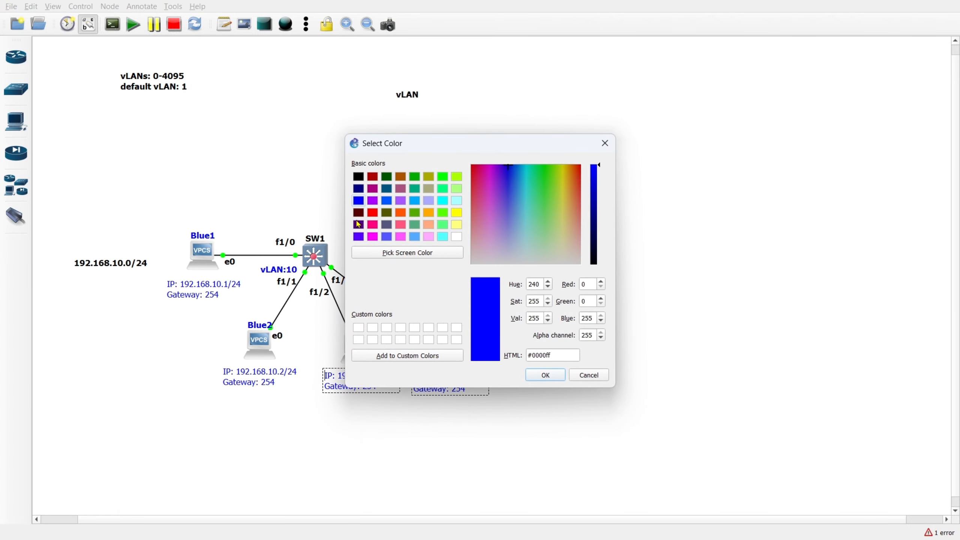
click(373, 214)
click(543, 374)
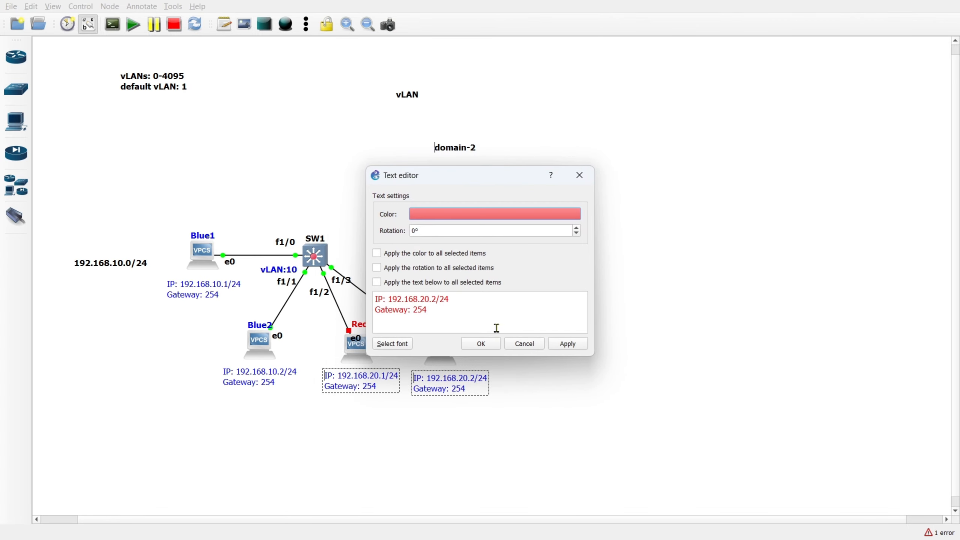
click(420, 255)
click(480, 345)
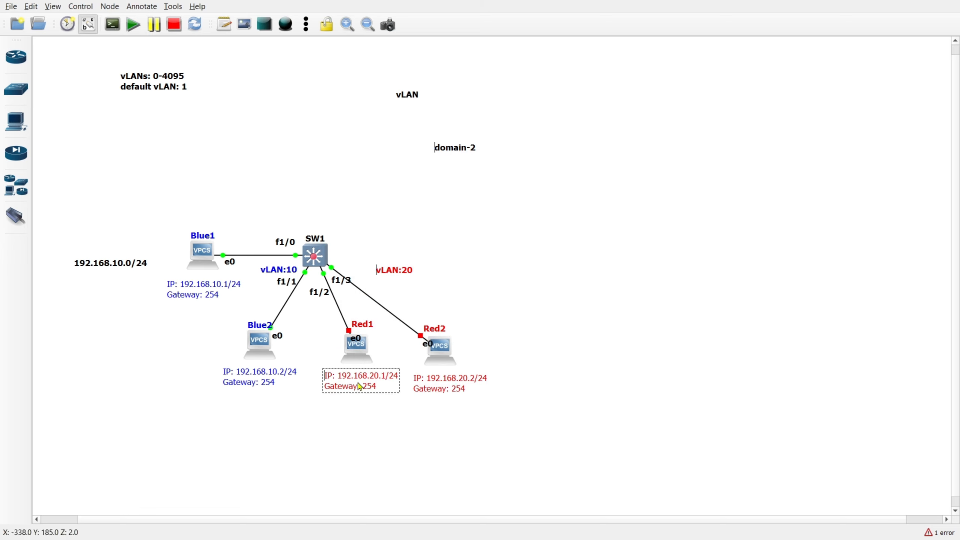
drag(440, 388, 441, 385)
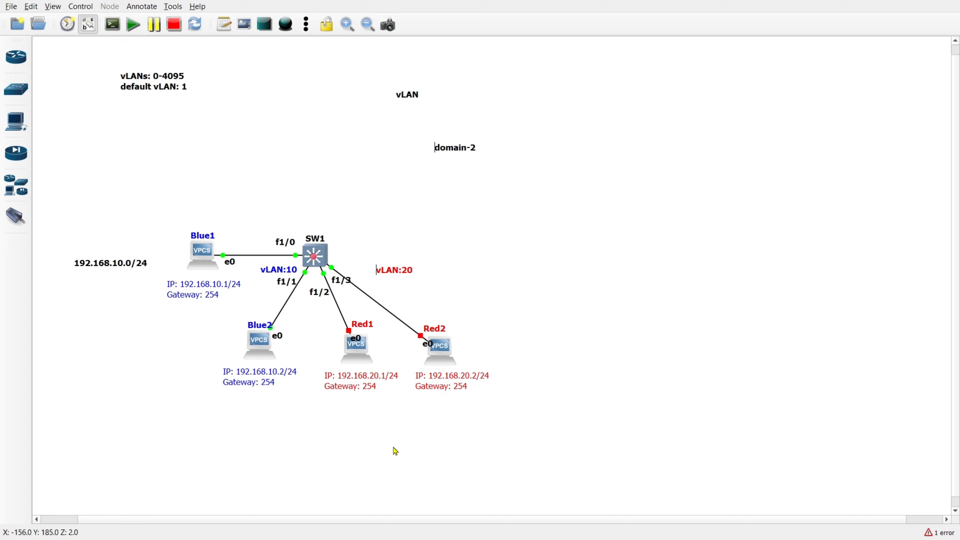
double_click(395, 270)
click(472, 278)
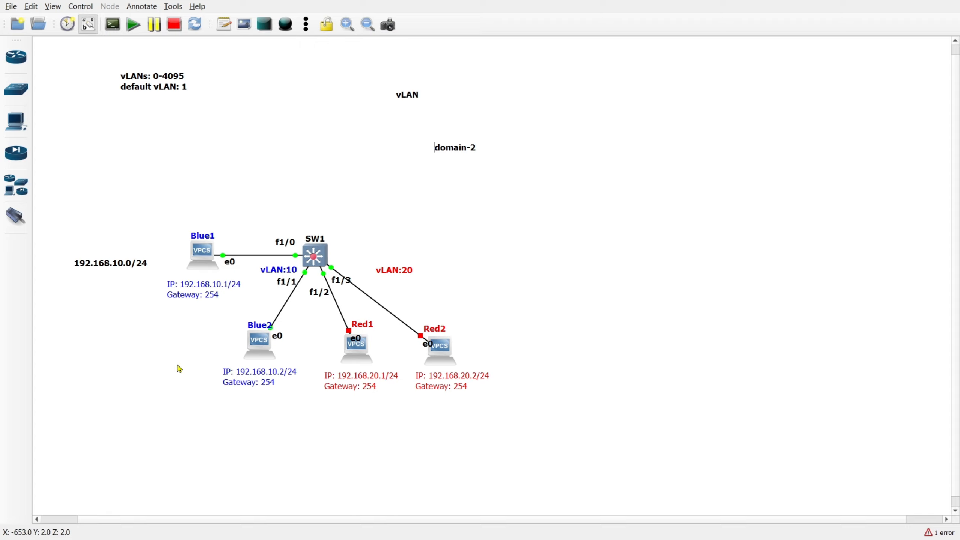
Delete the leftover 192.168.10.0/24, domain-2, vLAN and "vLANs: 0-4095 default vLAN: 1" notes from the canvas.
right_click(133, 255)
click(153, 339)
right_click(462, 146)
click(478, 225)
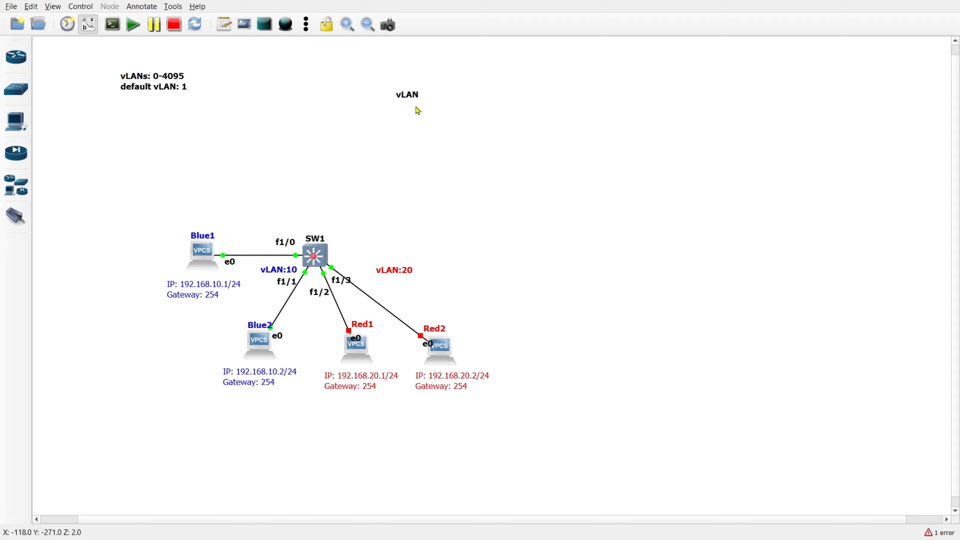
drag(407, 95, 175, 122)
right_click(175, 122)
click(196, 205)
drag(153, 81, 109, 121)
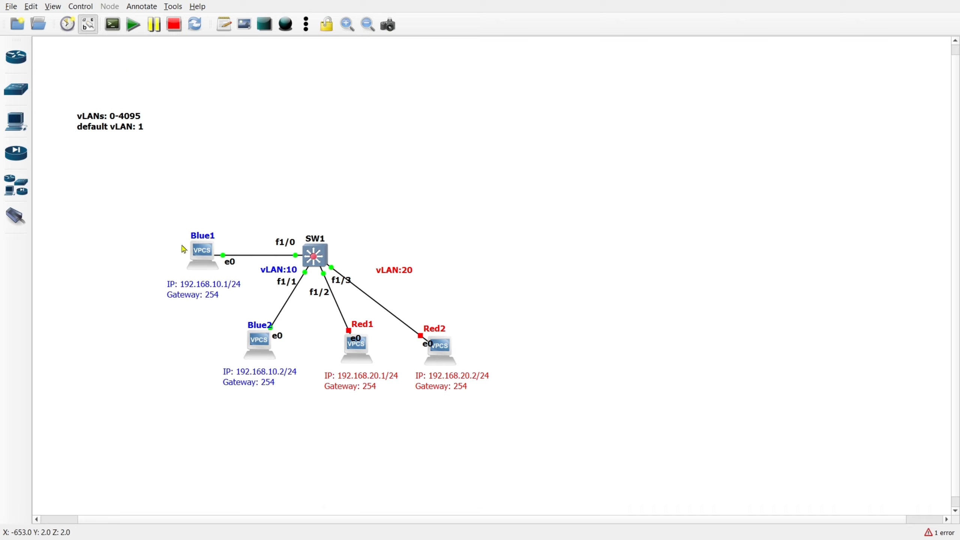
right_click(115, 123)
click(136, 206)
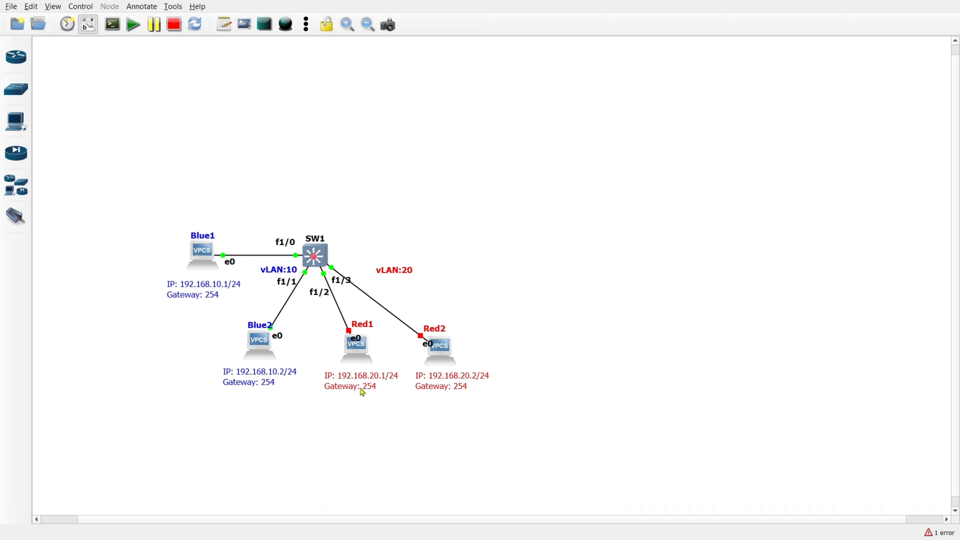
Start the Red1 and Red2 nodes together.
drag(319, 348, 495, 362)
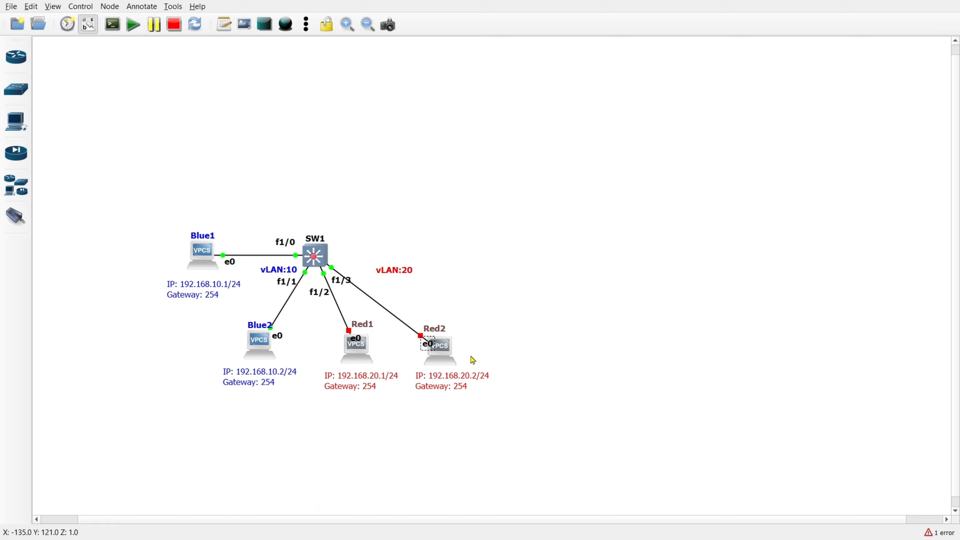
right_click(452, 356)
click(478, 50)
click(553, 247)
In Red1's console, assign IP 192.168.20.1/24 with gateway 192.168.20.254 and save the configuration.
double_click(353, 355)
drag(307, 144, 675, 157)
text(ip a)
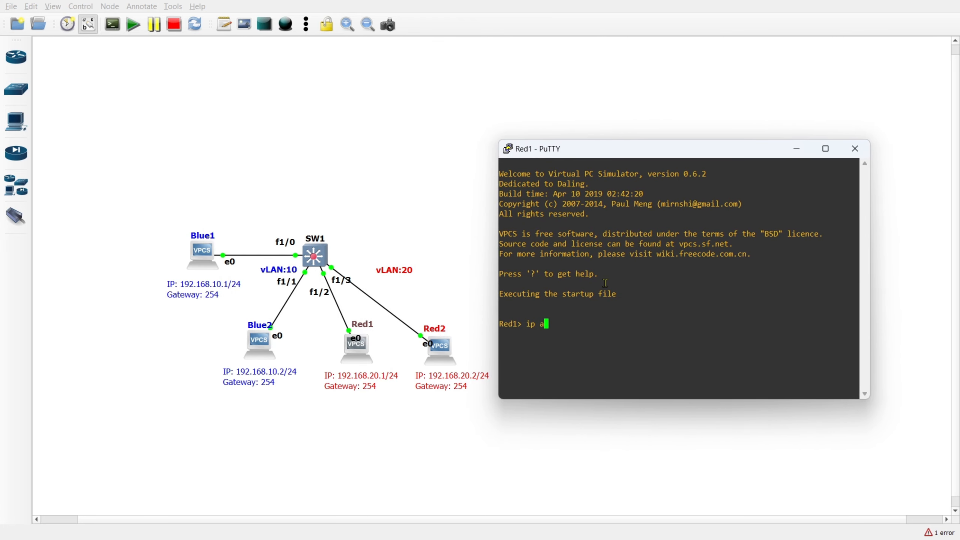
key(BackSpace)
text(192.168.20.1/24 192.168.20.254)
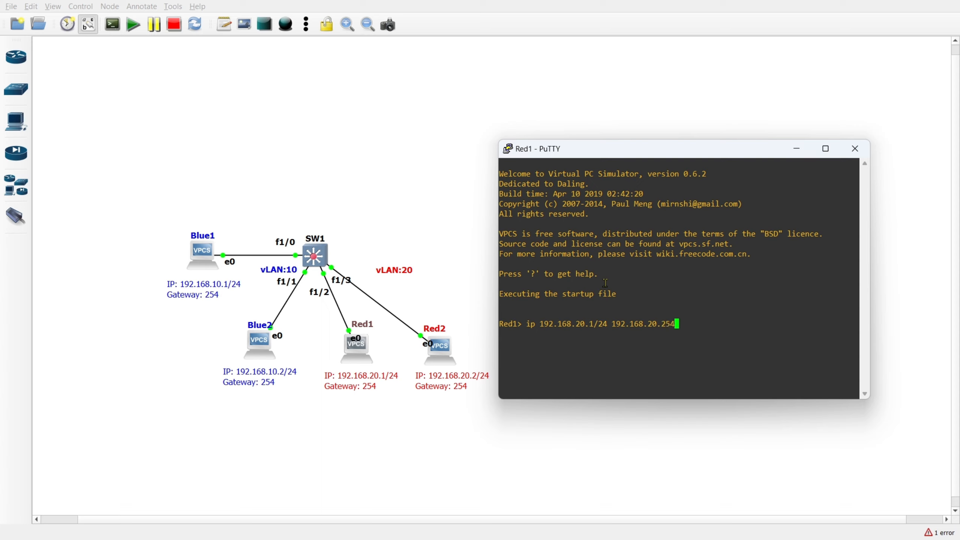
key(Return)
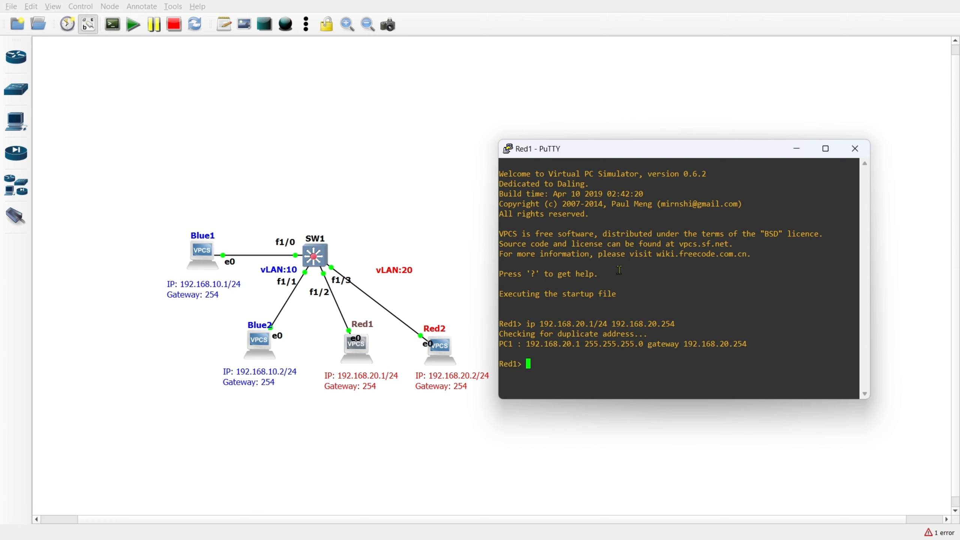
text(save)
key(Return)
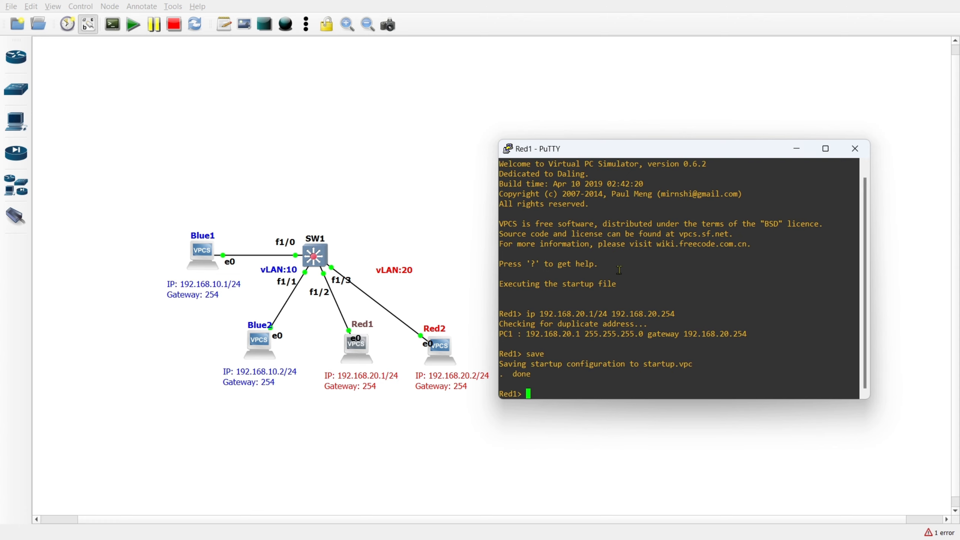
Open Red2's console beside the topology and try to assign IP 192.168.20.2/24 with gateway 192.268.20.254.
click(514, 438)
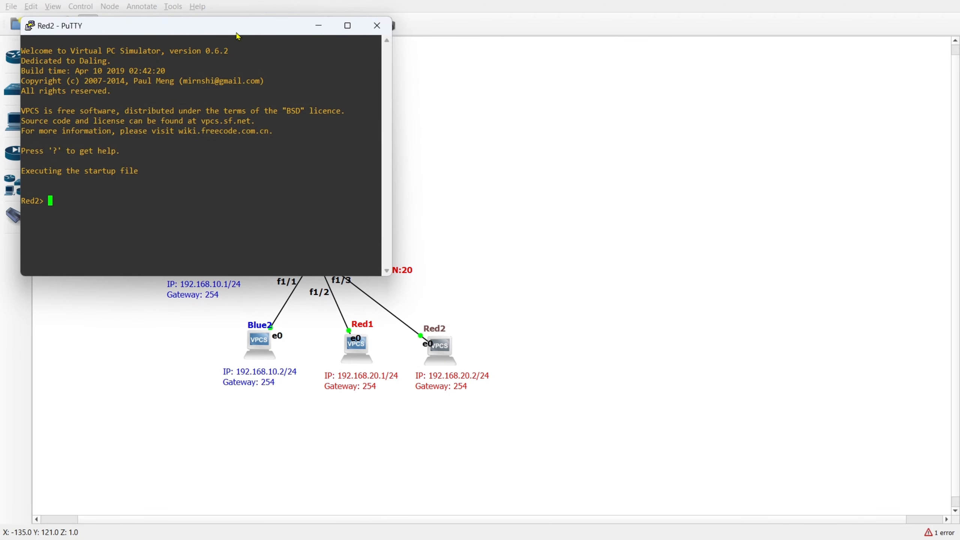
drag(238, 36, 752, 159)
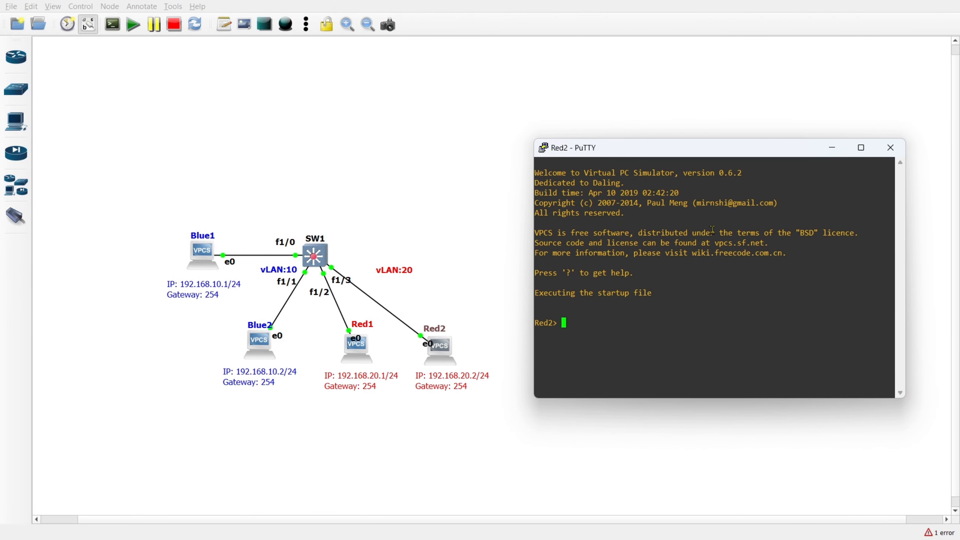
text(ip 192.168.20.2/24 192.268.20)
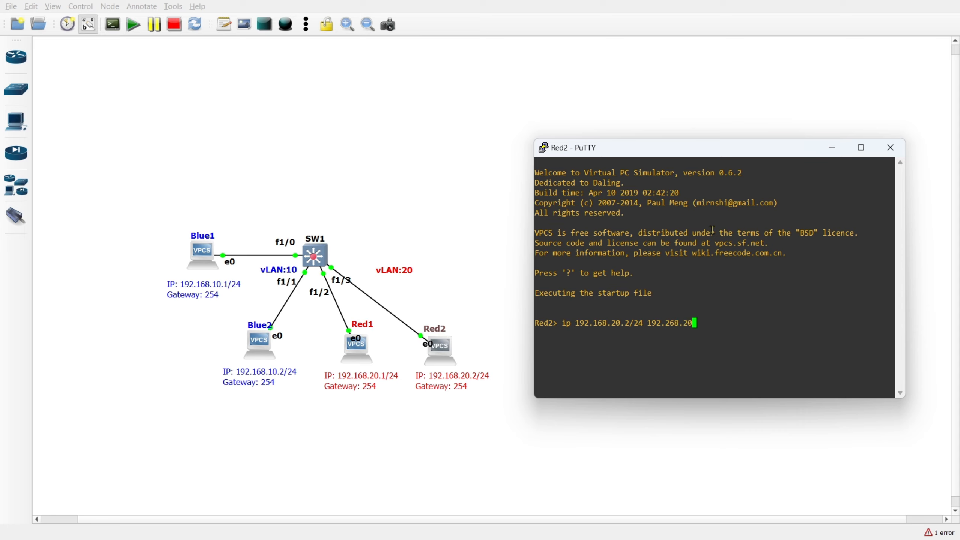
text(.254)
key(Return)
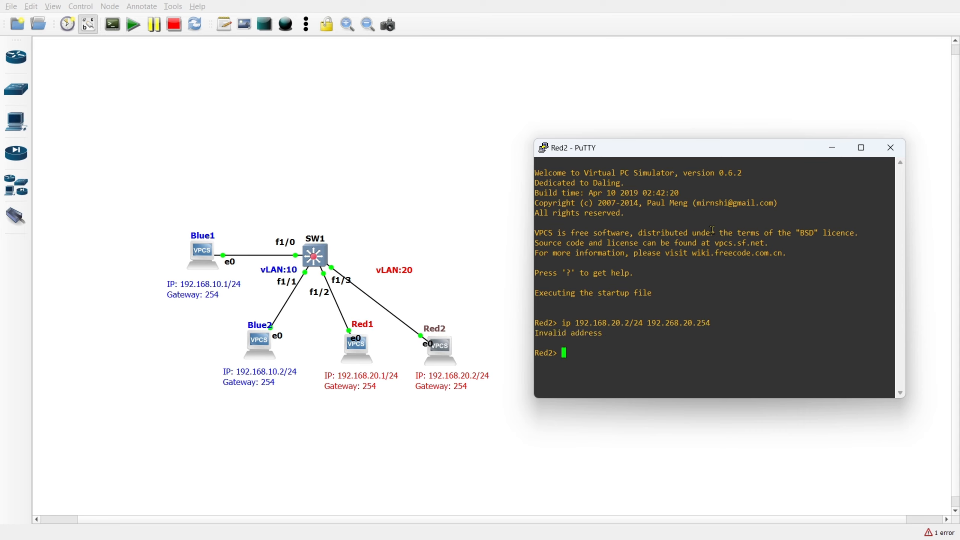
Reissue Red2's address command for 192.168.20.2/24 with the gateway corrected to 192.168.20.254, and save the configuration.
key(Up)
key(Left)
key(Left)
key(Left)
key(Left)
key(Left)
key(Left)
key(Left)
key(Left)
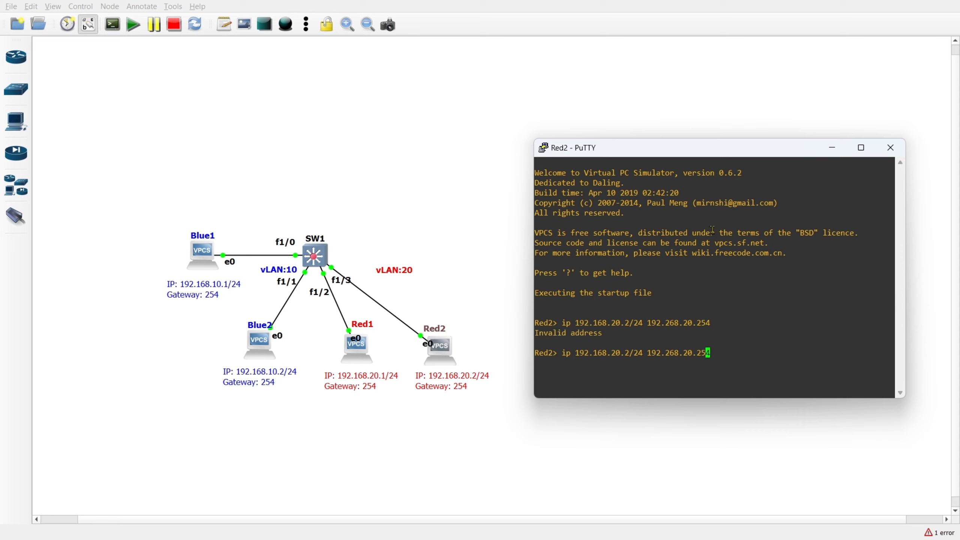
key(Right)
key(Left)
key(Left)
key(BackSpace)
text(1)
key(Return)
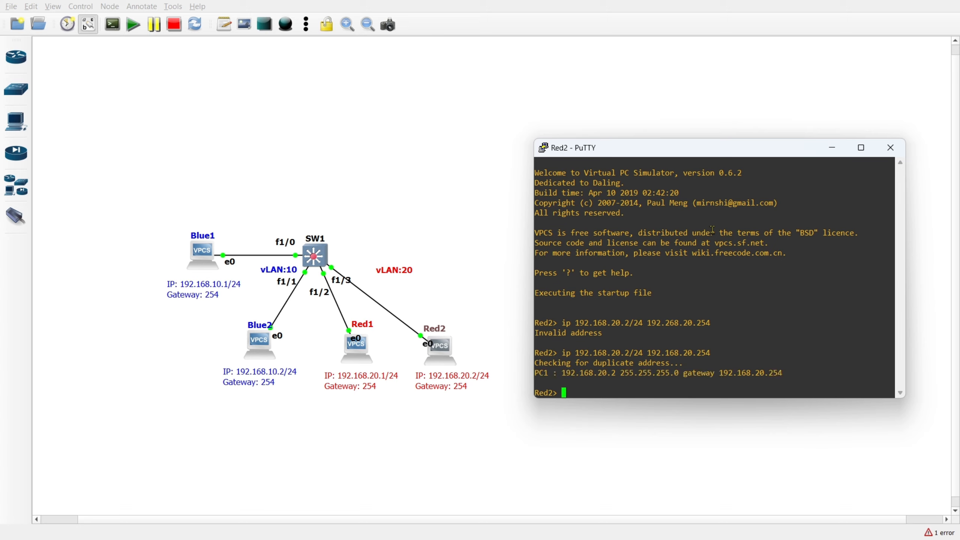
text(save)
key(Return)
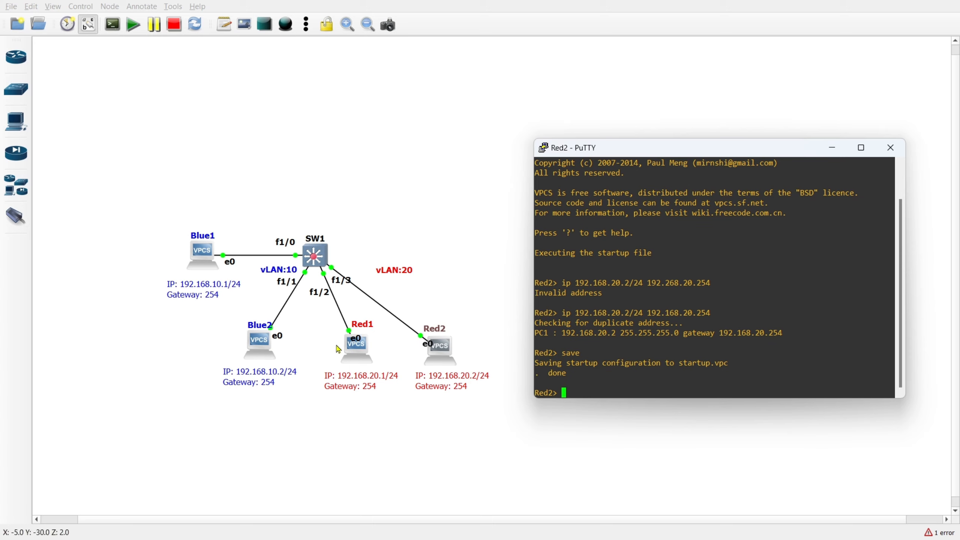
Ping Red1 at 192.168.20.1 from Red2's console, correcting the mistyped address.
text(ping 192)
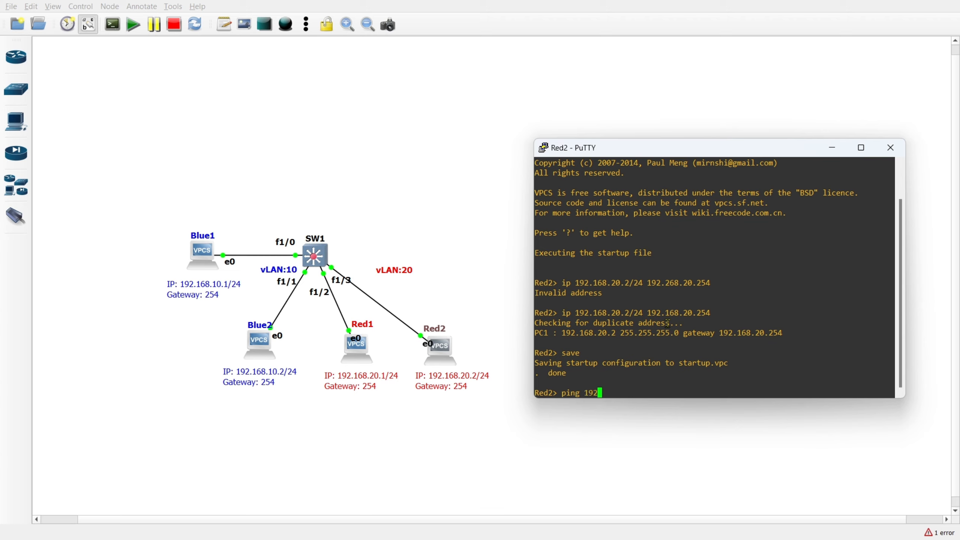
text(.168..20.1)
key(Return)
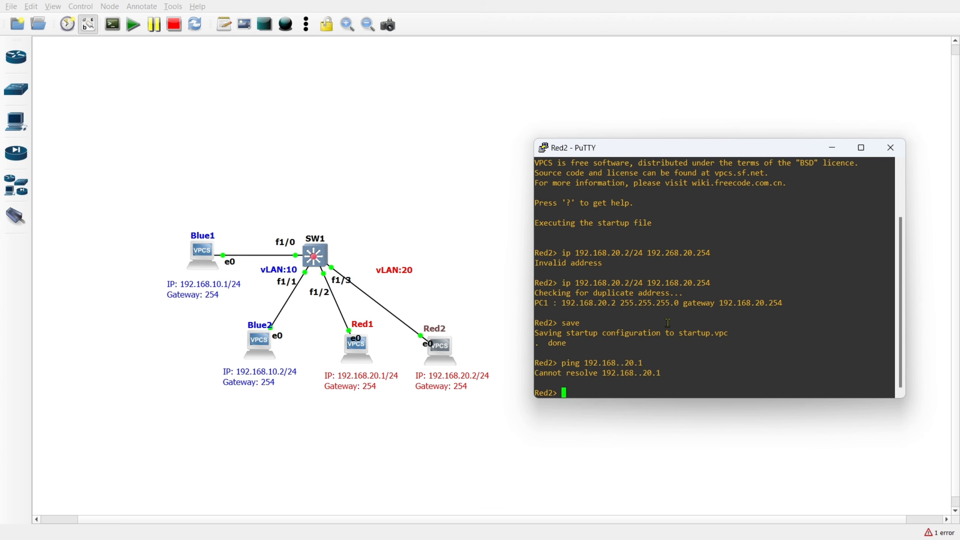
key(Up)
key(Left)
key(Left)
key(Left)
key(Left)
key(BackSpace)
key(Return)
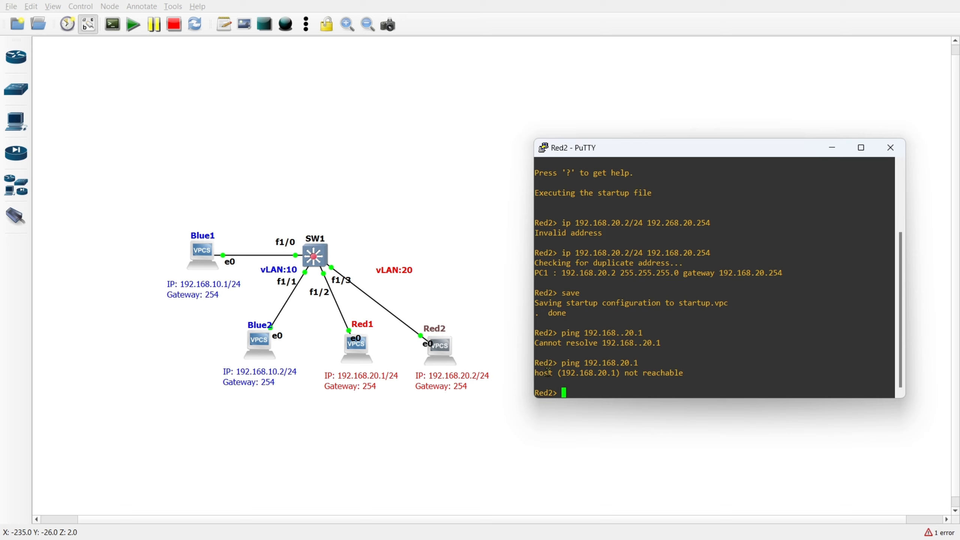
Highlight the ping reply in Red2's console and repeat the ping to 192.168.20.1.
drag(535, 373, 683, 376)
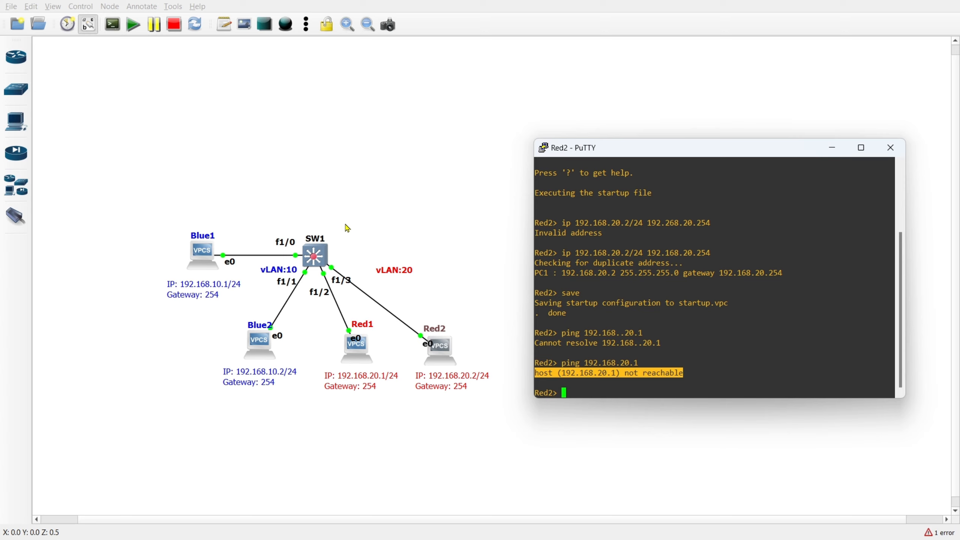
click(619, 377)
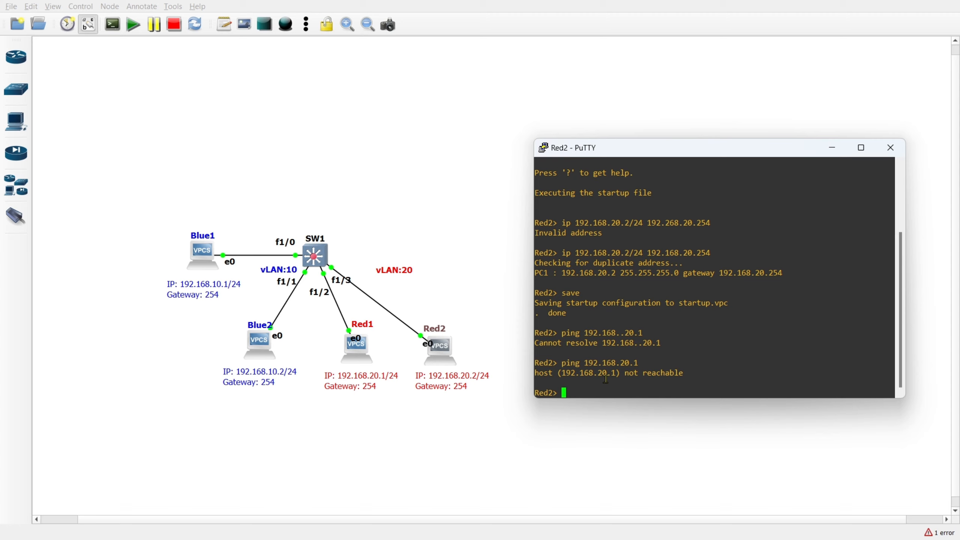
key(Up)
key(Return)
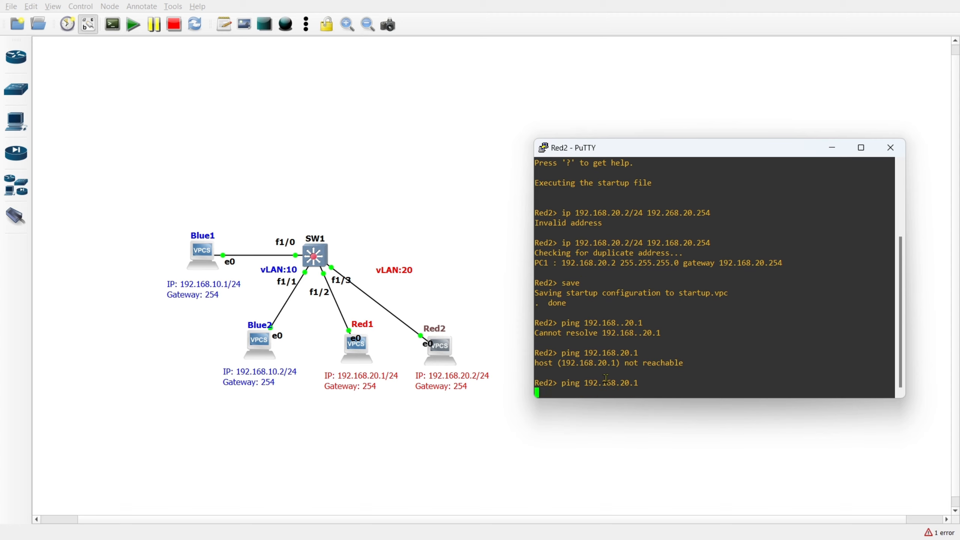
Open SW1's console beside the topology and list its interface summary with show ip int br.
click(420, 215)
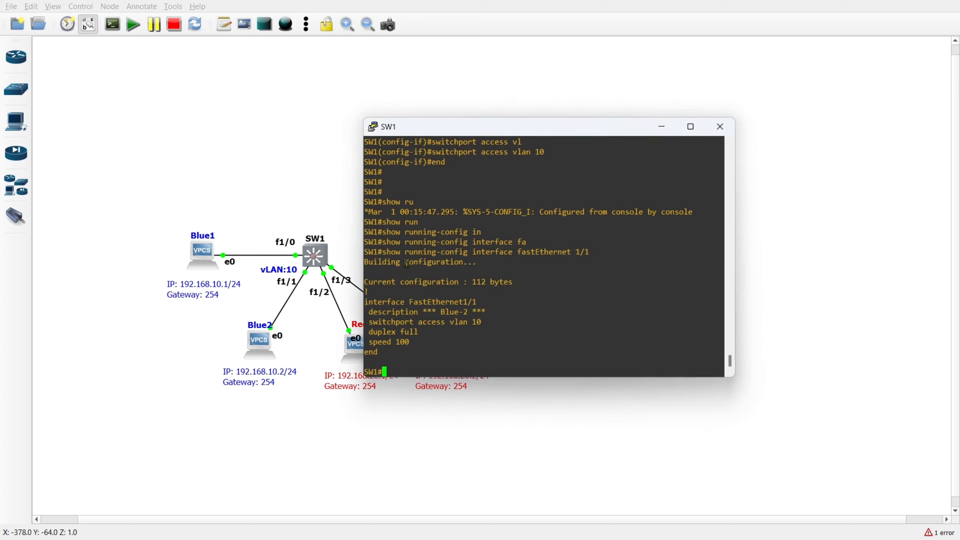
drag(506, 131, 641, 115)
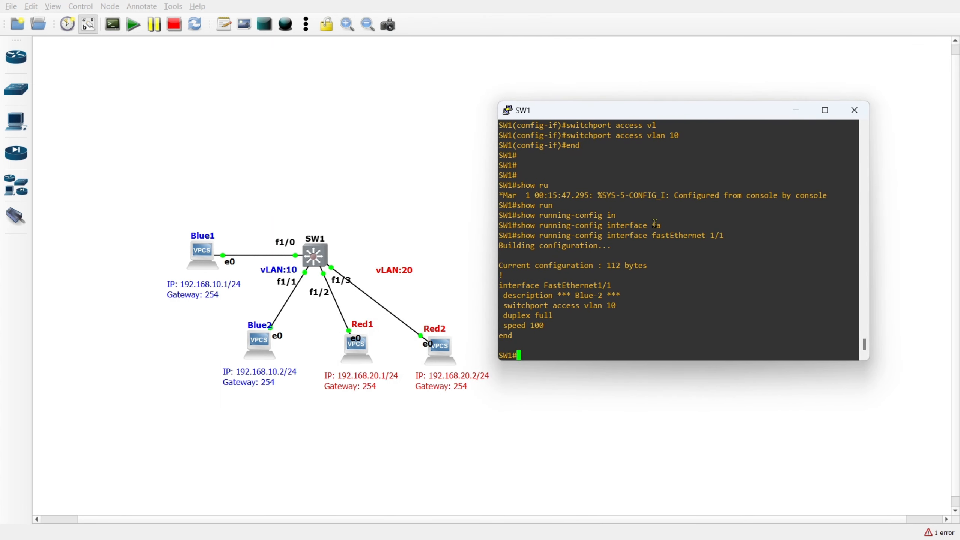
text(show ip int br)
key(Return)
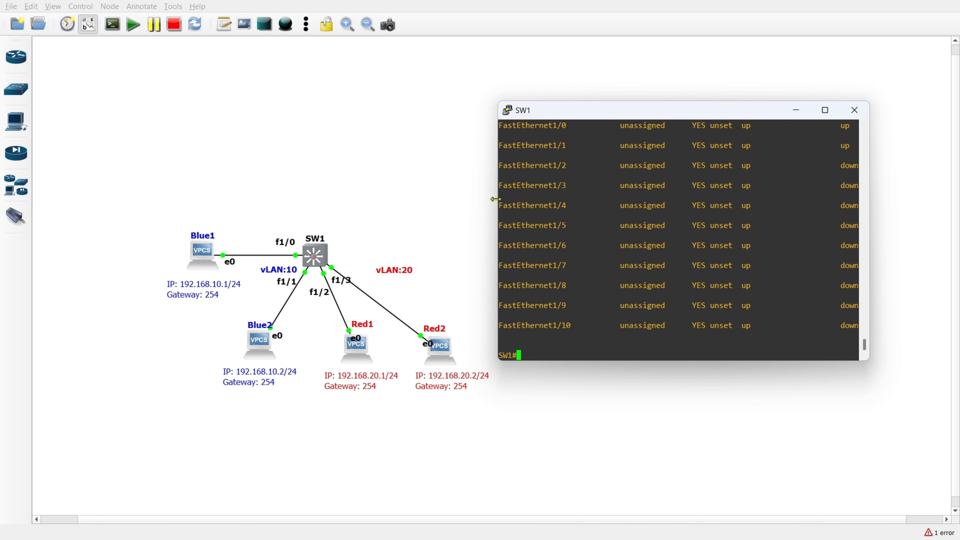
Widen SW1's console, rerun show ip int br and examine the FastEthernet1/2 and FastEthernet1/3 status rows.
drag(496, 199, 380, 194)
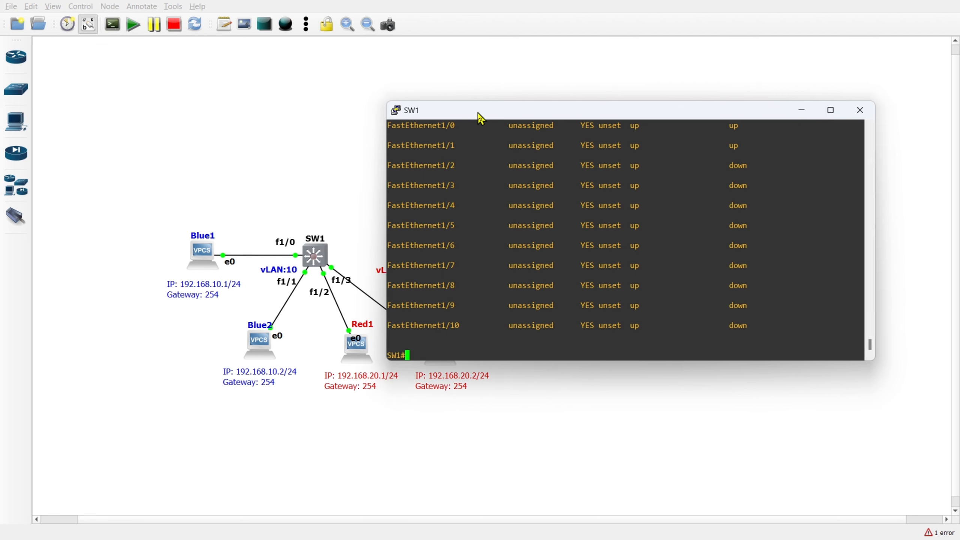
drag(480, 119, 544, 135)
text(show )
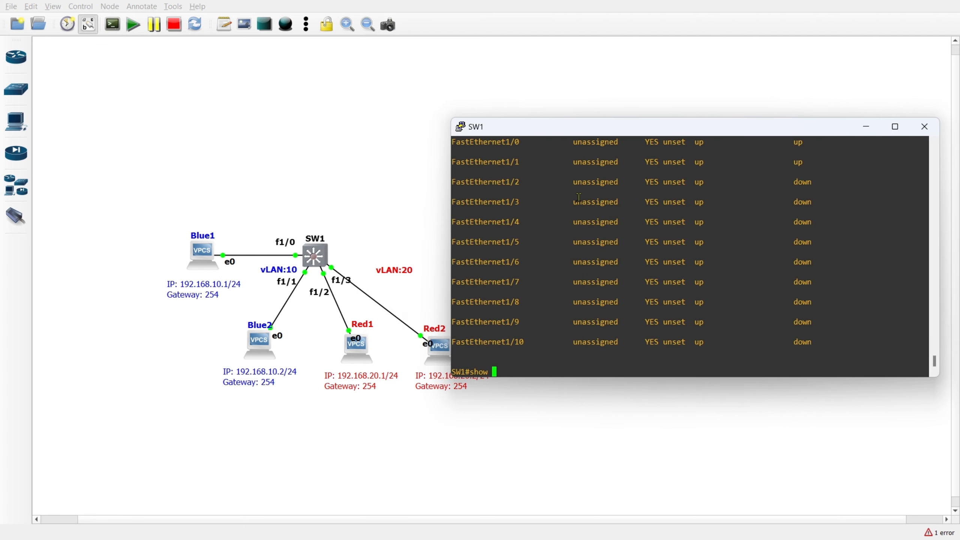
text(ip int br)
key(Return)
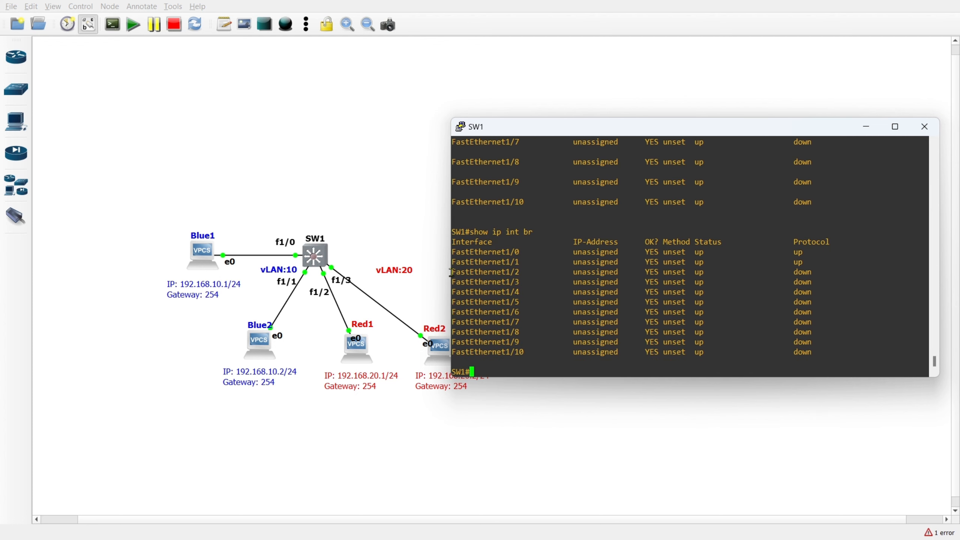
drag(451, 272, 827, 281)
Save SW1's running configuration with the write command and minimize its console.
text(wr)
key(Return)
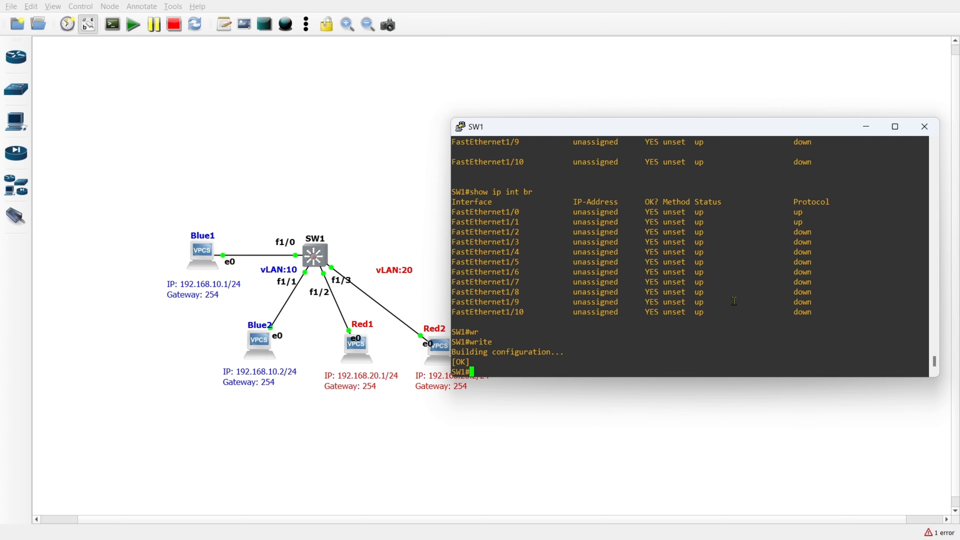
click(866, 127)
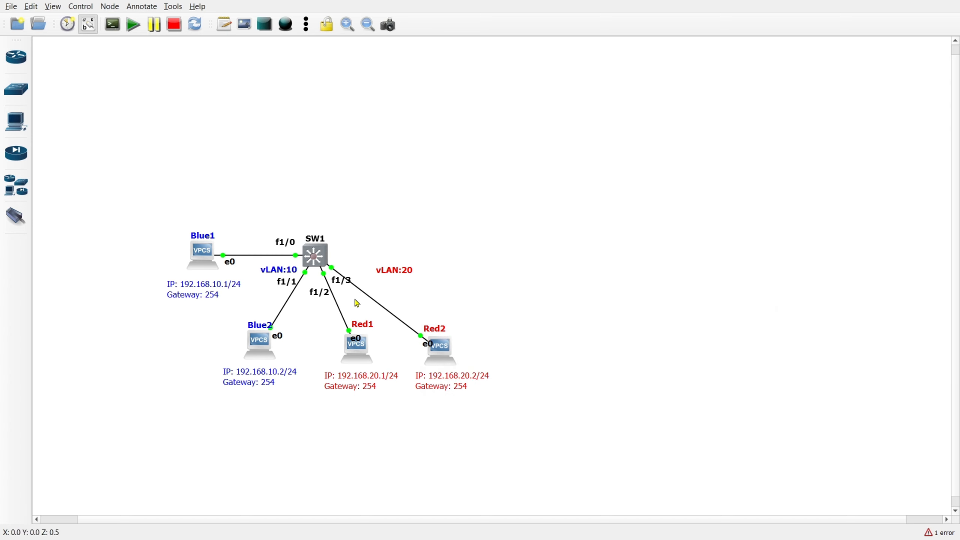
Stop the SW1 switch and start it again.
right_click(308, 258)
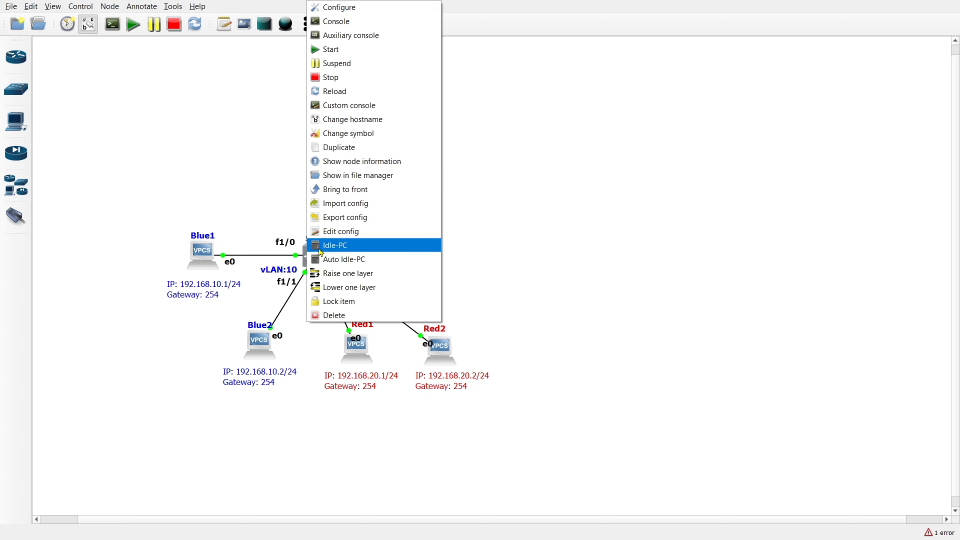
click(348, 81)
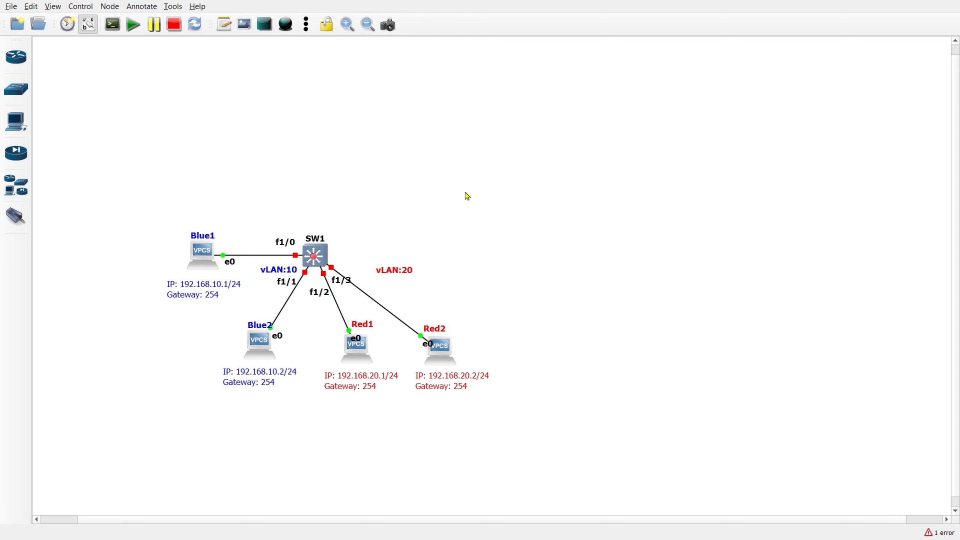
right_click(317, 258)
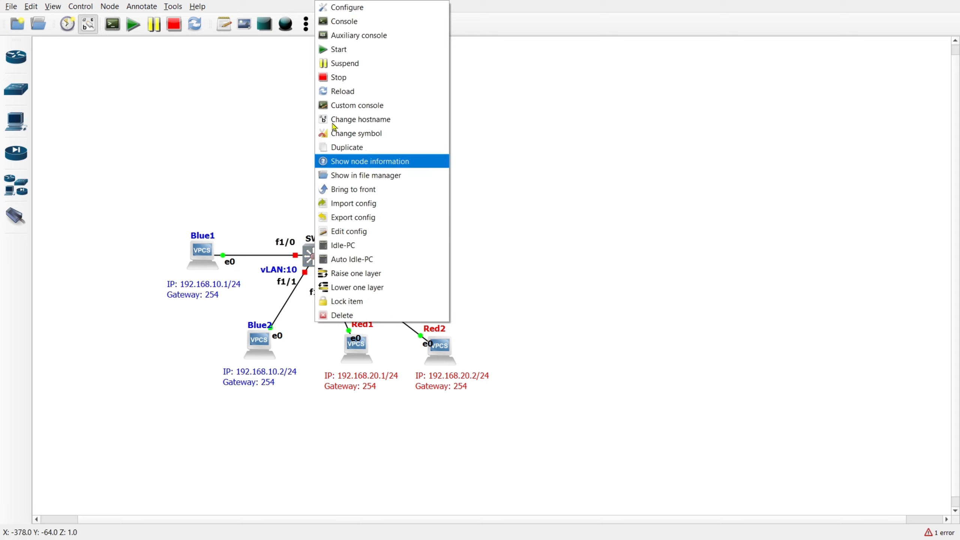
click(349, 50)
click(483, 222)
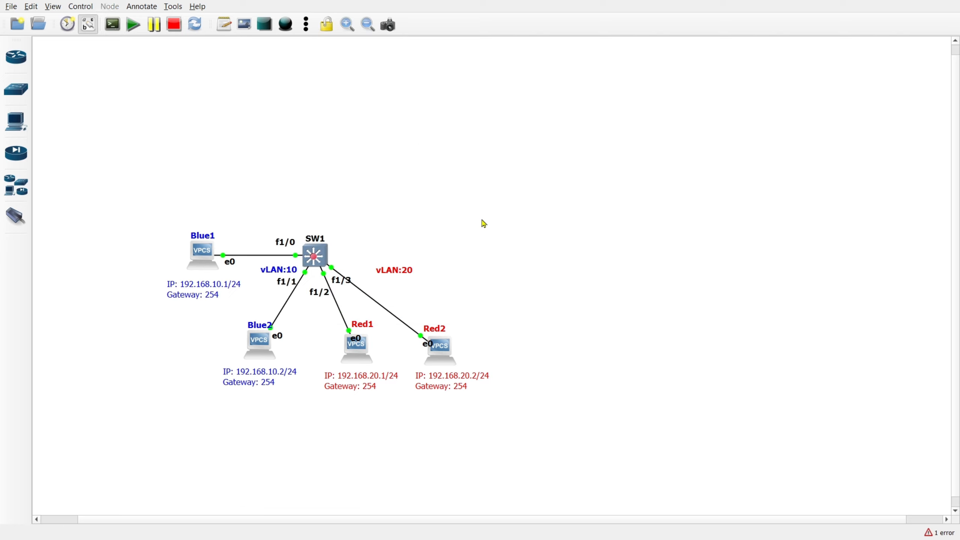
Open SW1's console, place it beside the topology, widen it and bring up the SW1# prompt.
double_click(321, 263)
drag(240, 47, 666, 61)
drag(837, 171, 896, 170)
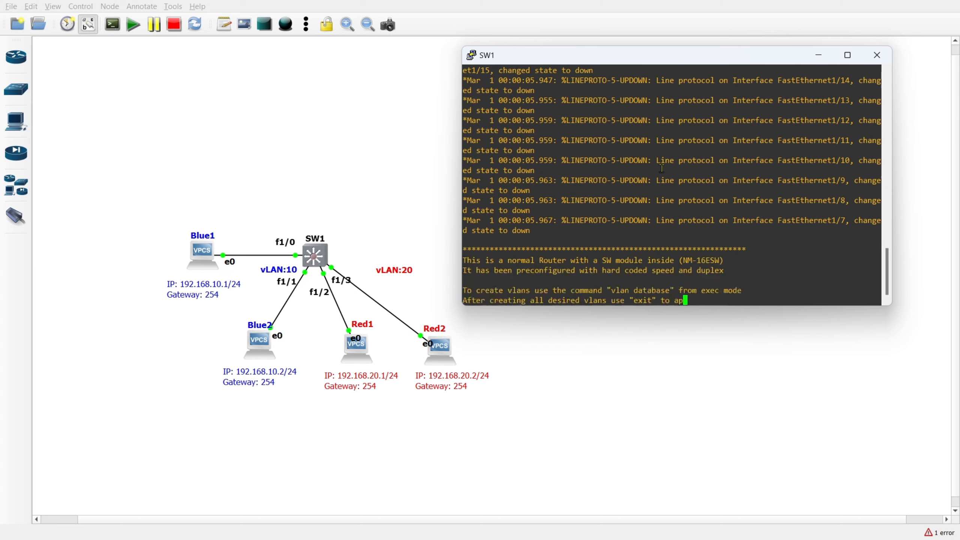
key(Return)
key(Return)
key(Return)
key(Return)
key(Return)
key(Return)
key(Return)
key(Return)
key(Return)
key(Return)
key(Return)
key(Return)
key(Return)
key(Return)
key(Return)
key(Return)
key(Return)
key(Return)
key(Return)
key(Return)
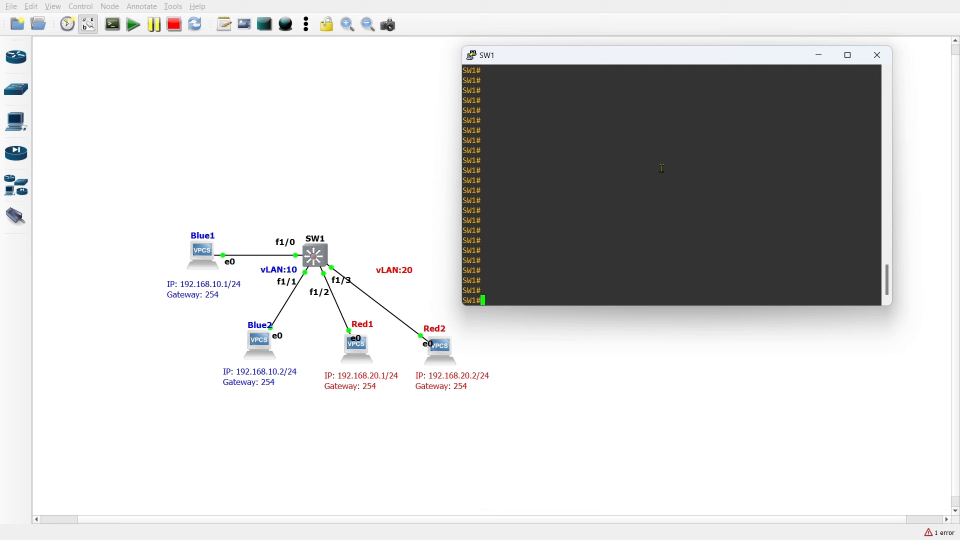
List SW1's interfaces with show ip int br, highlight the FastEthernet1/0 to 1/3 rows, and minimize the console.
text(show ip int br)
key(Return)
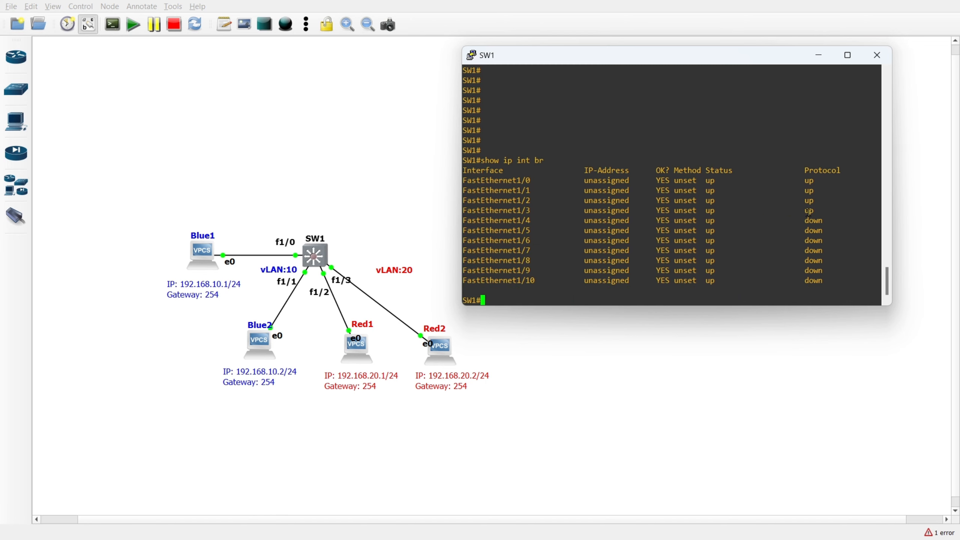
drag(808, 212, 431, 183)
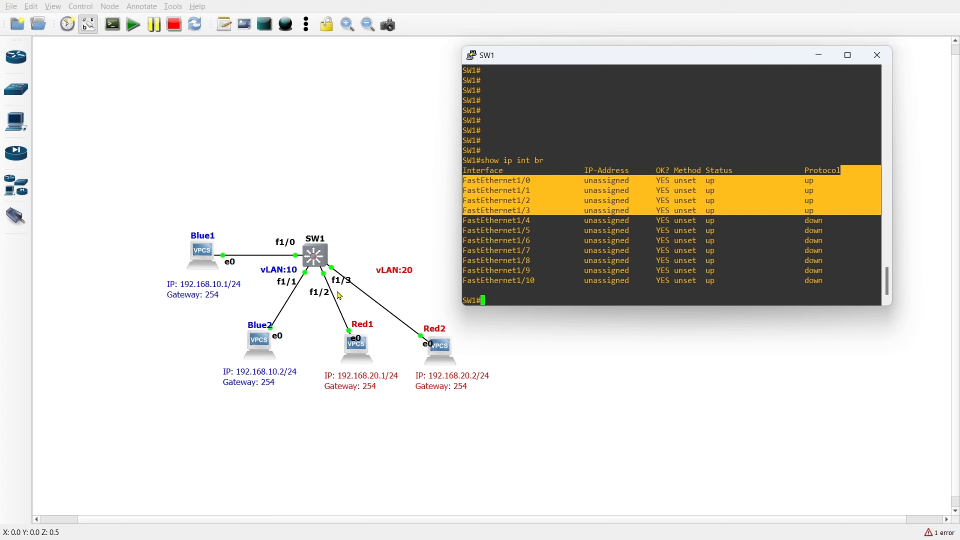
click(821, 58)
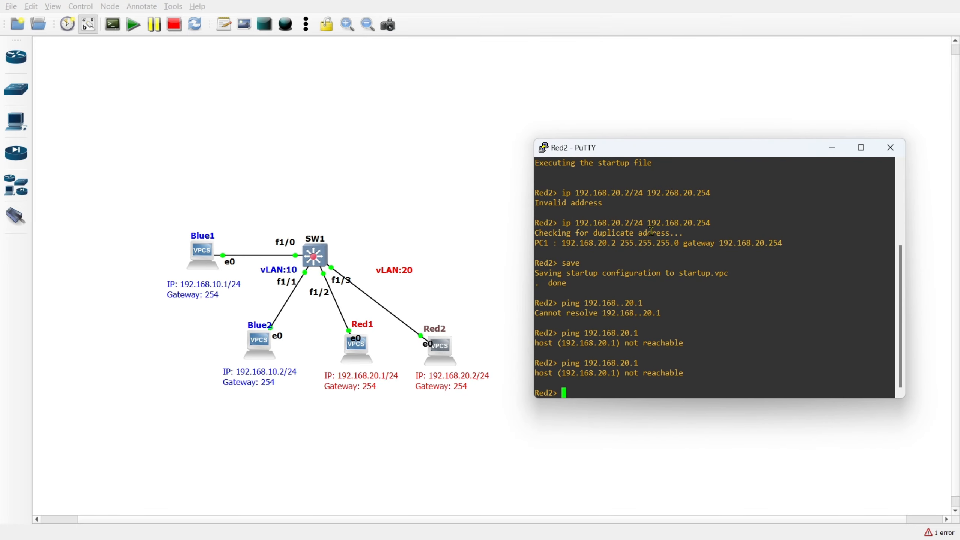
Repeat the ping to 192.168.20.1 from Red2's console and minimize it.
key(Up)
key(Return)
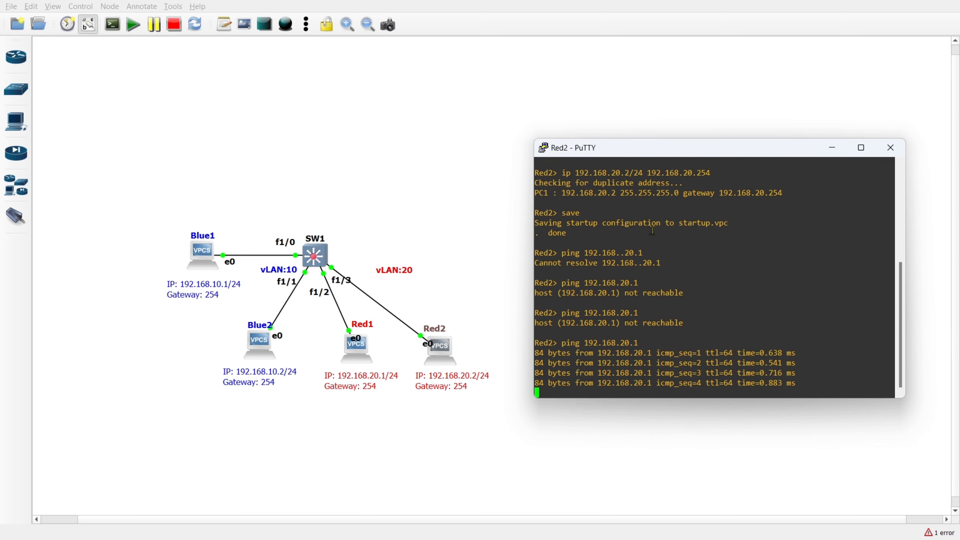
click(832, 148)
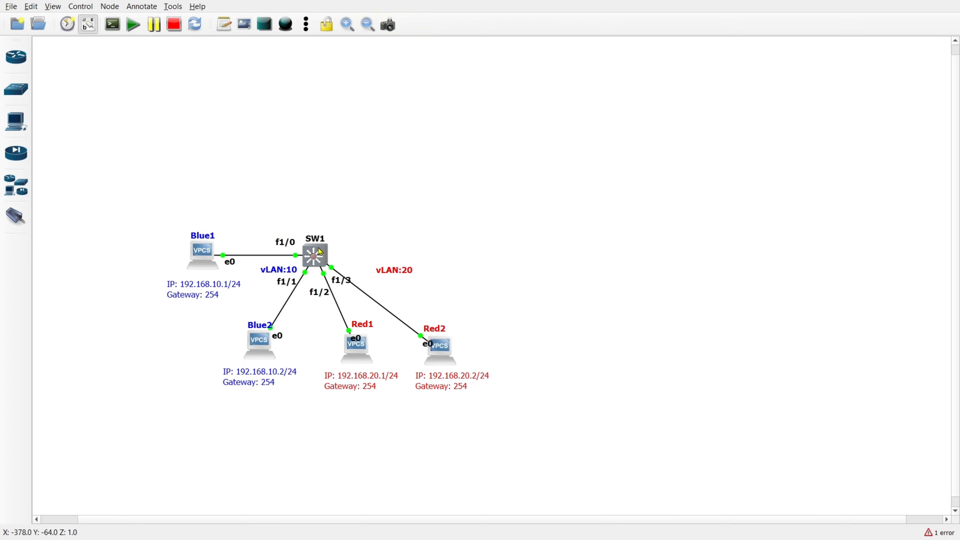
Reopen SW1's console, enter the VLAN database and create VLAN 20 with the name Red.
double_click(319, 253)
click(590, 142)
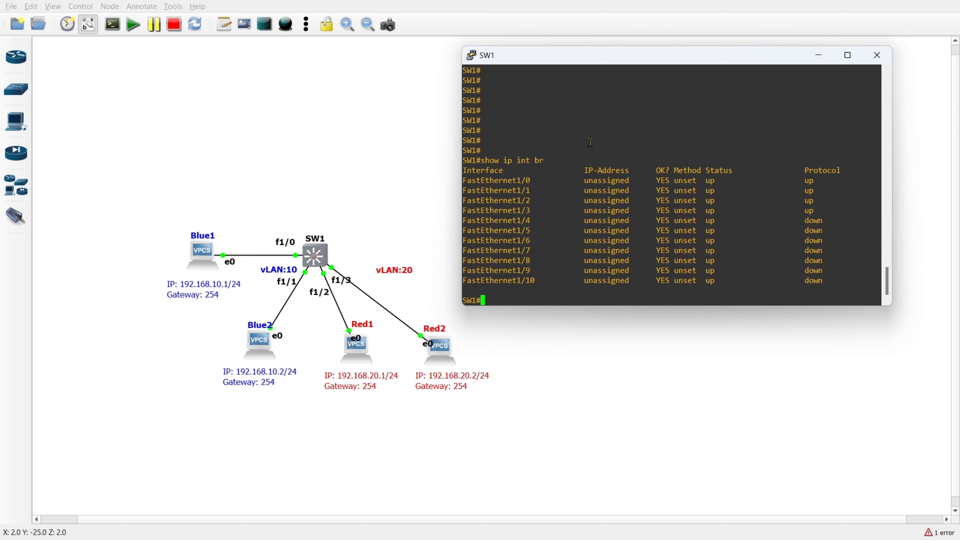
key(Return)
text(vlan dat)
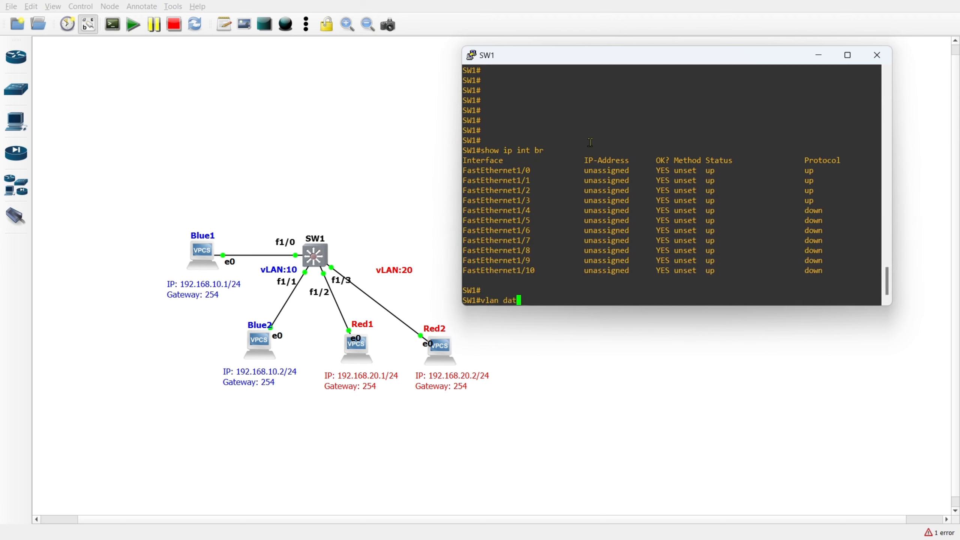
key(Tab)
key(Return)
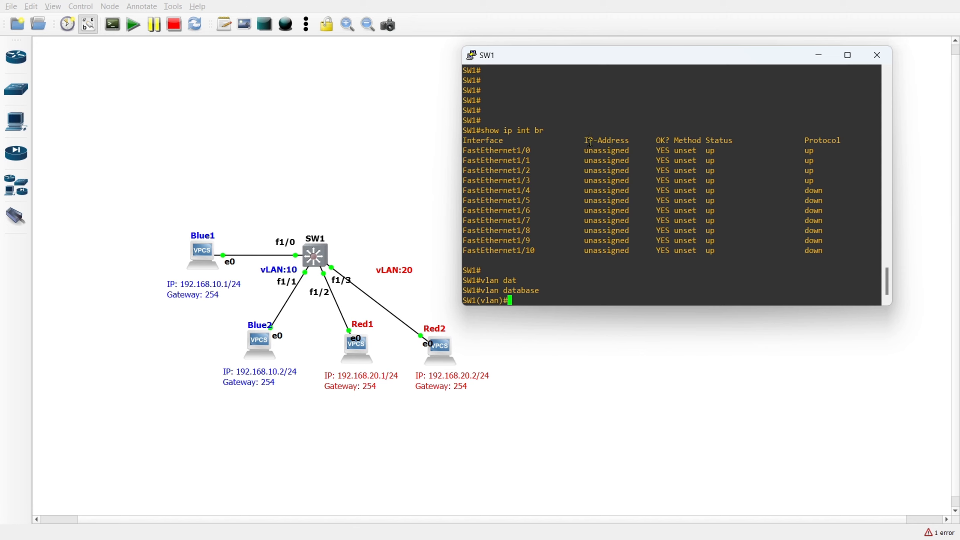
text(vlan 20 name Red)
key(Return)
Show the VLAN database, highlight the VLAN 20 entry and its name, and quit the listing.
text(show)
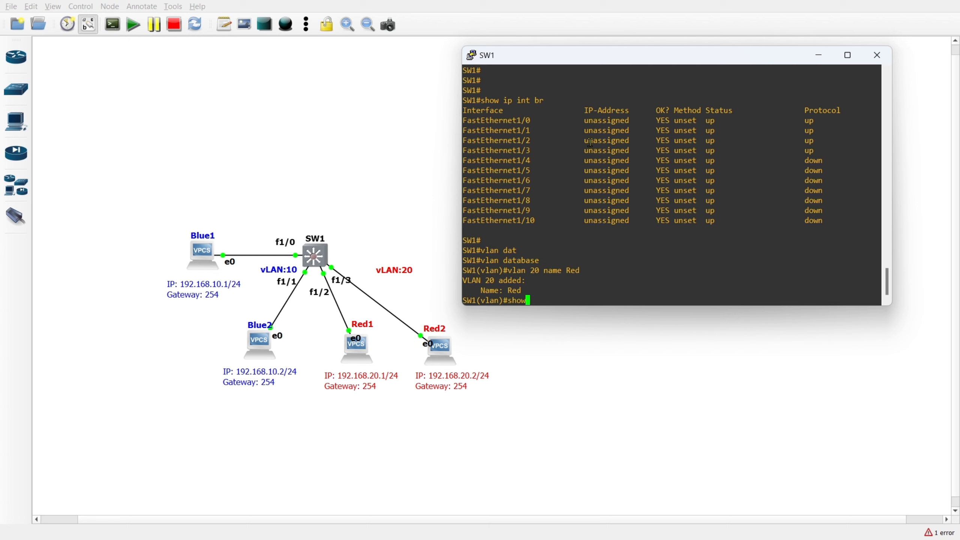
key(Return)
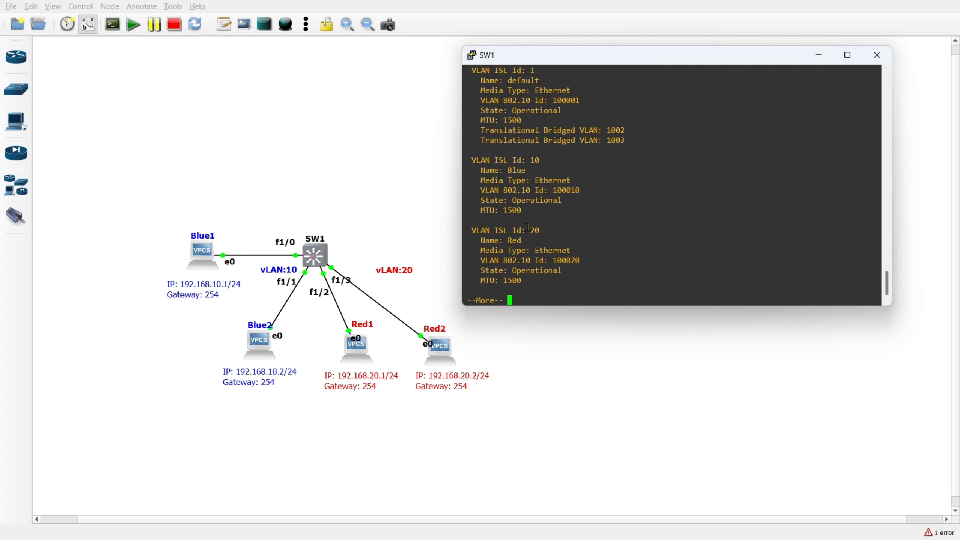
drag(468, 230, 555, 281)
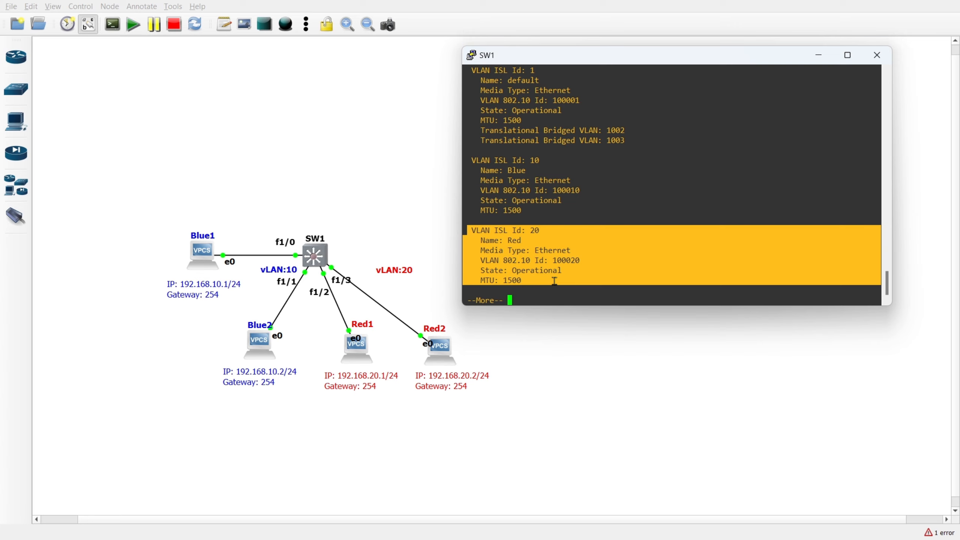
drag(481, 240, 535, 241)
click(524, 290)
text(q)
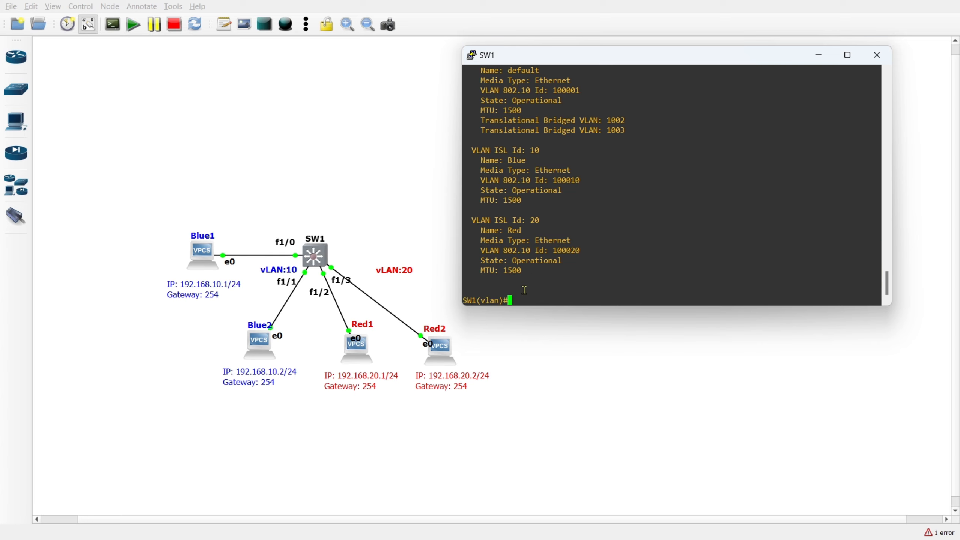
Exit the VLAN database, enter global configuration mode with conf t and begin an interface command.
text(exit)
key(Return)
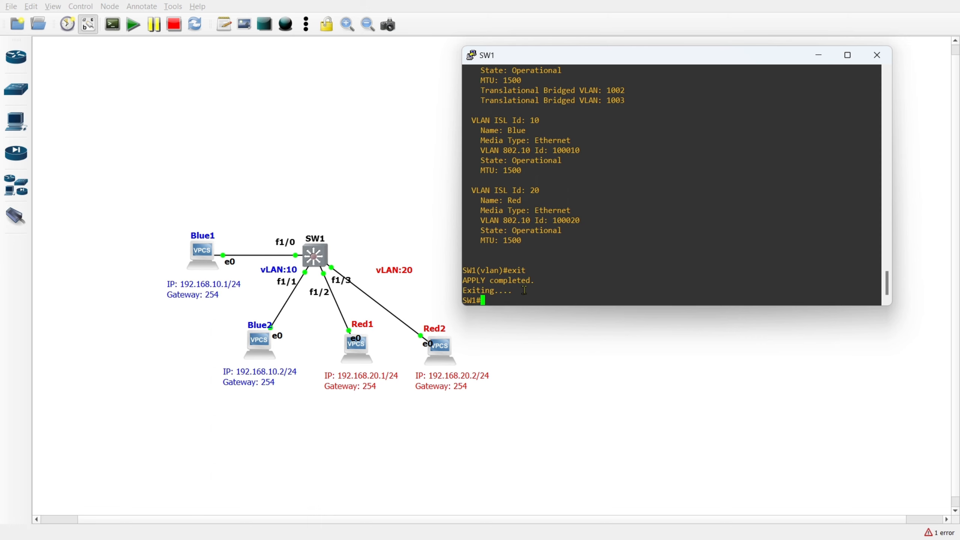
text(conf t)
key(Return)
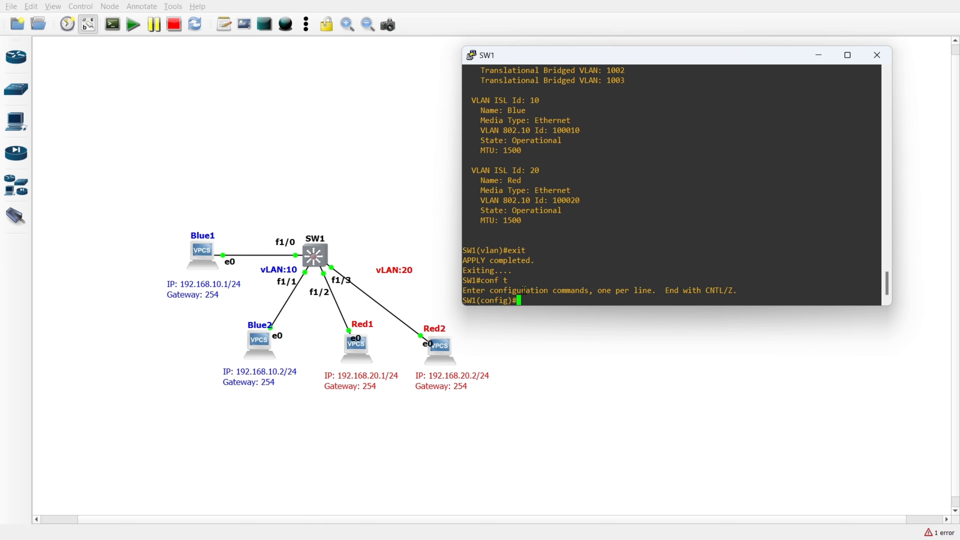
text(inter)
key(Tab)
text(fa)
key(Tab)
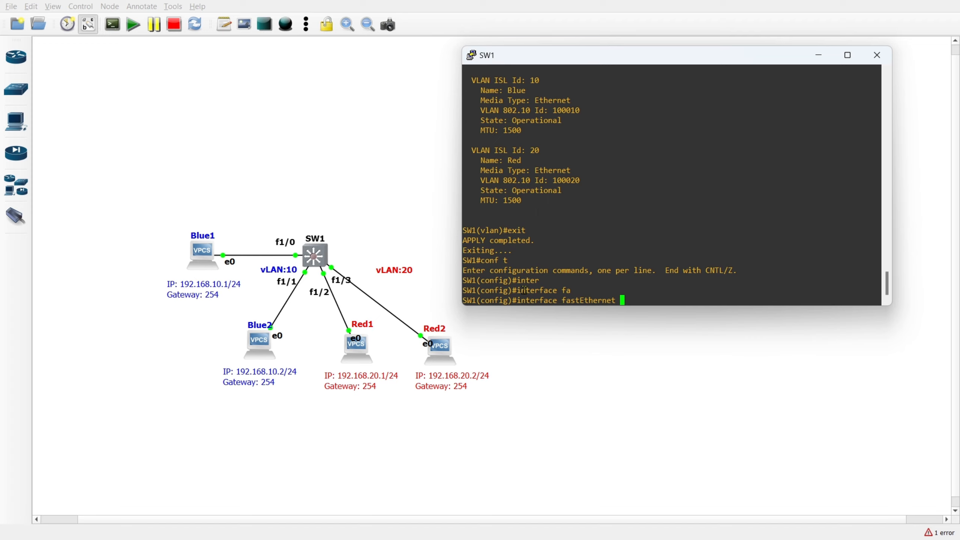
key(BackSpace)
key(BackSpace)
key(BackSpace)
key(BackSpace)
key(BackSpace)
key(BackSpace)
key(BackSpace)
key(BackSpace)
key(BackSpace)
key(BackSpace)
key(BackSpace)
key(BackSpace)
key(BackSpace)
key(BackSpace)
key(BackSpace)
key(BackSpace)
Select ports with interface range fastEthernet 1/2 - 3, checking the range syntax in the built-in help.
key(Tab)
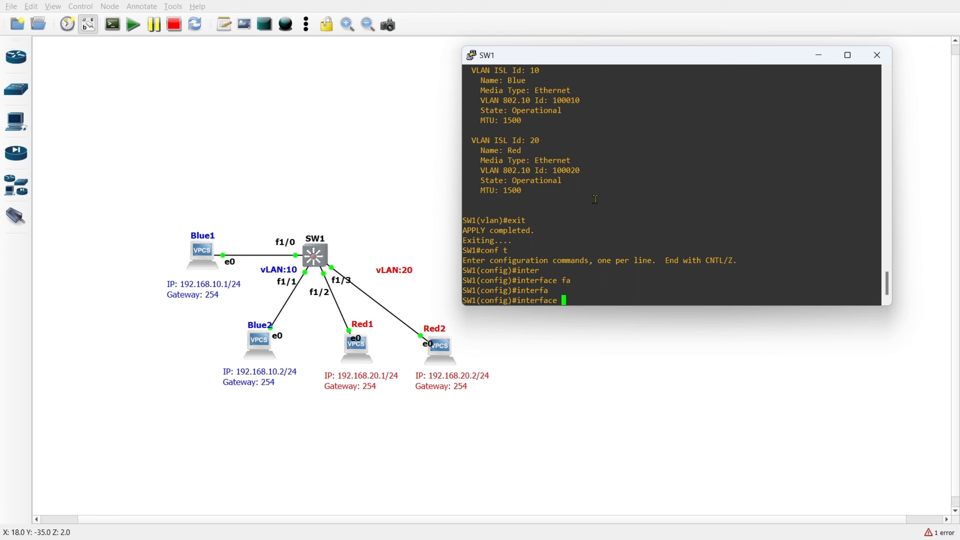
text(ran)
key(Tab)
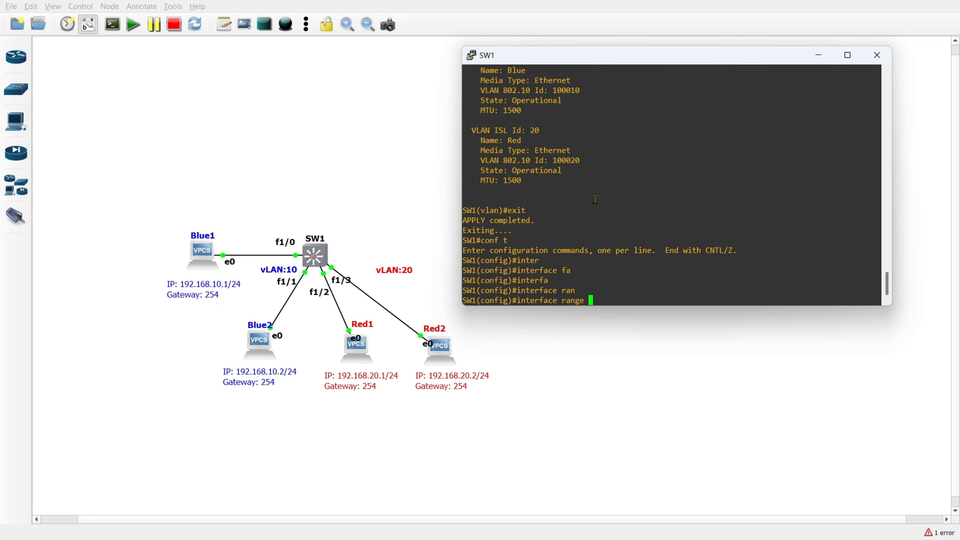
text(fa)
key(Tab)
text(1/2)
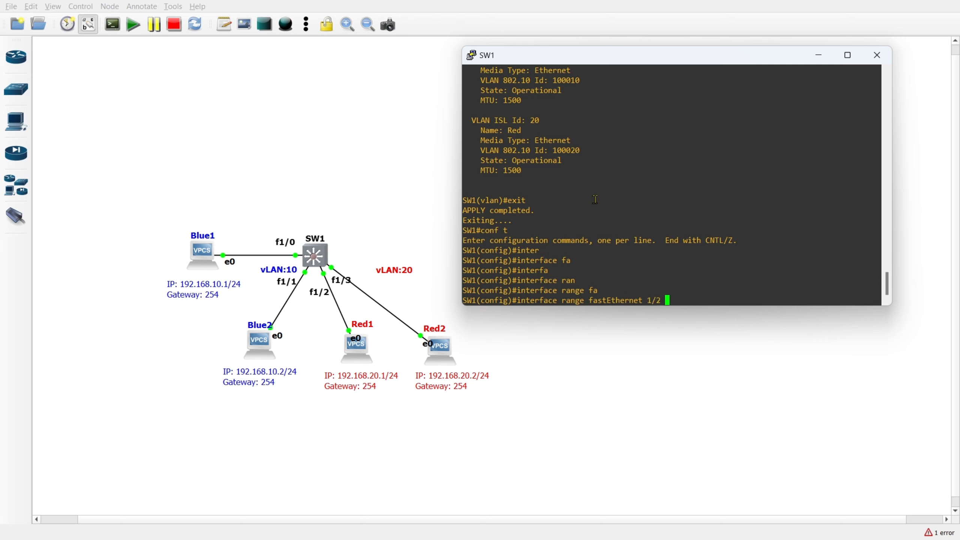
text( -)
key(BackSpace)
key(BackSpace)
text(?)
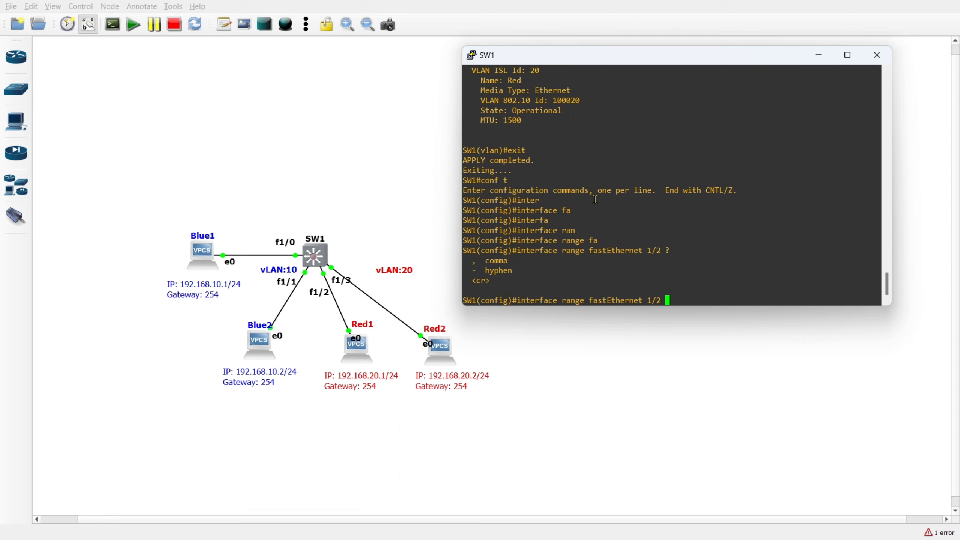
text(- ?)
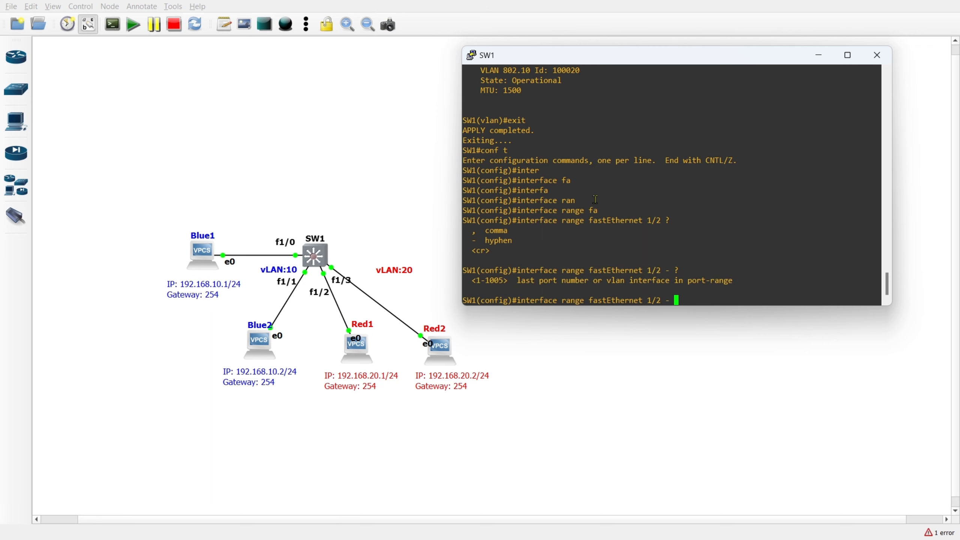
text(3)
key(Return)
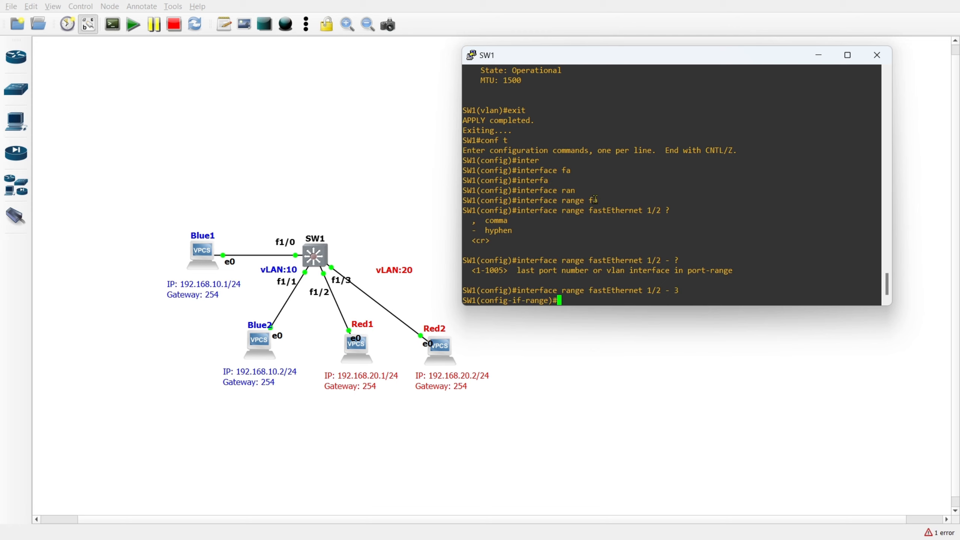
Highlight the config-if-range prompt and the port numbers in the interface range command.
drag(481, 300, 548, 300)
click(552, 299)
drag(643, 291, 676, 290)
click(680, 290)
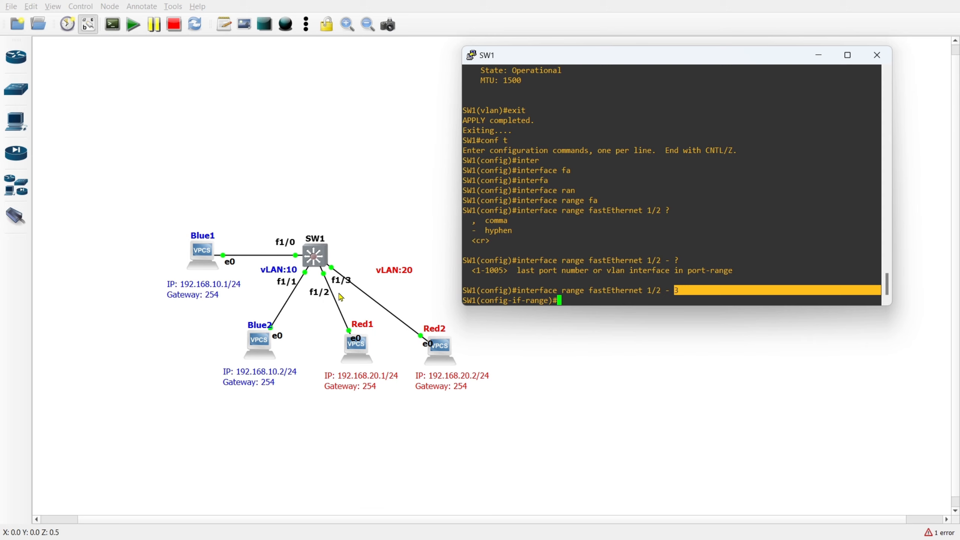
click(603, 244)
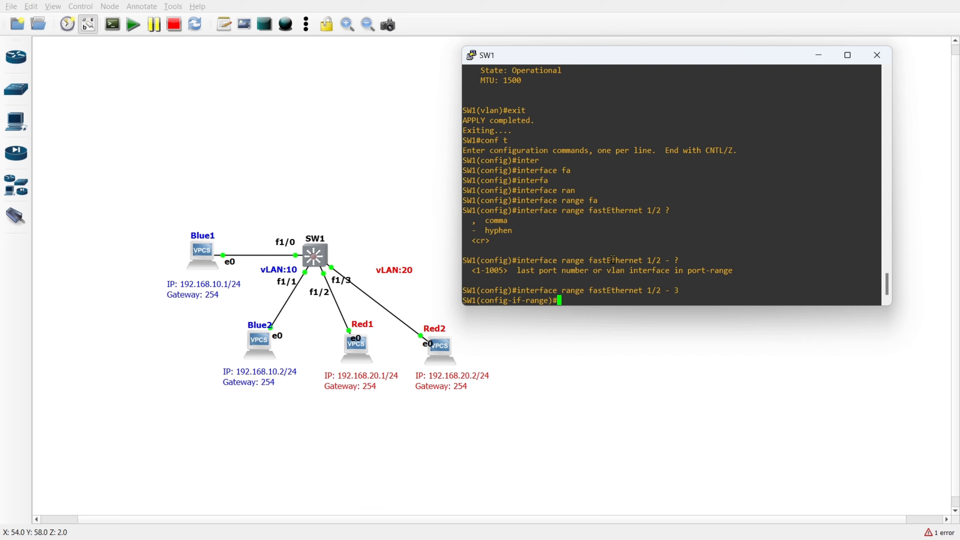
Enter switchport on the selected interface range and set its switchport mode to access.
text(sw)
key(Tab)
key(Return)
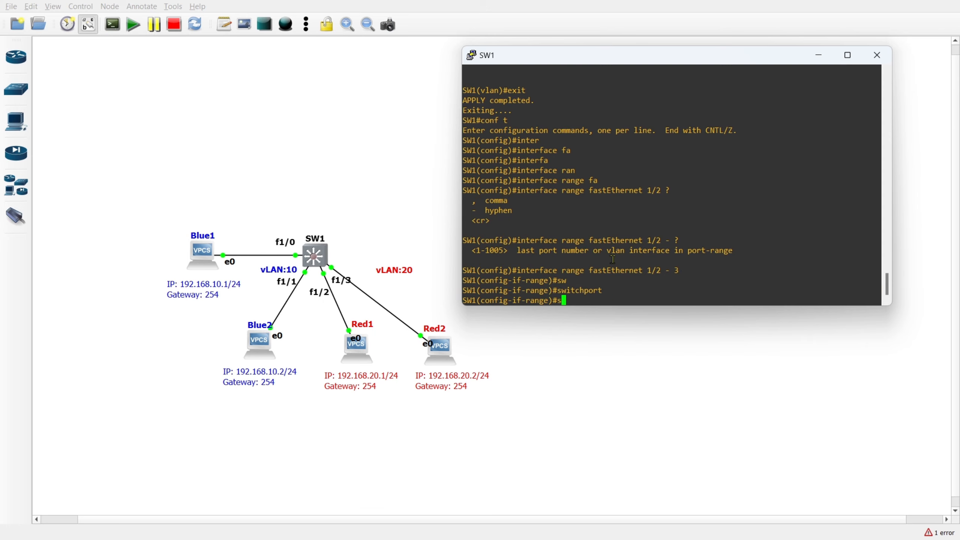
text(sw)
key(Tab)
text(mo acc)
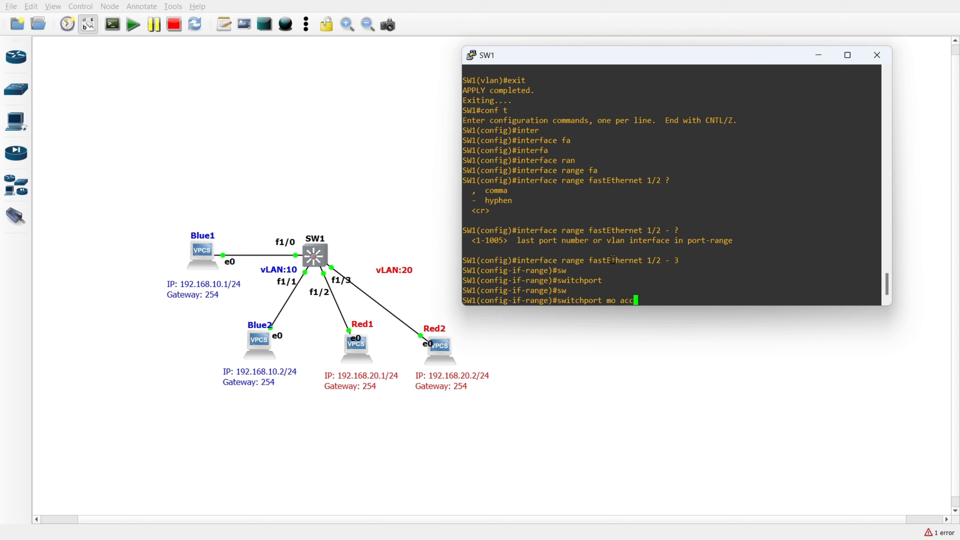
key(Tab)
key(Return)
Assign the selected interface range to access VLAN 20 and exit to global configuration mode.
text(sw)
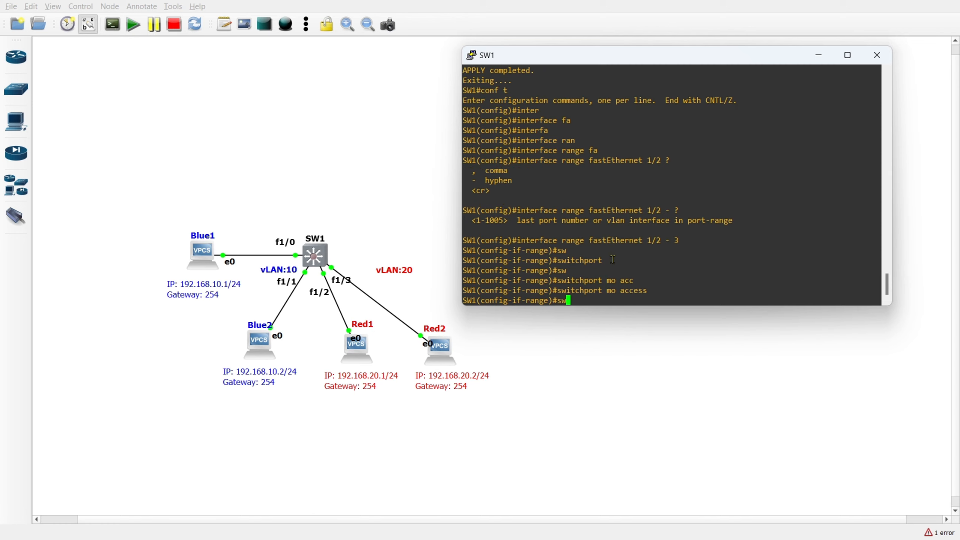
key(Tab)
text(acc)
key(Tab)
text(vl)
key(Tab)
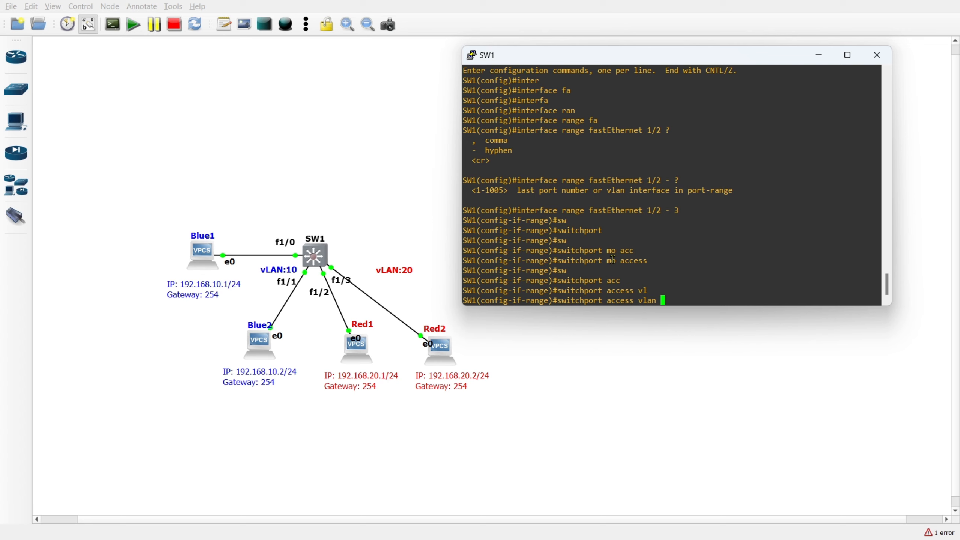
text(20)
key(Return)
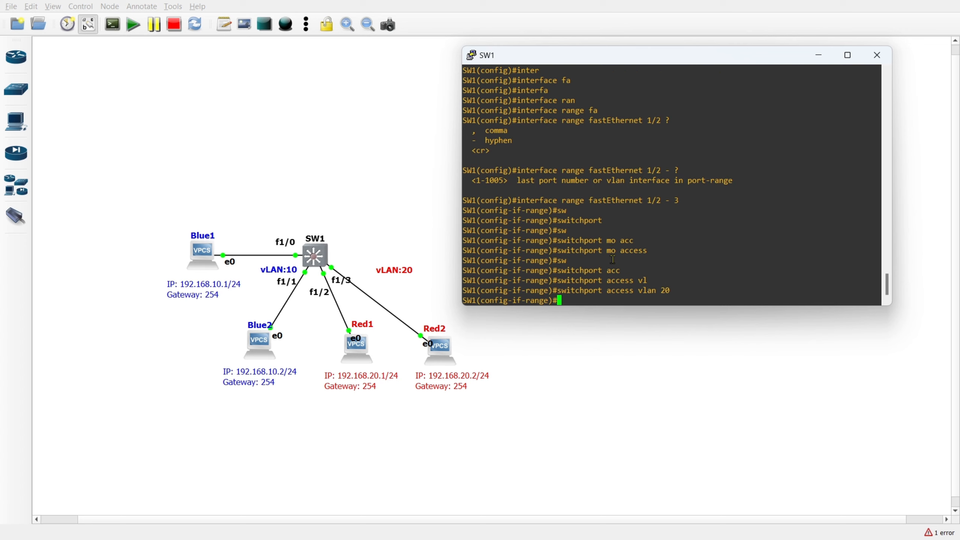
text(exit)
key(Return)
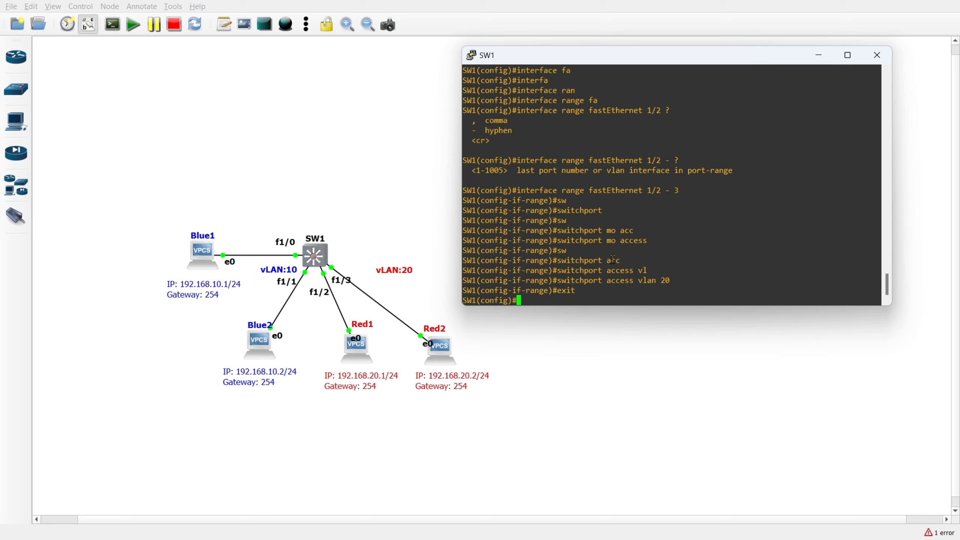
Enter interface fastEthernet 1/2 on SW1 and set its description to *** Red1 ***.
text(inter)
key(Tab)
text(fa)
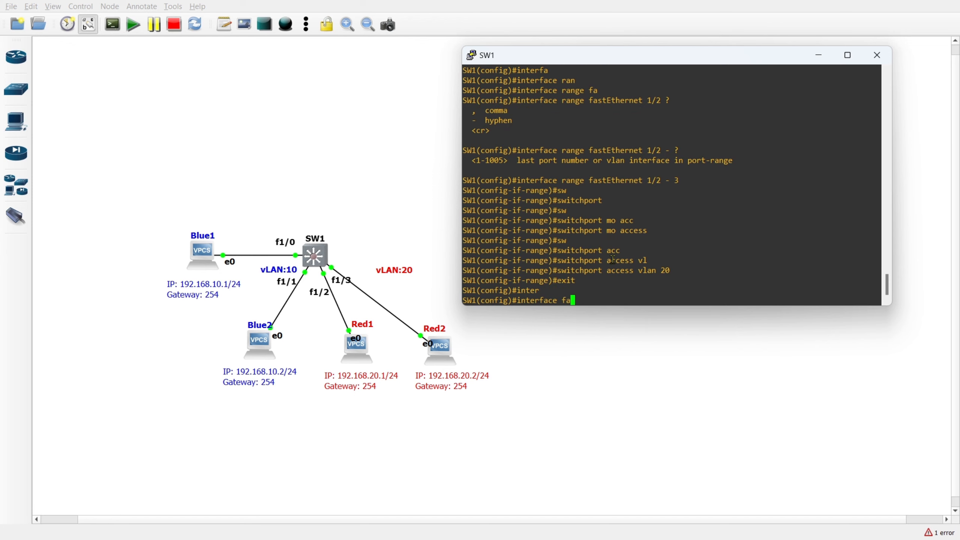
key(Tab)
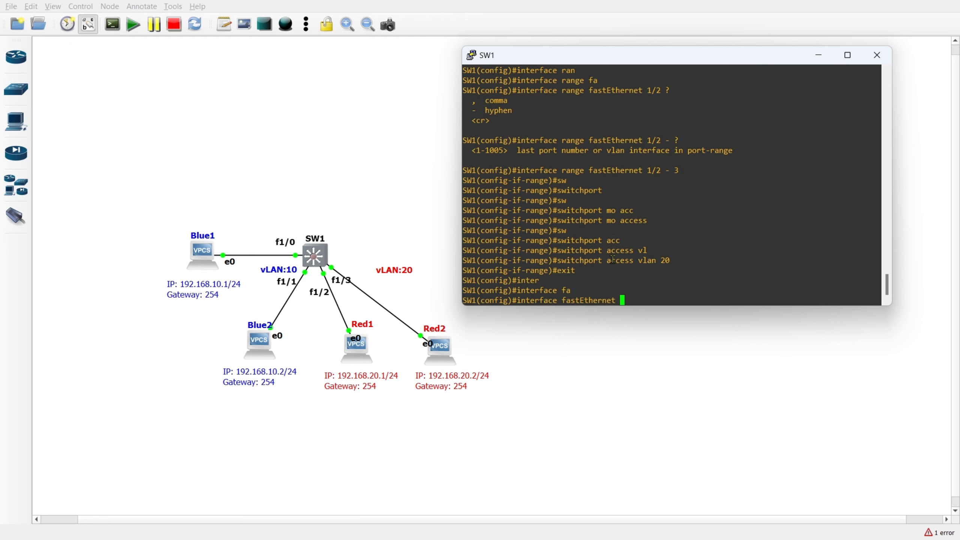
text(1/2)
key(Return)
text(des)
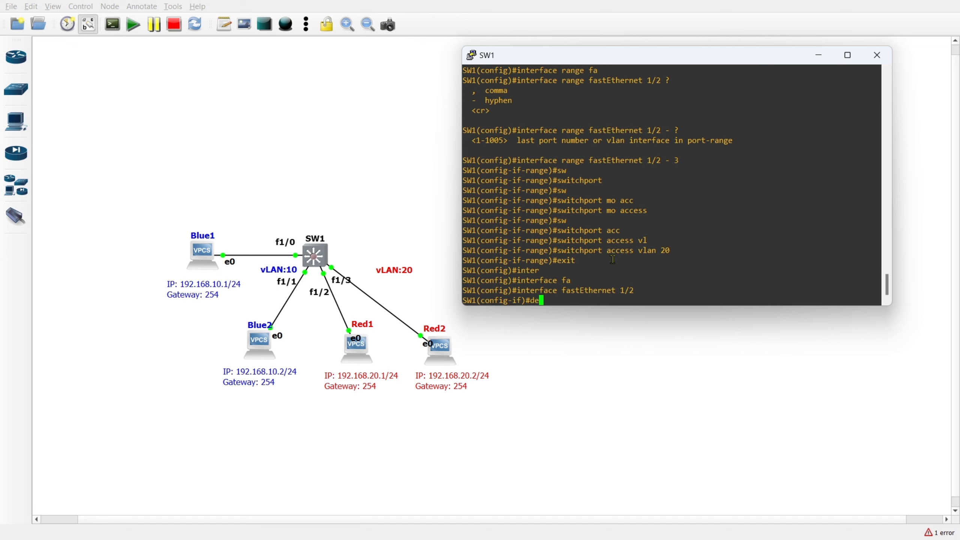
key(Tab)
text(**)
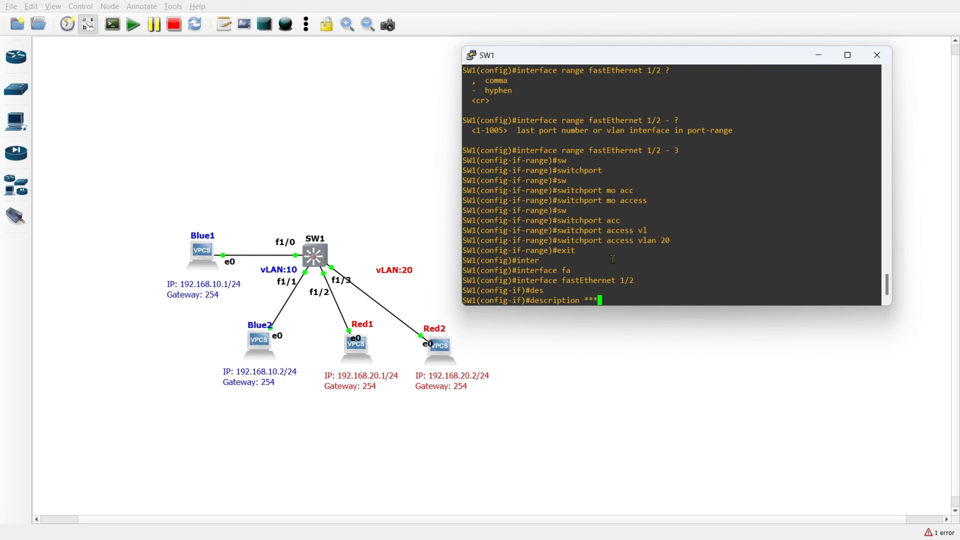
text( Red1 ***)
key(Return)
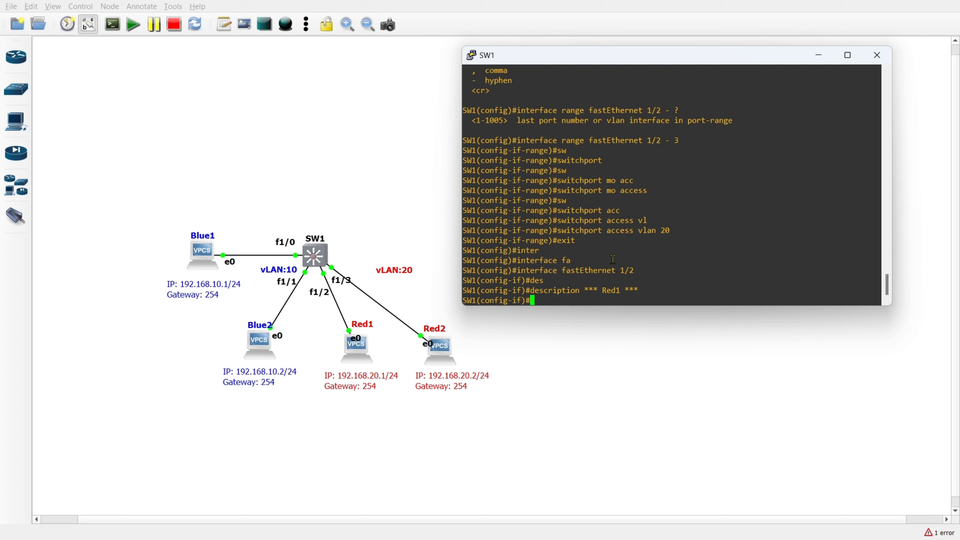
Set the description of interface fastEthernet 1/3 to *** Red2 *** and end the configuration session.
key(Up)
key(Up)
key(BackSpace)
text(3)
key(Return)
text(des)
key(Tab)
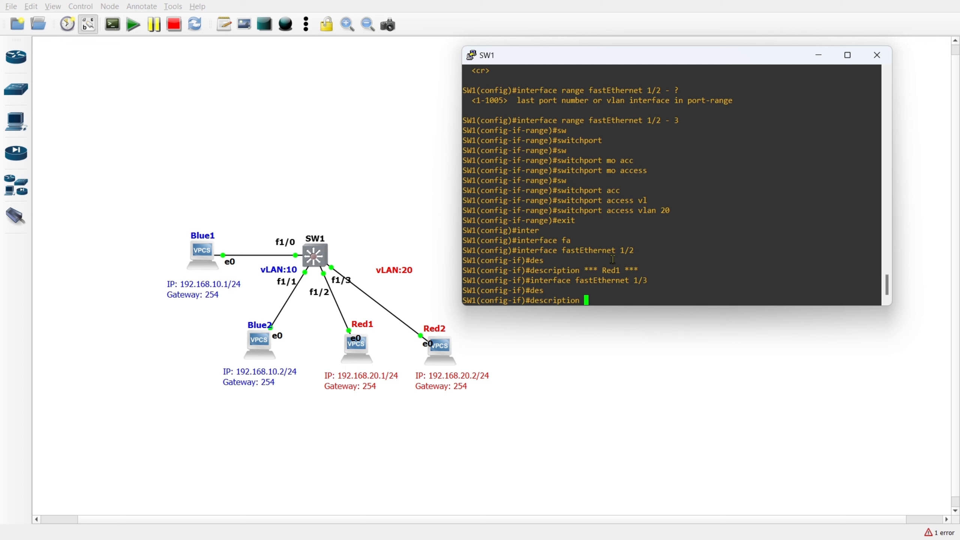
text(*** Red2 ***)
key(Return)
text(end)
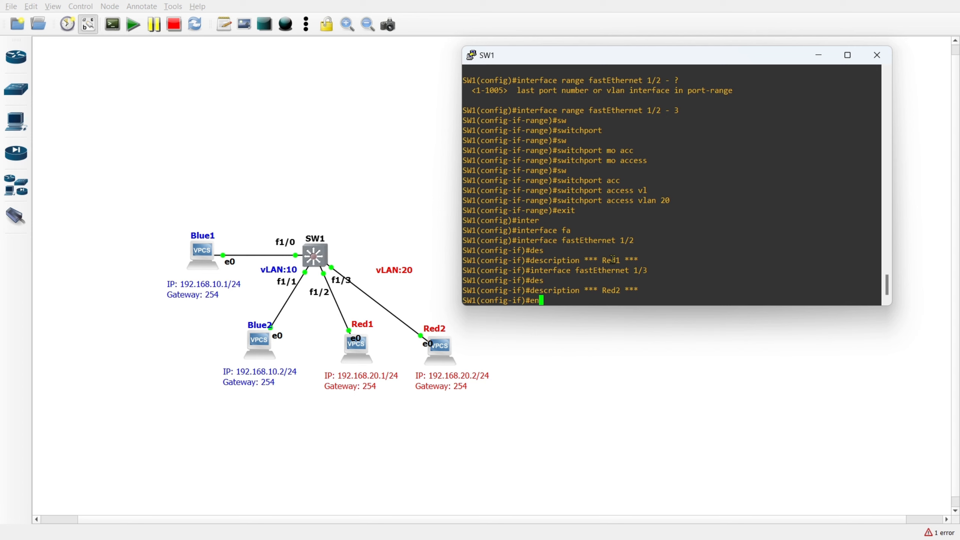
key(Return)
key(Return)
key(Return)
key(Return)
Show the running configuration of interfaces fastEthernet 1/2 and fastEthernet 1/3 on SW1.
text(show run)
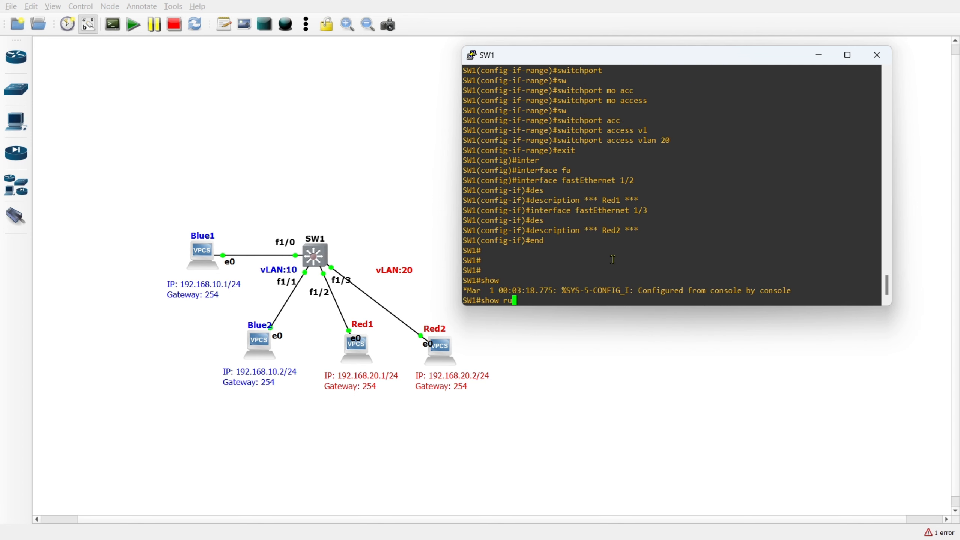
key(Tab)
text(in)
key(Tab)
text(fa)
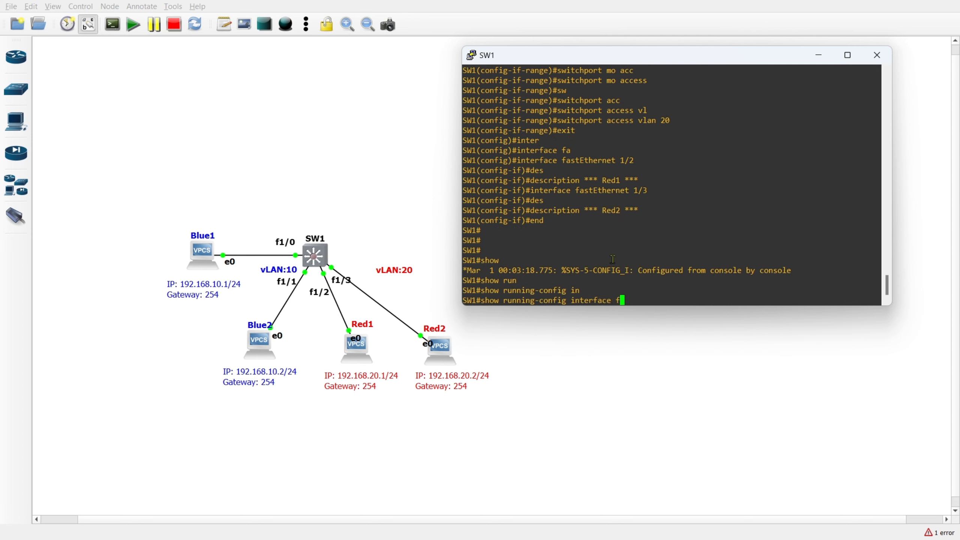
key(Tab)
text(1/2)
key(Return)
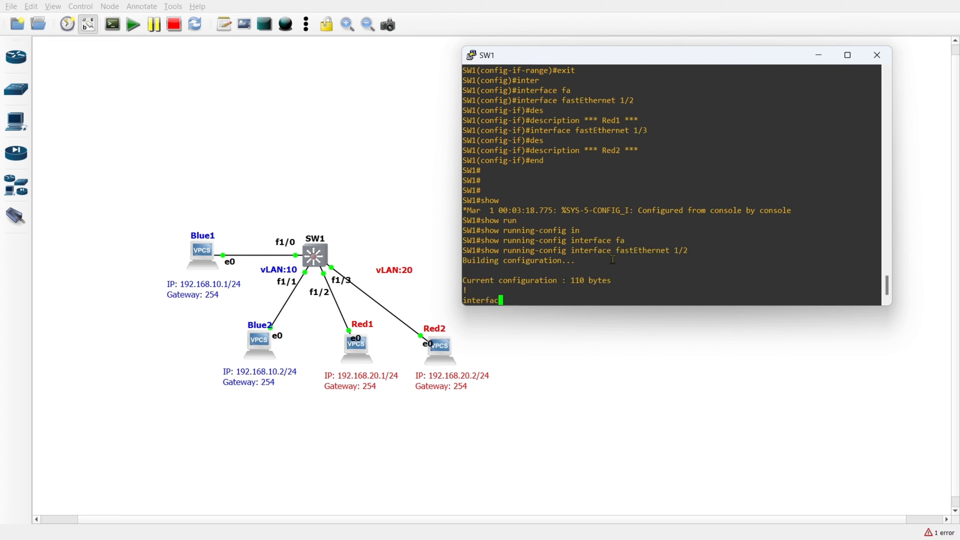
key(Up)
key(BackSpace)
text(3)
key(Return)
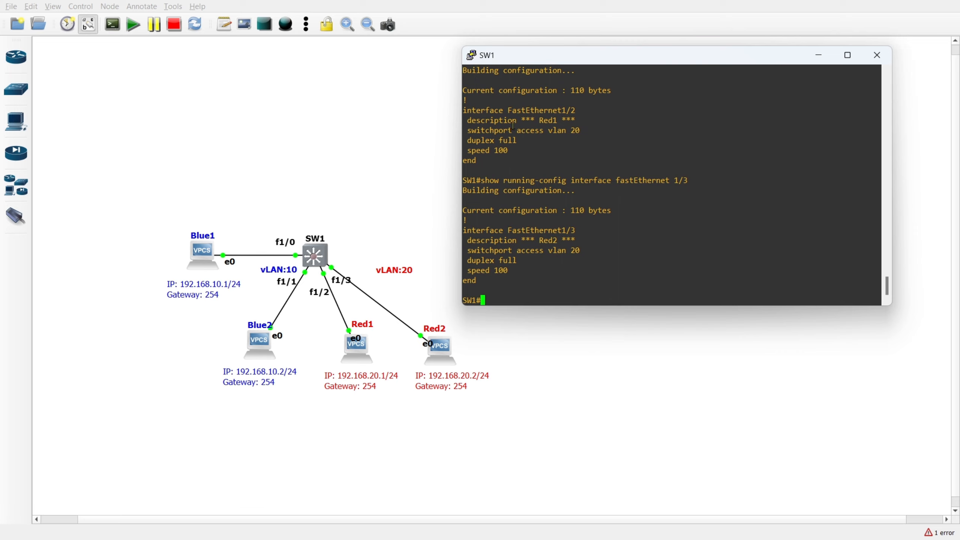
Highlight the description and access VLAN lines of both interfaces in the running configuration output.
drag(468, 120, 574, 118)
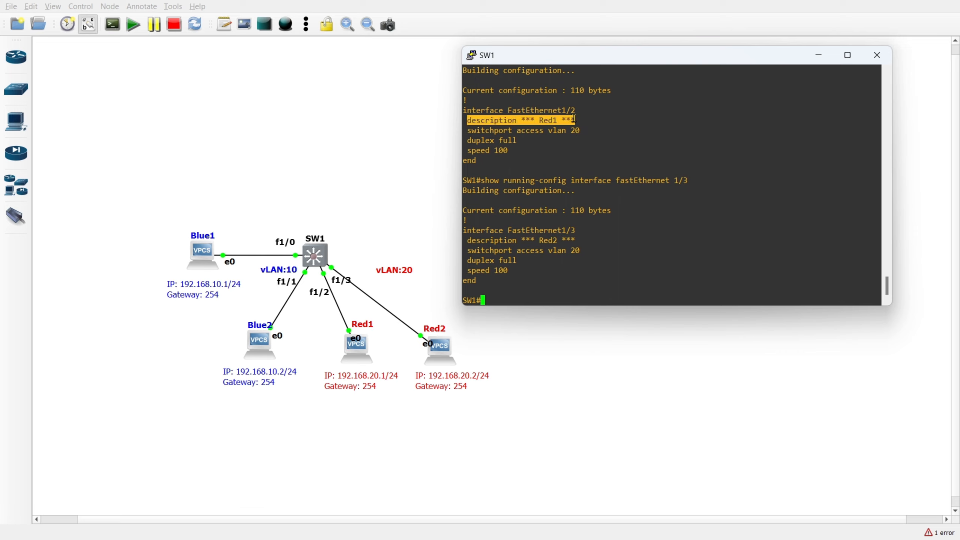
drag(468, 130, 579, 132)
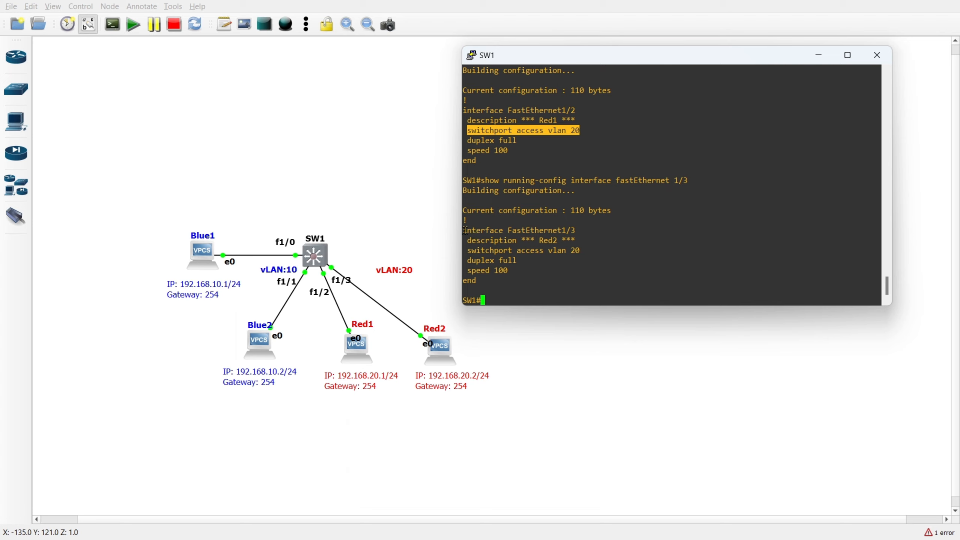
drag(464, 230, 592, 238)
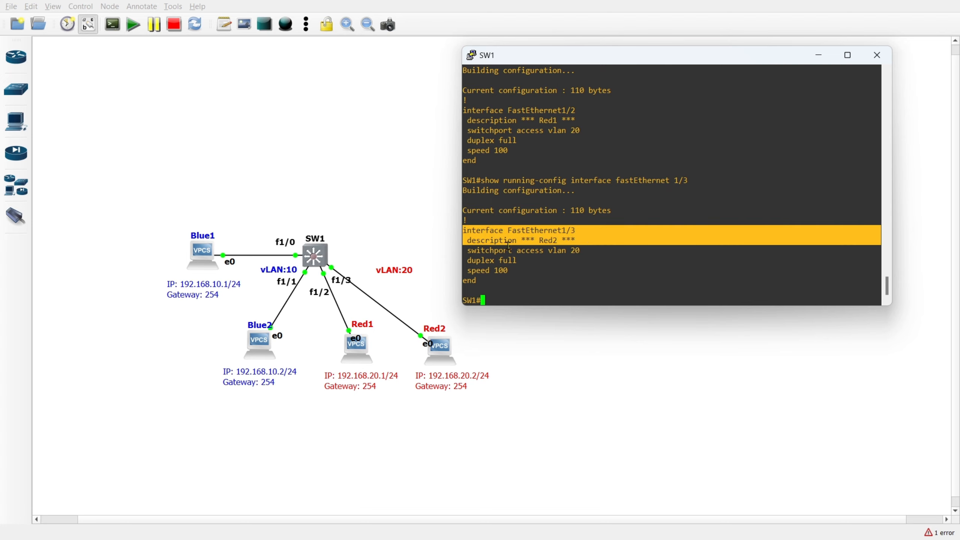
drag(475, 250, 578, 251)
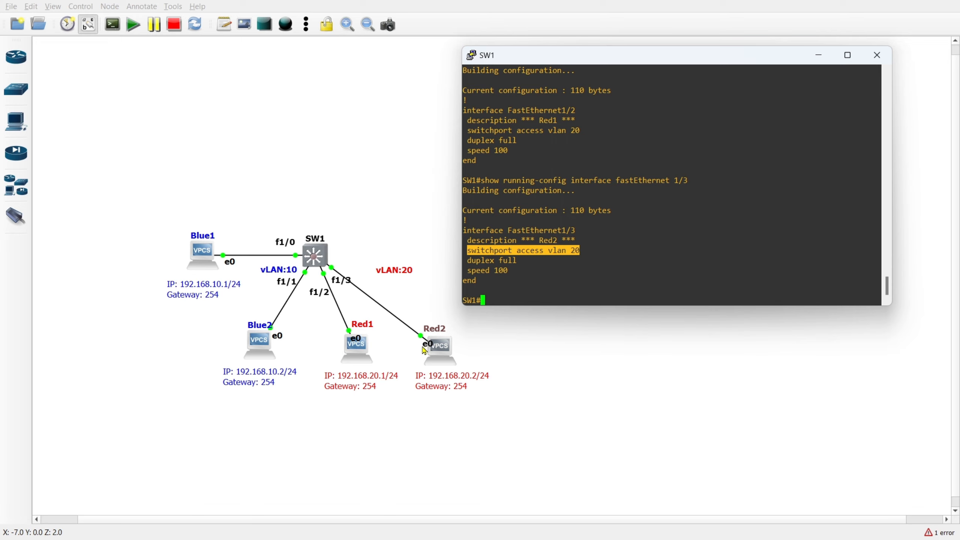
click(637, 239)
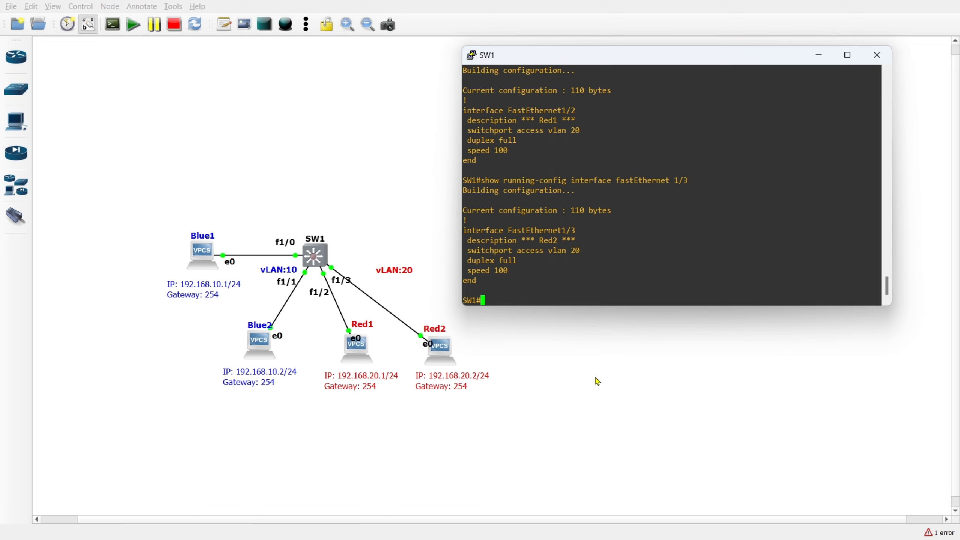
Open the Red2 console and repeat the ping to 192.168.20.1.
click(558, 377)
double_click(445, 350)
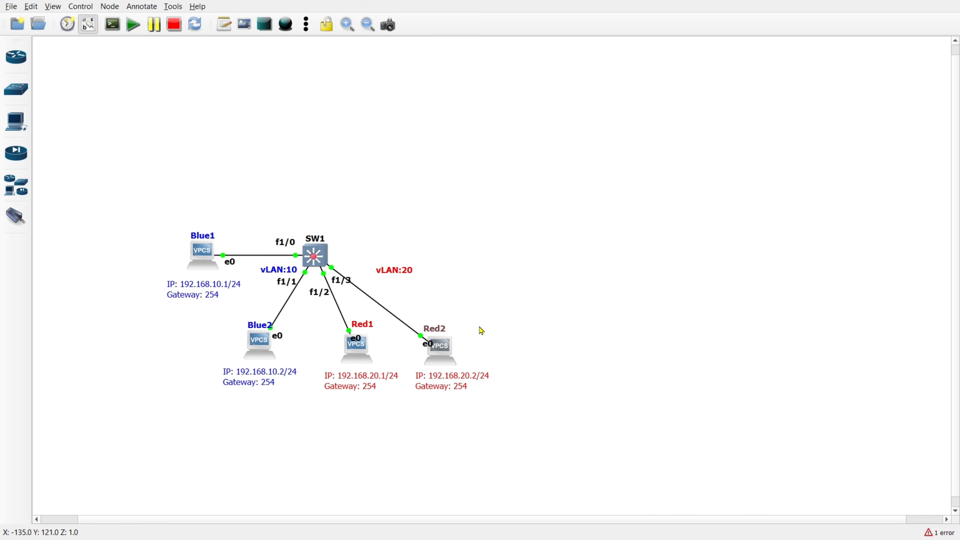
key(Up)
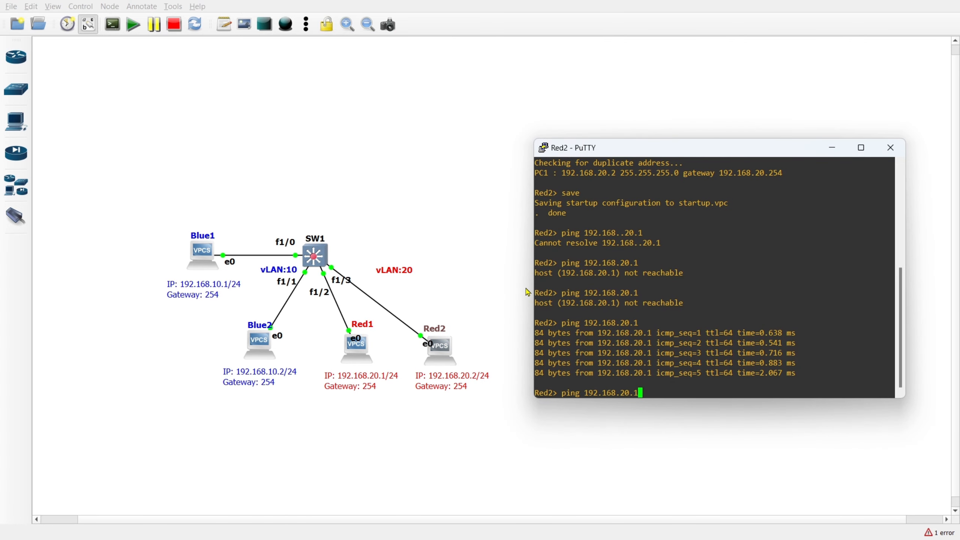
key(Return)
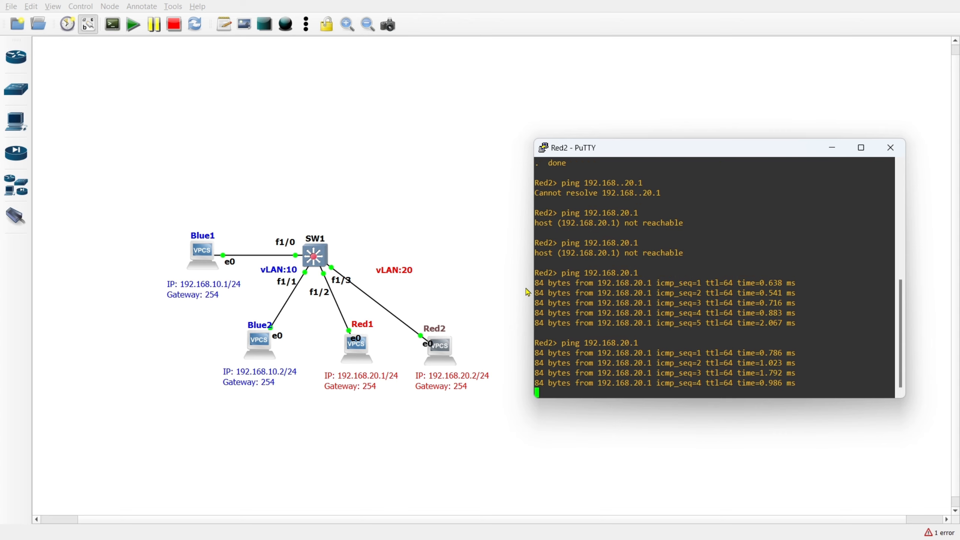
click(490, 237)
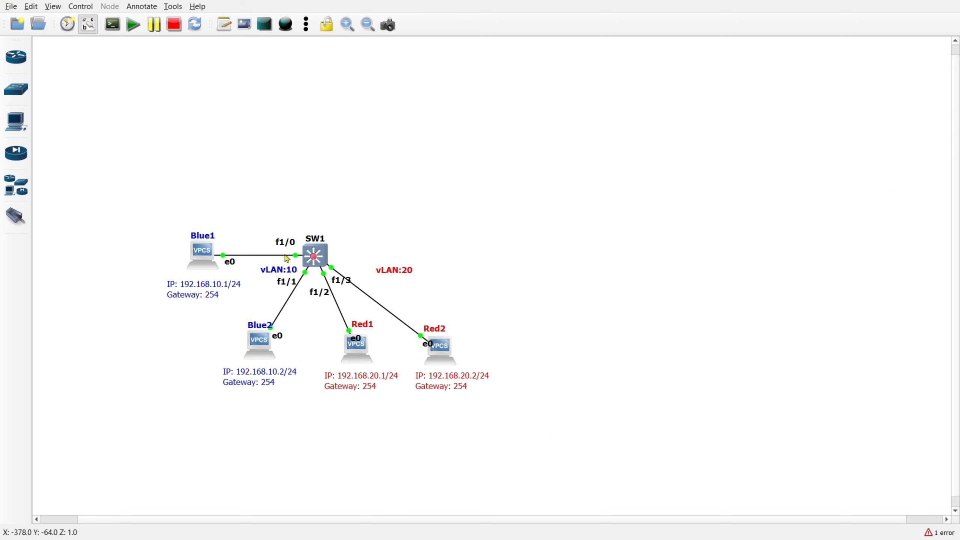
Return to the SW1 console and display the switch's MAC address table with show mac-address-table.
double_click(317, 257)
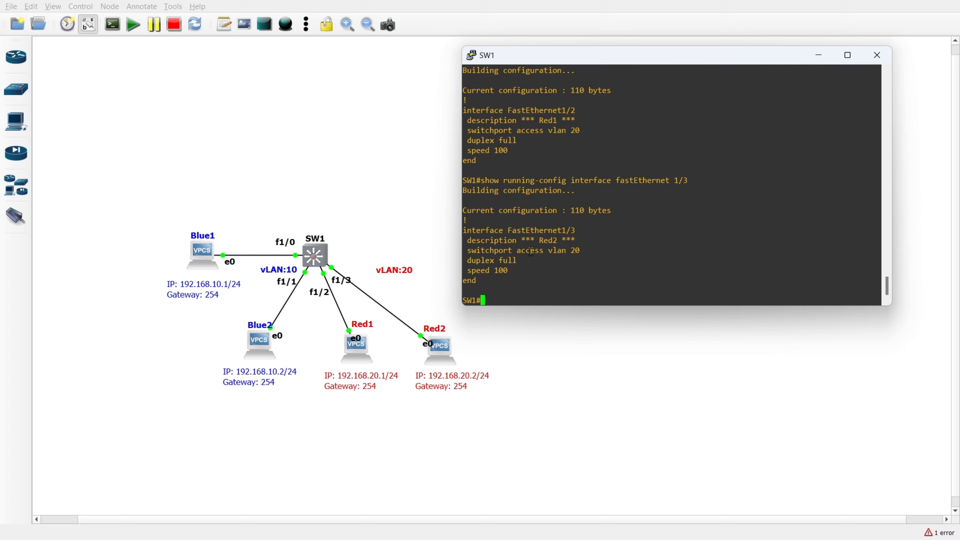
text(sow)
key(BackSpace)
key(BackSpace)
text(how mac)
key(Tab)
key(Return)
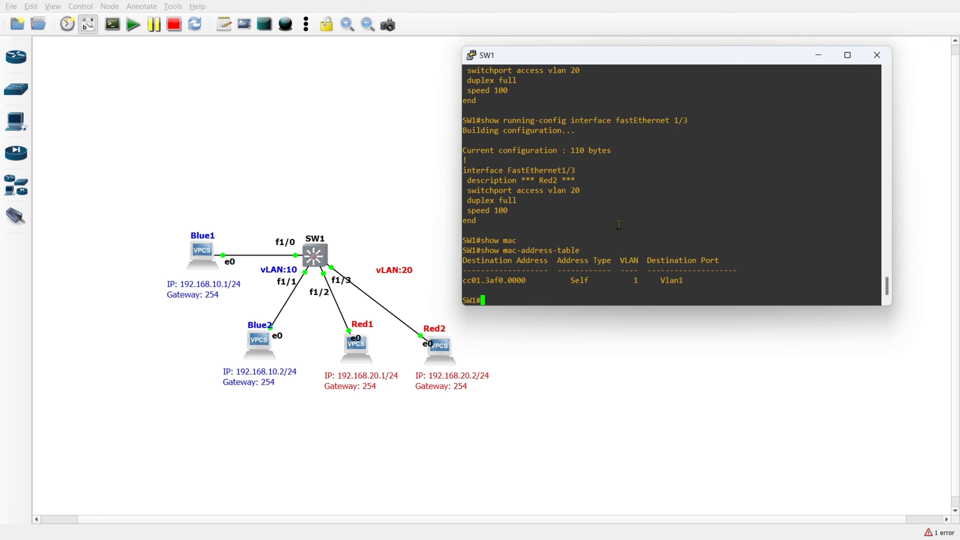
key(Return)
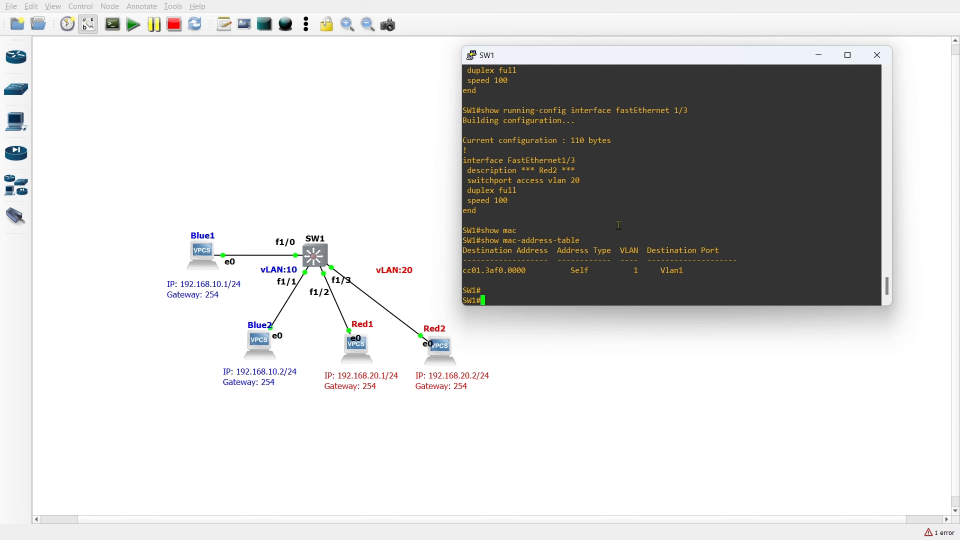
Check the built-in help for show, show mac and show mac address, and try running show mac address.
text(show ?)
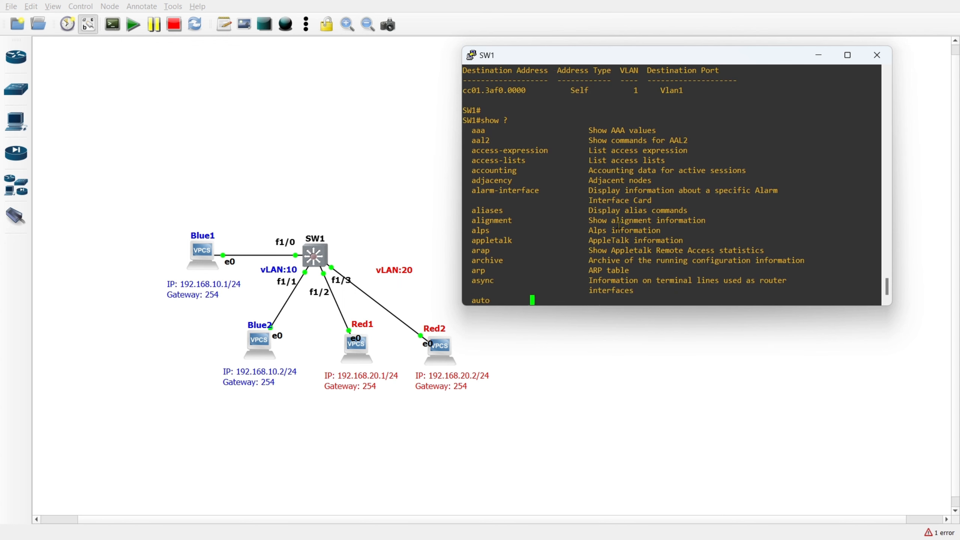
text(qmac ?)
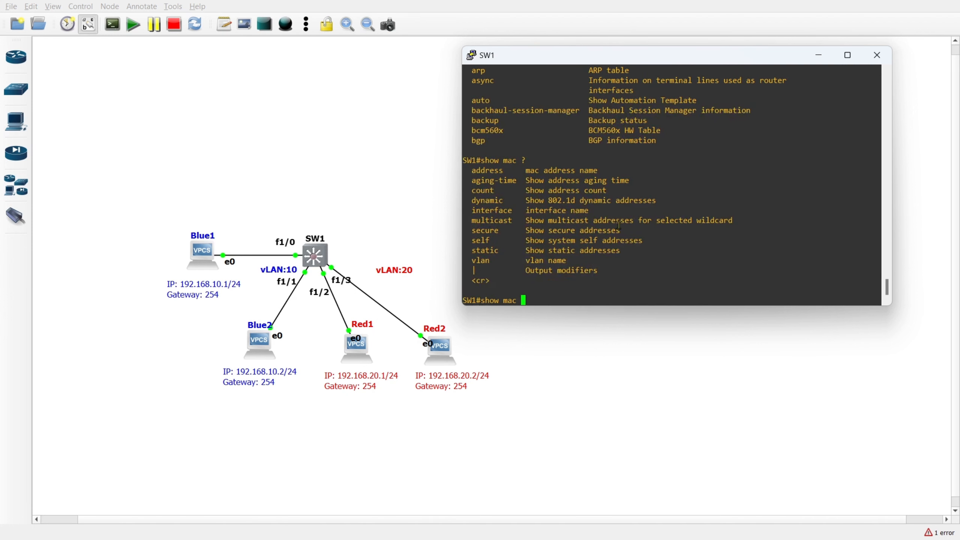
text(add)
key(Tab)
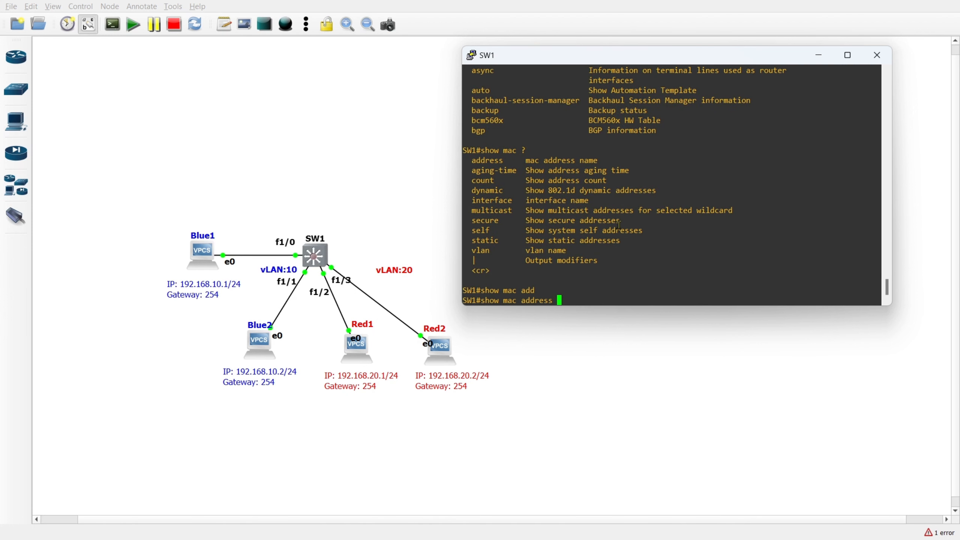
key(Return)
key(Up)
text(?)
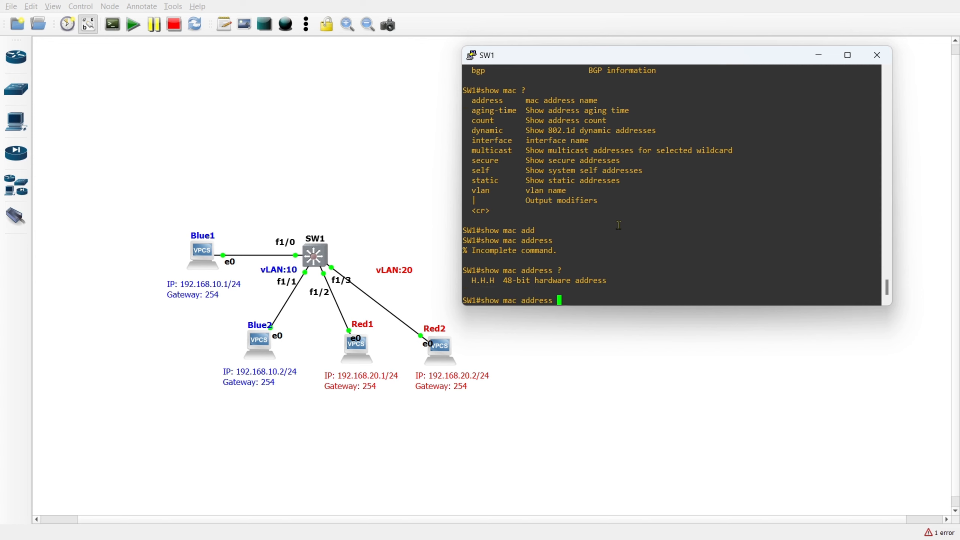
Check the help options of show mac-address-table and run the full command twice.
key(BackSpace)
key(BackSpace)
key(BackSpace)
key(BackSpace)
key(BackSpace)
key(BackSpace)
key(BackSpace)
key(BackSpace)
key(BackSpace)
key(BackSpace)
key(Tab)
text(c-)
key(Tab)
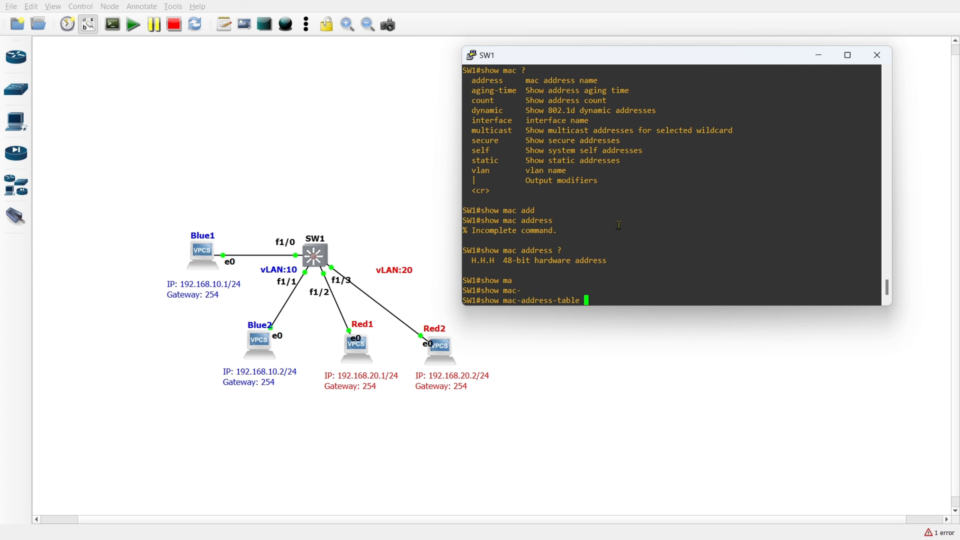
text(?)
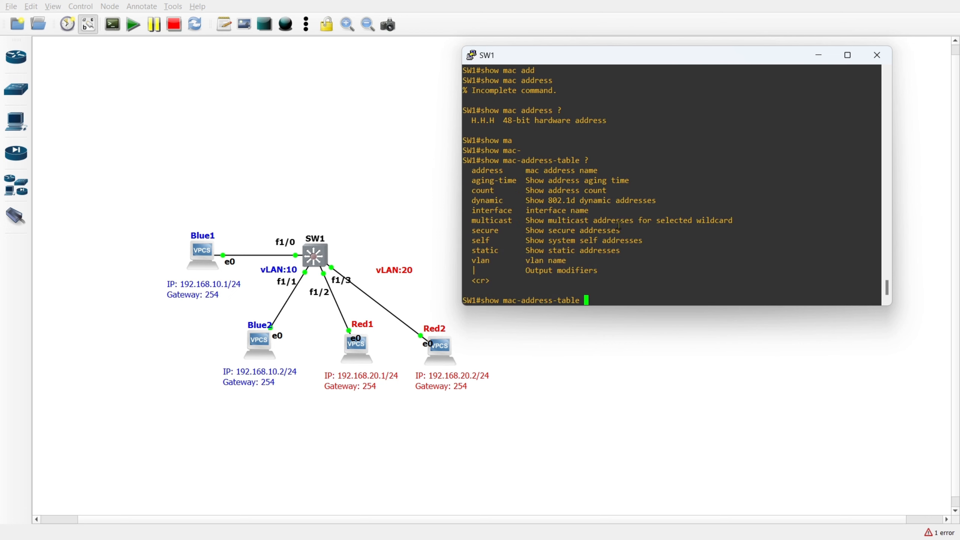
key(Return)
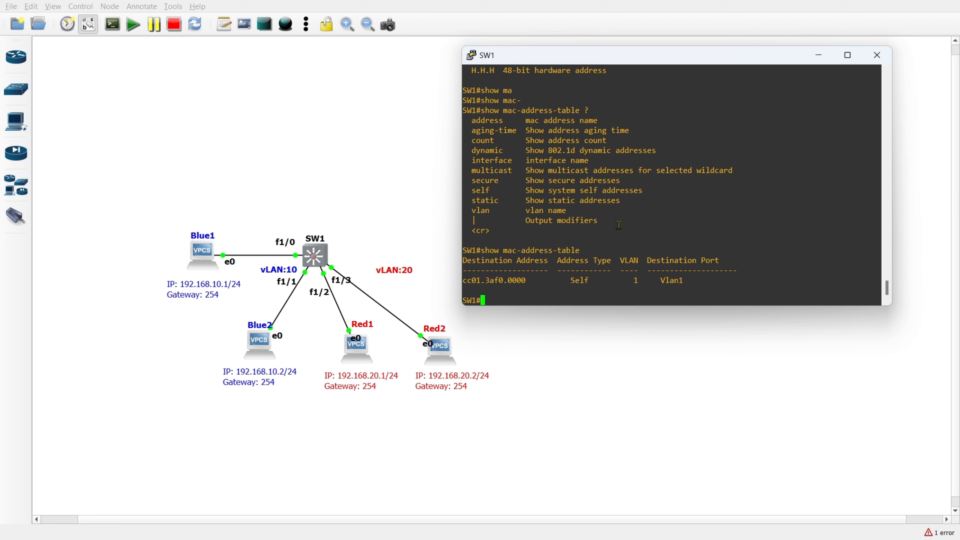
key(Up)
key(Return)
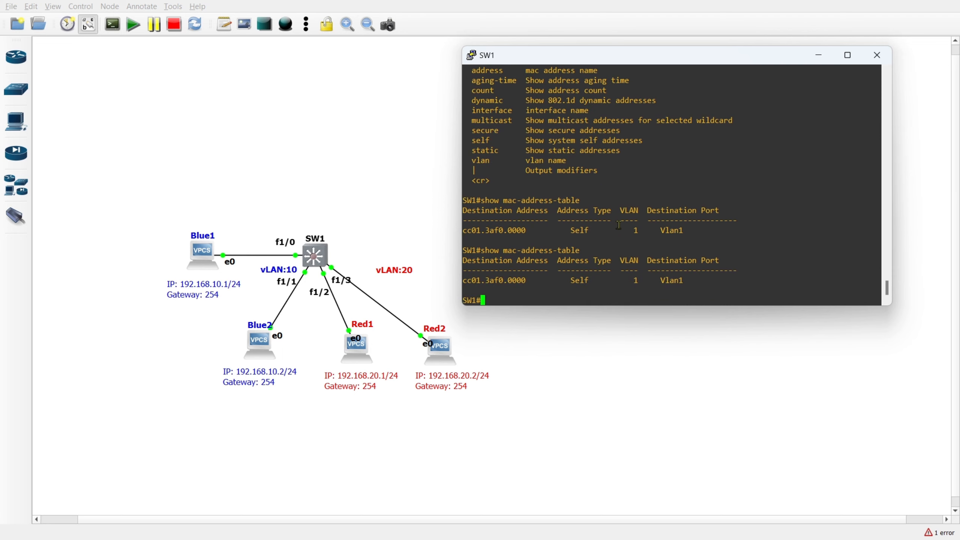
Ping 192.168.20.2 from the Red1 console and go back to the SW1 console.
double_click(357, 345)
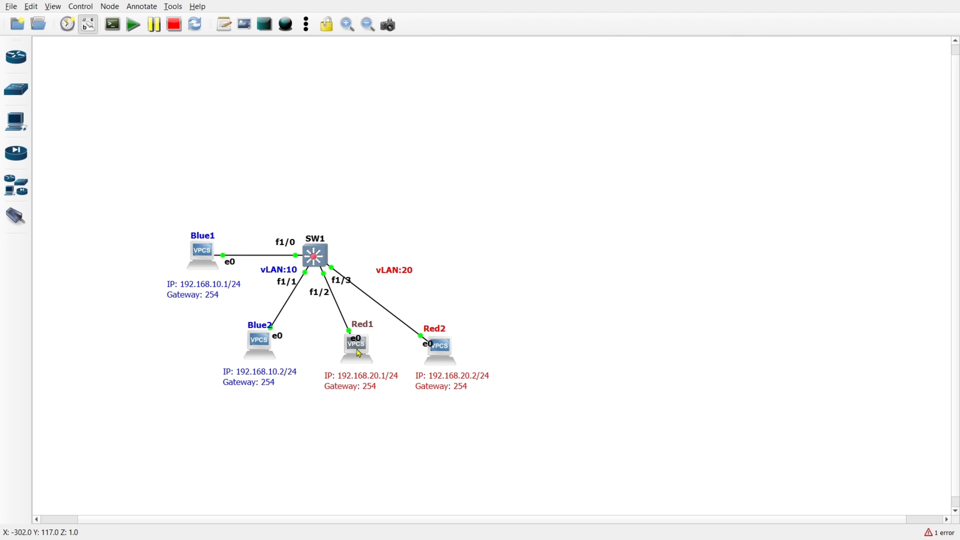
text(pi)
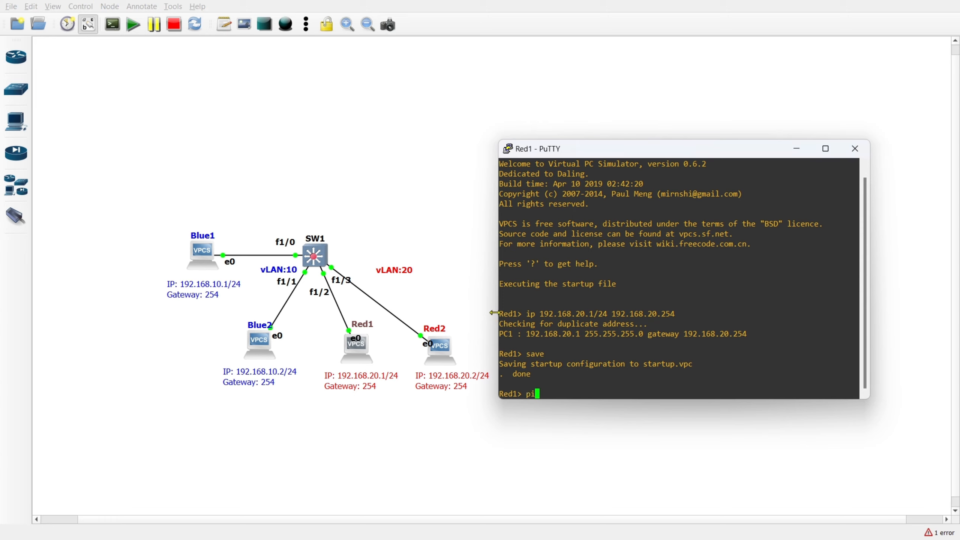
text(ng 192.168.20.2)
key(Return)
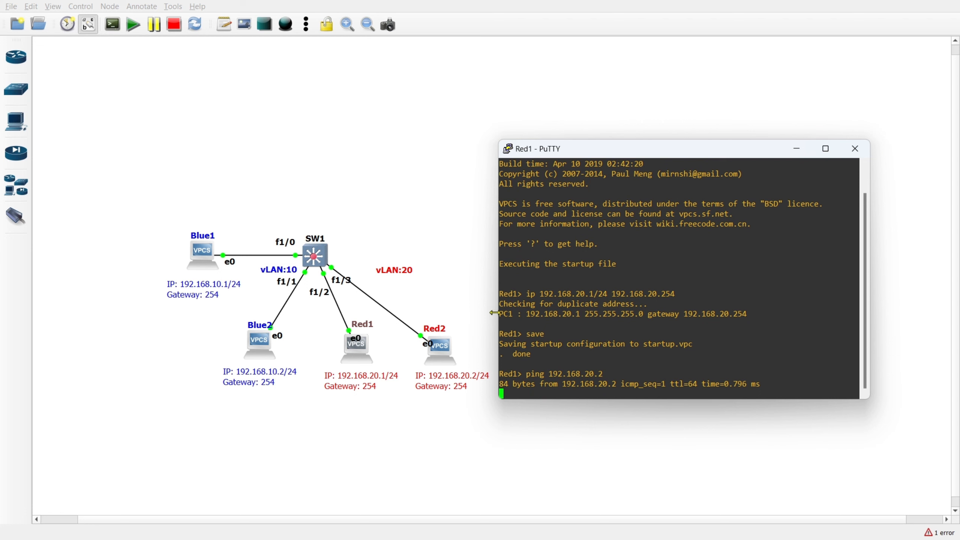
double_click(315, 255)
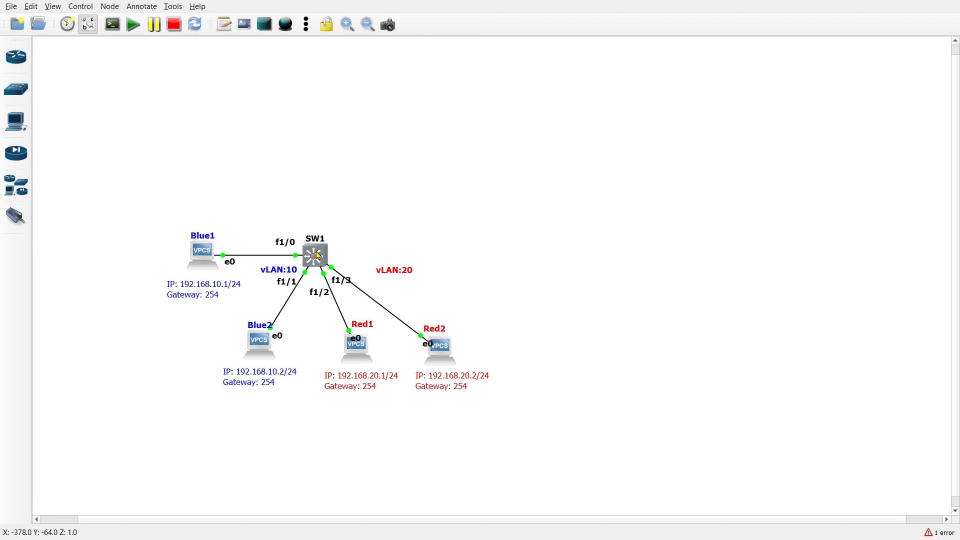
Run show mac-address-table again on SW1 and examine the port and MAC address of the FastEthernet1/2 entry.
key(Up)
key(Return)
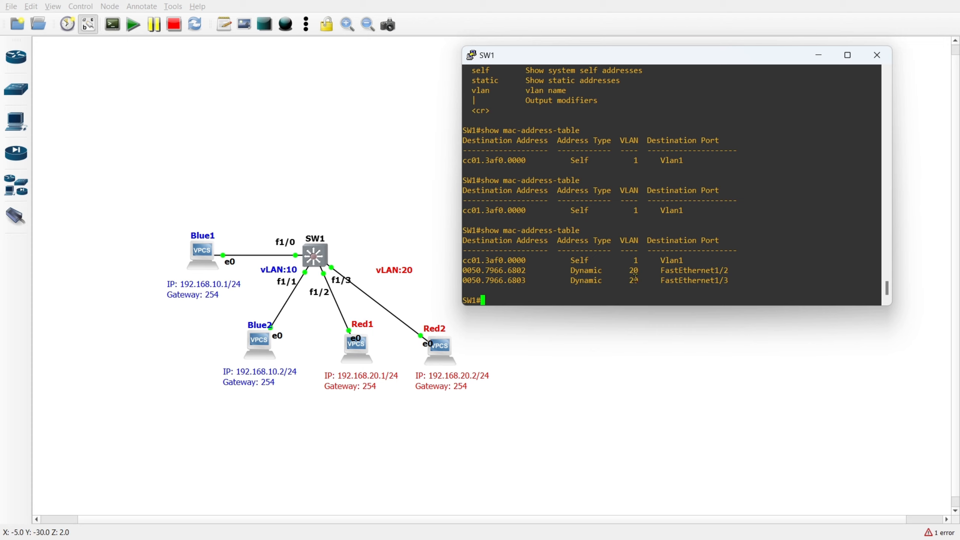
drag(662, 271, 728, 272)
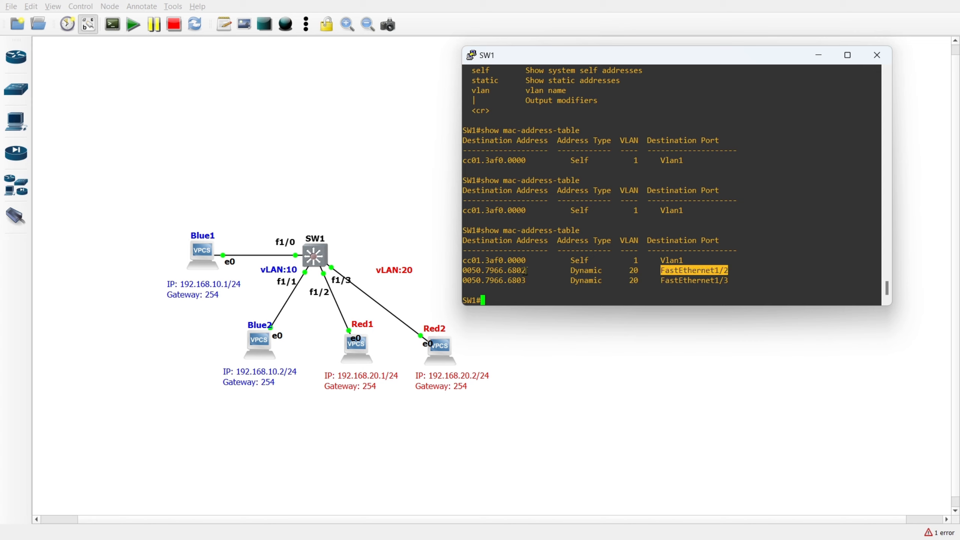
drag(526, 270, 462, 271)
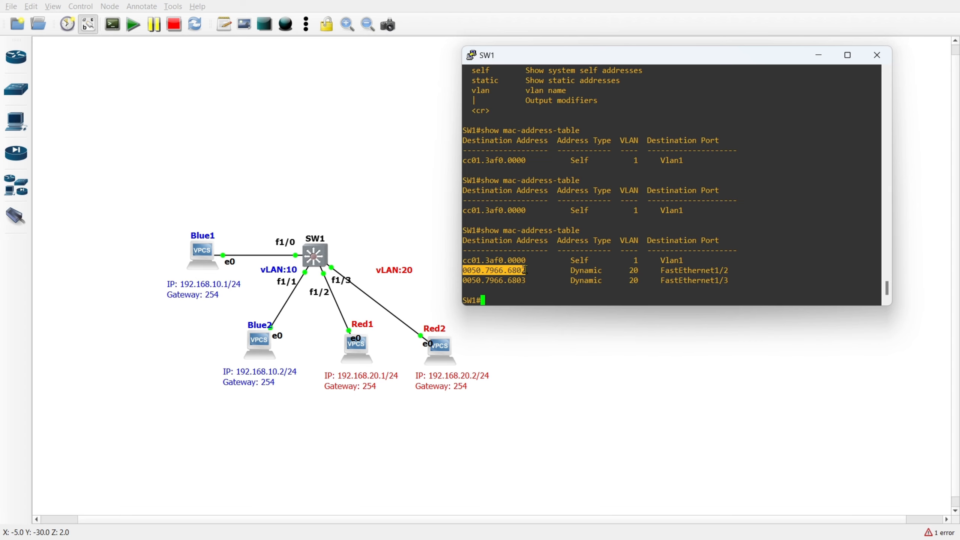
Run show in the Red1 console, check the last two bytes of its MAC address, and minimize the console.
click(360, 355)
double_click(360, 354)
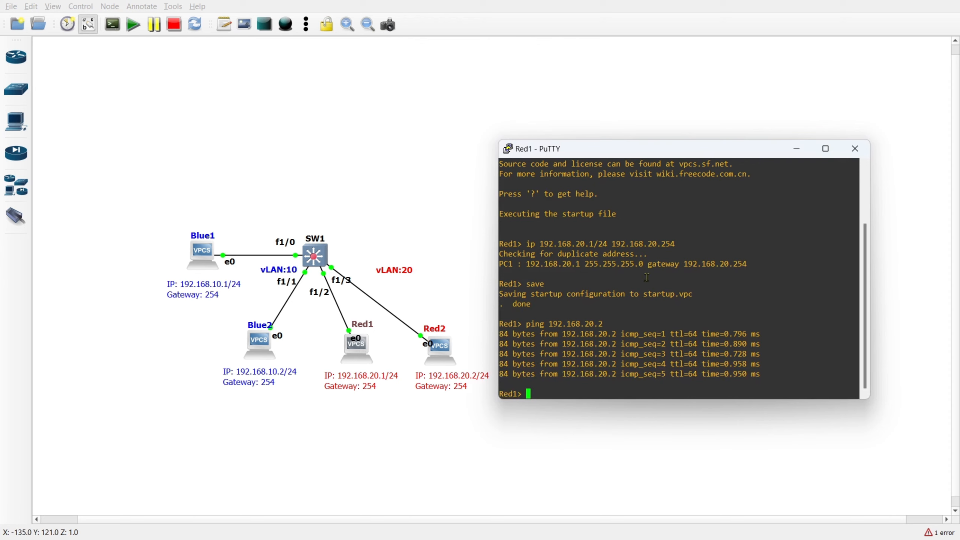
text(show)
key(Return)
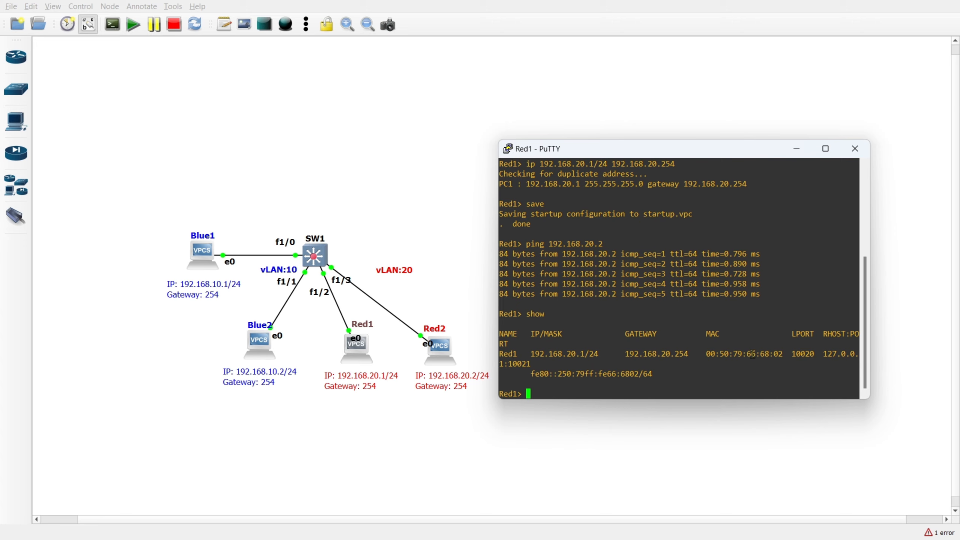
drag(761, 355, 781, 354)
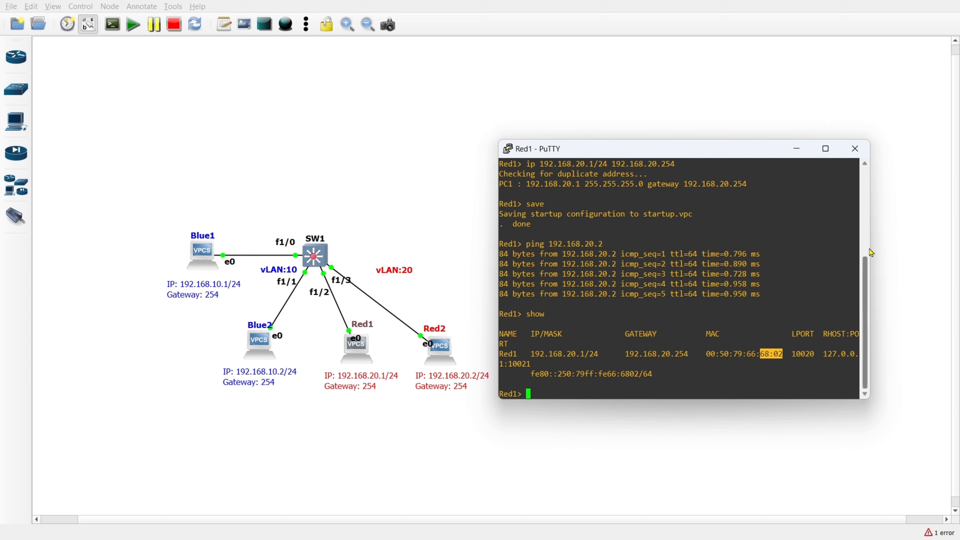
drag(870, 248, 919, 249)
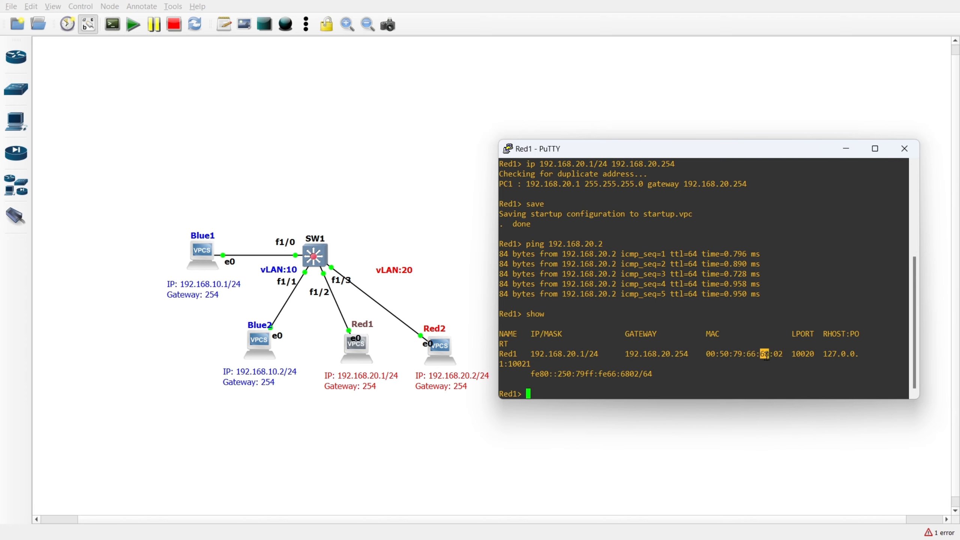
click(846, 149)
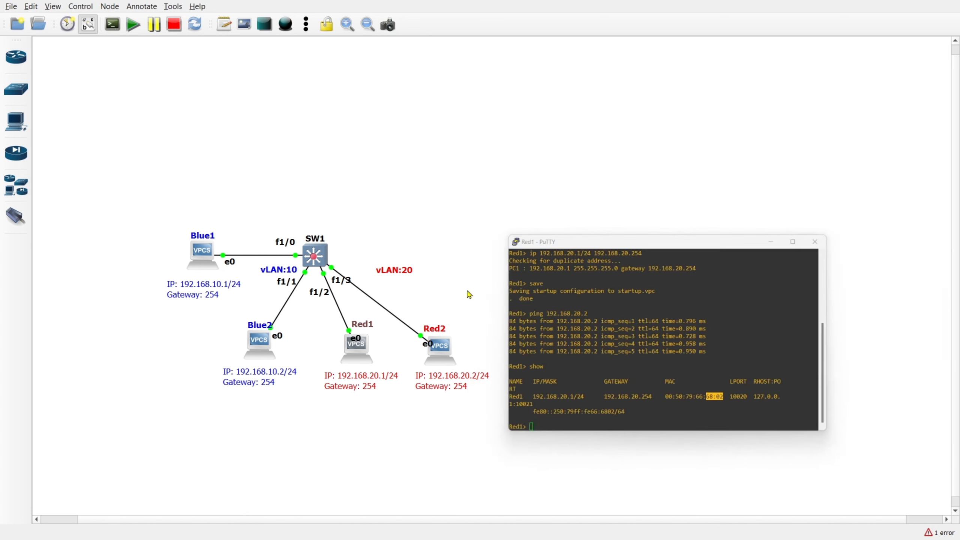
Return to the SW1 console and compare the MAC address endings of the two VLAN 20 entries.
double_click(325, 265)
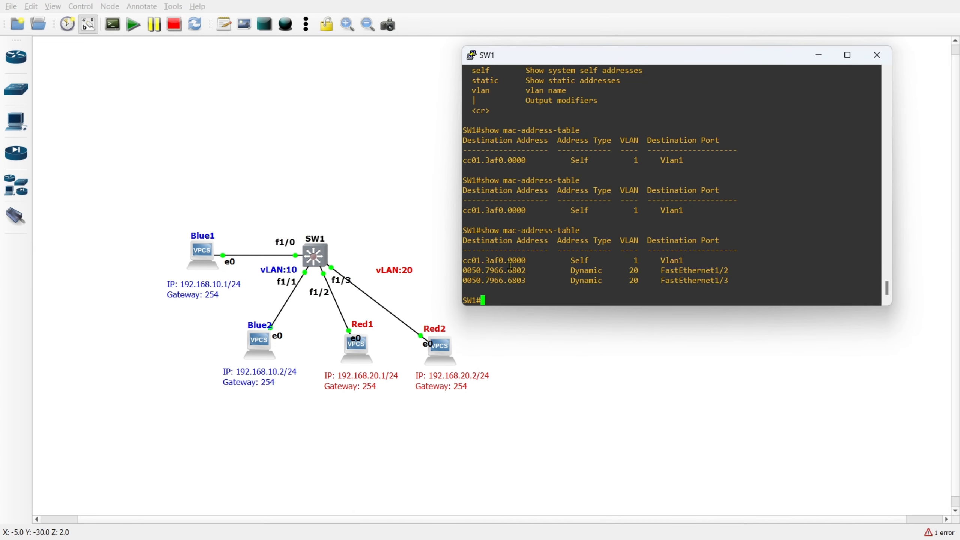
drag(508, 270, 526, 270)
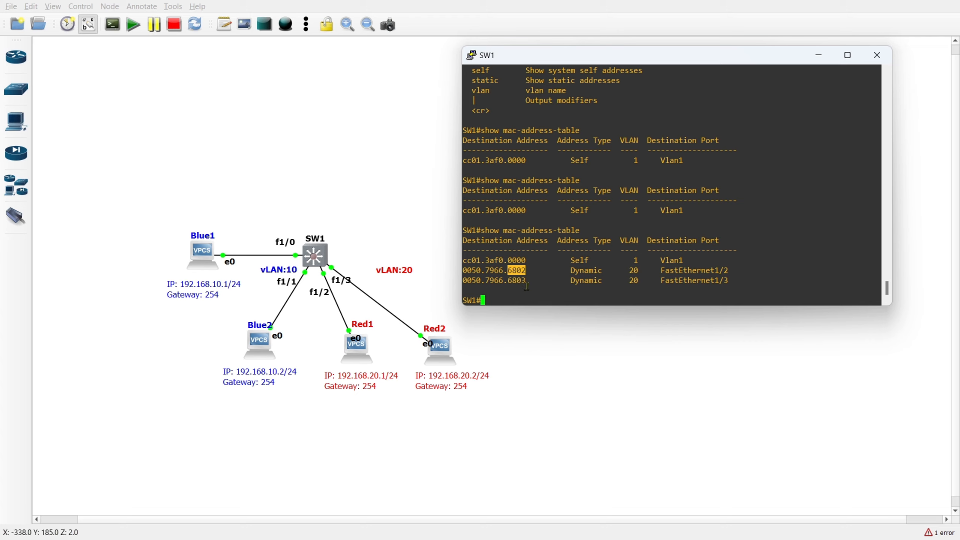
drag(509, 280, 531, 280)
Run show in the Red2 console, check the last two bytes of its MAC address, and minimize the console.
click(441, 357)
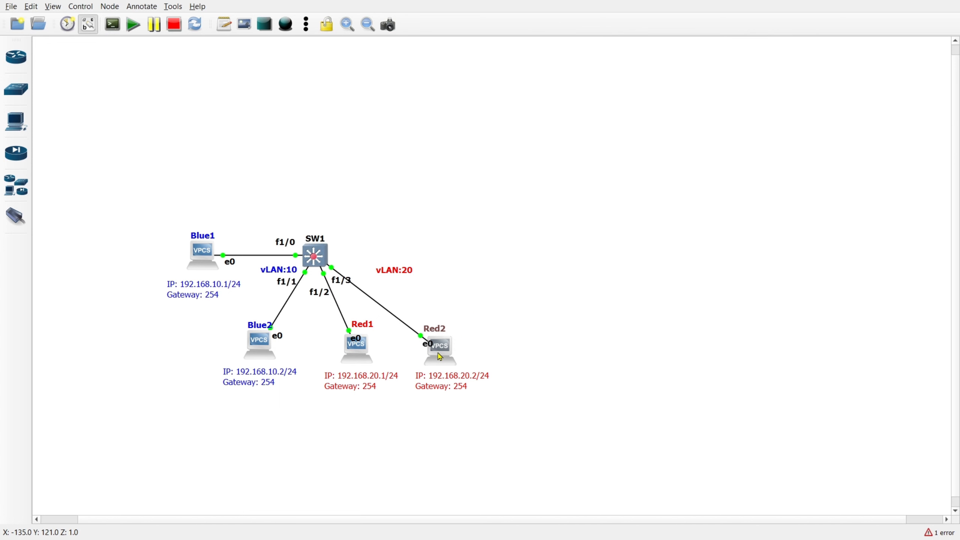
double_click(440, 357)
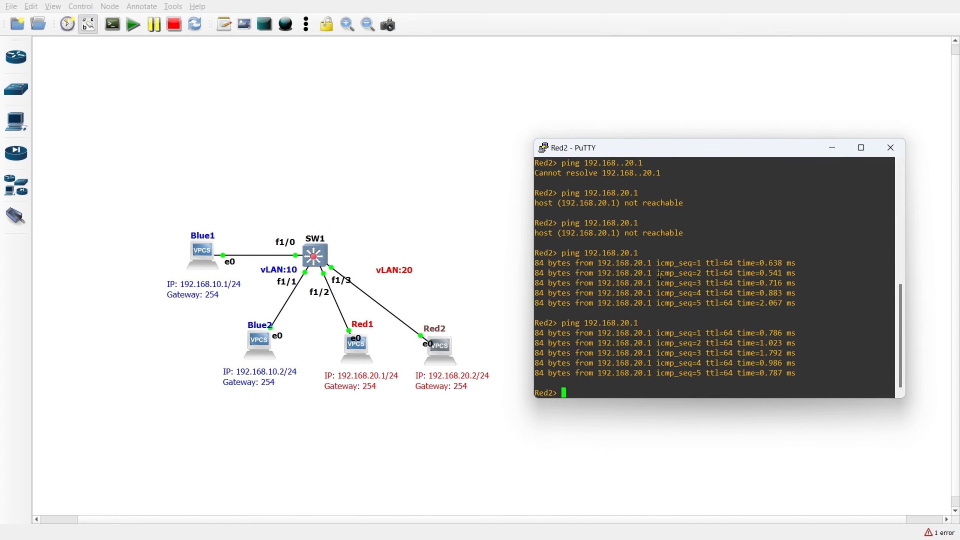
text(show)
key(Return)
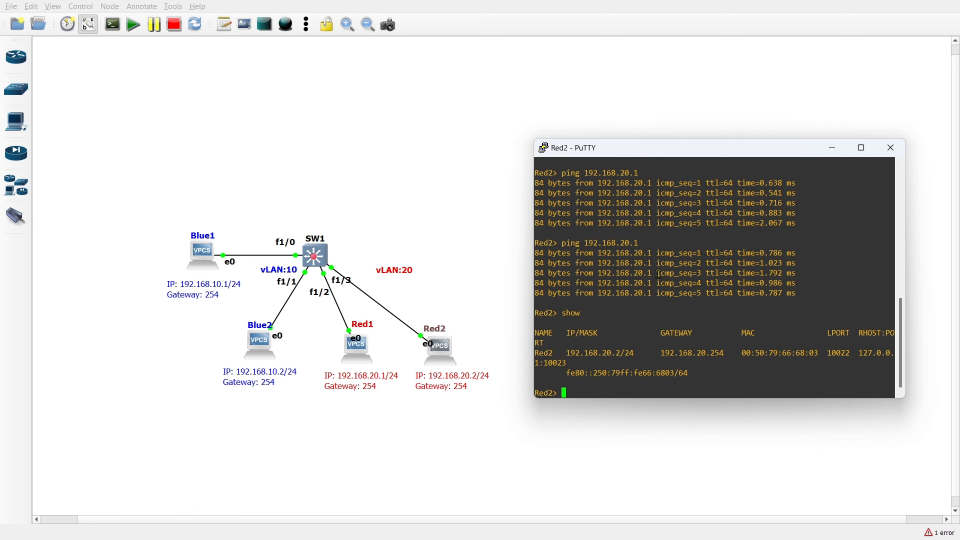
double_click(747, 331)
drag(797, 353, 818, 352)
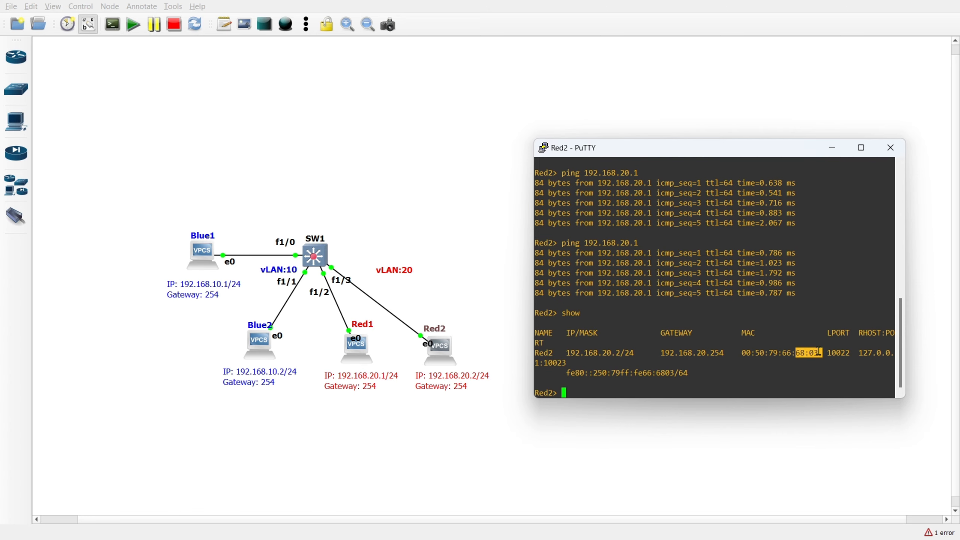
click(832, 147)
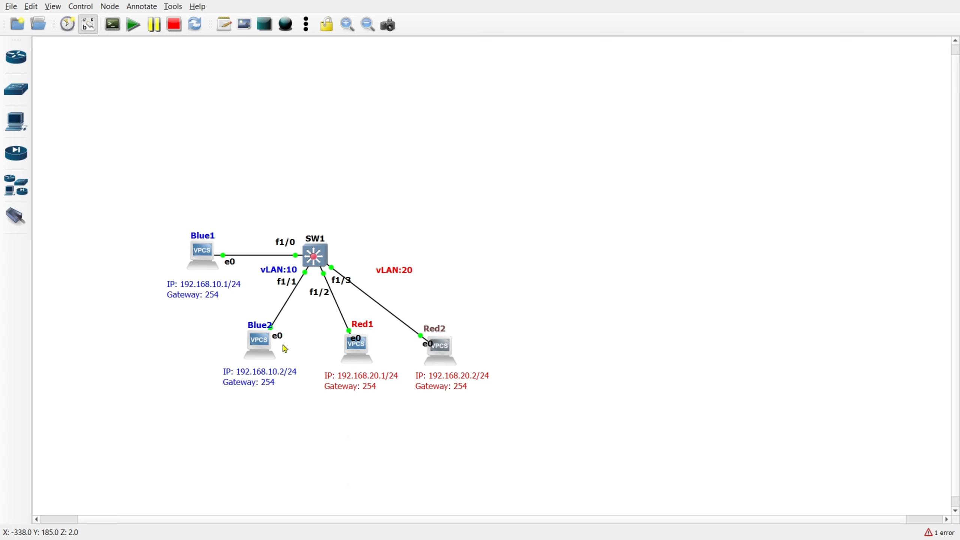
Ping 192.168.10.2 again from the Blue1 console.
double_click(203, 259)
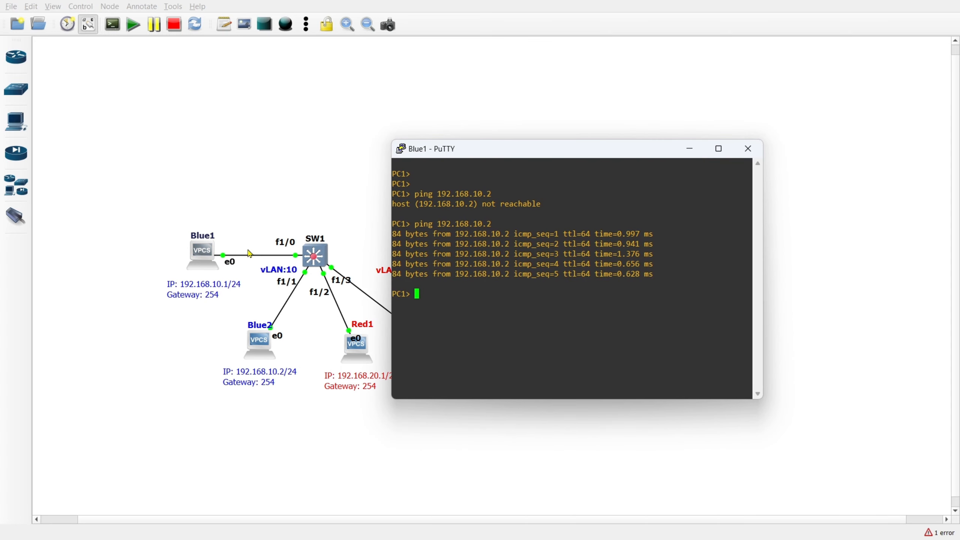
key(Up)
key(Return)
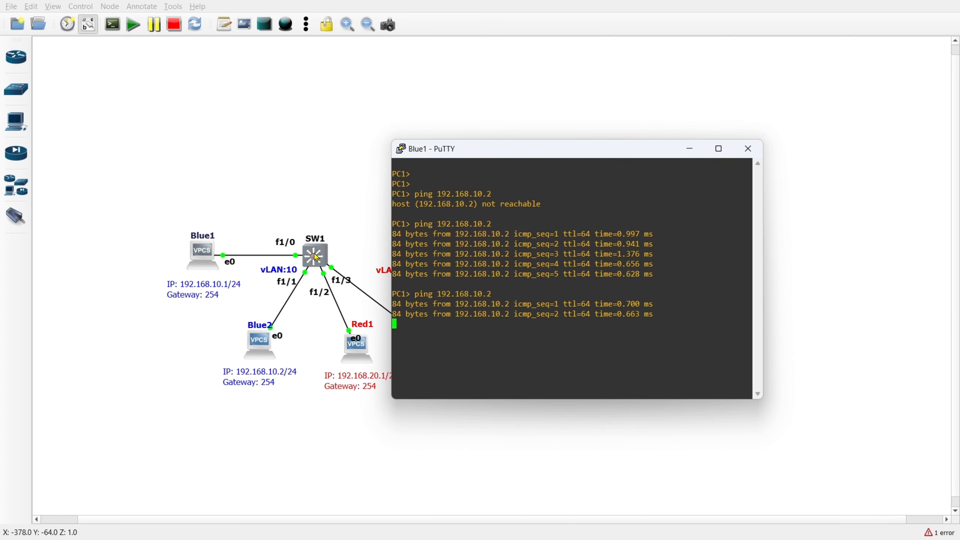
Rerun show mac-address-table on SW1, examine the VLAN 10 entries and their destination ports, and minimize the console.
double_click(315, 256)
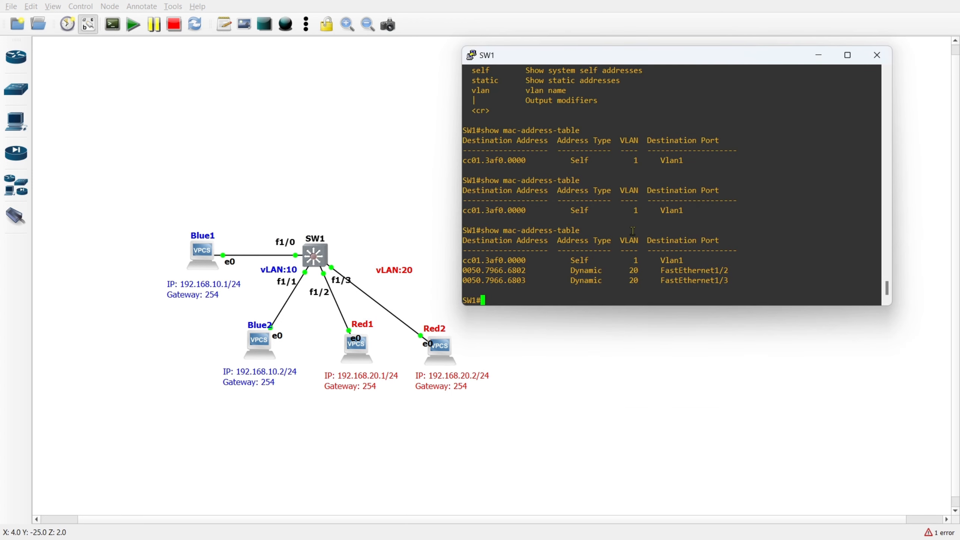
key(Up)
key(Return)
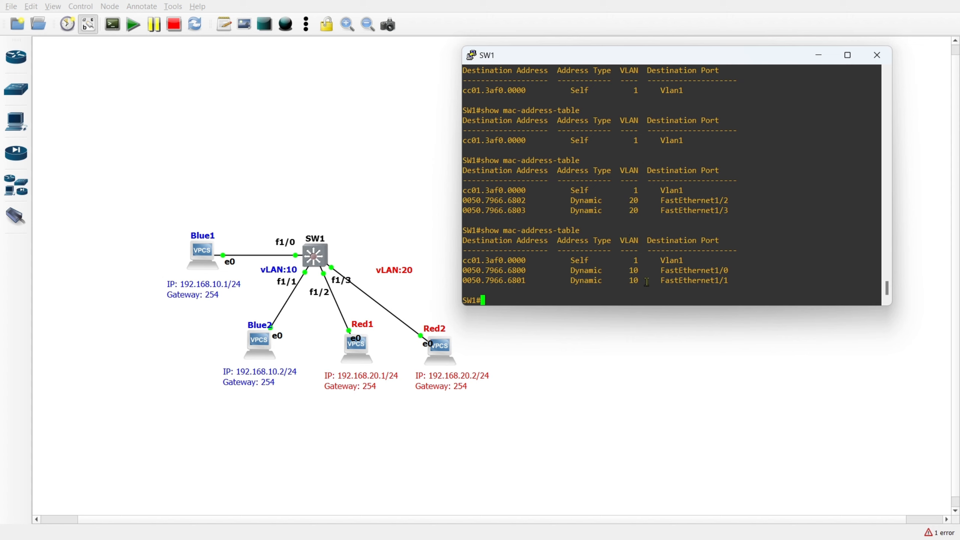
drag(643, 280, 465, 268)
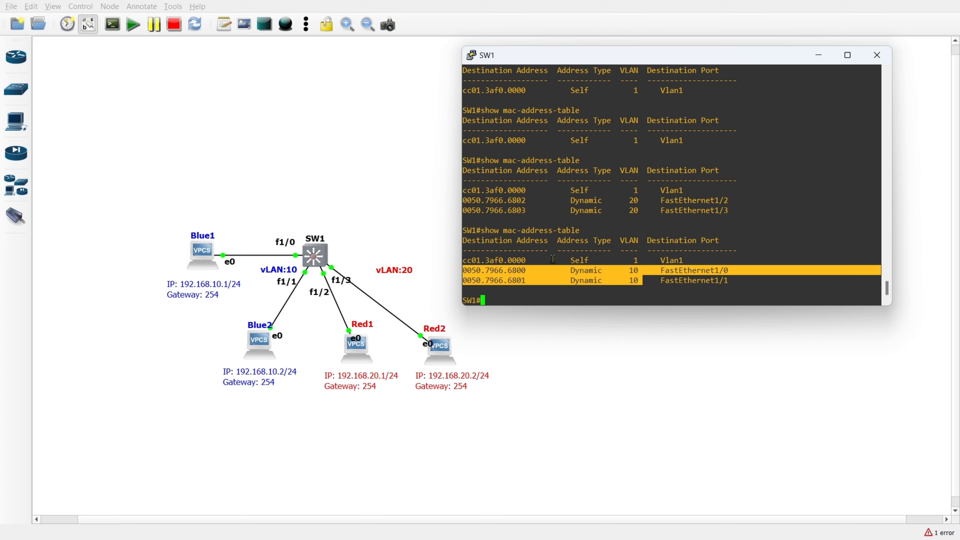
click(580, 262)
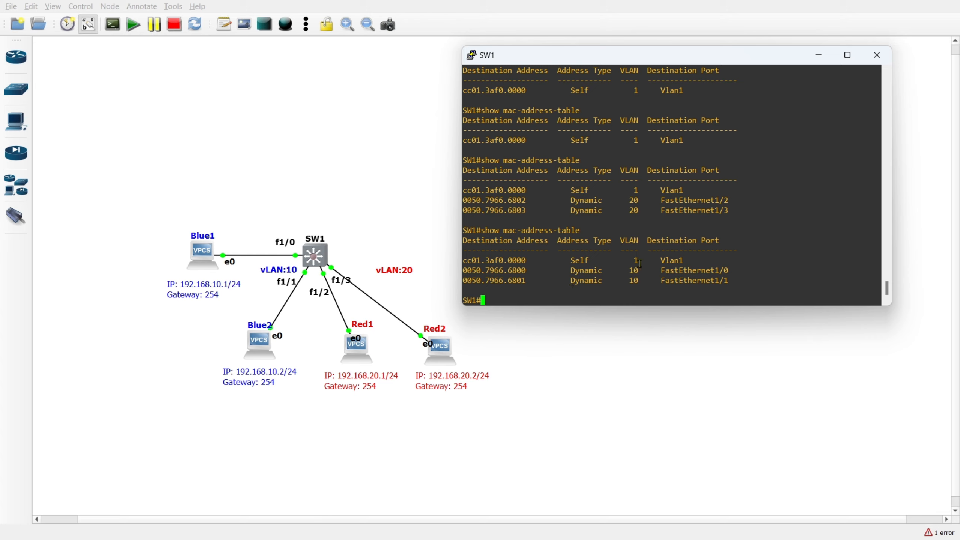
drag(641, 271, 734, 267)
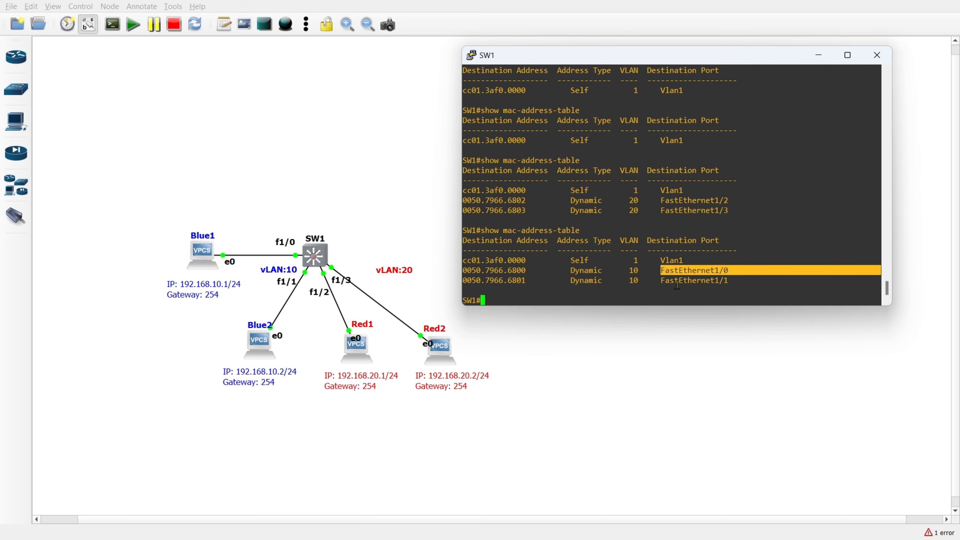
drag(661, 282, 732, 283)
click(756, 242)
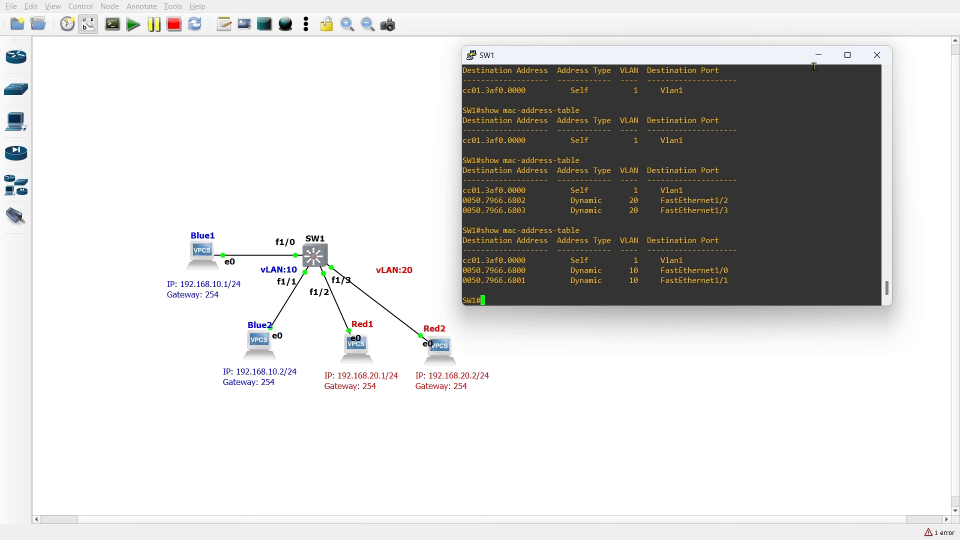
click(818, 55)
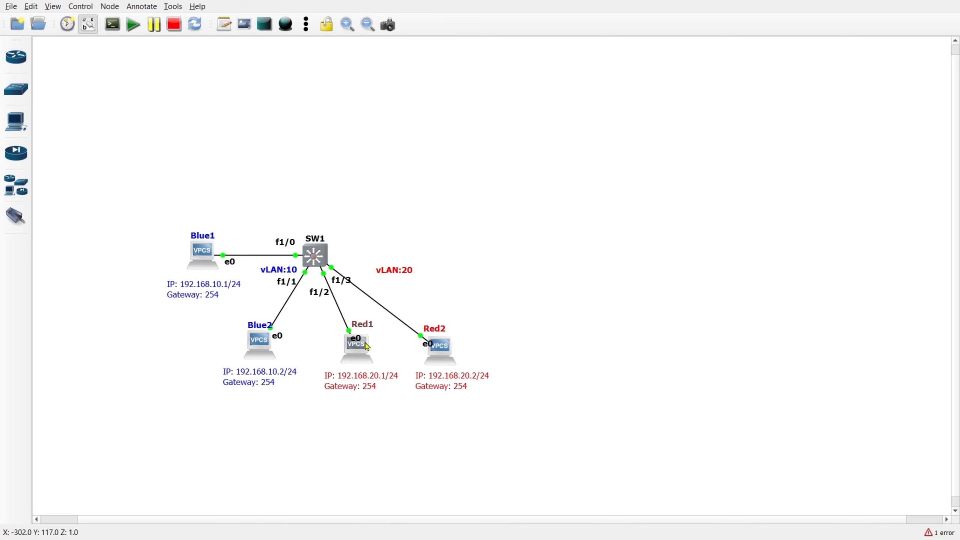
Open the Blue1 console, move it clear of the topology, and ping Red1 at 192.168.20.1.
double_click(208, 256)
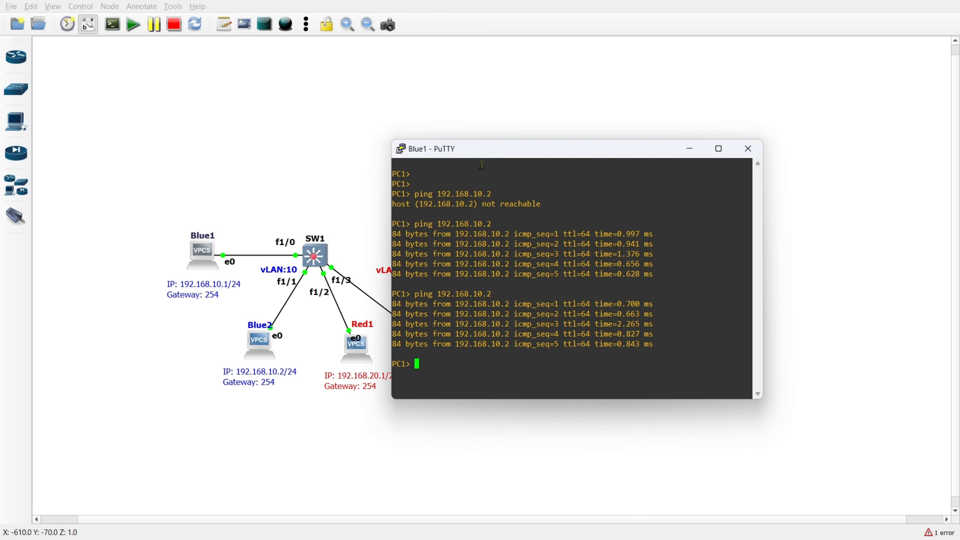
drag(521, 151, 602, 117)
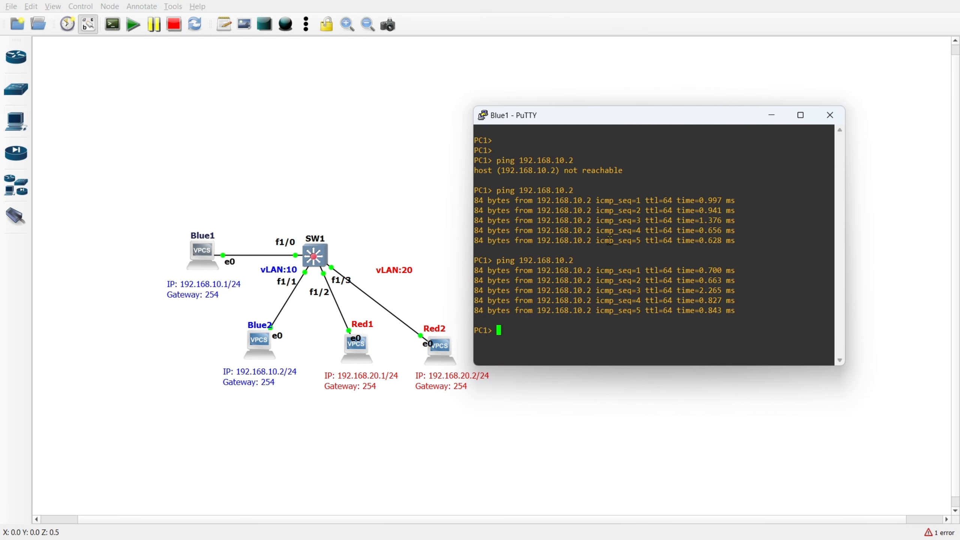
text(ping 192.168.)
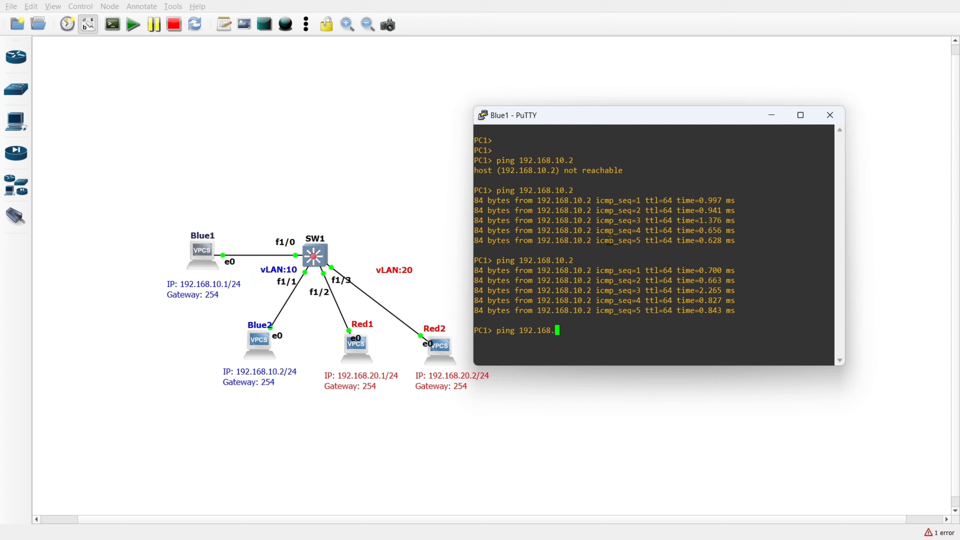
text(20.1)
key(Return)
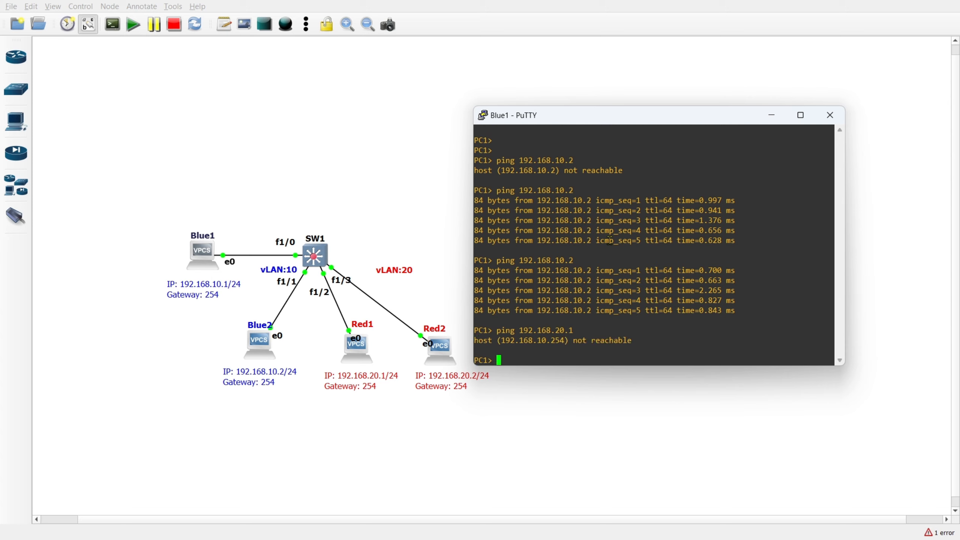
Ping Red2 at 192.168.20.2 from Blue1 and minimize the console.
key(Up)
key(BackSpace)
text(2.168.20.2)
key(Return)
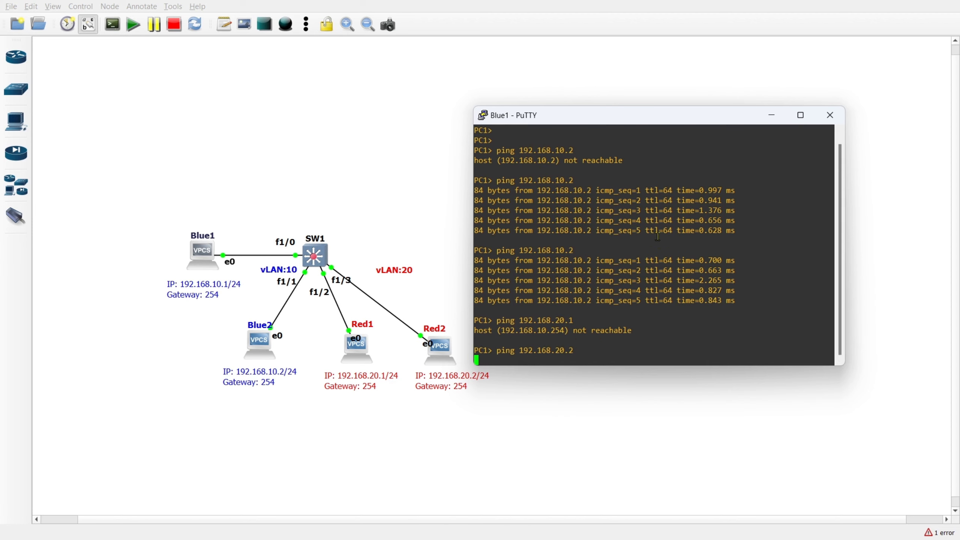
click(772, 115)
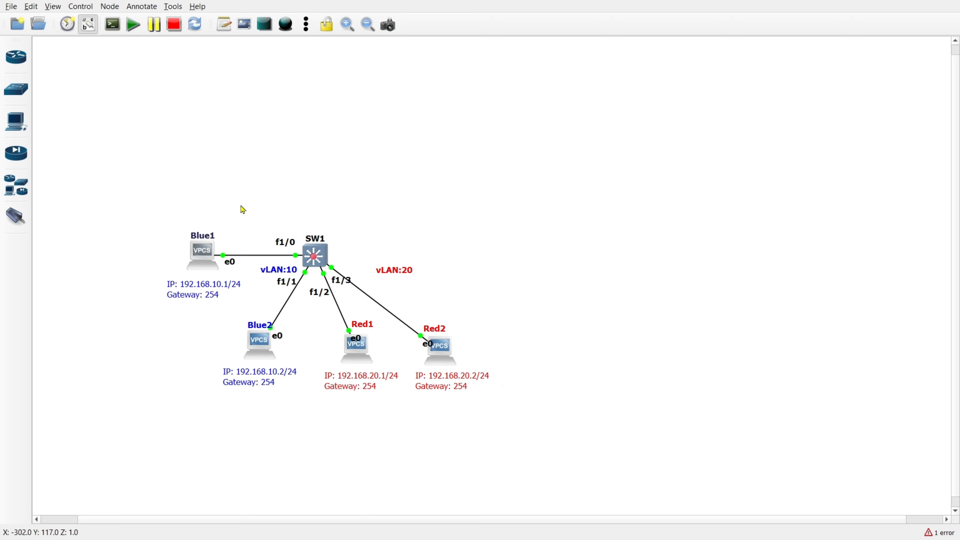